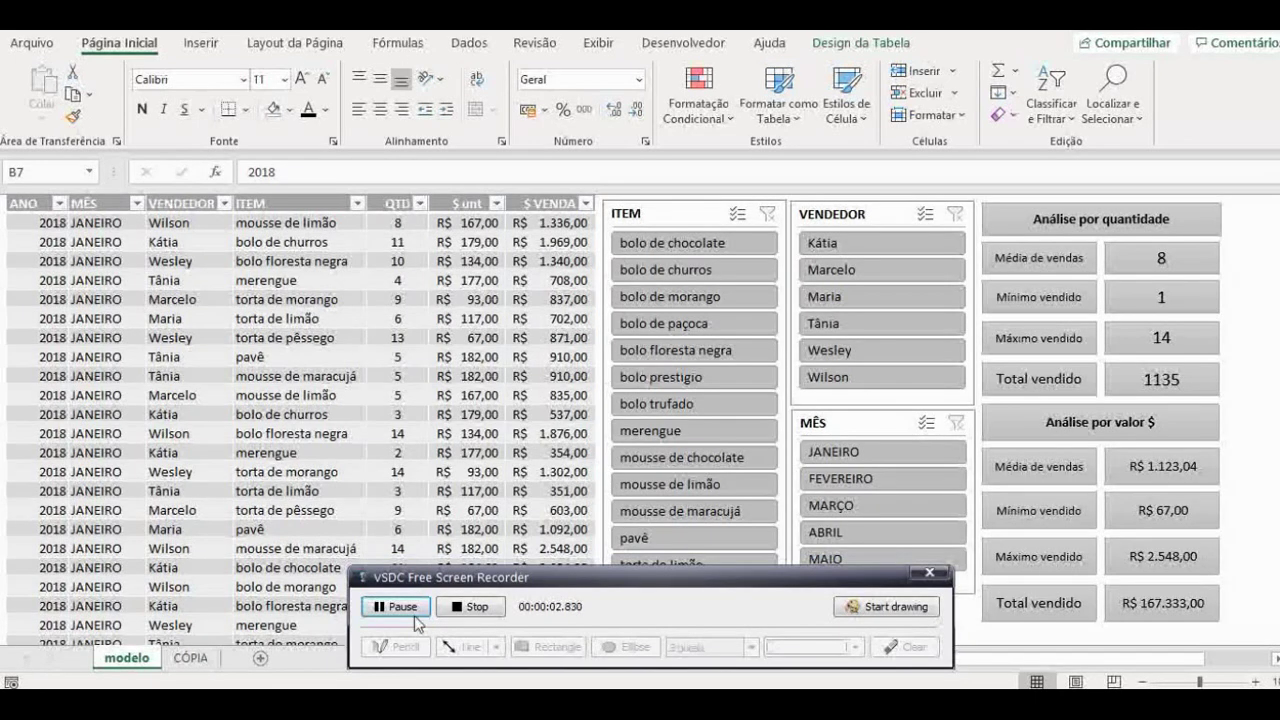
drag(471, 579, 123, 440)
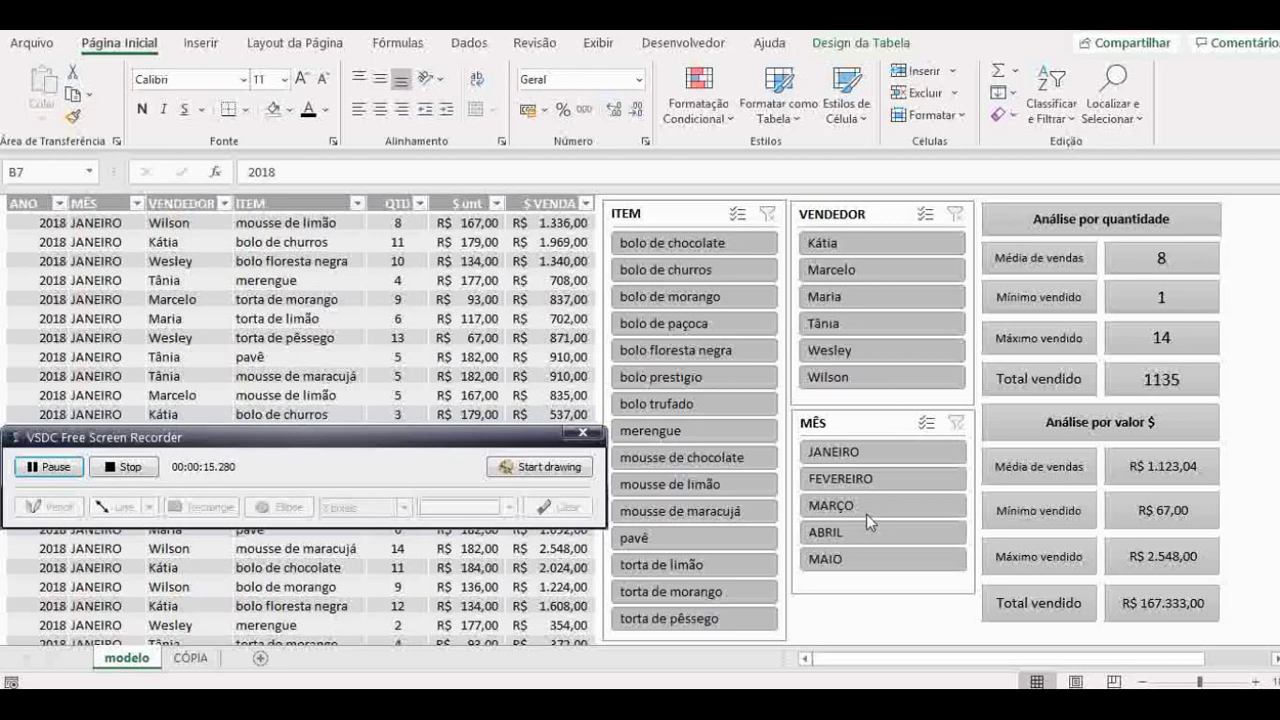
click(563, 472)
click(172, 507)
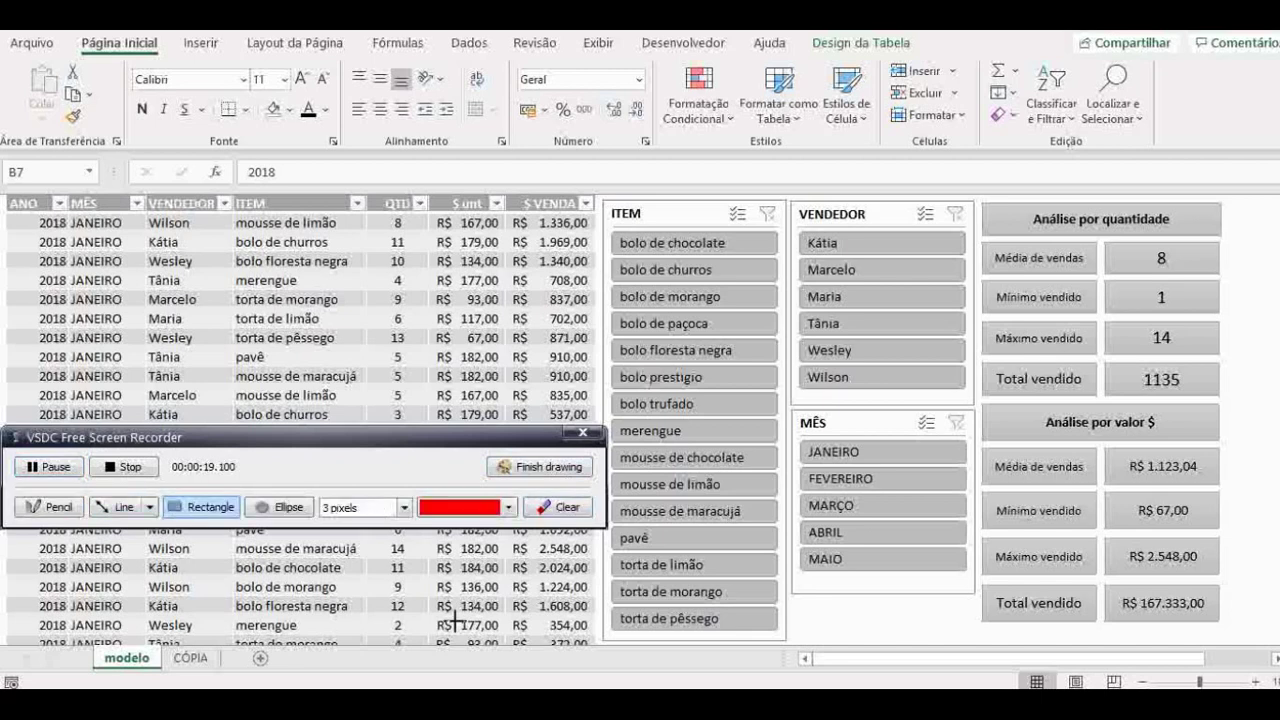
drag(982, 198, 1126, 541)
drag(1155, 590, 1228, 630)
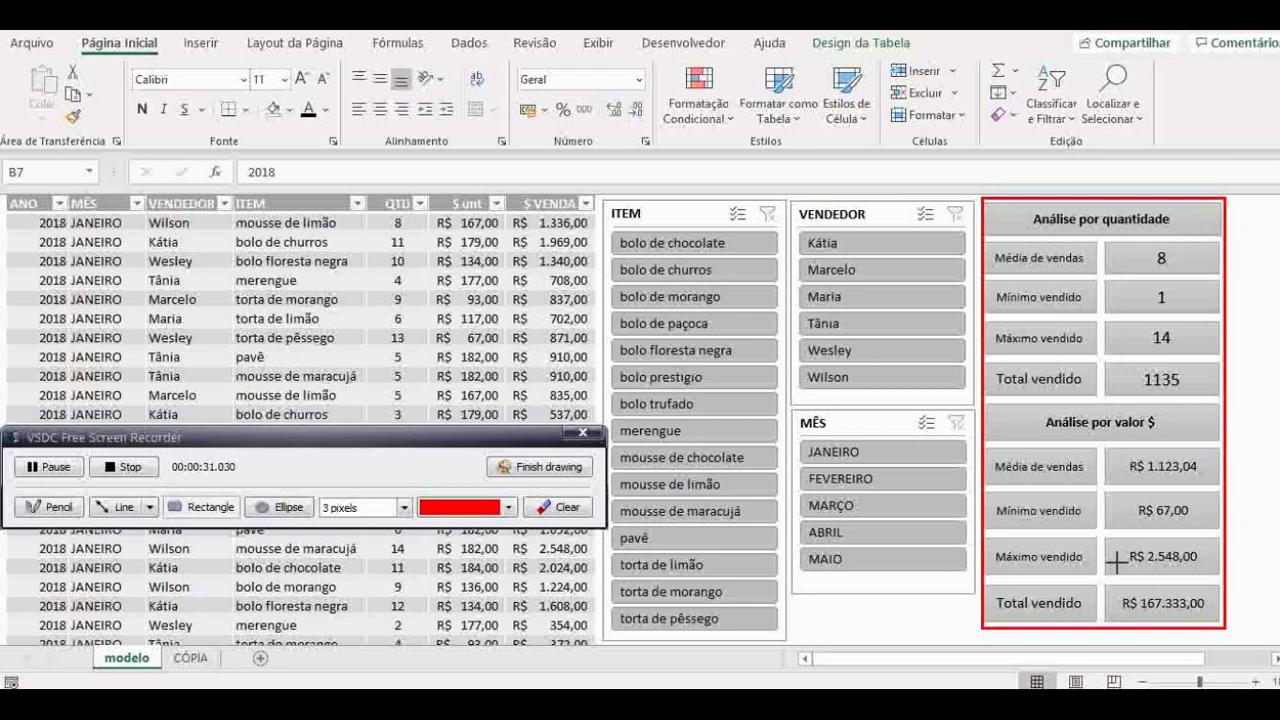
click(566, 510)
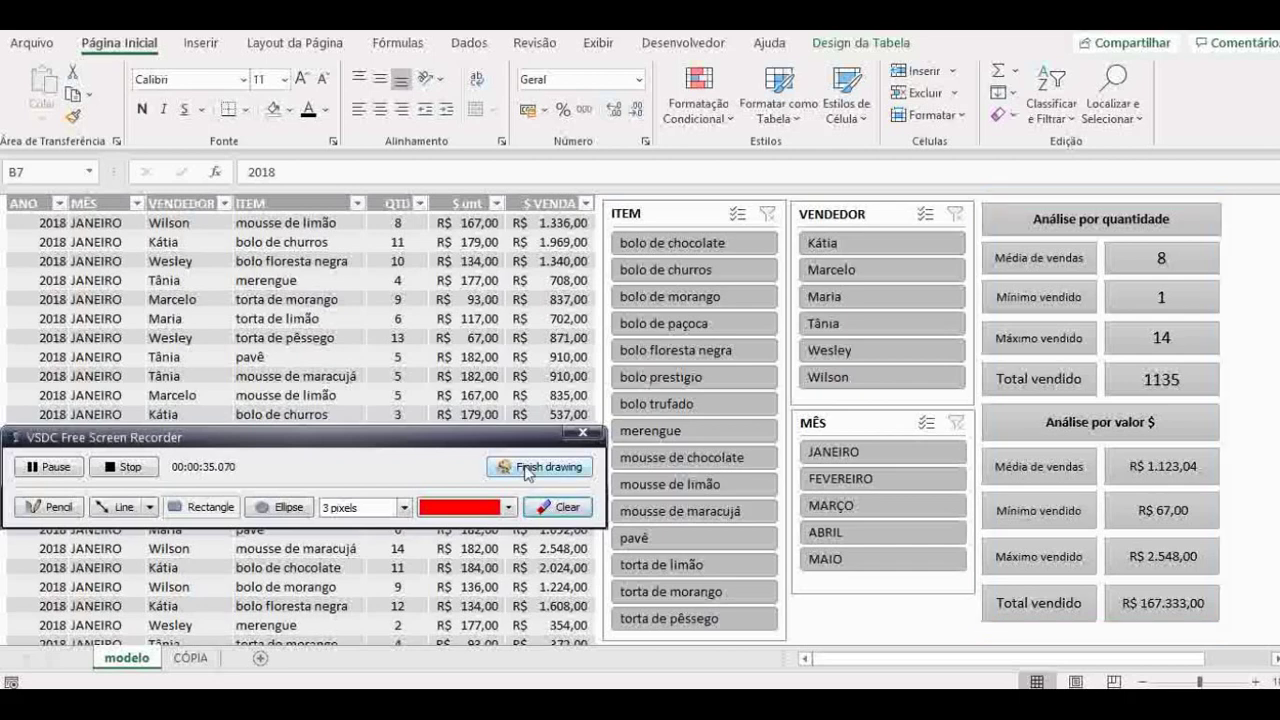
click(540, 466)
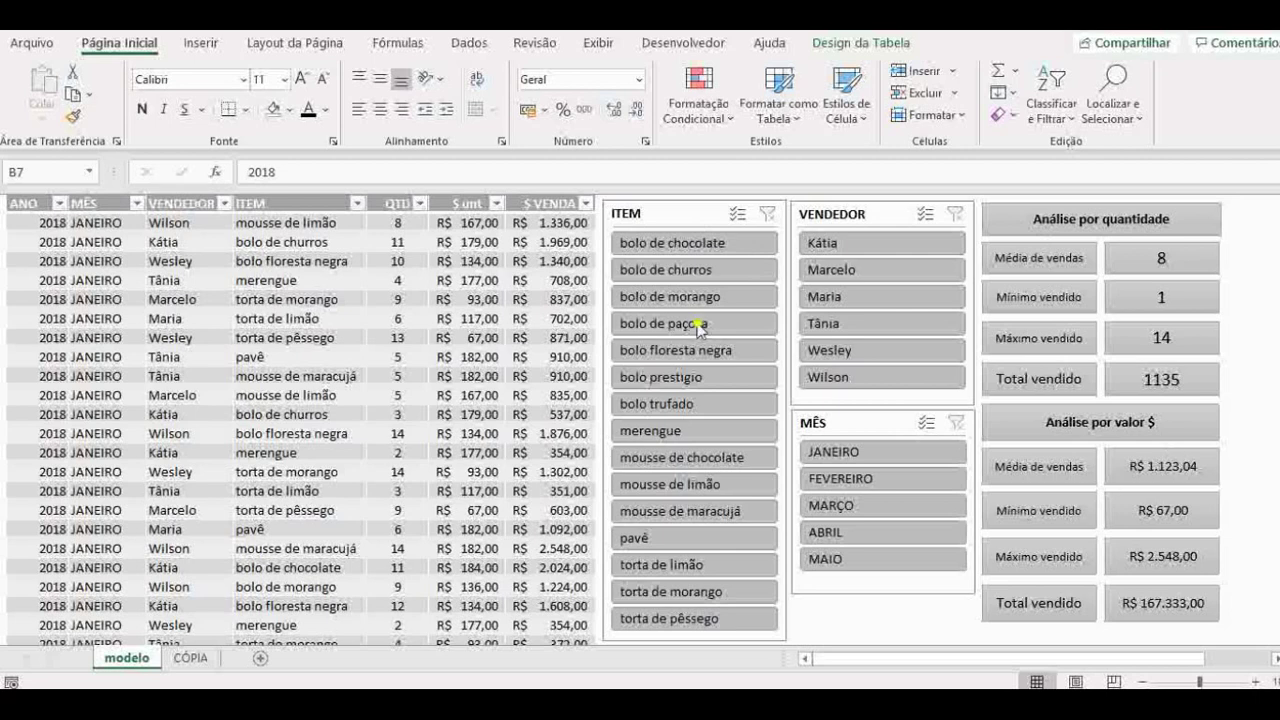
Filter the sales table by the items mousse de chocolate, bolo de paçoca and merengue one at a time, and clear the item filter
click(690, 456)
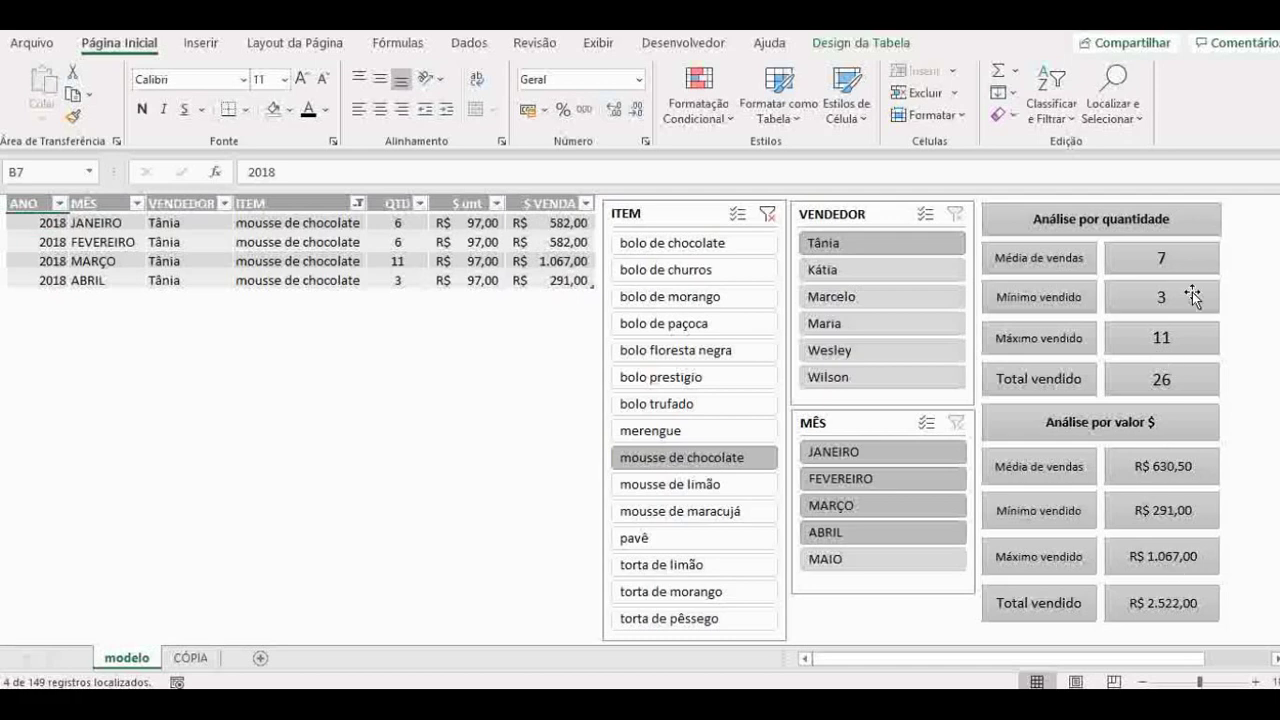
click(680, 323)
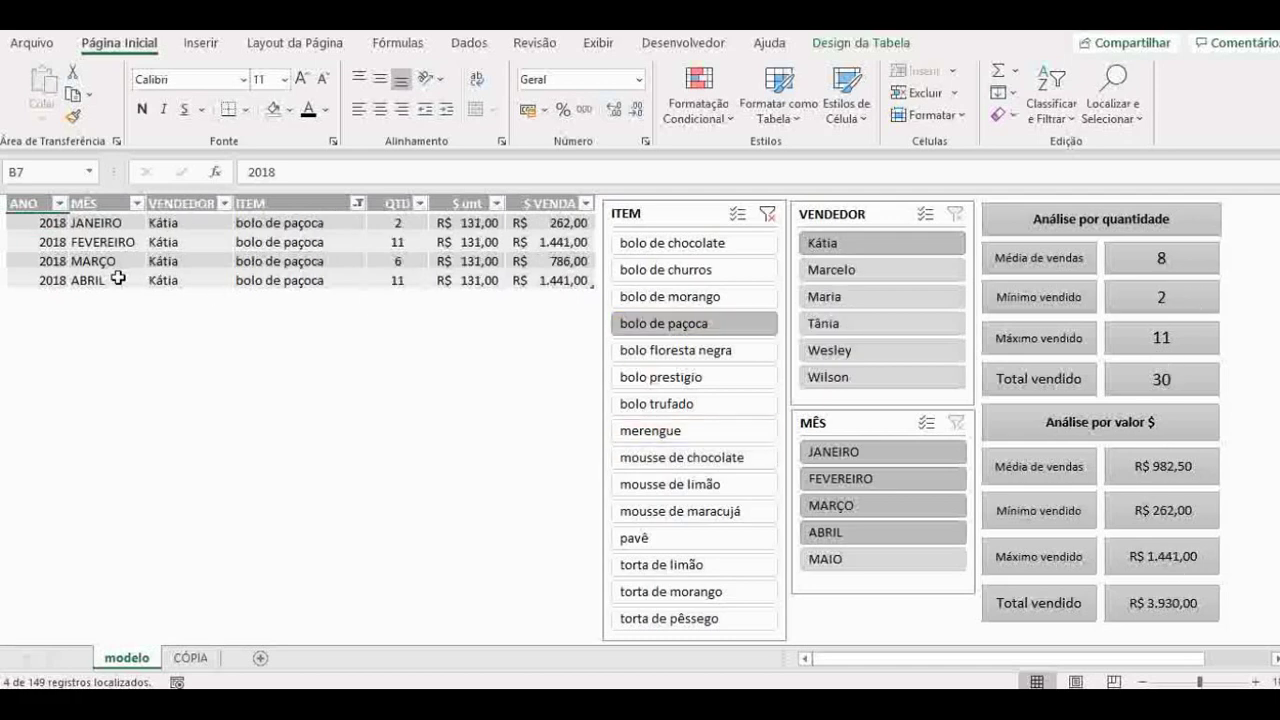
click(680, 433)
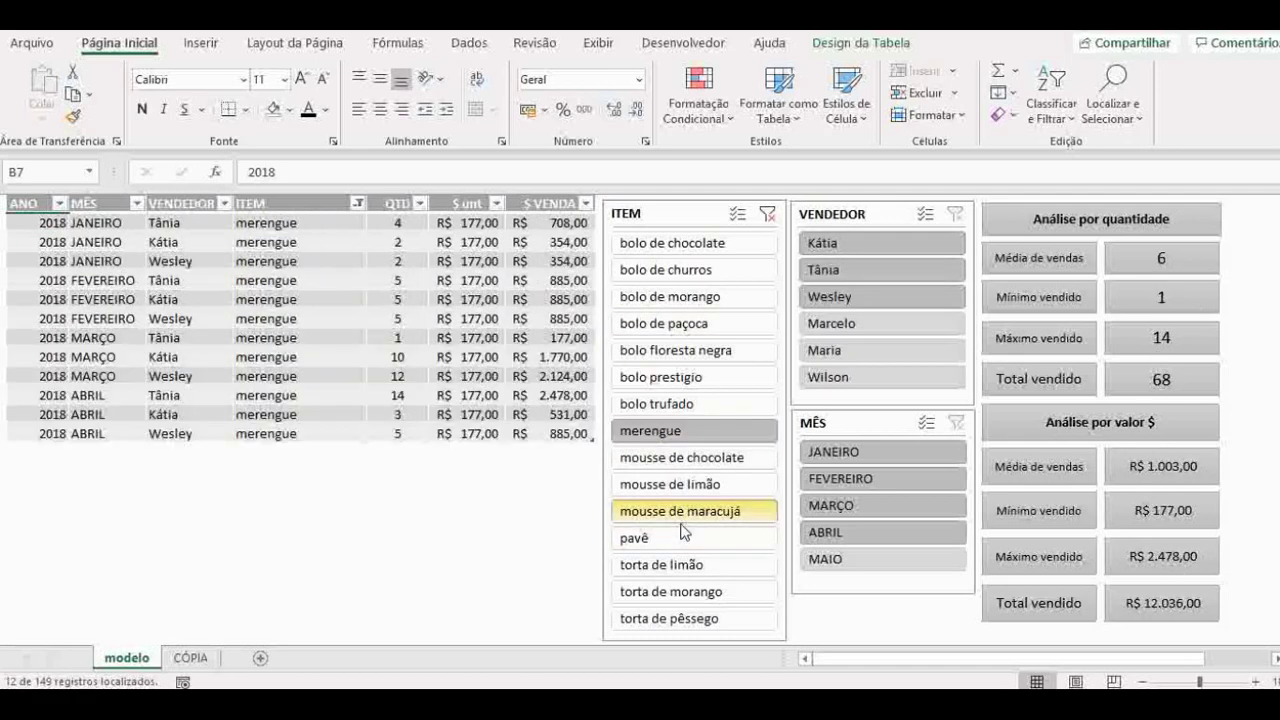
click(769, 215)
Filter the sales table by bolo de paçoca, bolo prestigio and merengue together, and clear the item filter
click(665, 323)
ctrl+click(663, 377)
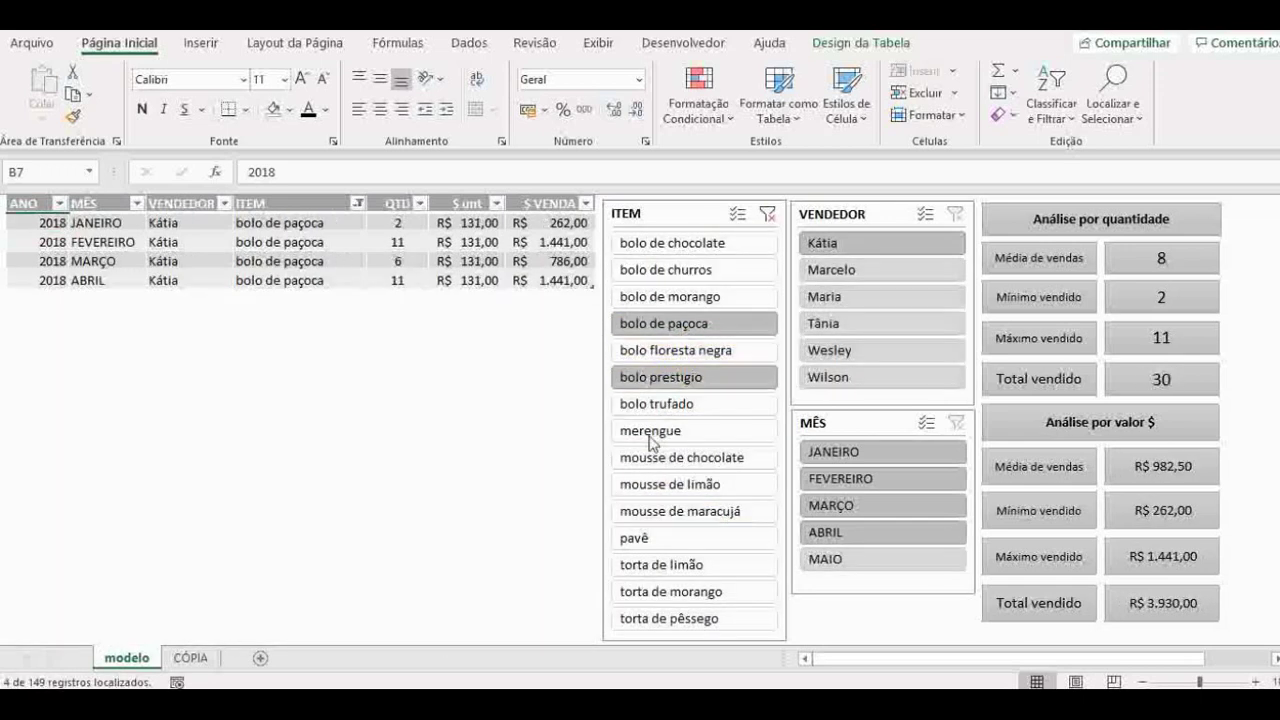
ctrl+click(650, 433)
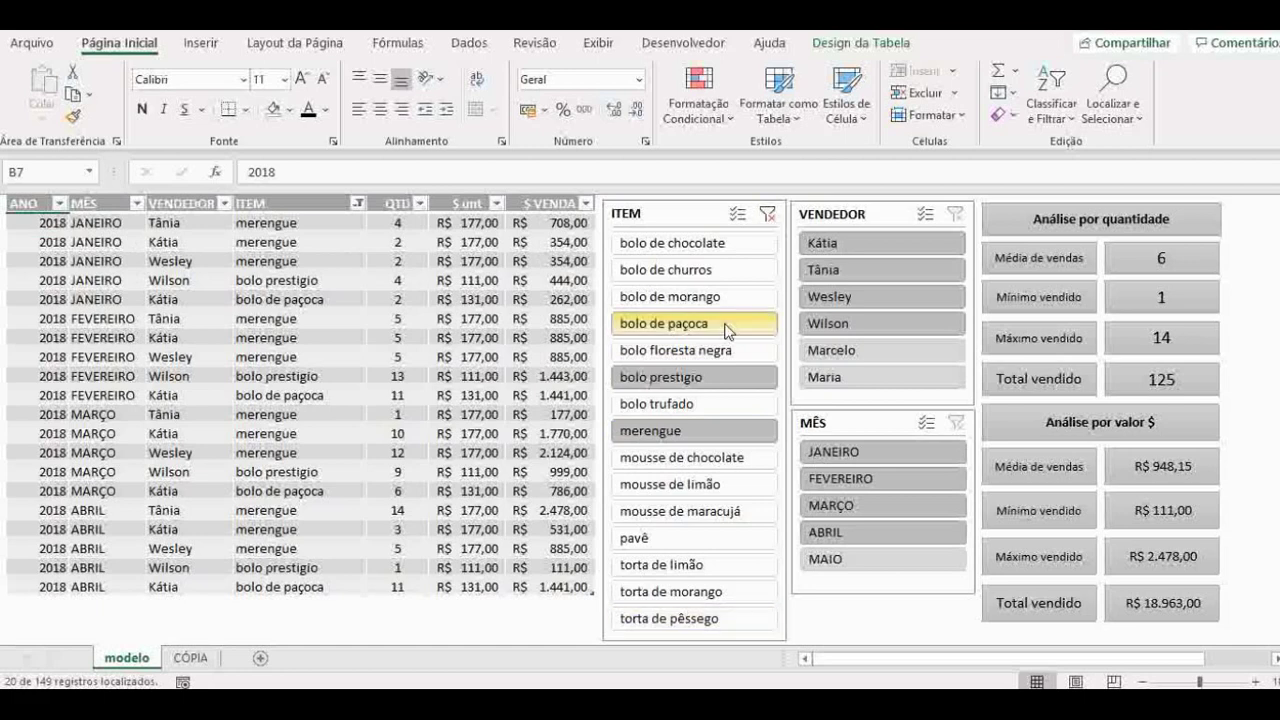
click(768, 215)
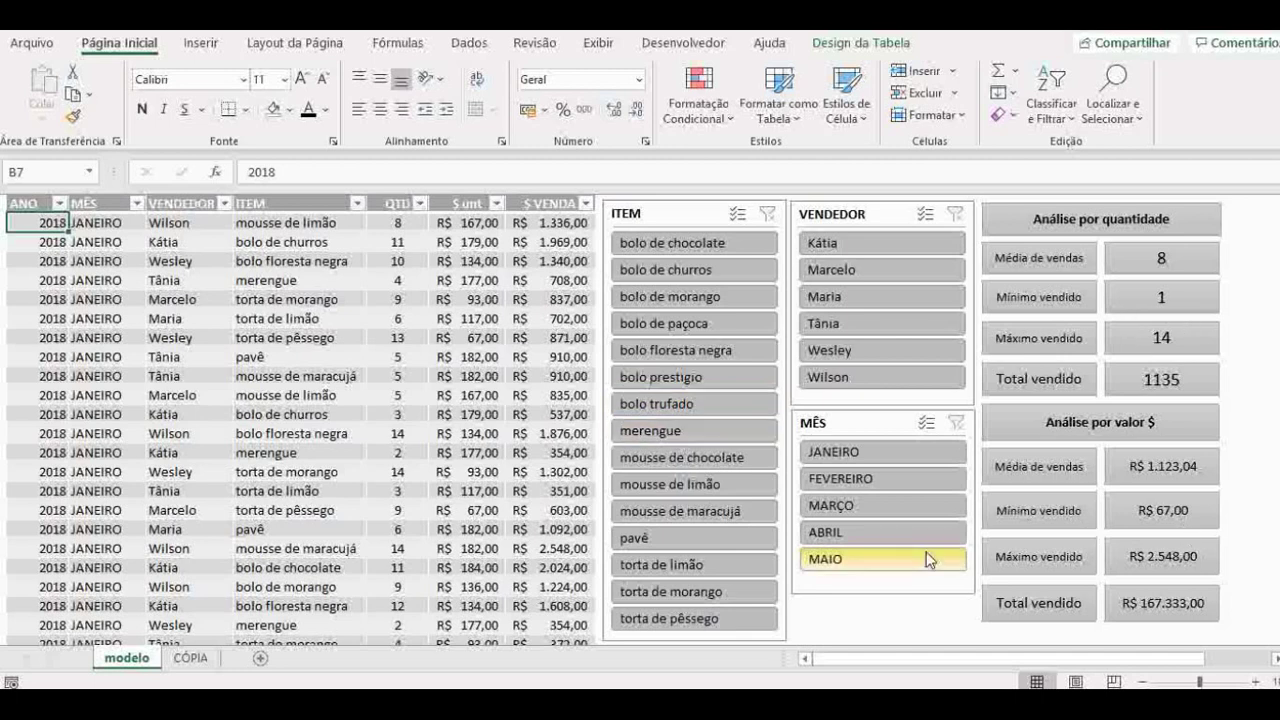
Filter the table to bolo de paçoca for JANEIRO, FEVEREIRO and MARÇO, and clear the month filter
click(655, 323)
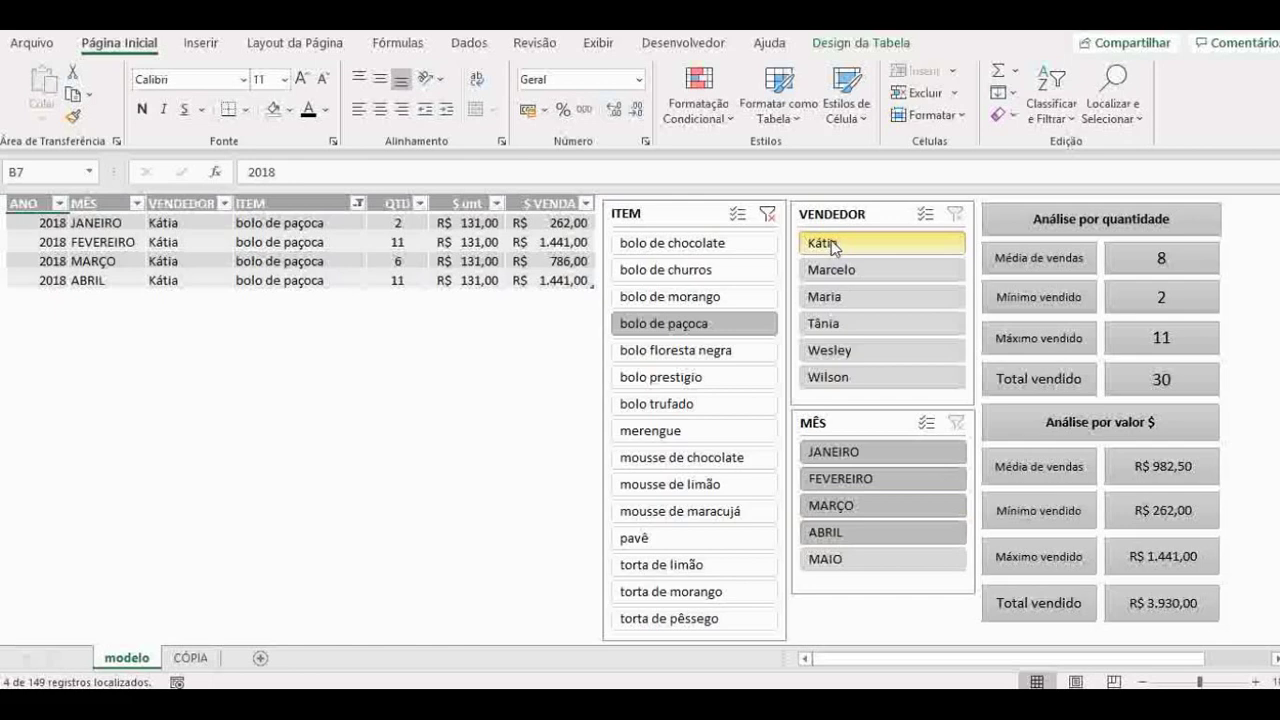
click(828, 456)
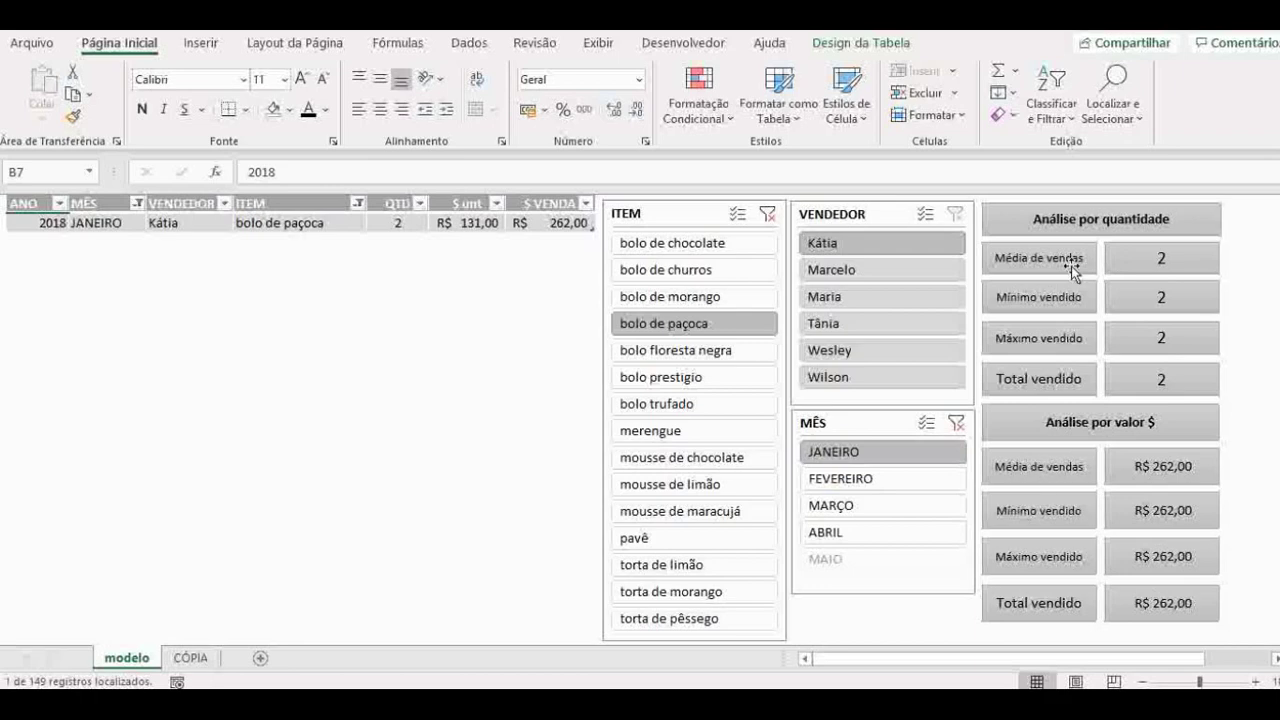
click(855, 480)
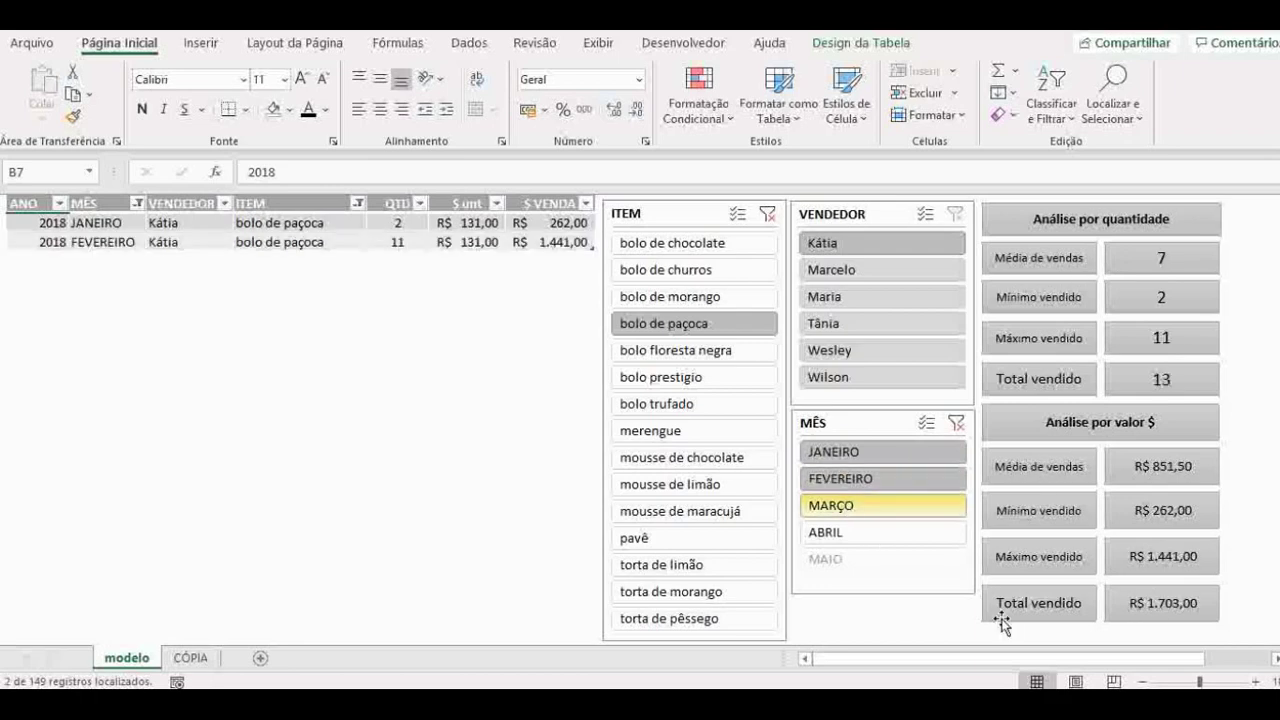
ctrl+click(878, 507)
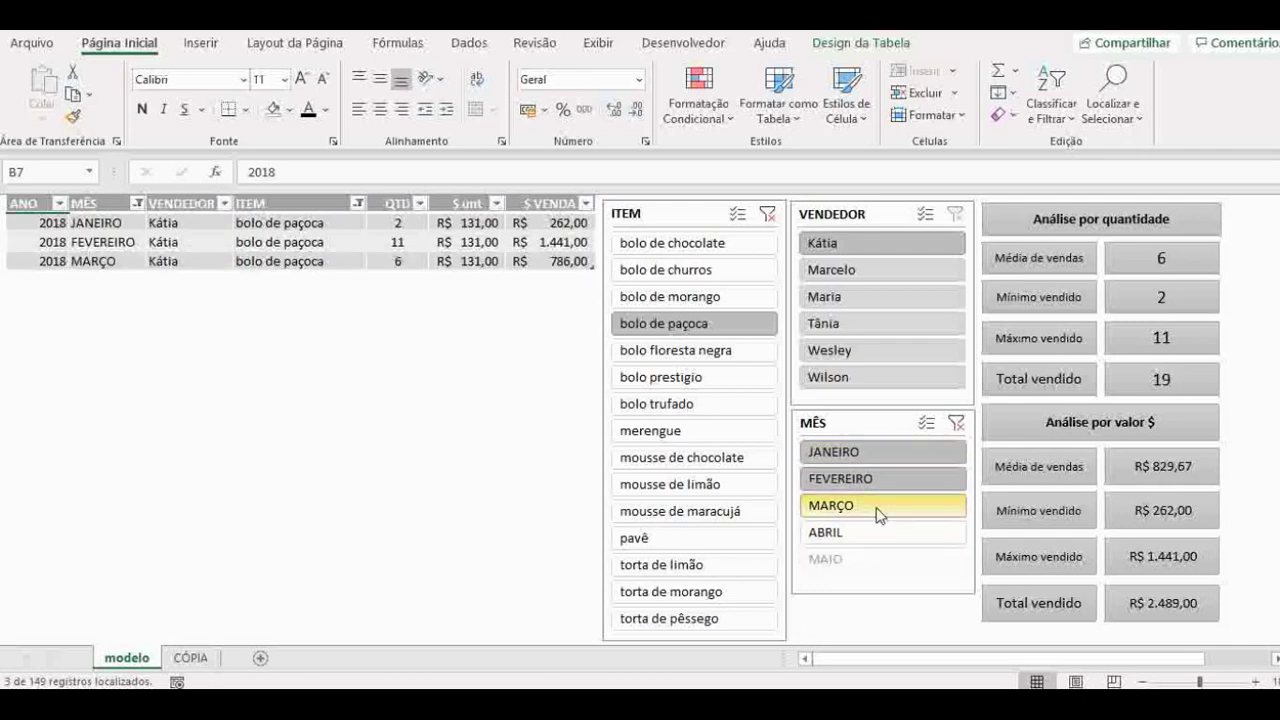
click(956, 423)
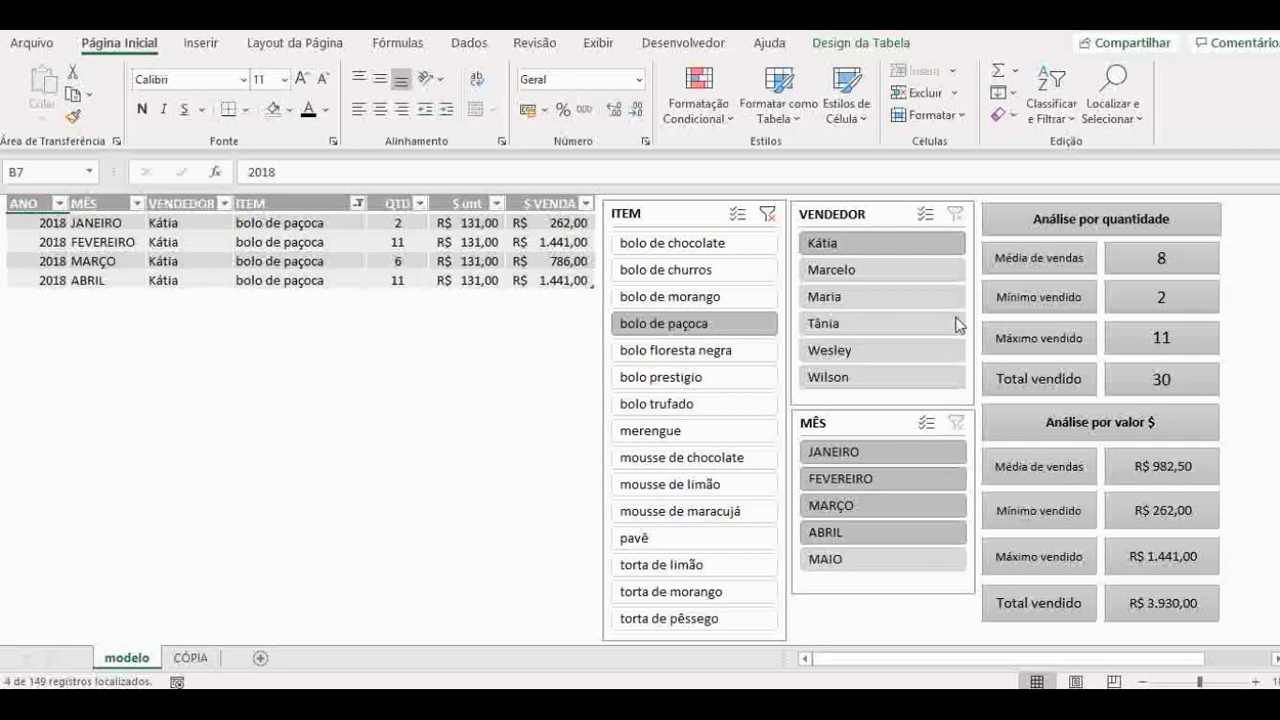
Add bolo prestigio and merengue to the current item filter, and clear the item filter
ctrl+click(665, 376)
ctrl+click(658, 430)
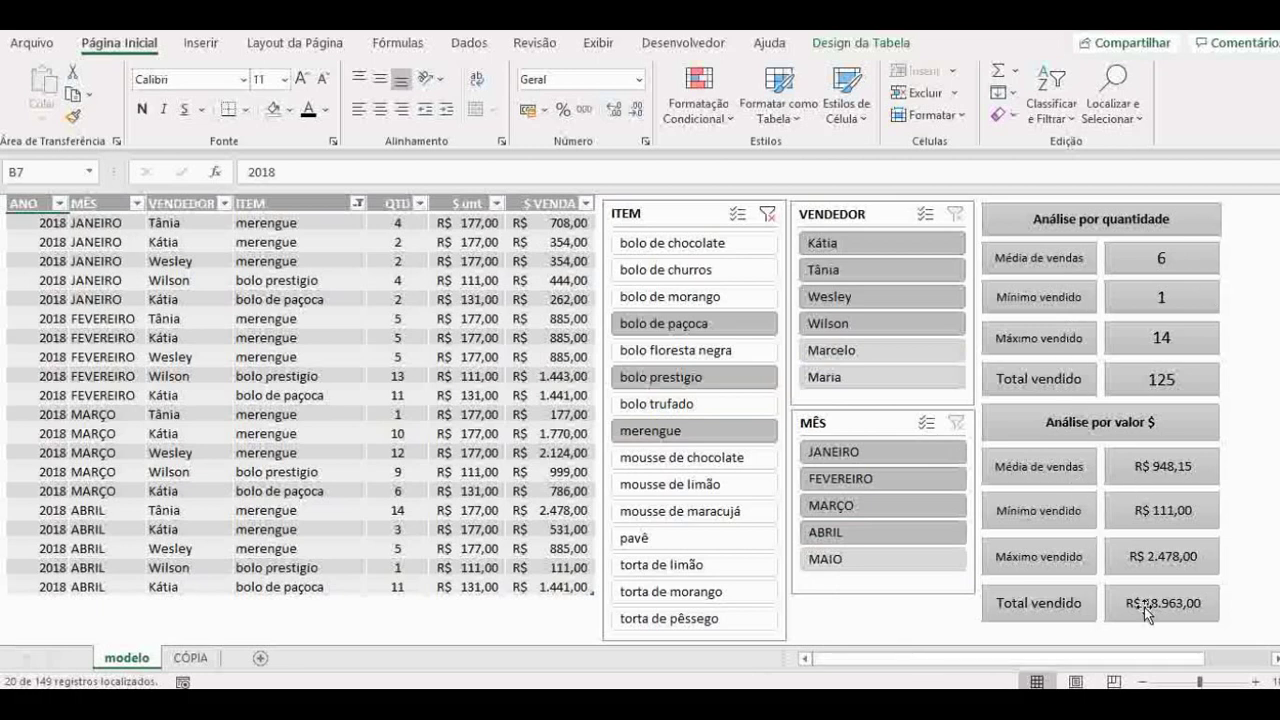
click(767, 213)
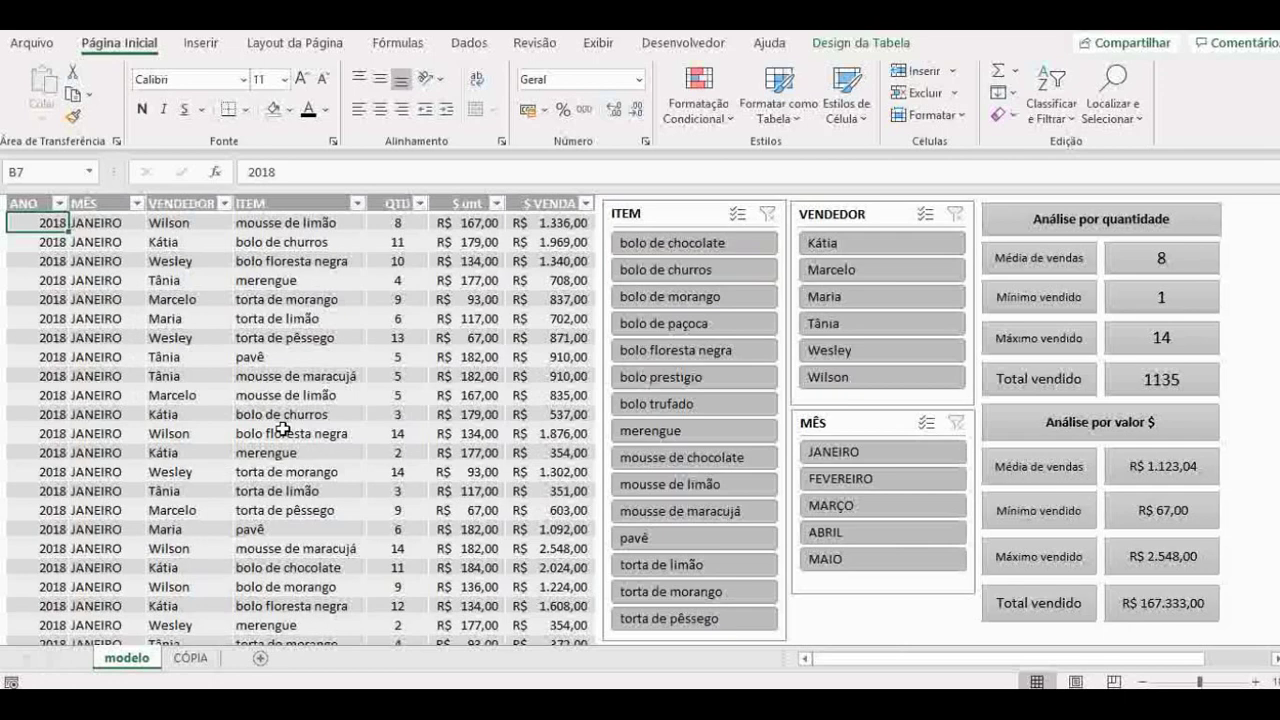
On the CÓPIA sheet, enter the labels MÍNIMO, MÉDIA, MÁXIMO and SOMA TOTAL in cells E1 to E4
click(192, 658)
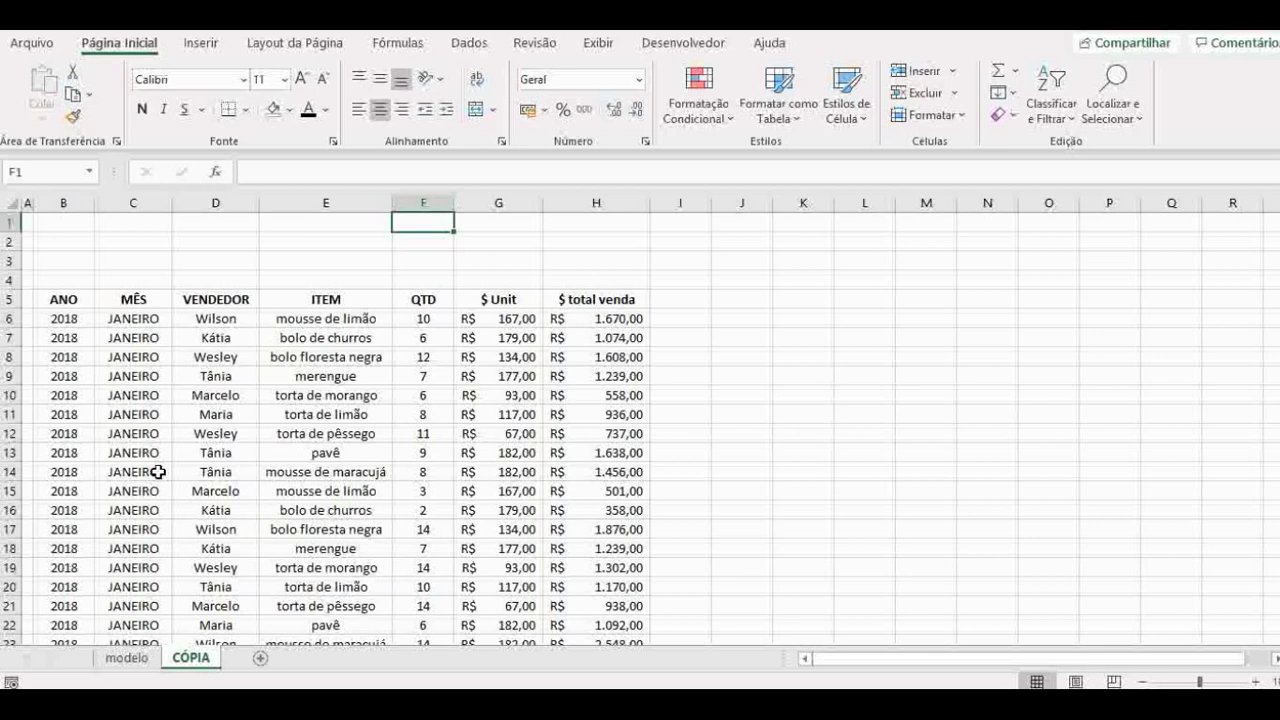
drag(297, 236, 301, 281)
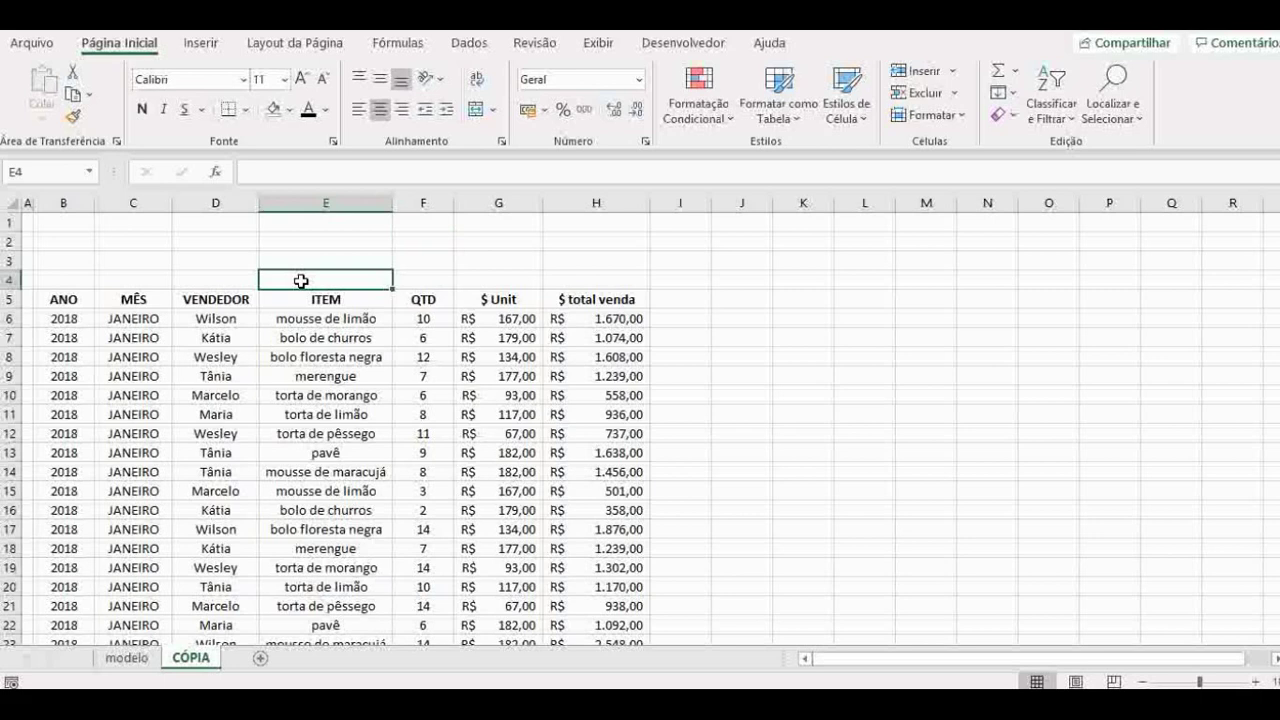
text(SOMA )
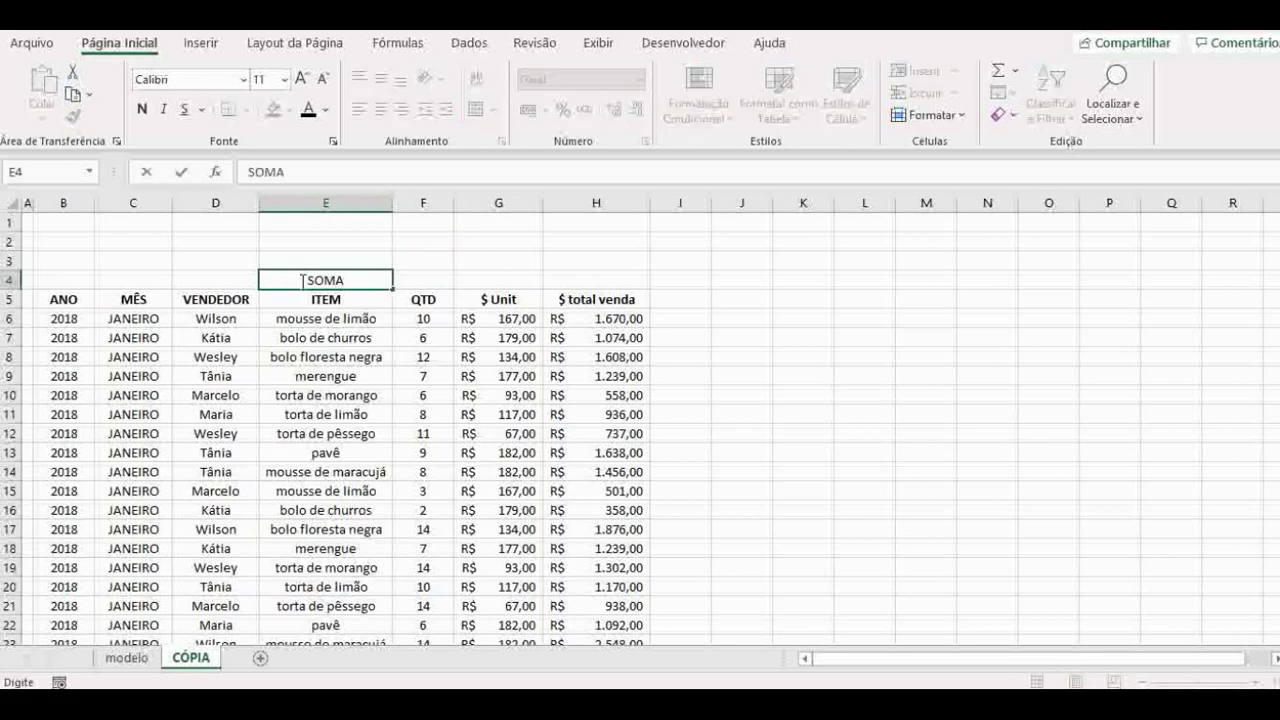
text(TOTAL)
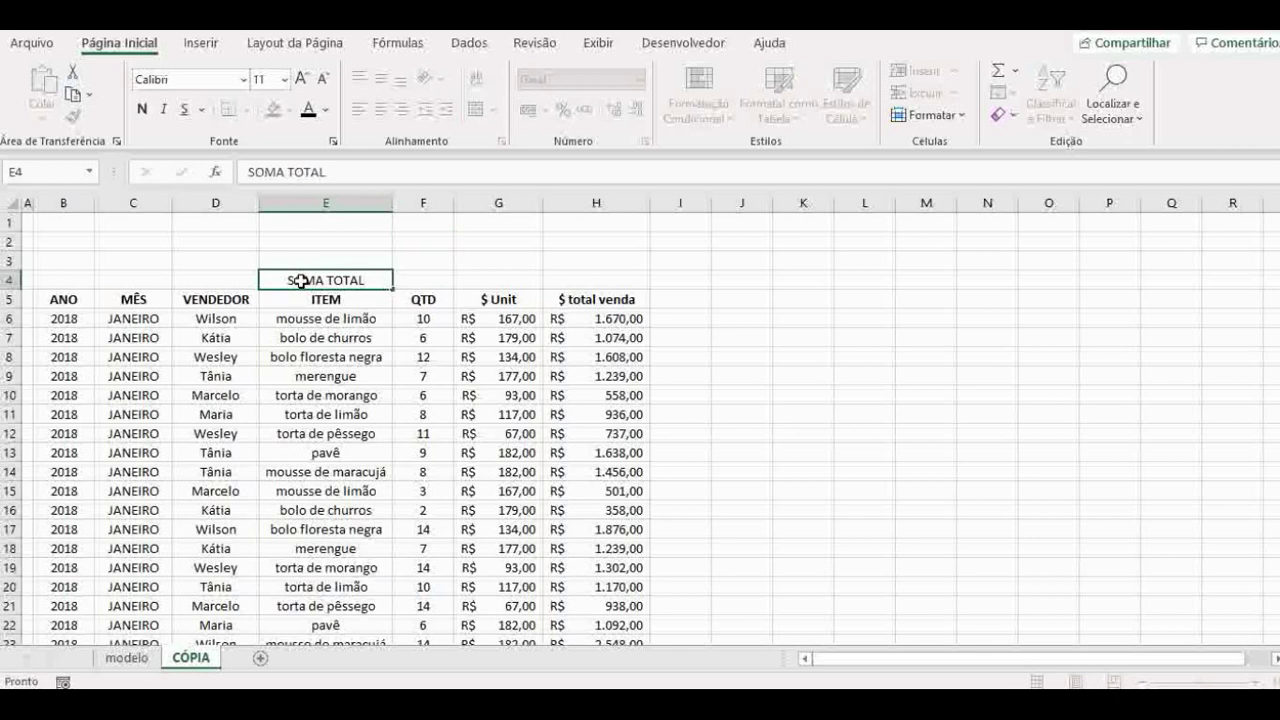
key(Up)
text(MÁXIMO)
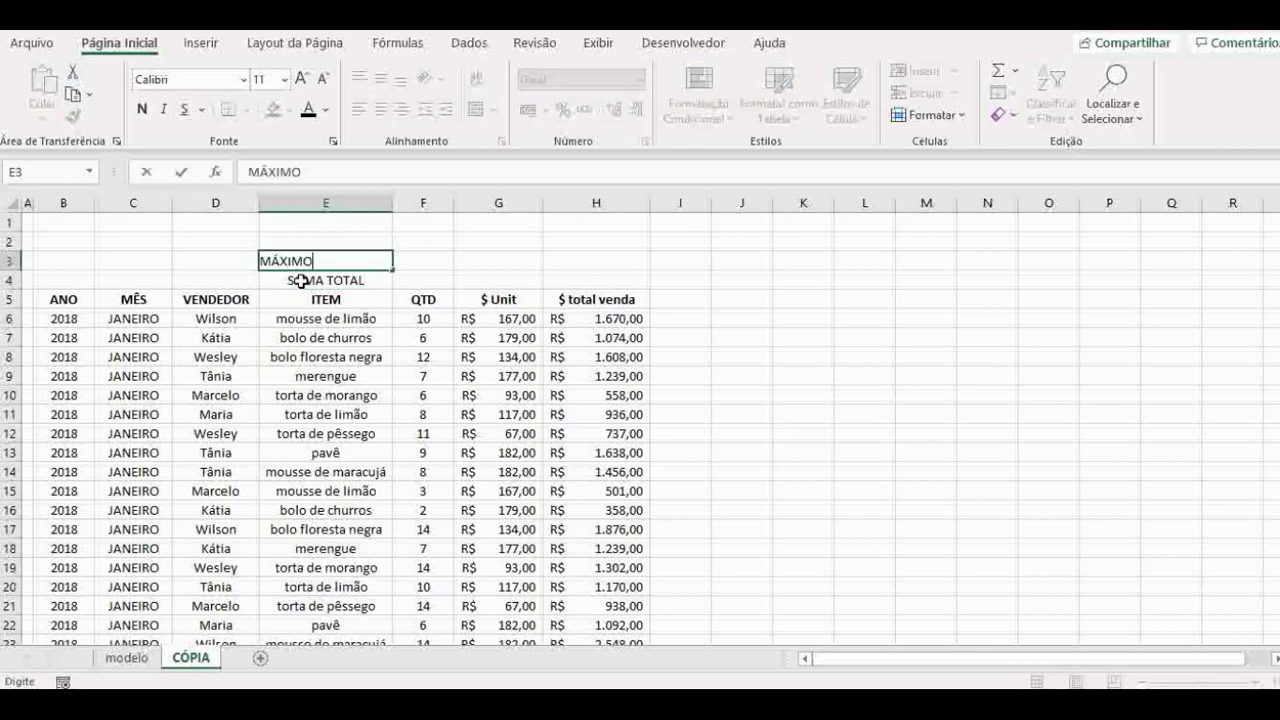
key(Up)
text(MÉDIA)
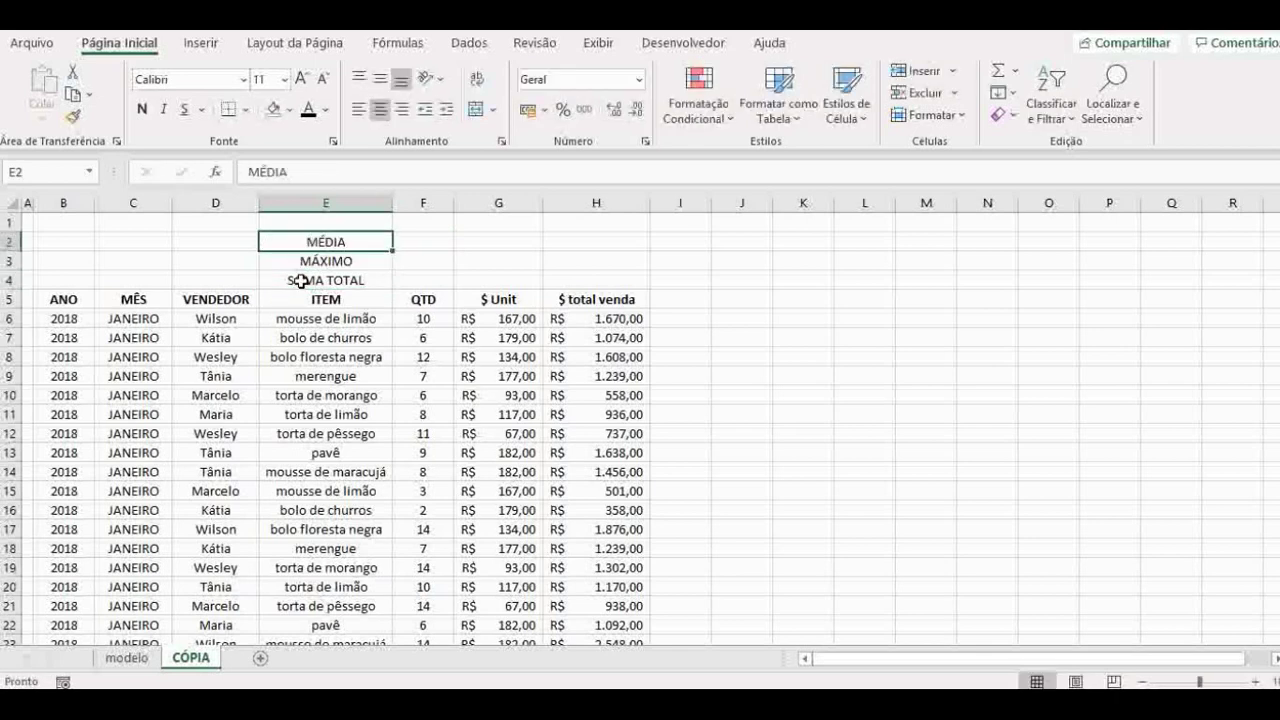
key(Up)
text(MÍNIMO)
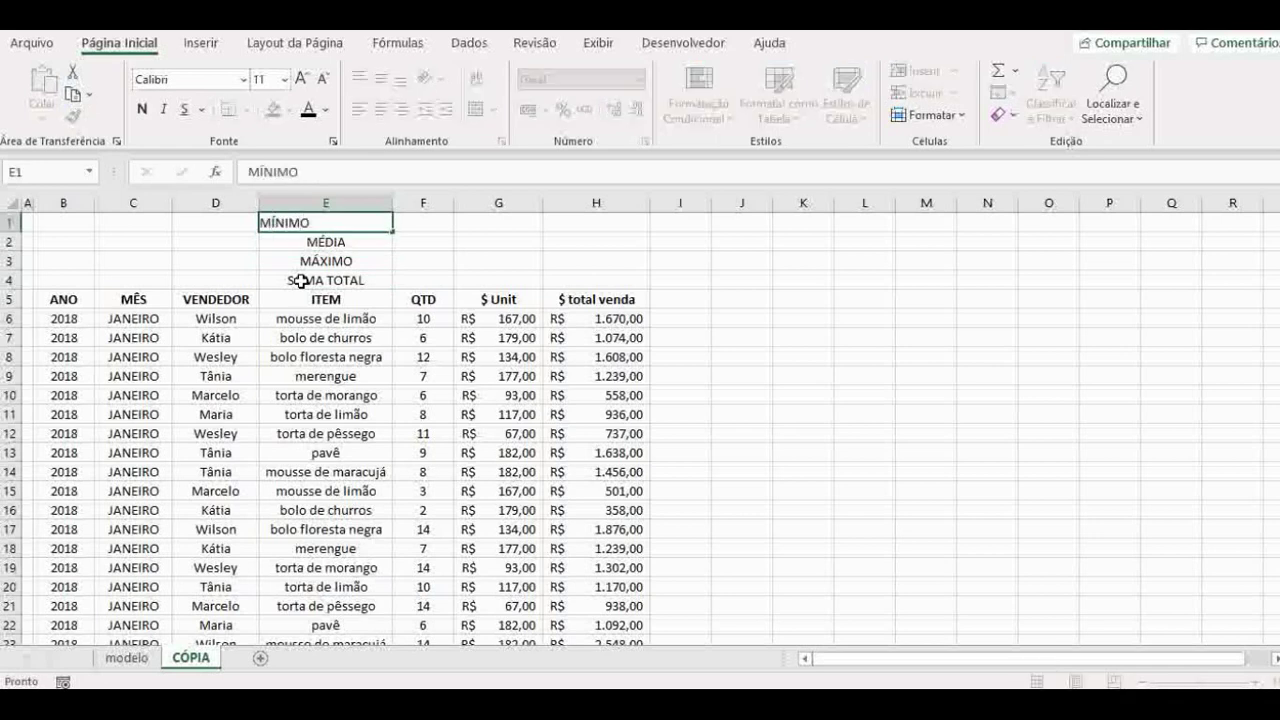
key(Return)
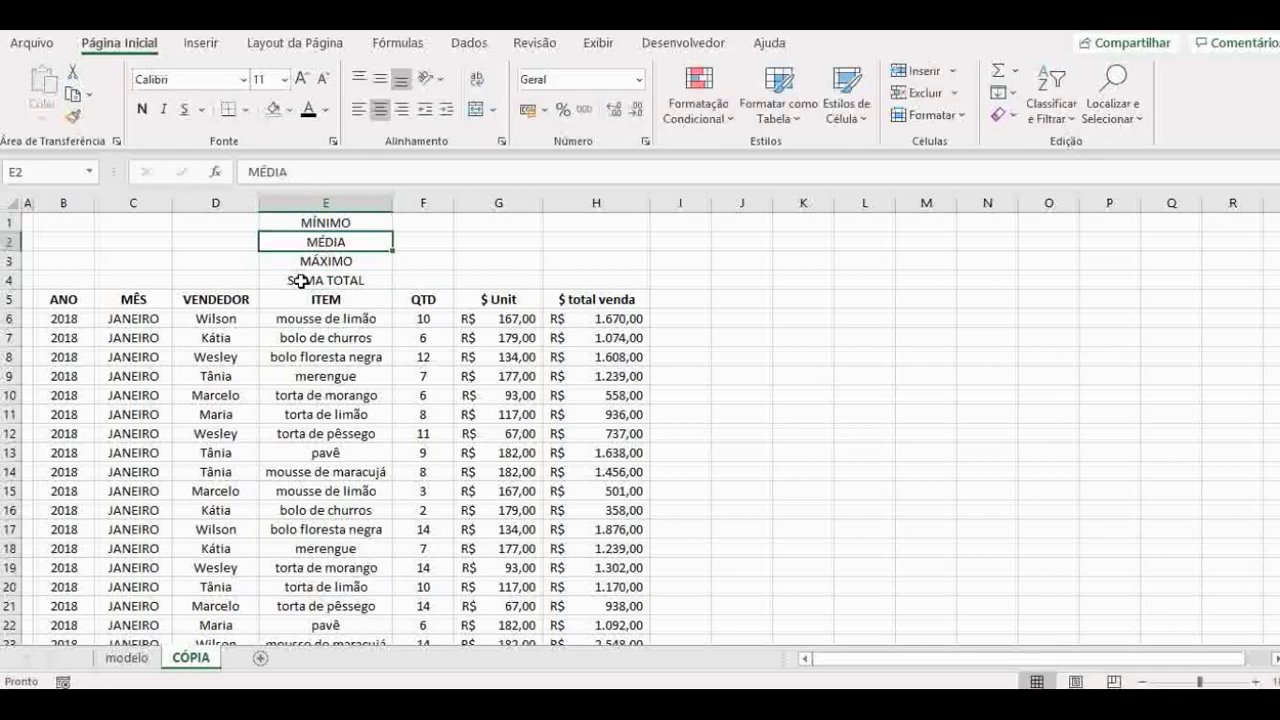
key(Right)
key(Up)
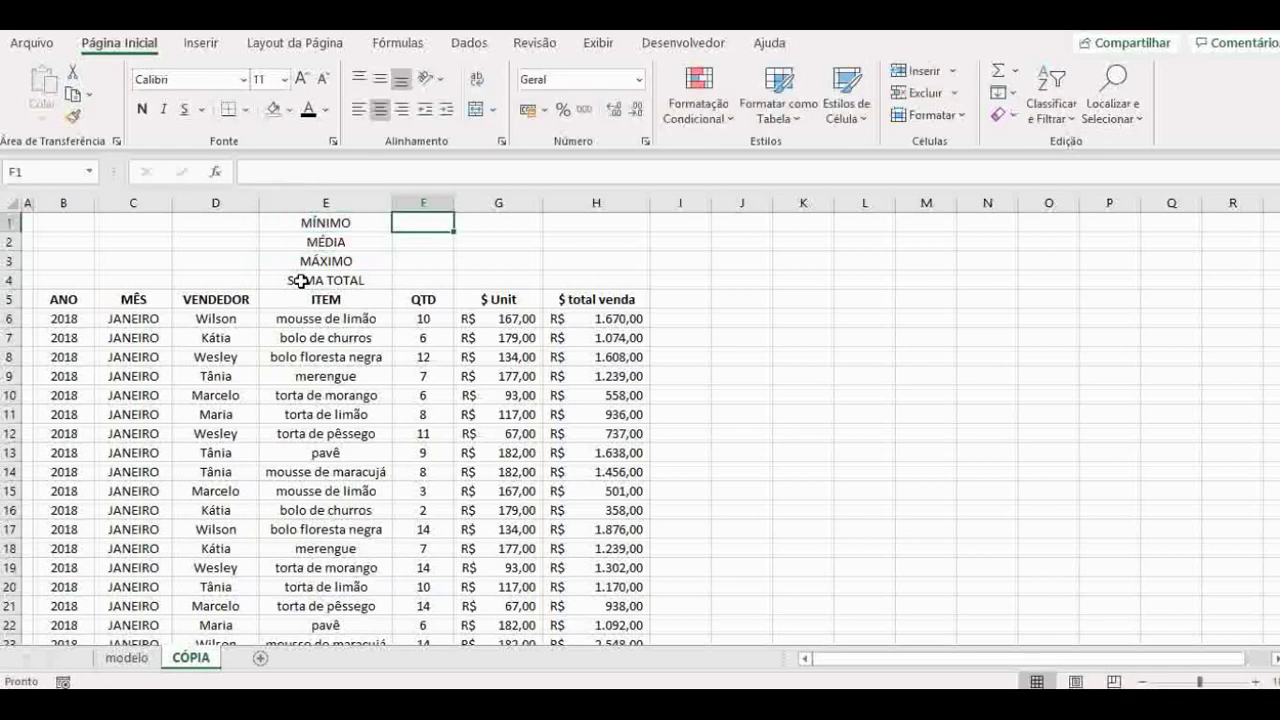
key(Down)
key(Down)
key(Down)
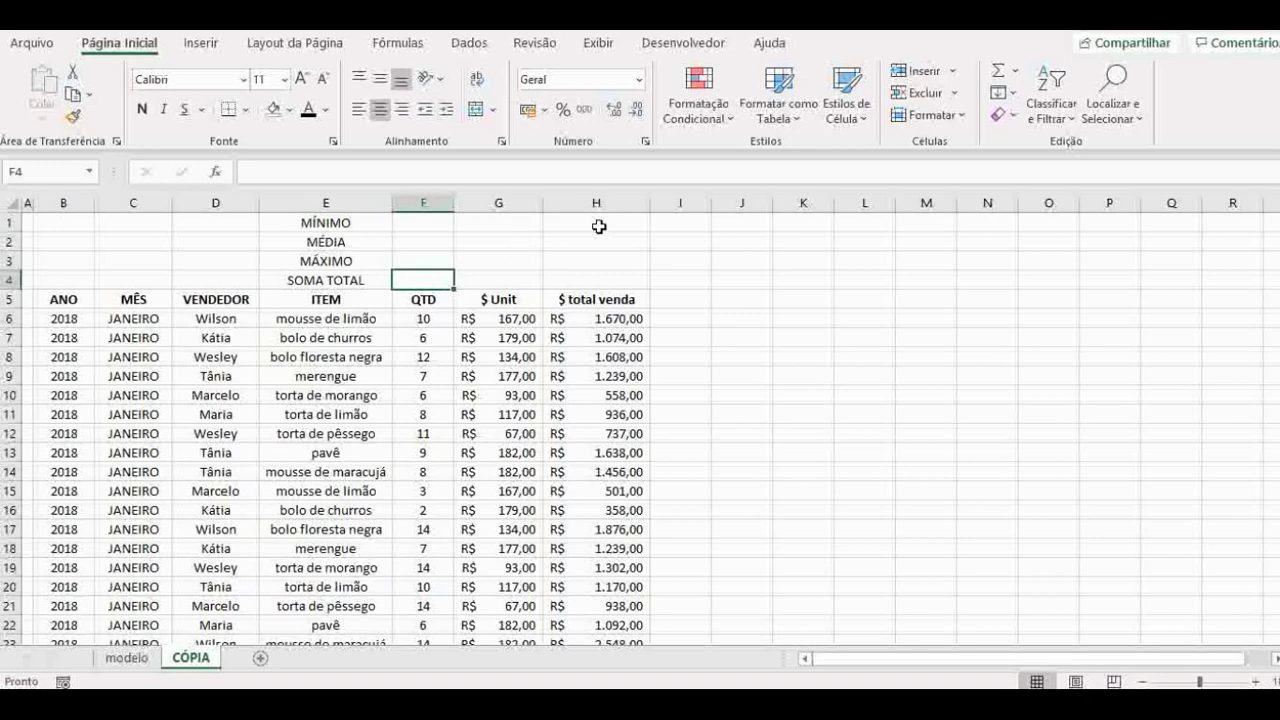
drag(597, 226, 600, 286)
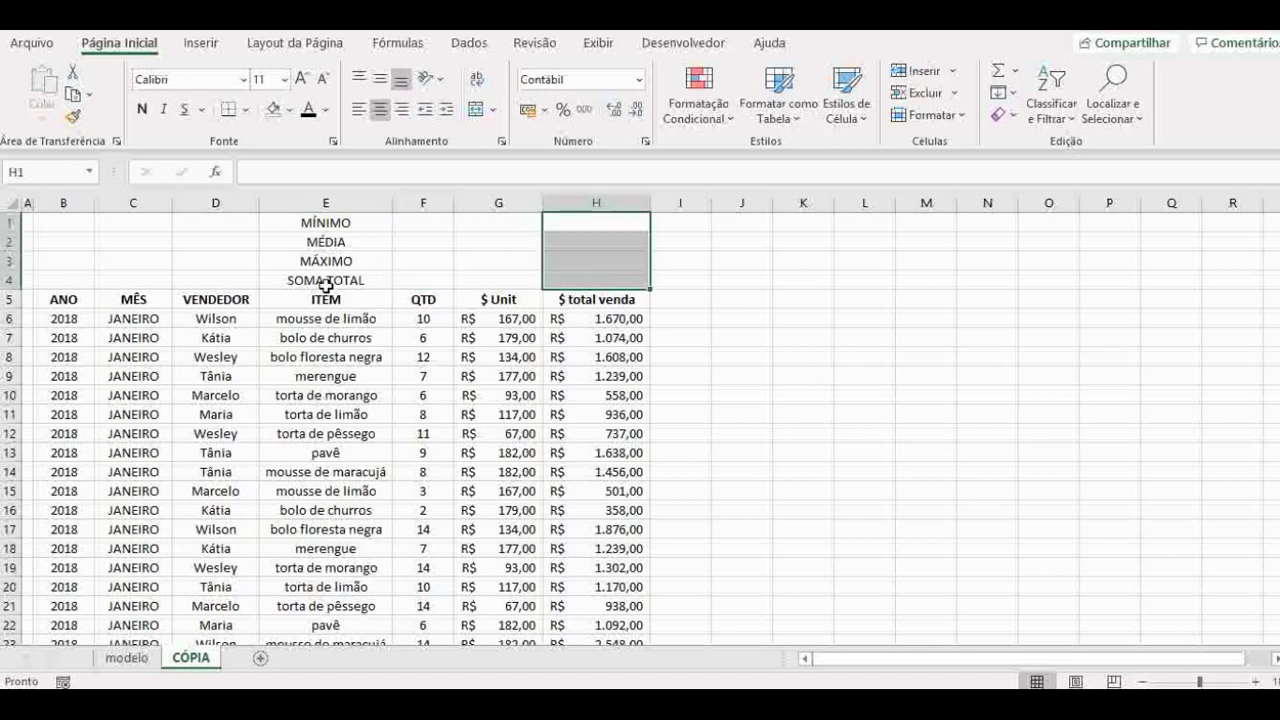
In F1, calculate the minimum quantity with =SUBTOTAL(5;F6:F137)
click(423, 223)
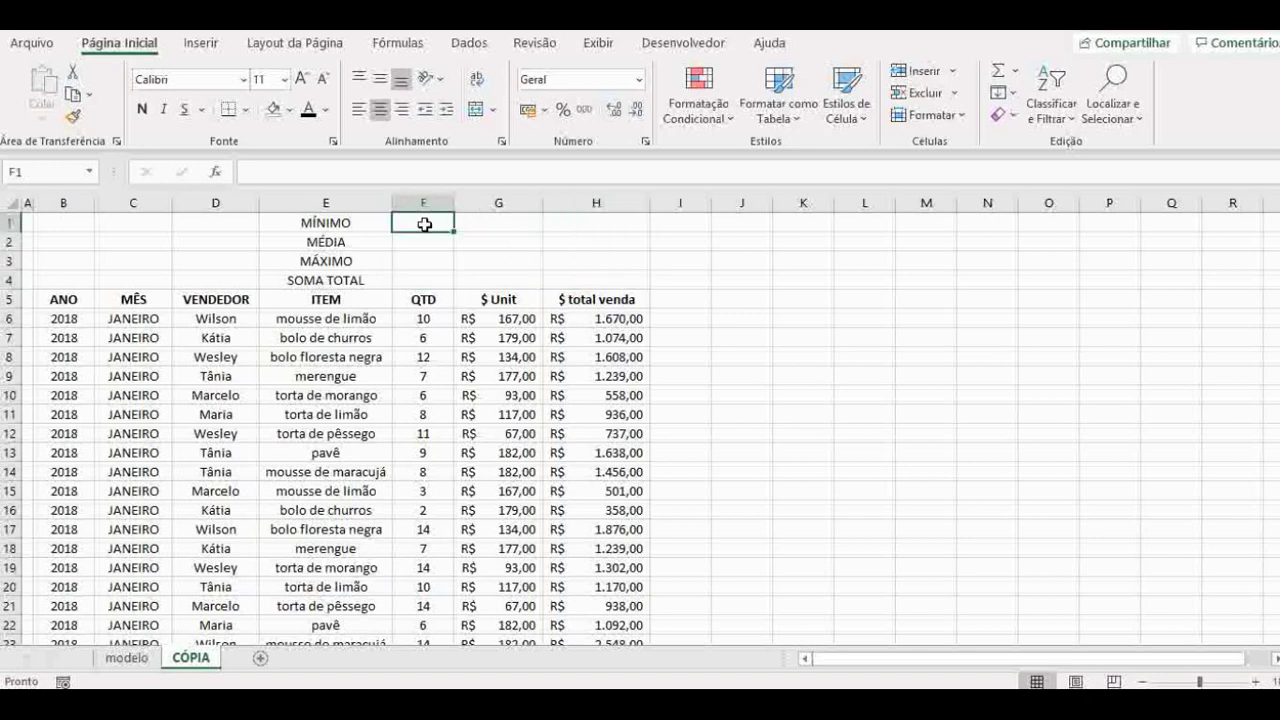
text(=SUB)
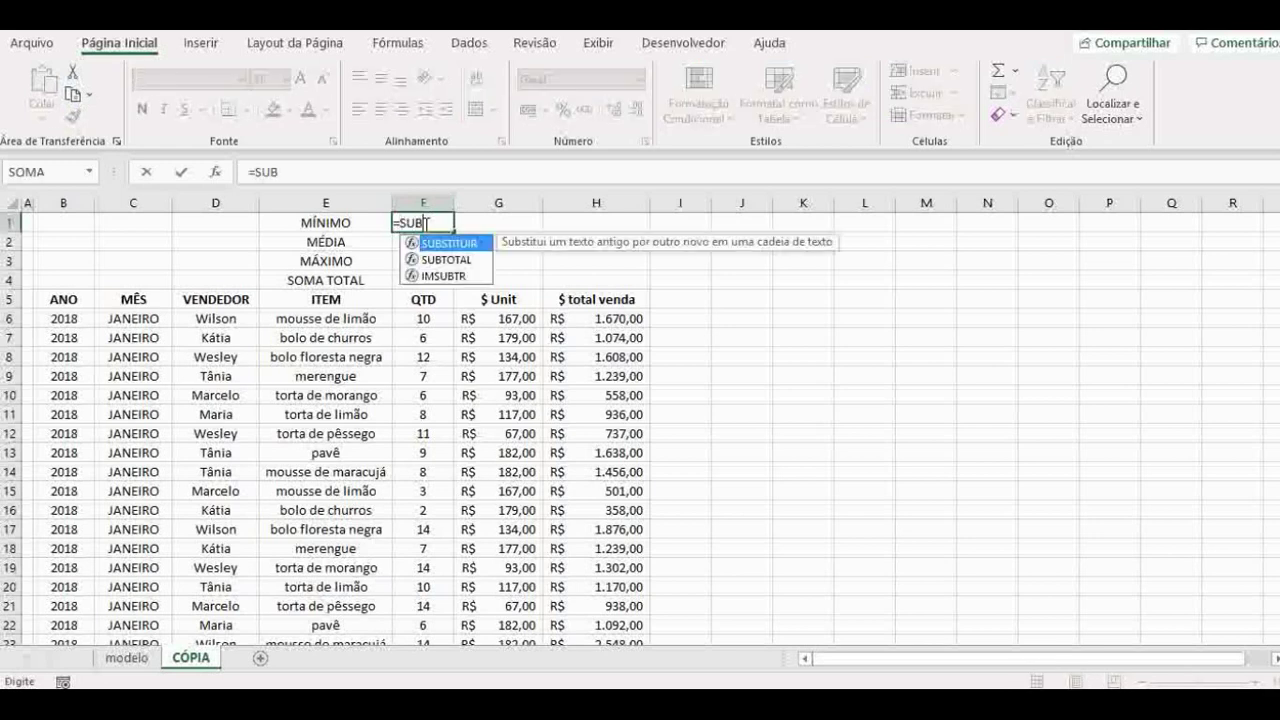
key(Down)
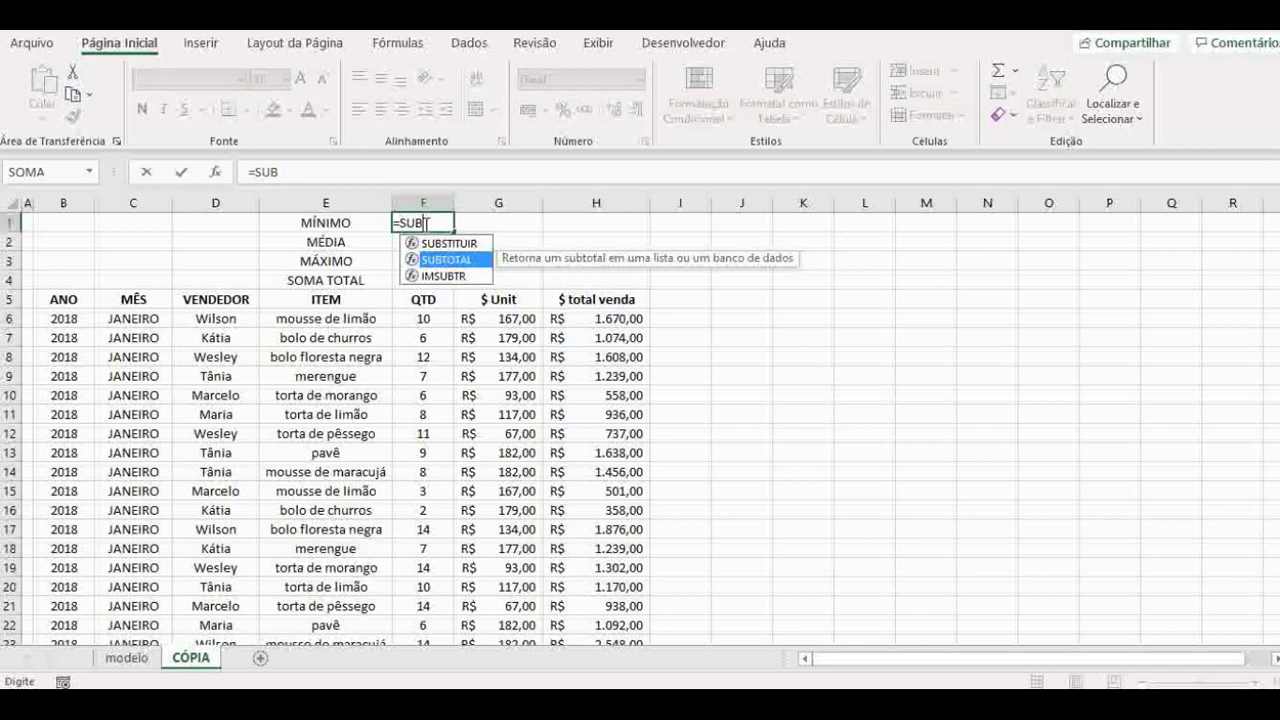
key(Tab)
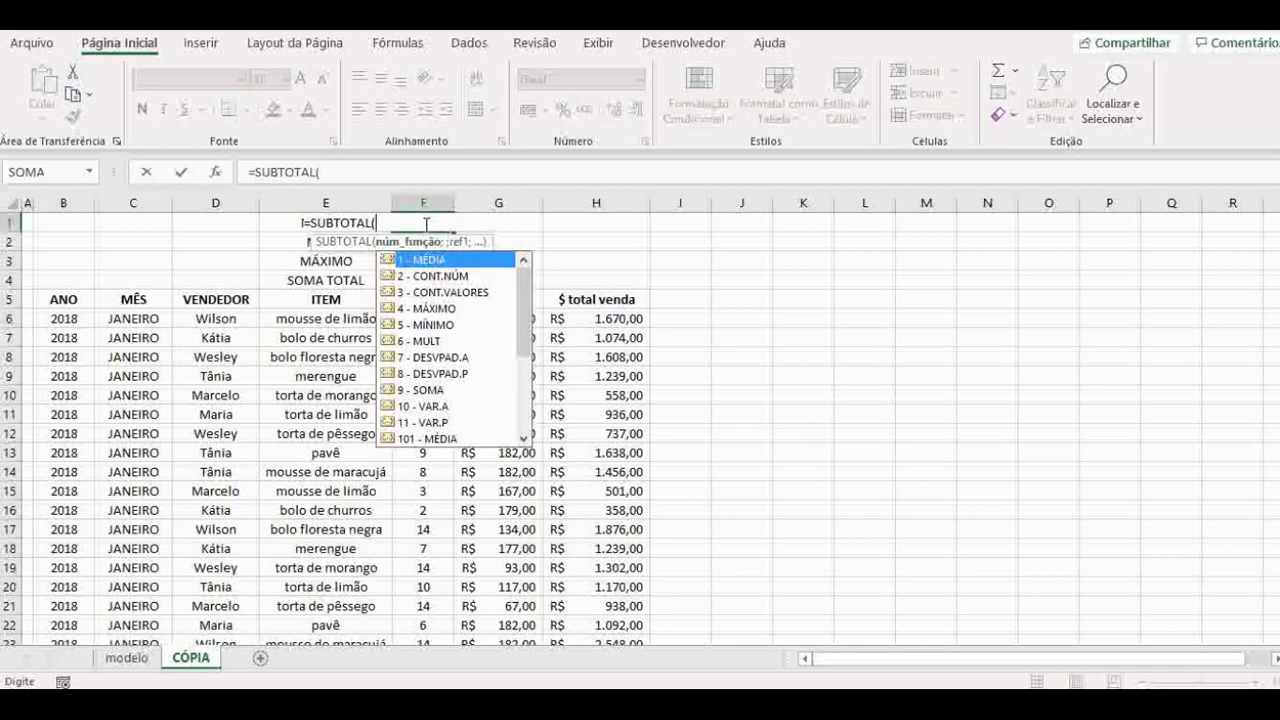
key(Down)
key(Down)
key(Down)
key(Down)
key(Tab)
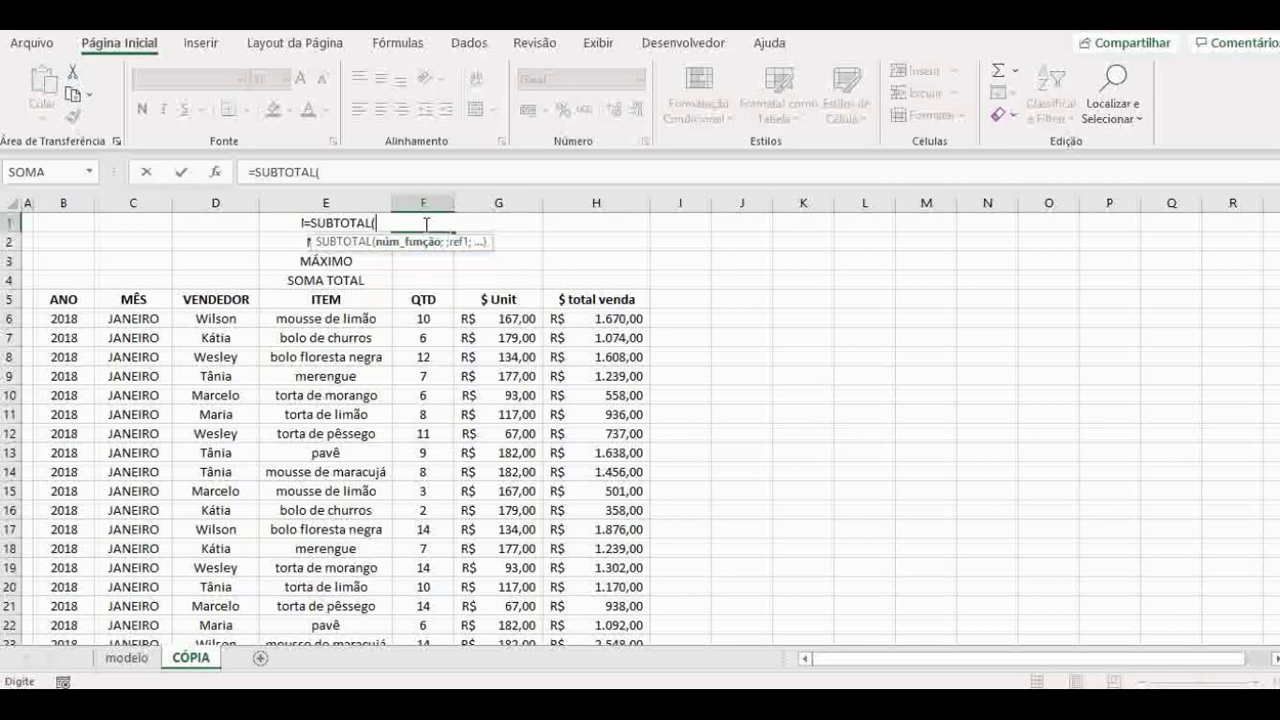
text(;)
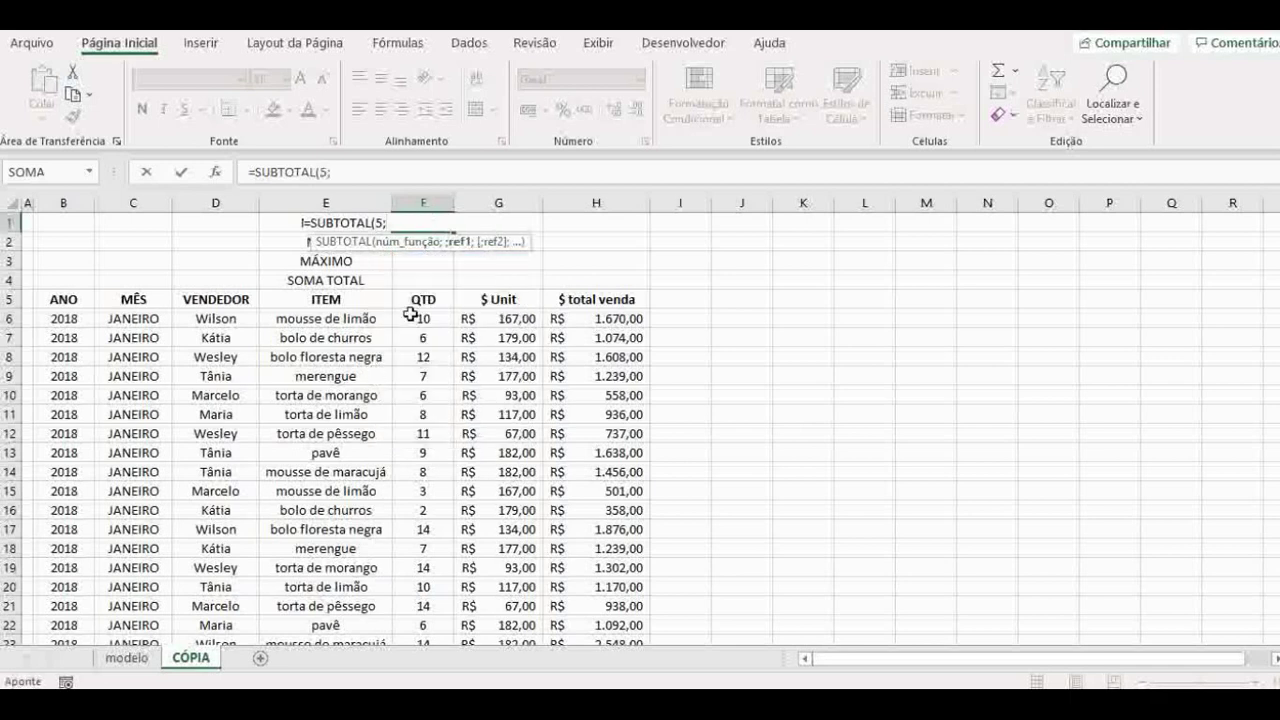
click(410, 316)
key(ctrl+shift+Down)
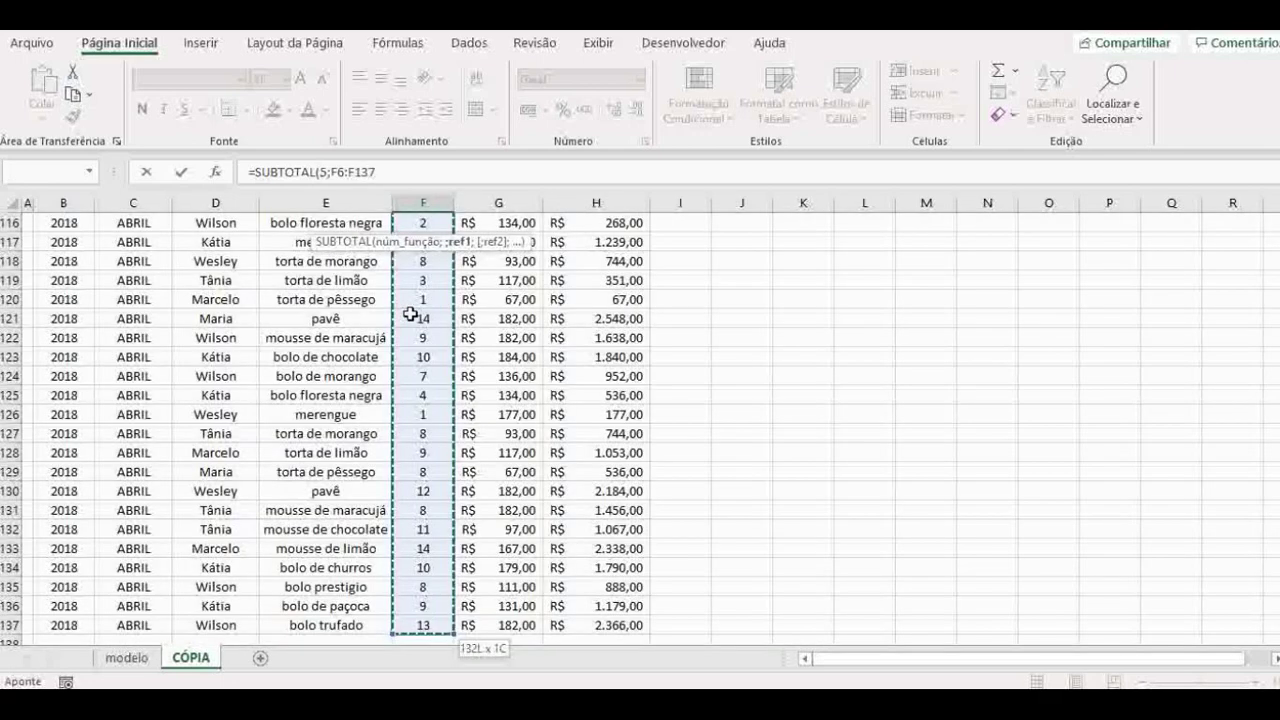
key(Return)
scroll(440, 316, up, 1)
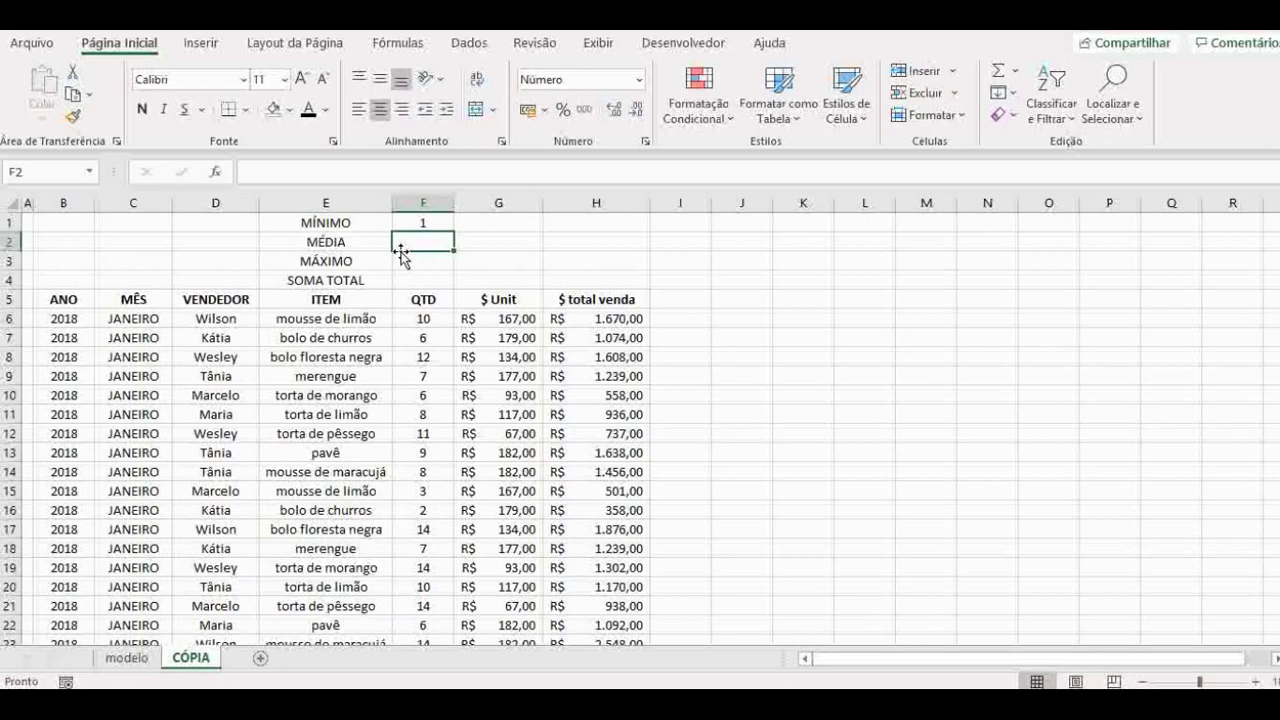
In F2, calculate the average quantity with =SUBTOTAL(1;F6:F137)
text(=SUB)
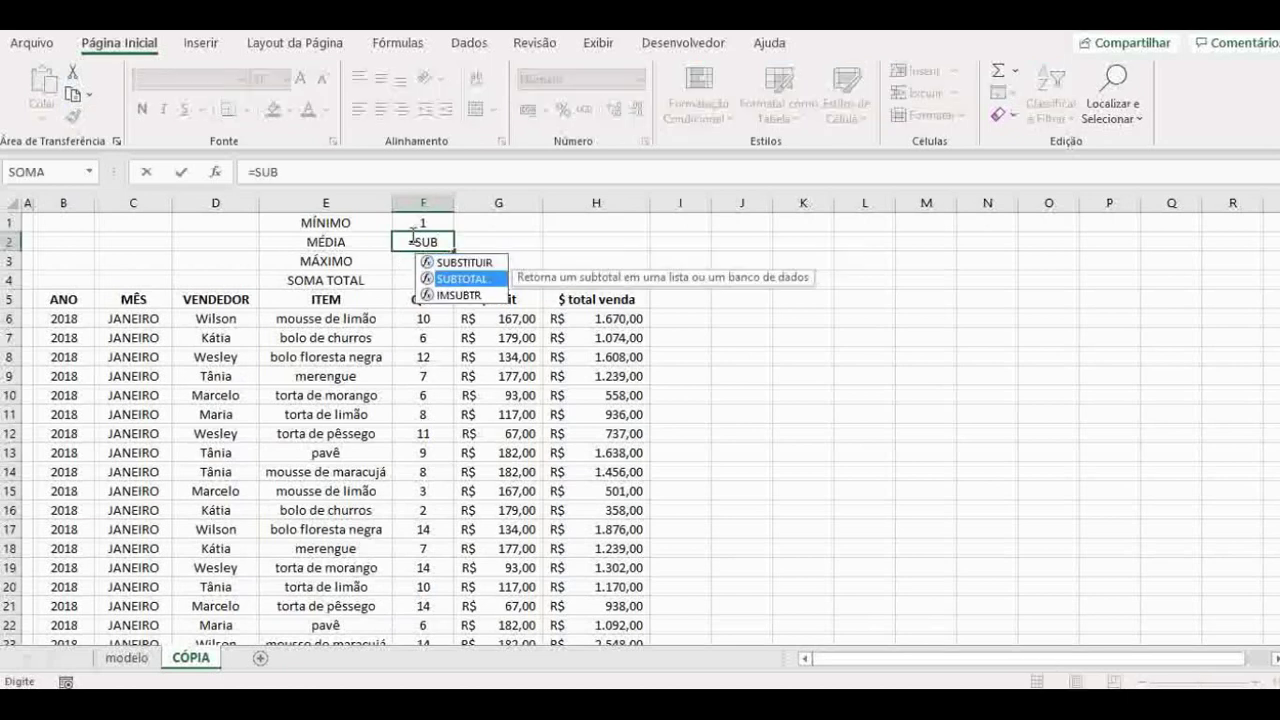
key(Tab)
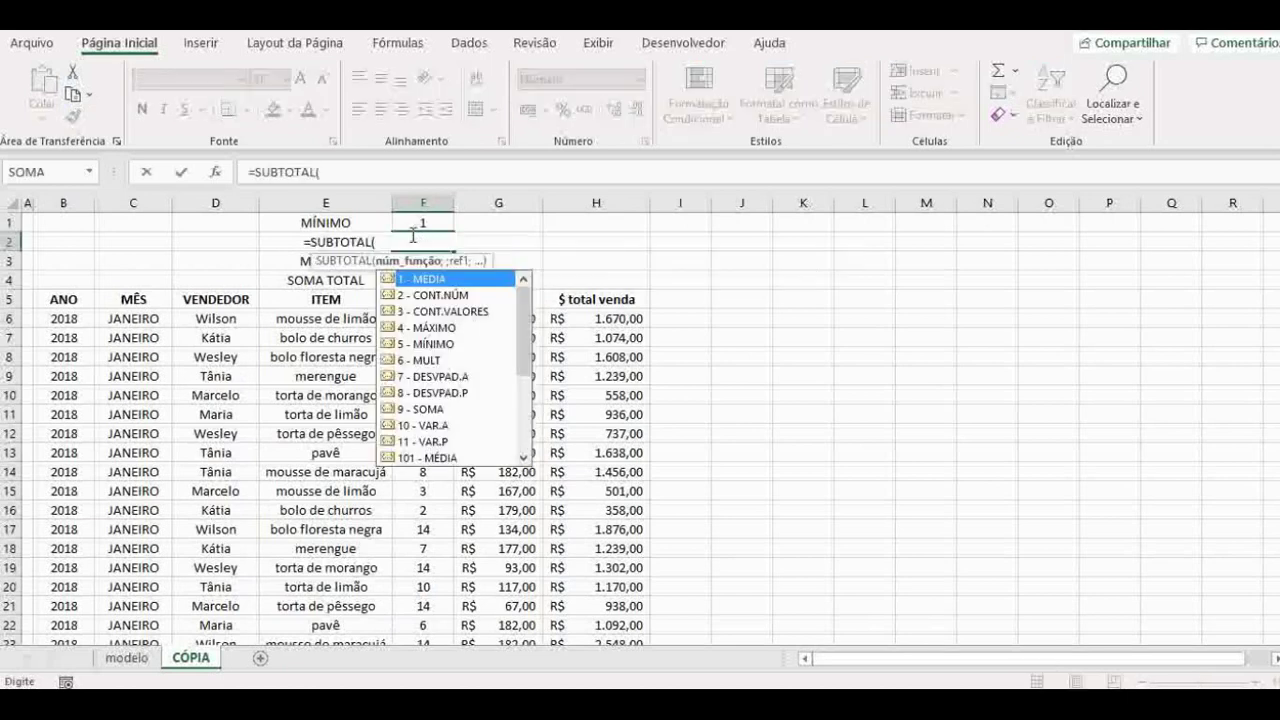
key(Down)
key(Down)
key(Down)
key(Up)
key(Up)
key(Up)
key(Tab)
text(;)
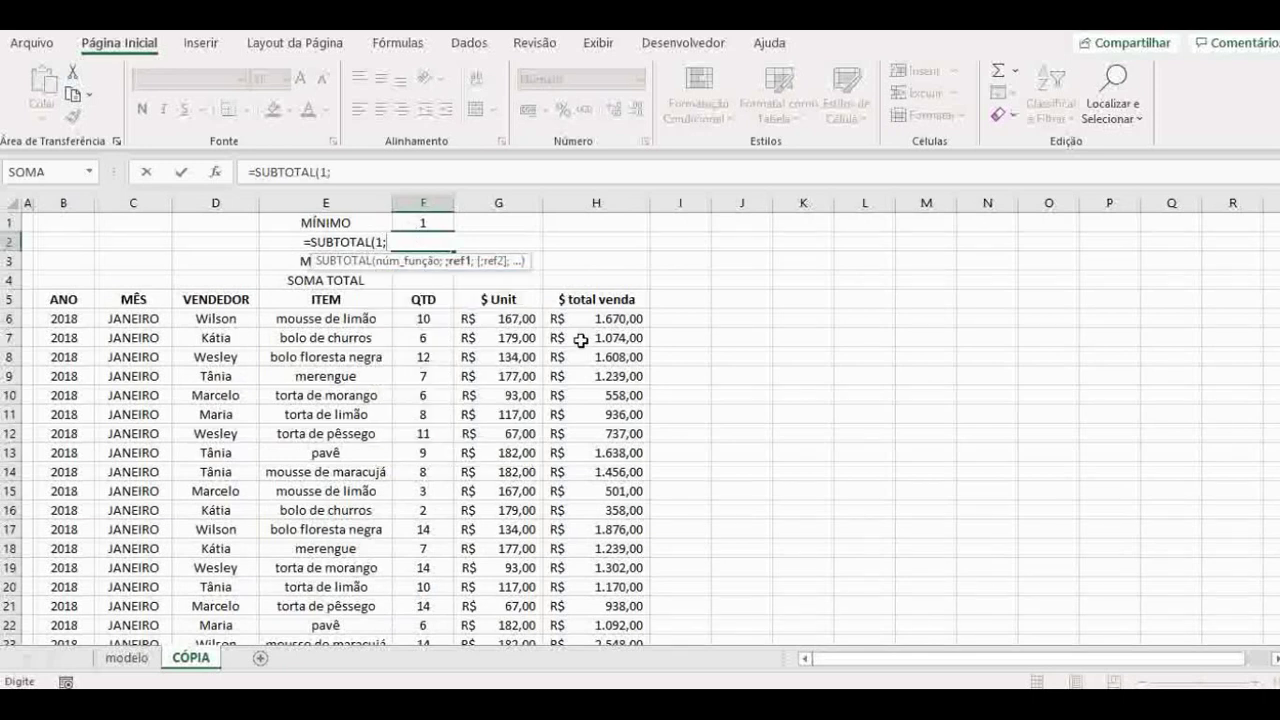
click(429, 323)
key(ctrl+shift+Down)
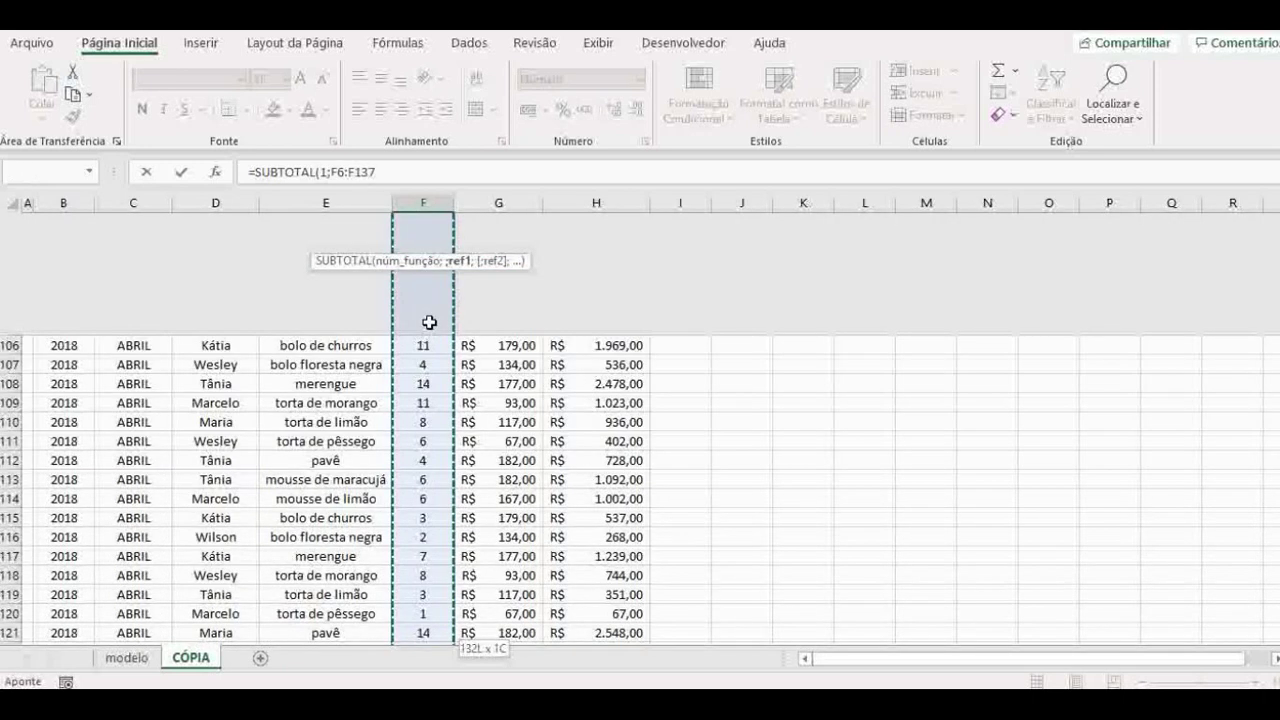
key(Return)
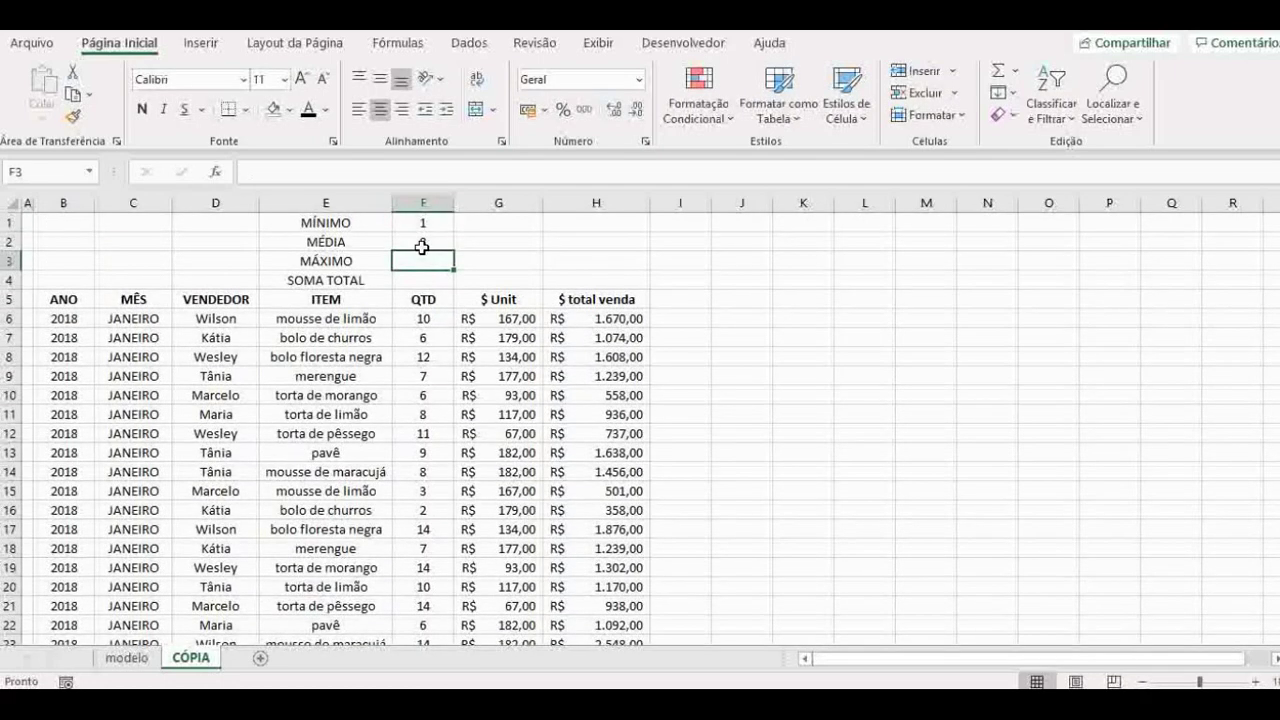
In F3, calculate the maximum quantity with =SUBTOTAL(4;F6:F137)
text(=SUB)
key(Down)
key(Tab)
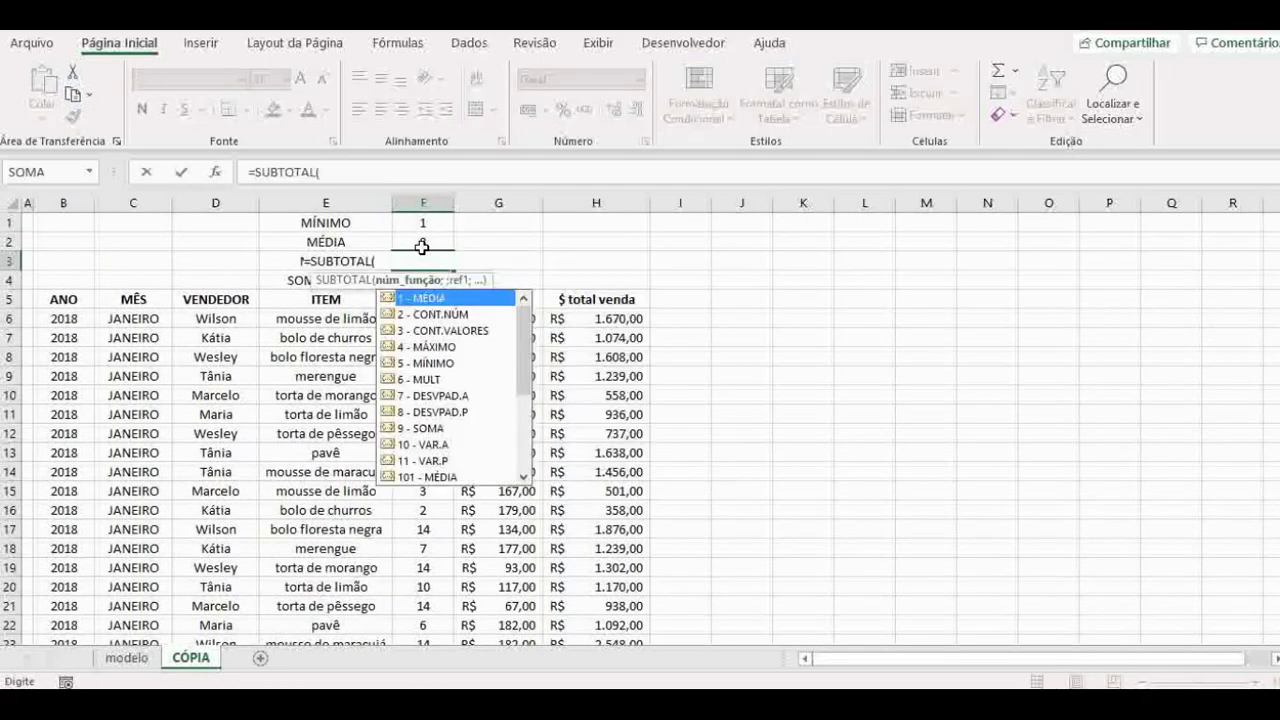
click(438, 347)
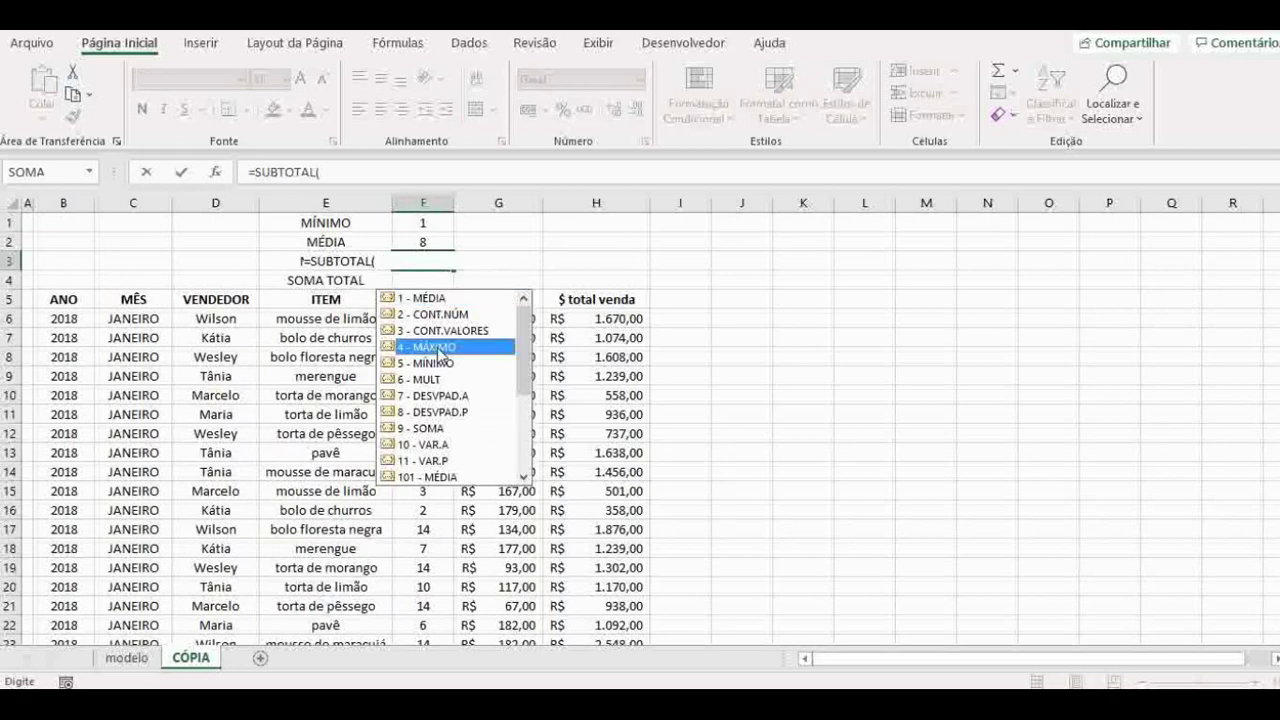
double_click(437, 347)
text(;)
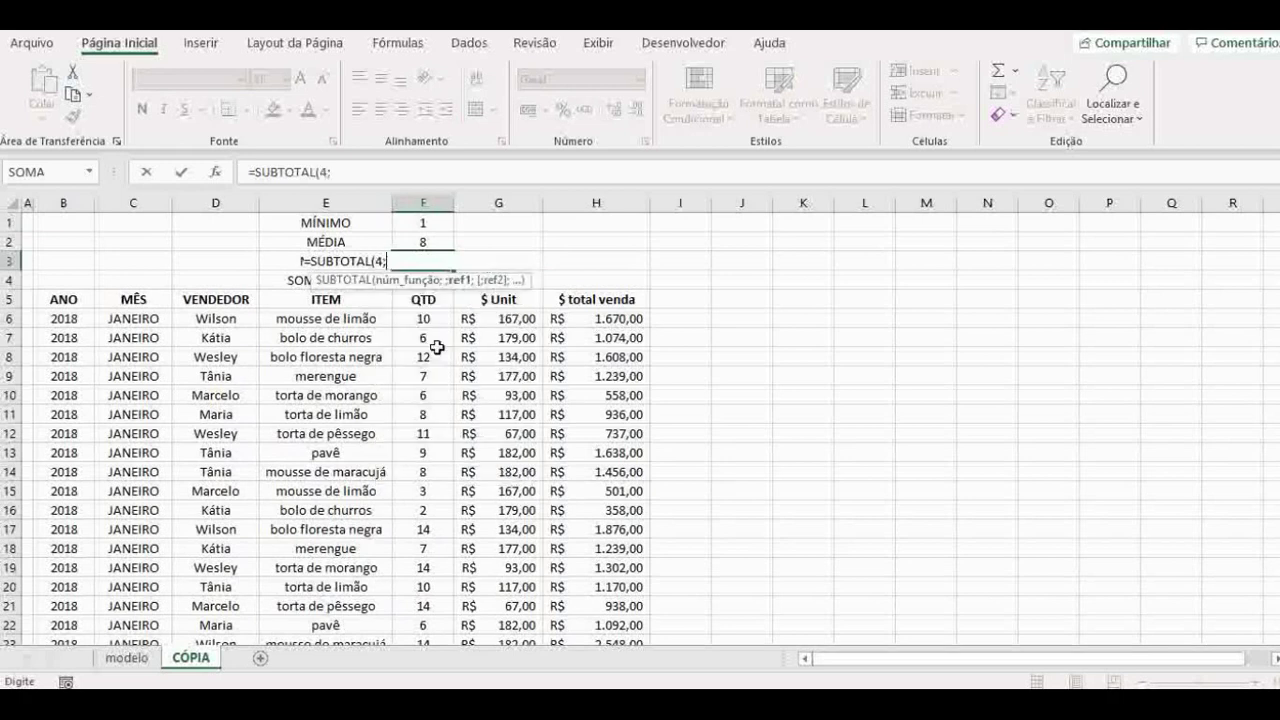
click(425, 323)
key(ctrl+shift+Down)
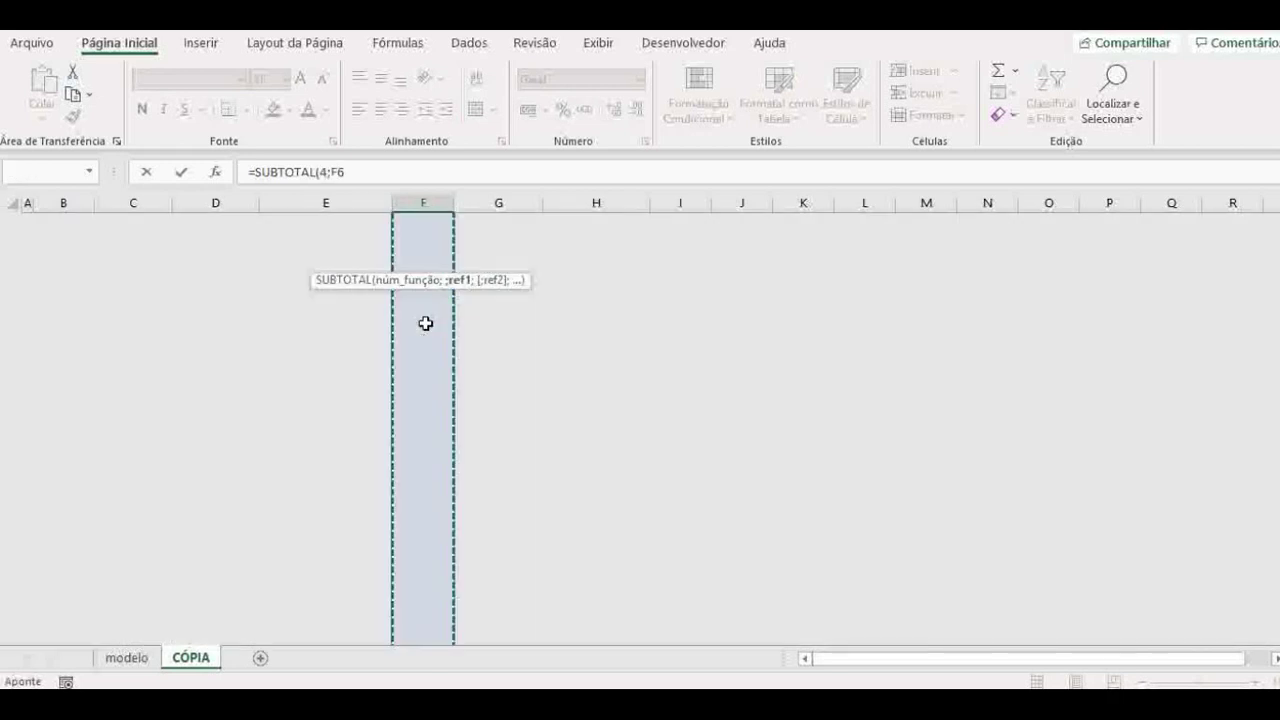
key(Return)
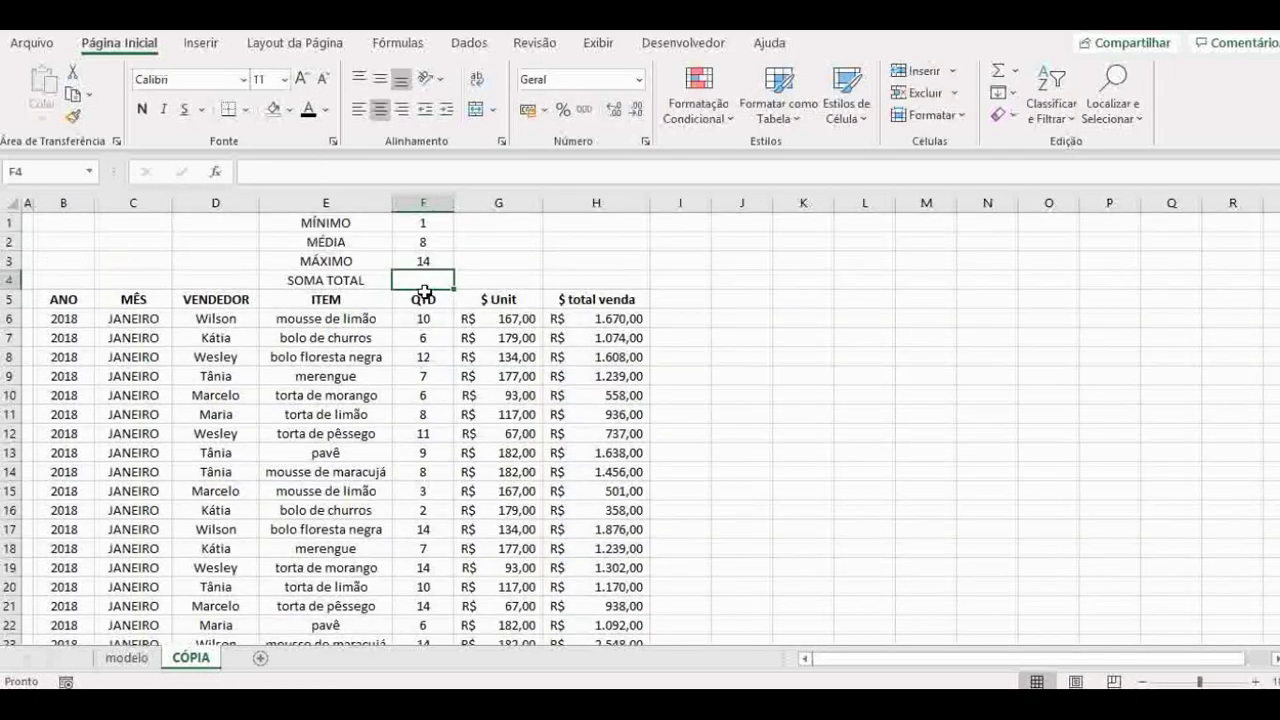
In F4, calculate the total quantity with =SUBTOTAL(9;F6:F137)
text(=SUB)
key(Down)
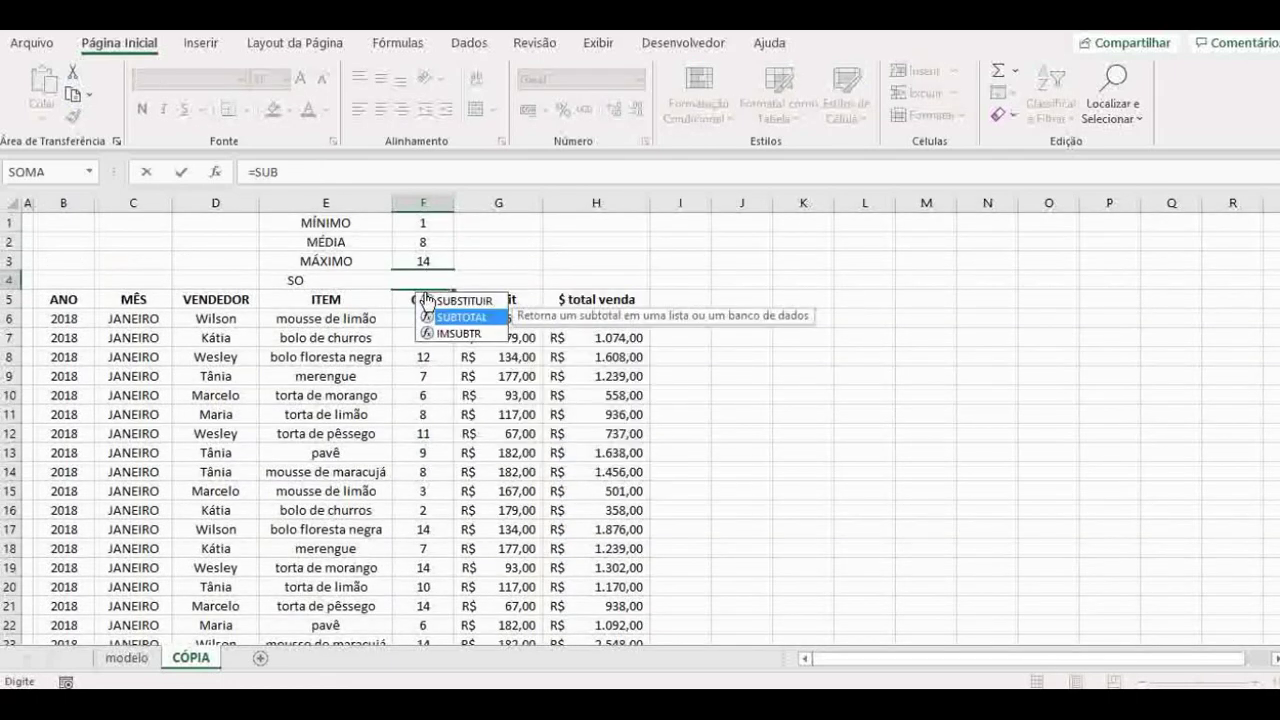
key(Tab)
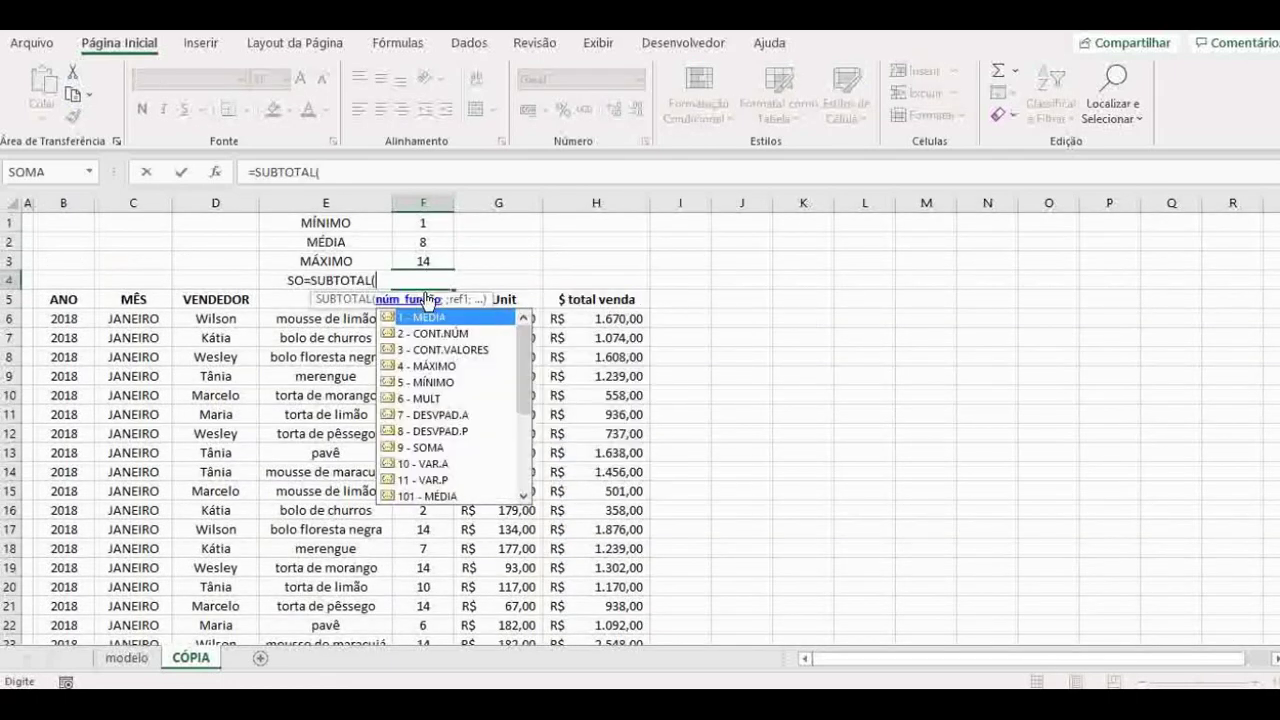
key(Down)
key(Down)
key(Down)
key(Down)
key(Down)
key(Down)
key(Down)
key(Down)
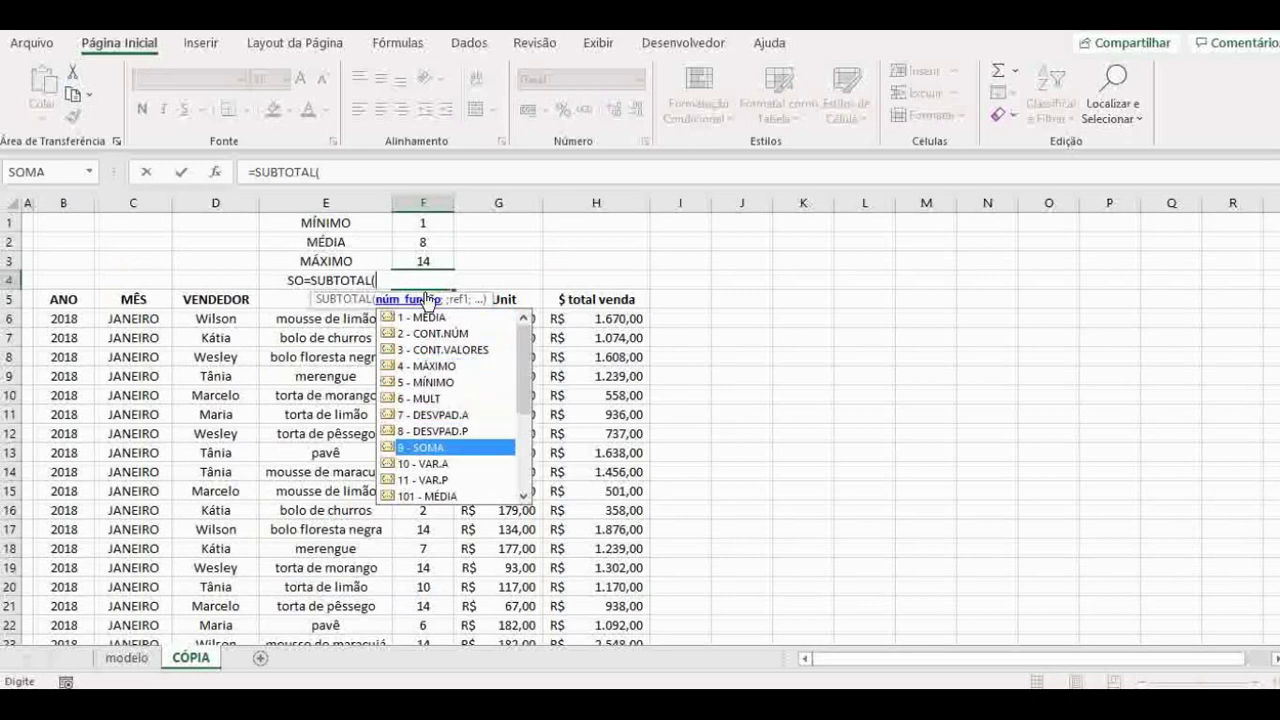
key(Tab)
text(;)
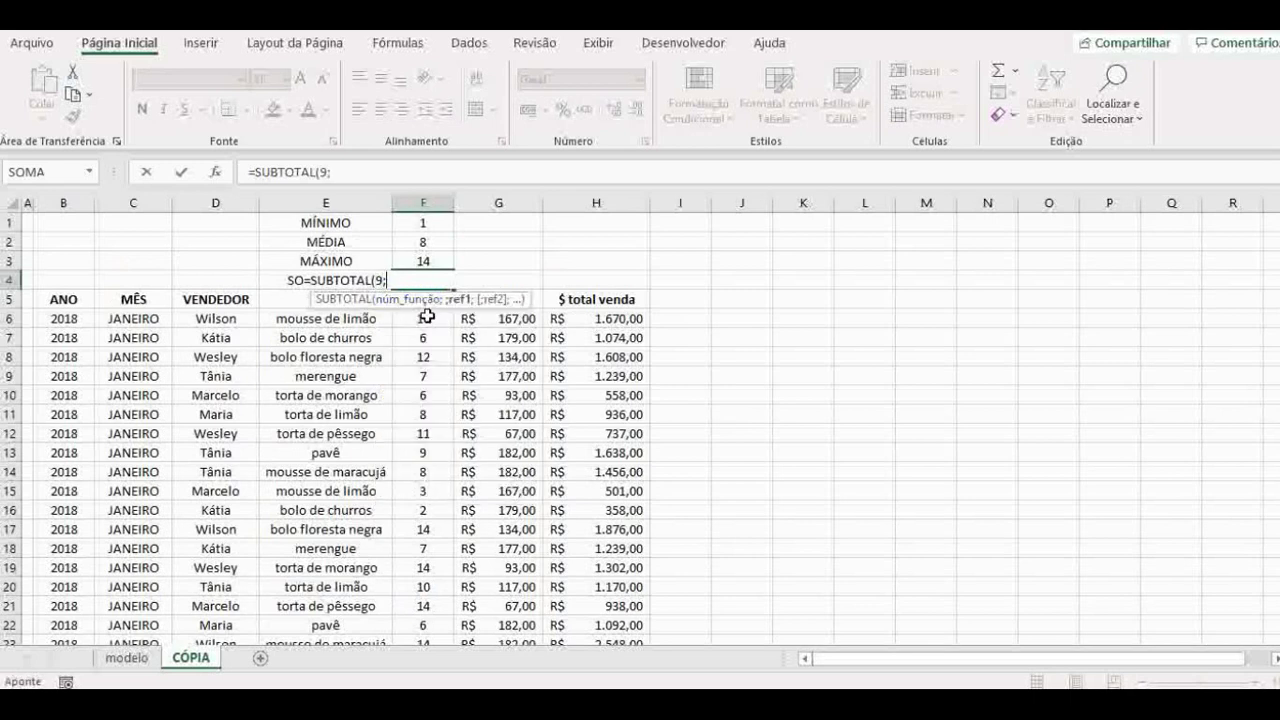
click(427, 316)
key(ctrl+shift+Down)
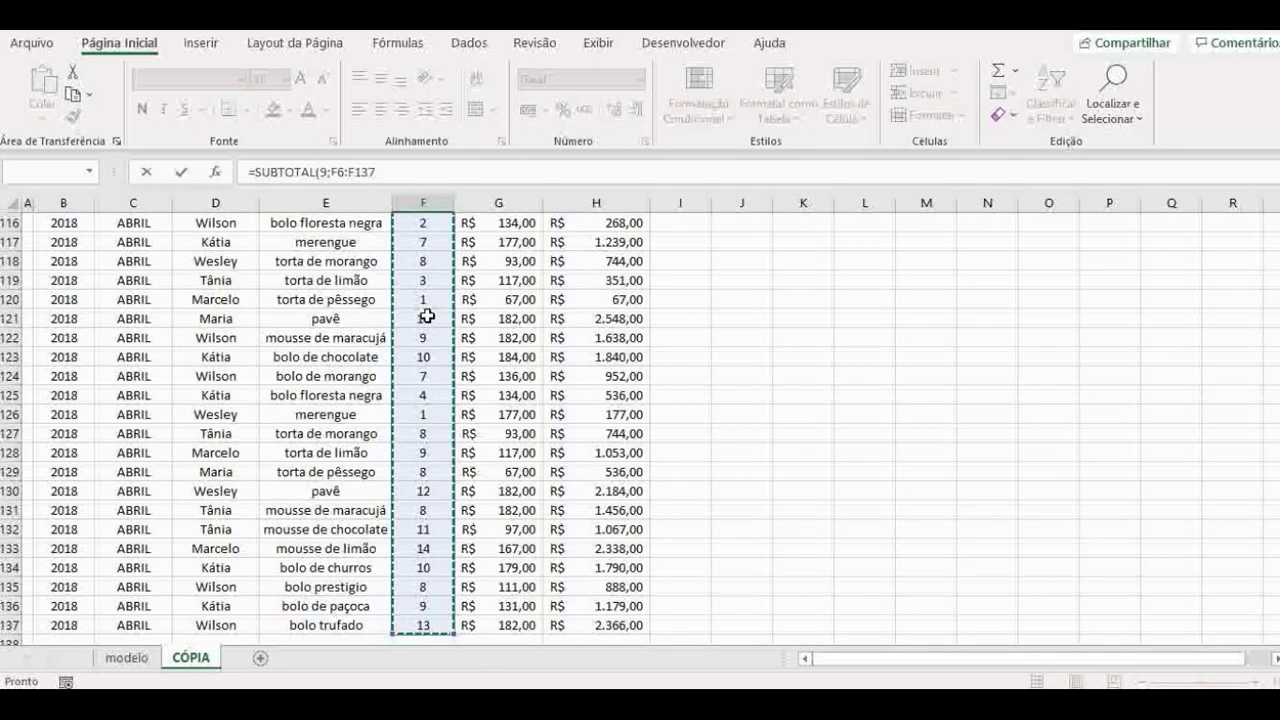
key(Return)
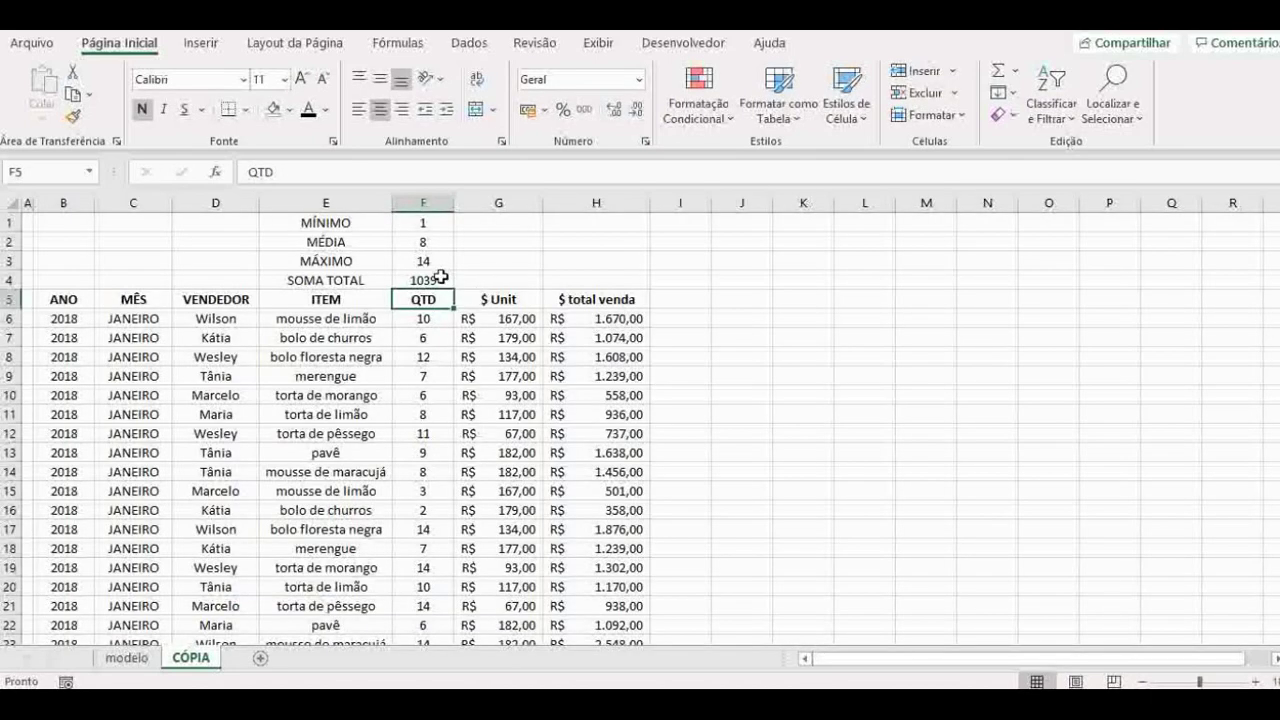
click(438, 242)
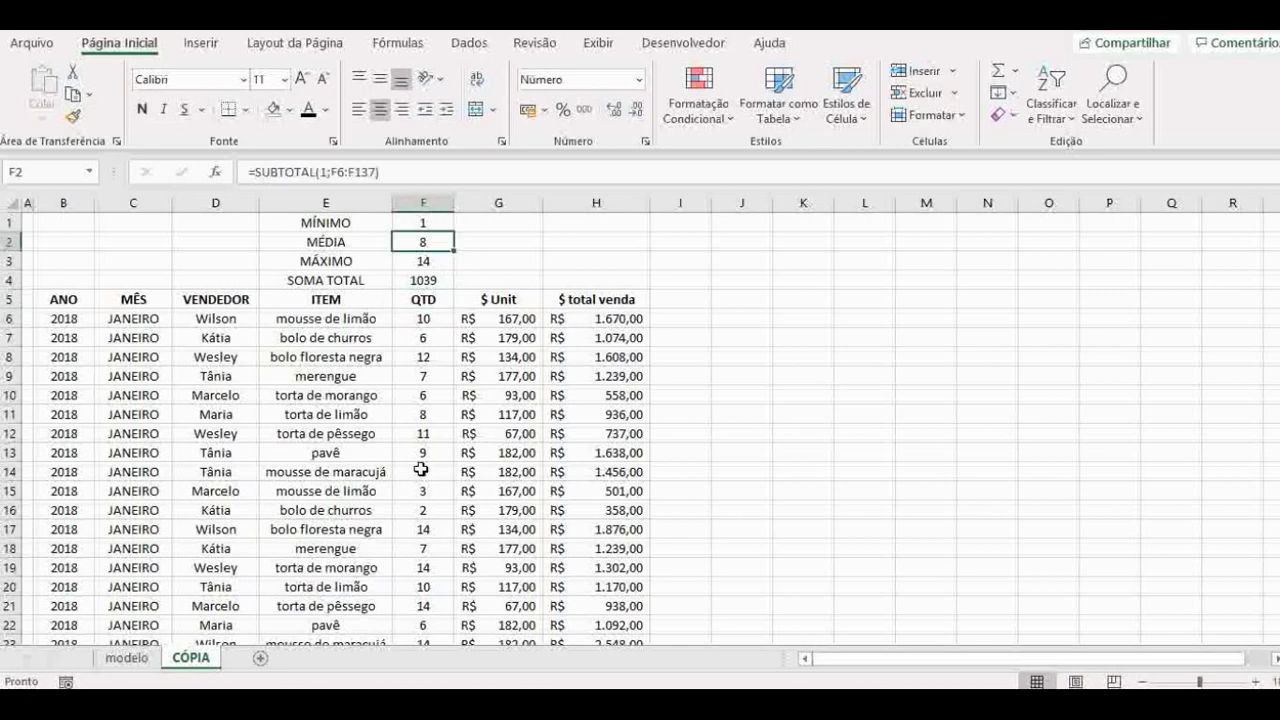
click(343, 222)
click(334, 243)
click(340, 261)
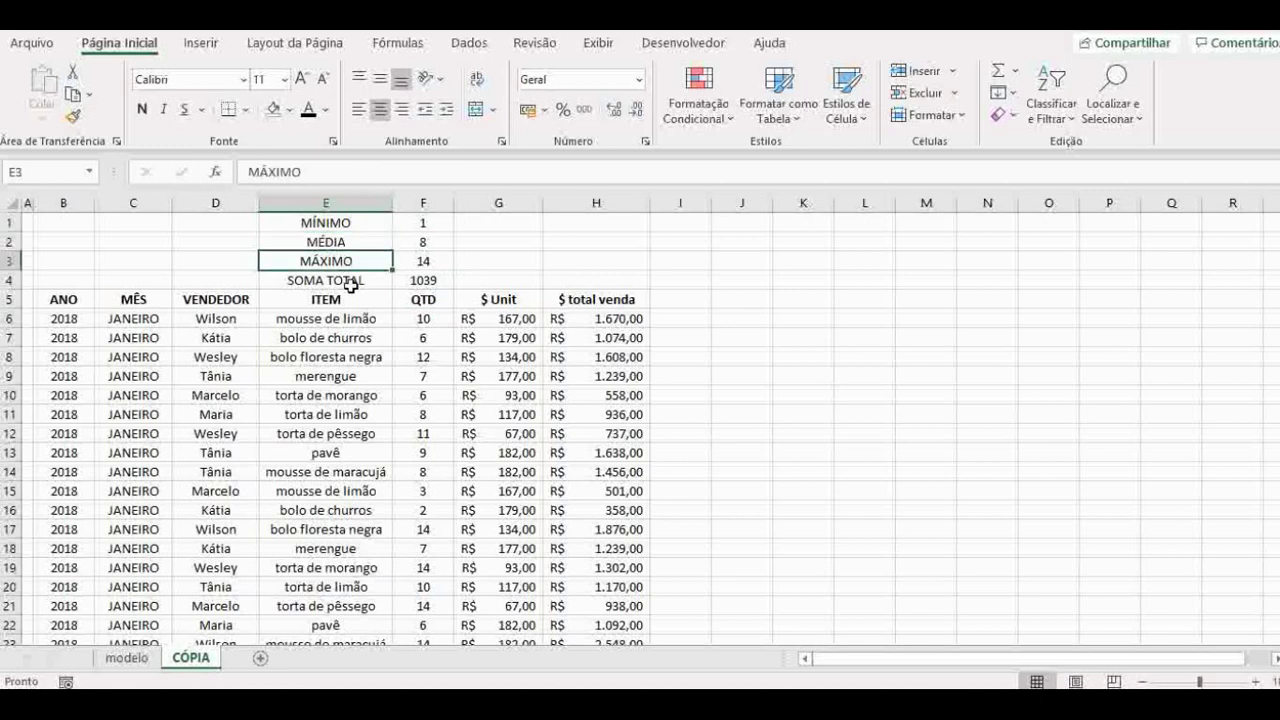
click(345, 282)
Show the MÉDIA quantity in F2 with three more decimal places, and remove those decimals again
click(428, 246)
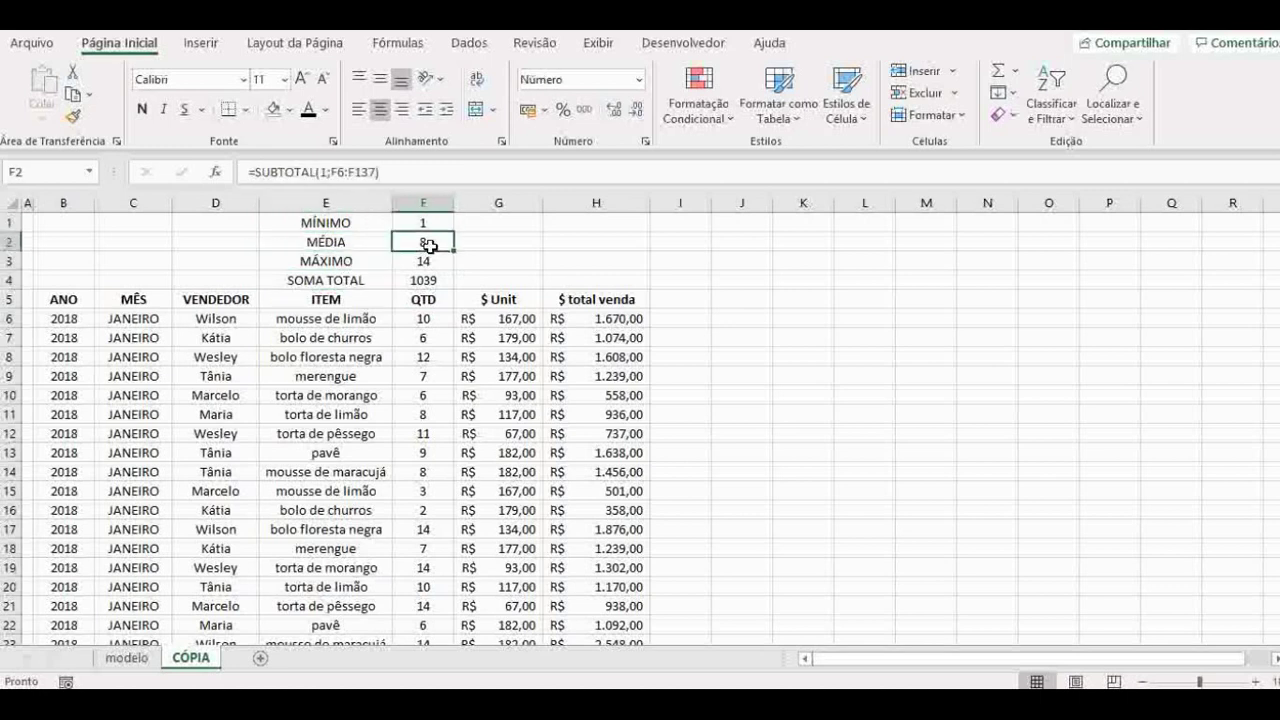
click(613, 110)
click(613, 110)
click(613, 110)
click(637, 110)
click(637, 110)
click(637, 110)
Copy the SUBTOTAL formulas from F1:F4 to H1:H4 and format the copies as R$ accounting values
drag(440, 222, 440, 278)
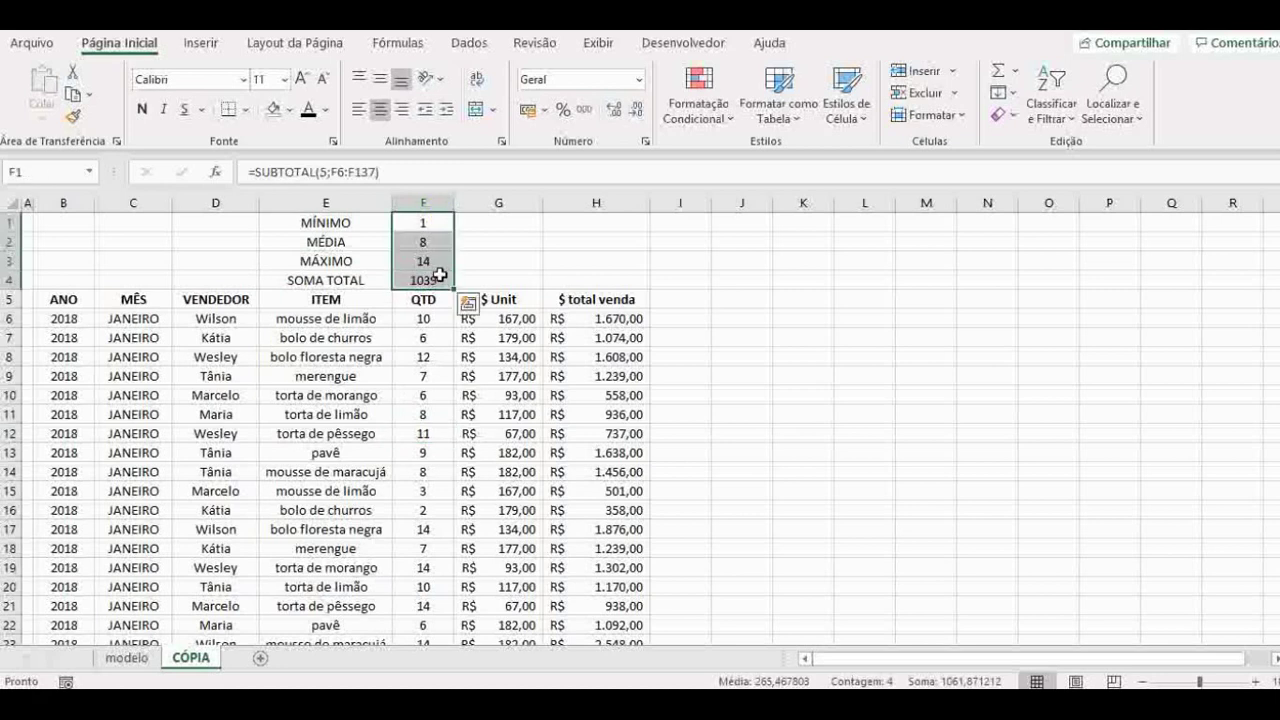
key(ctrl+c)
click(573, 218)
key(ctrl+v)
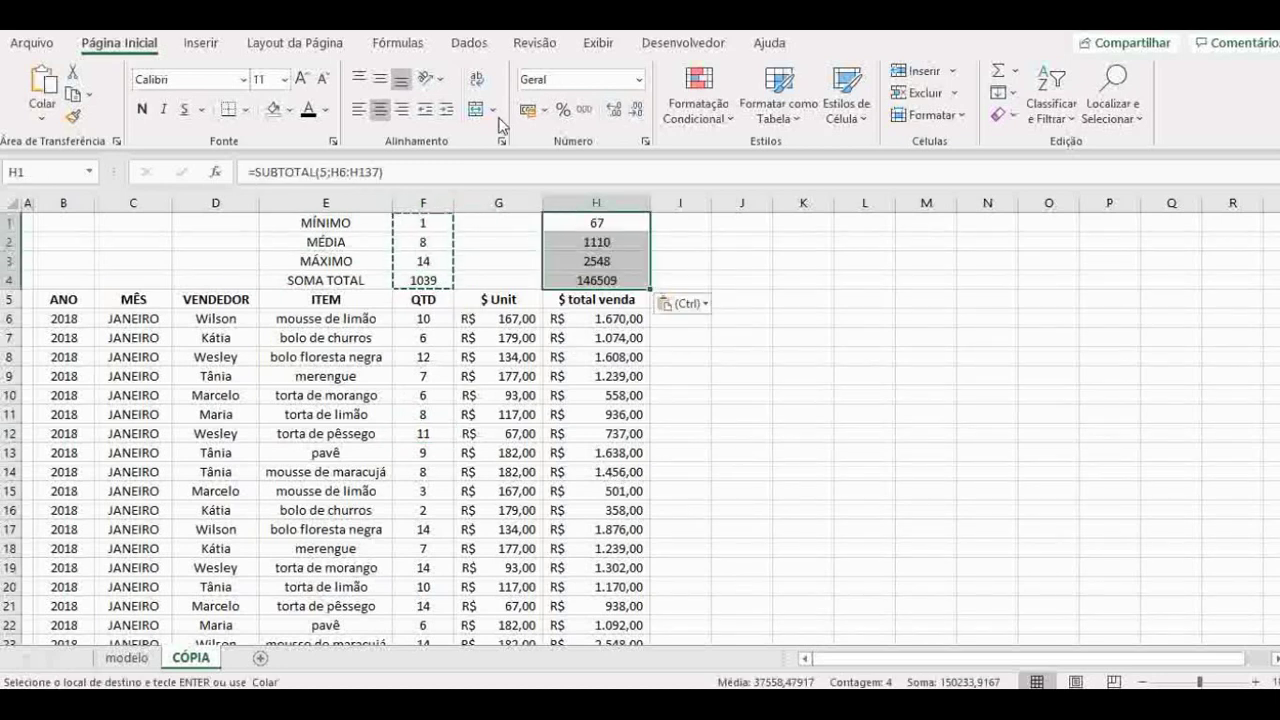
click(528, 110)
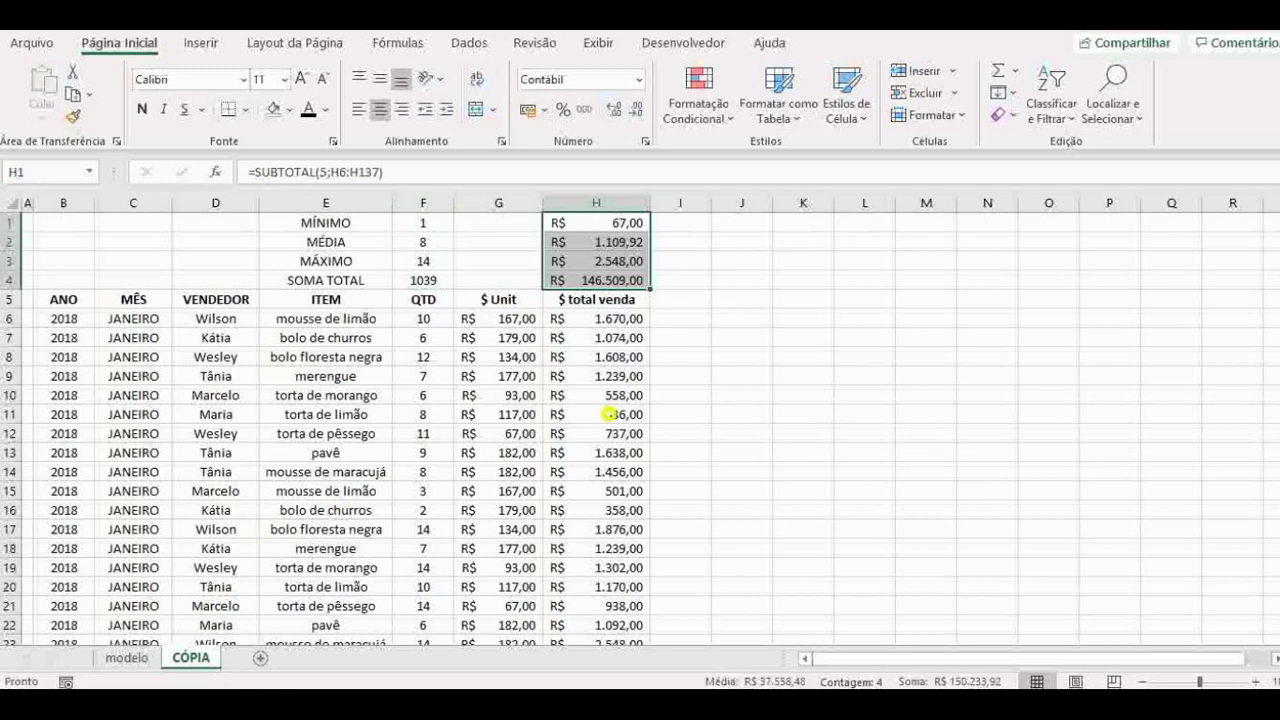
click(608, 413)
double_click(600, 222)
key(Escape)
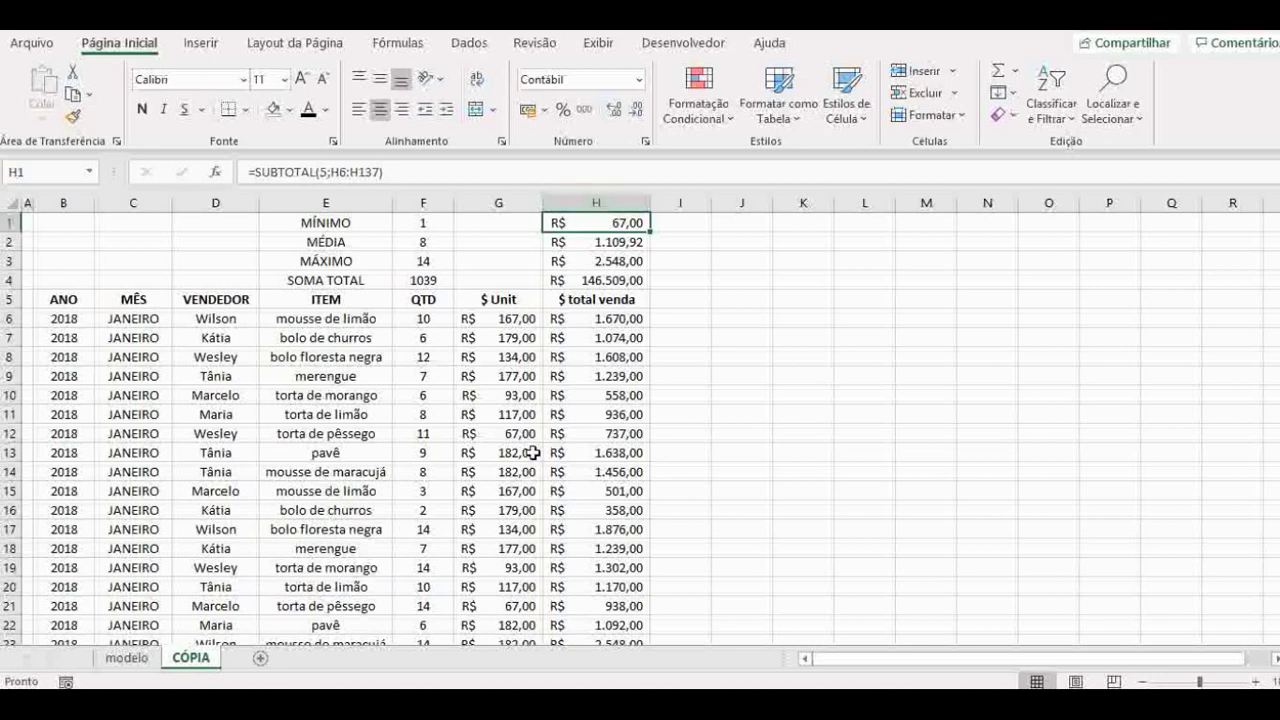
Format the range B5:H137 as a table with headers, using a grey banded style from the Média group
click(78, 302)
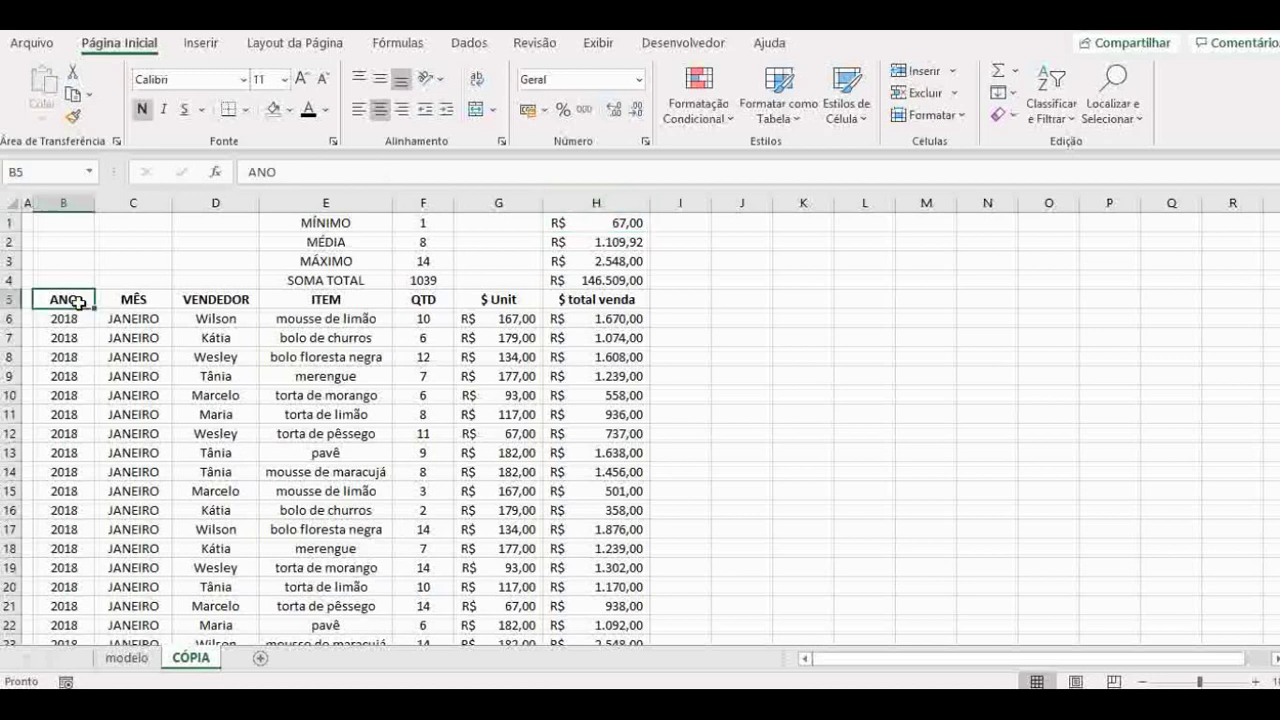
key(ctrl+shift+Right)
key(ctrl+shift+Down)
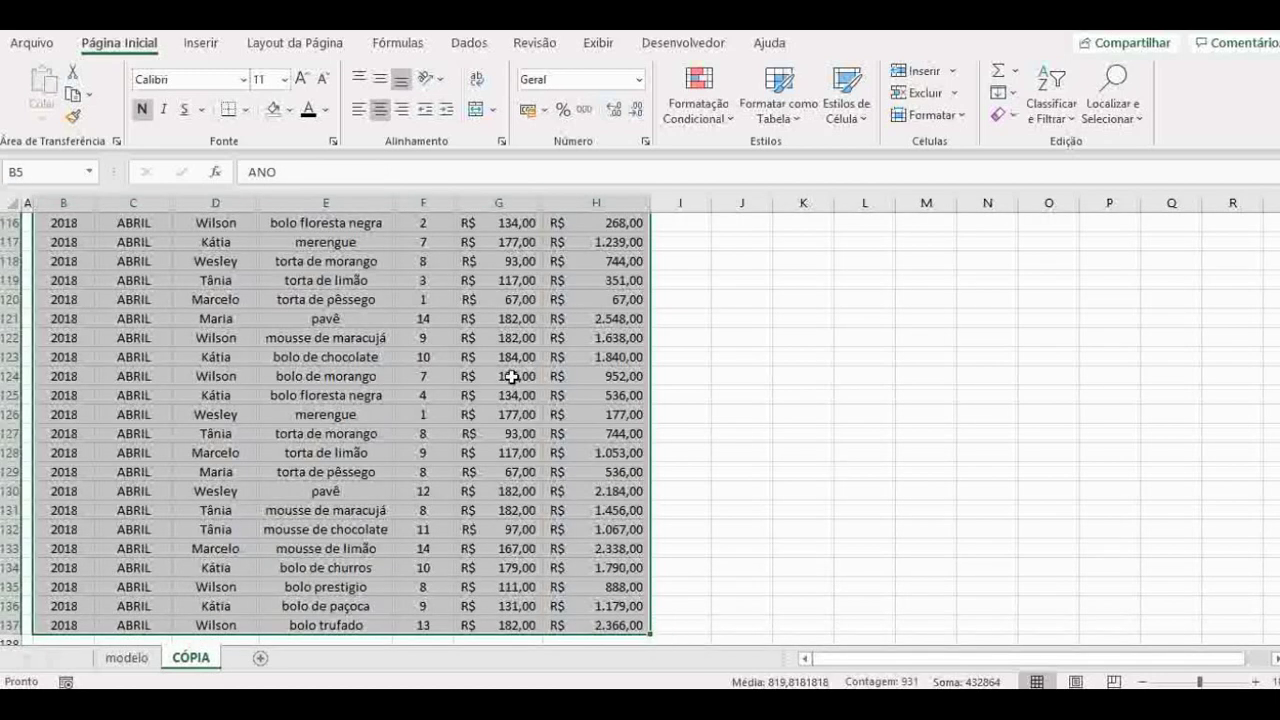
scroll(511, 376, up, 20)
scroll(511, 376, up, 12)
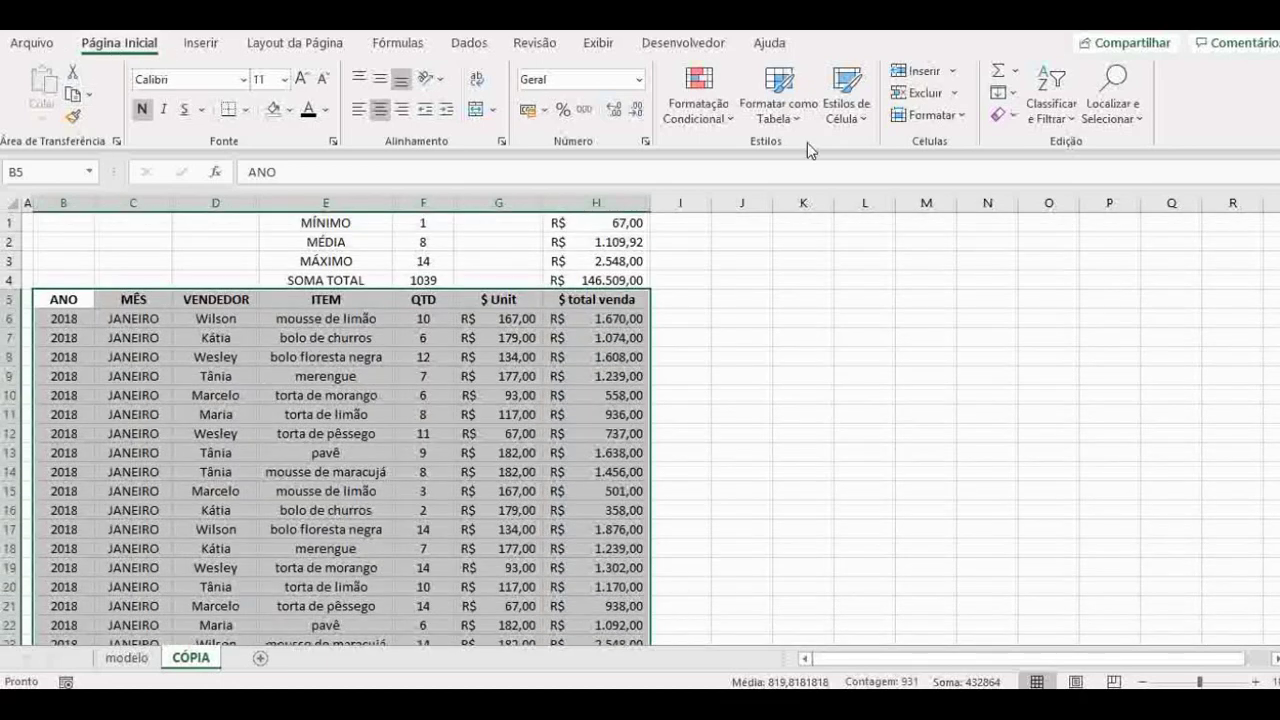
click(797, 118)
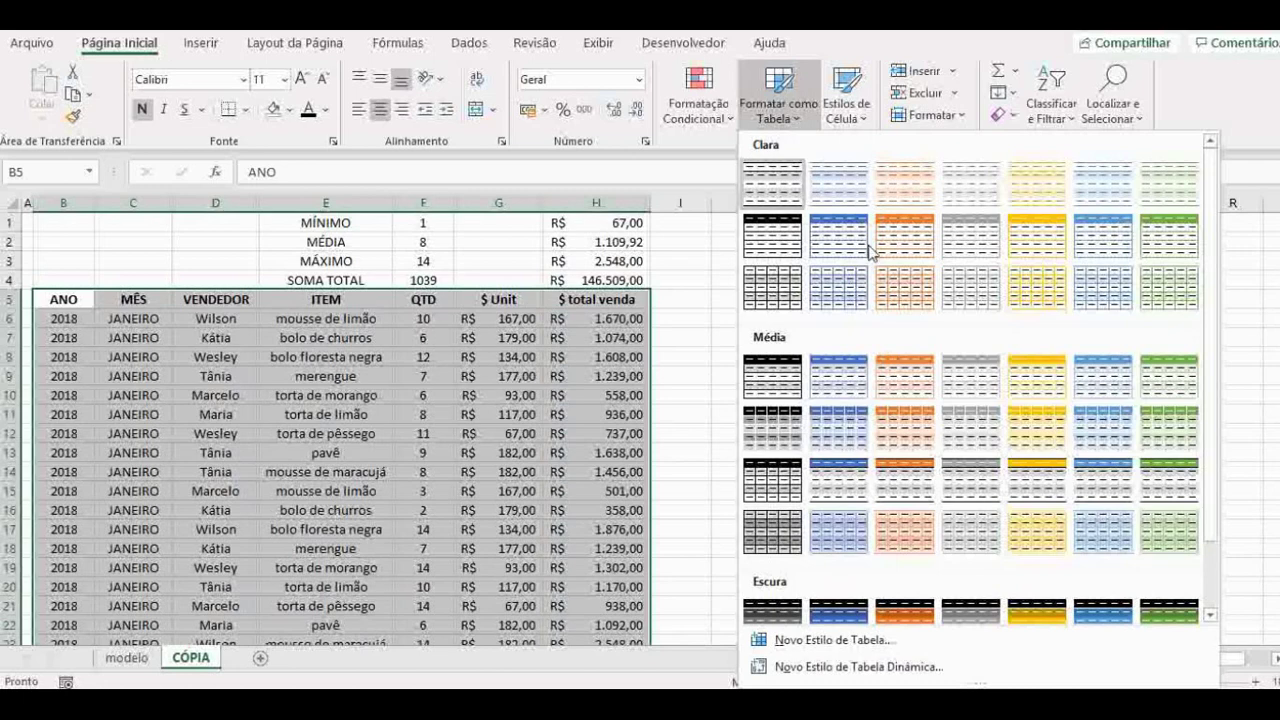
click(983, 442)
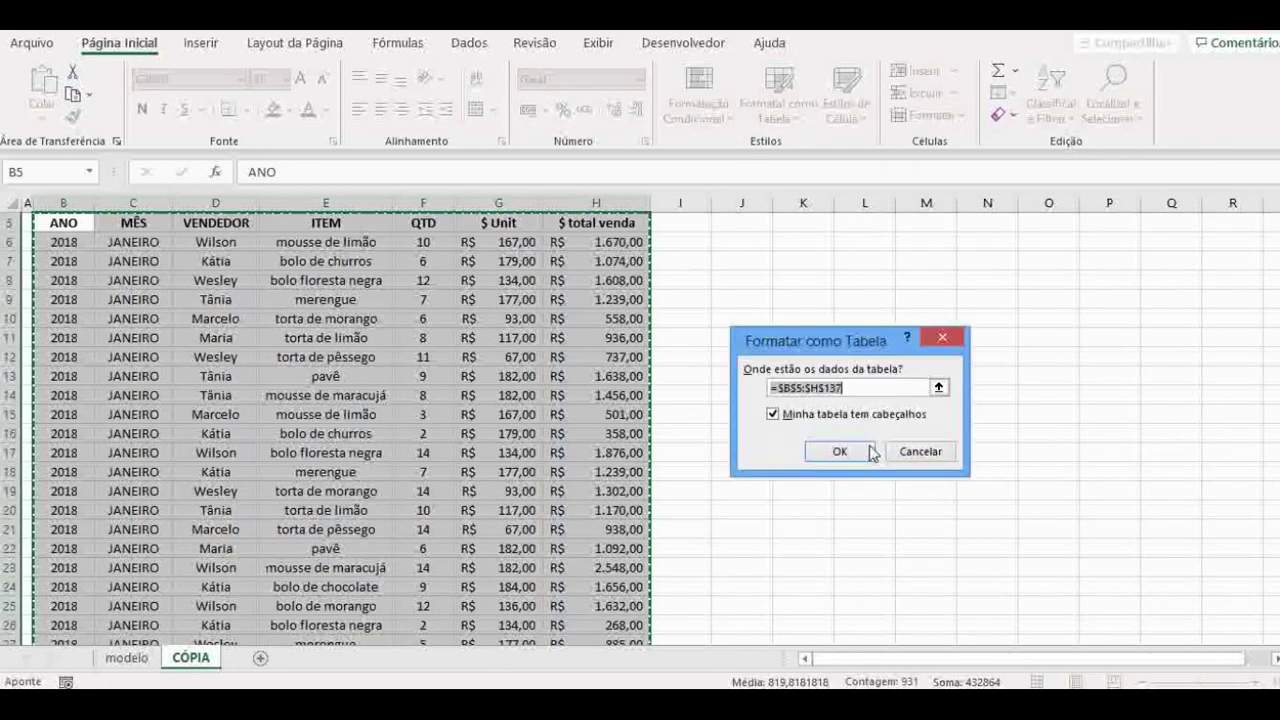
click(856, 452)
scroll(443, 488, up, 2)
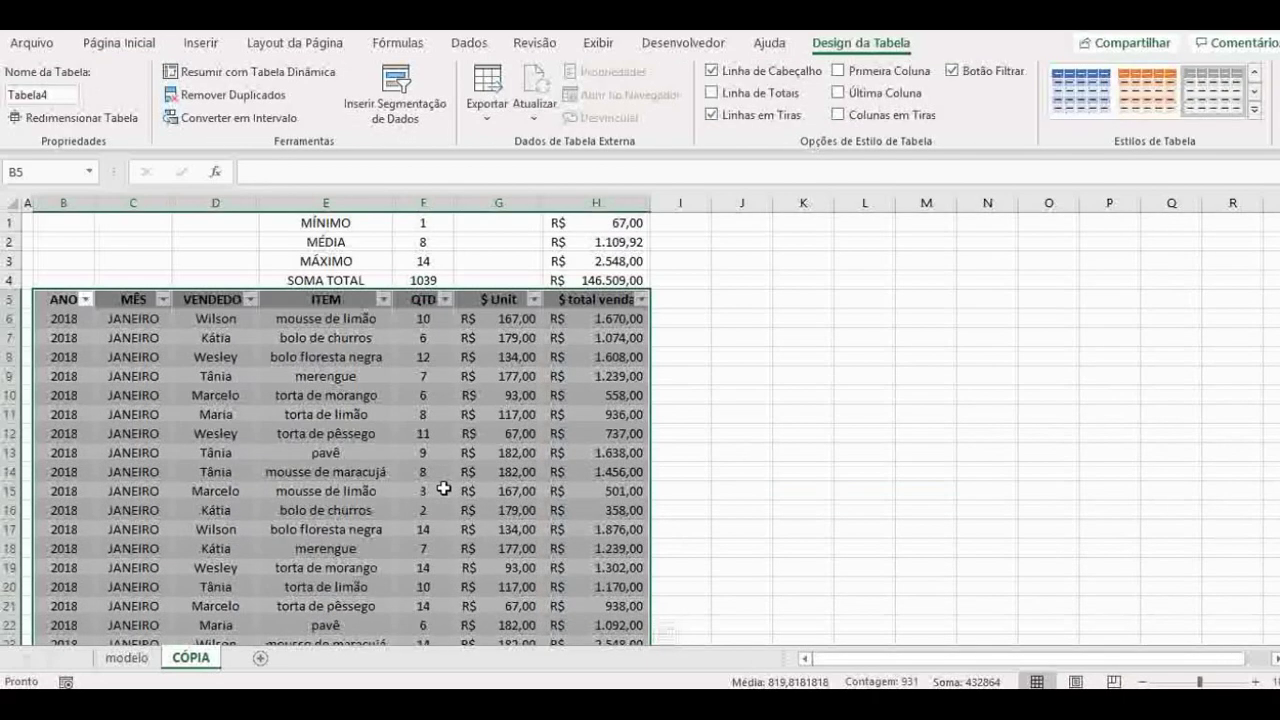
click(232, 340)
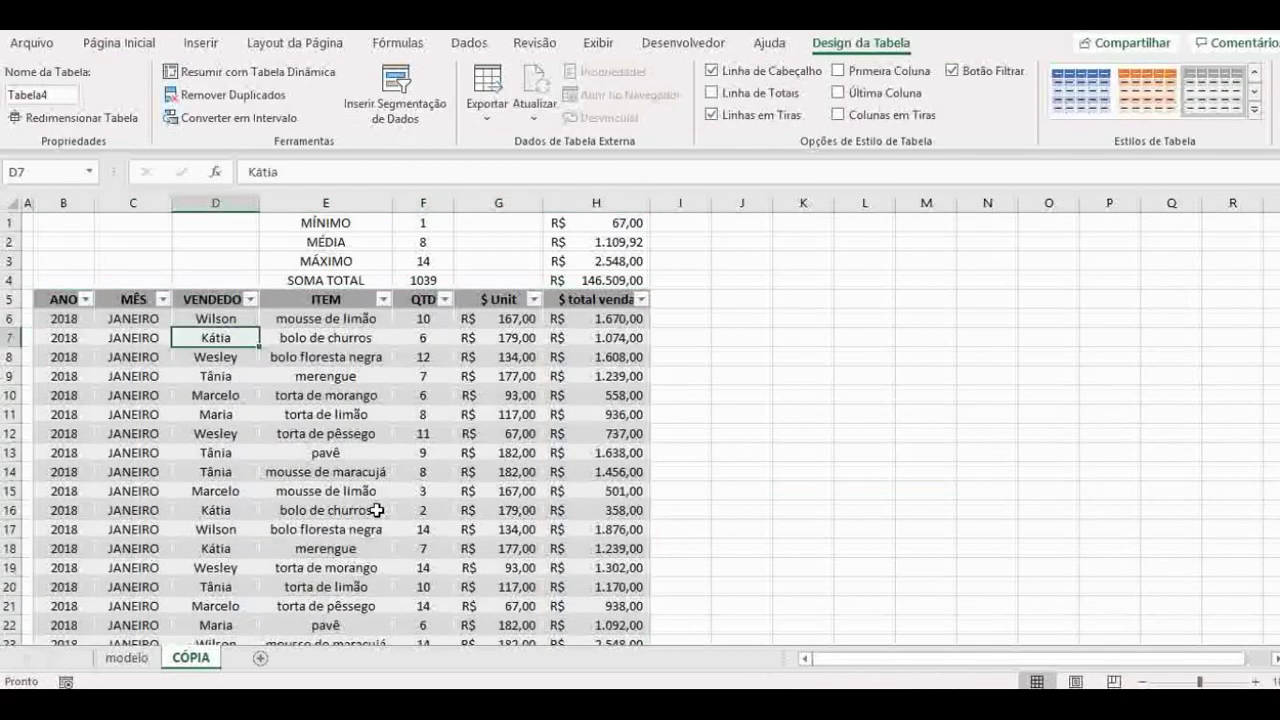
Insert slicers for the MÊS, VENDEDOR and ITEM columns of the table
click(60, 300)
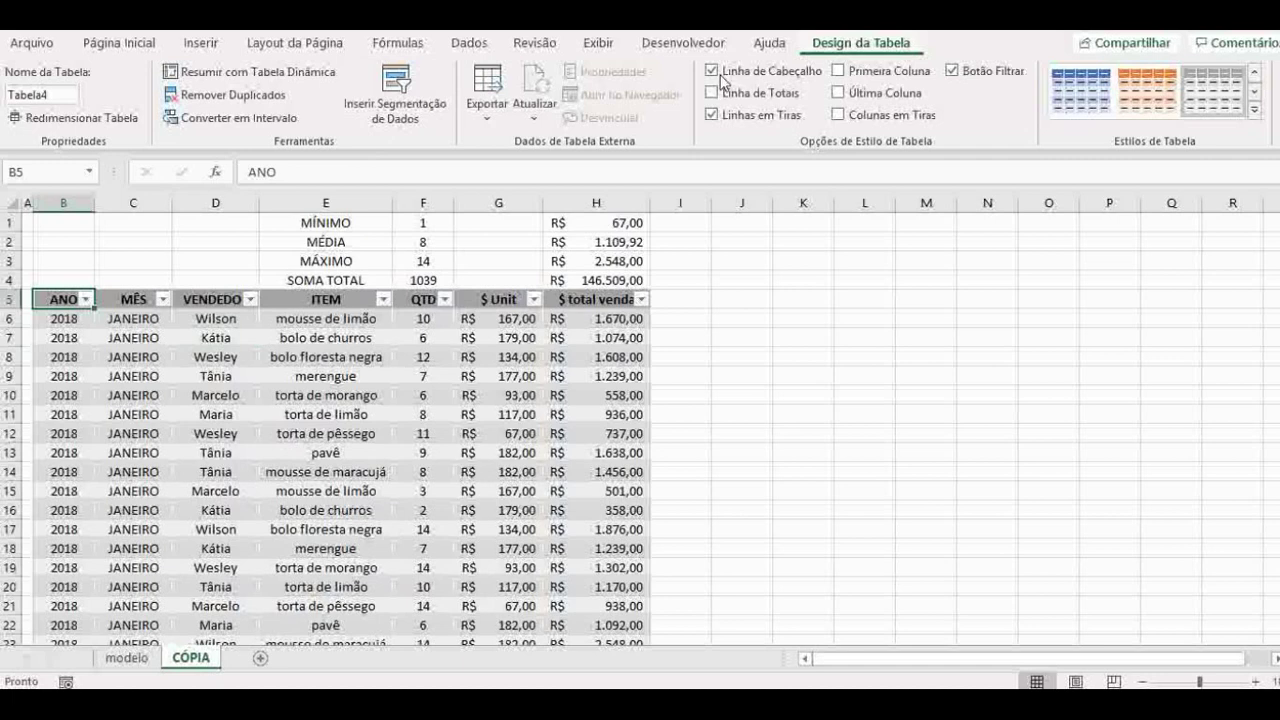
click(377, 113)
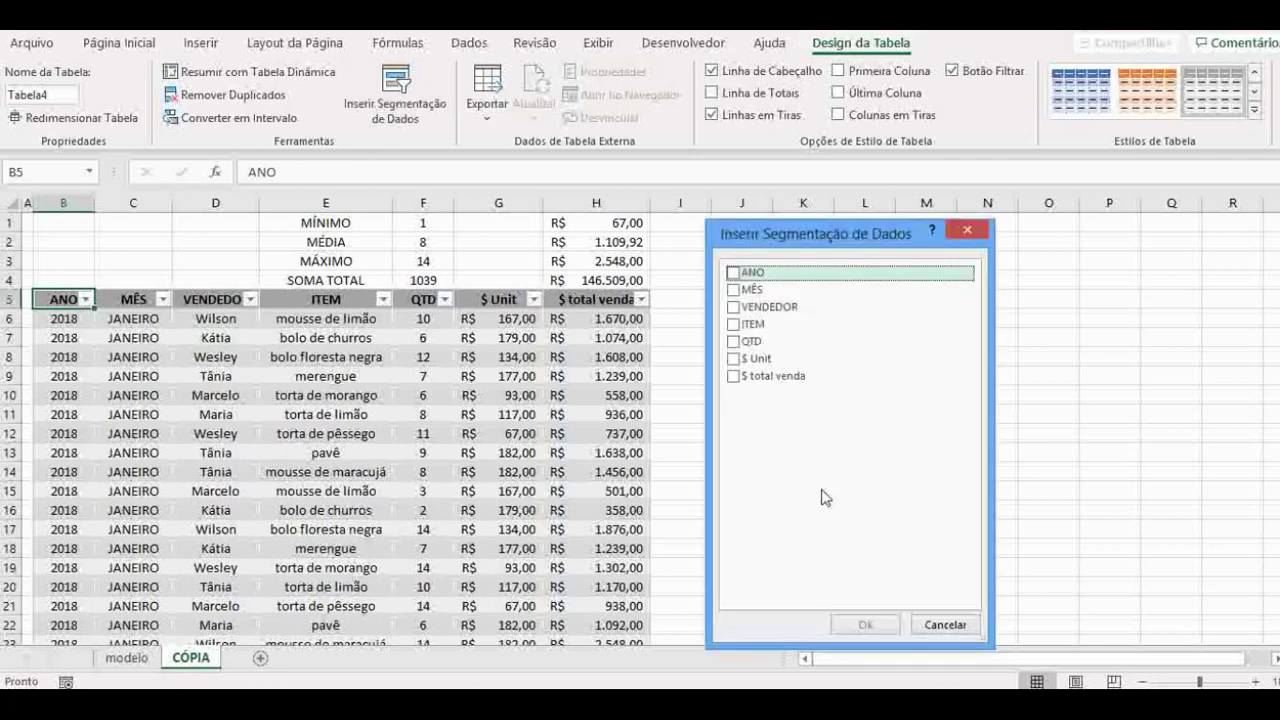
click(733, 292)
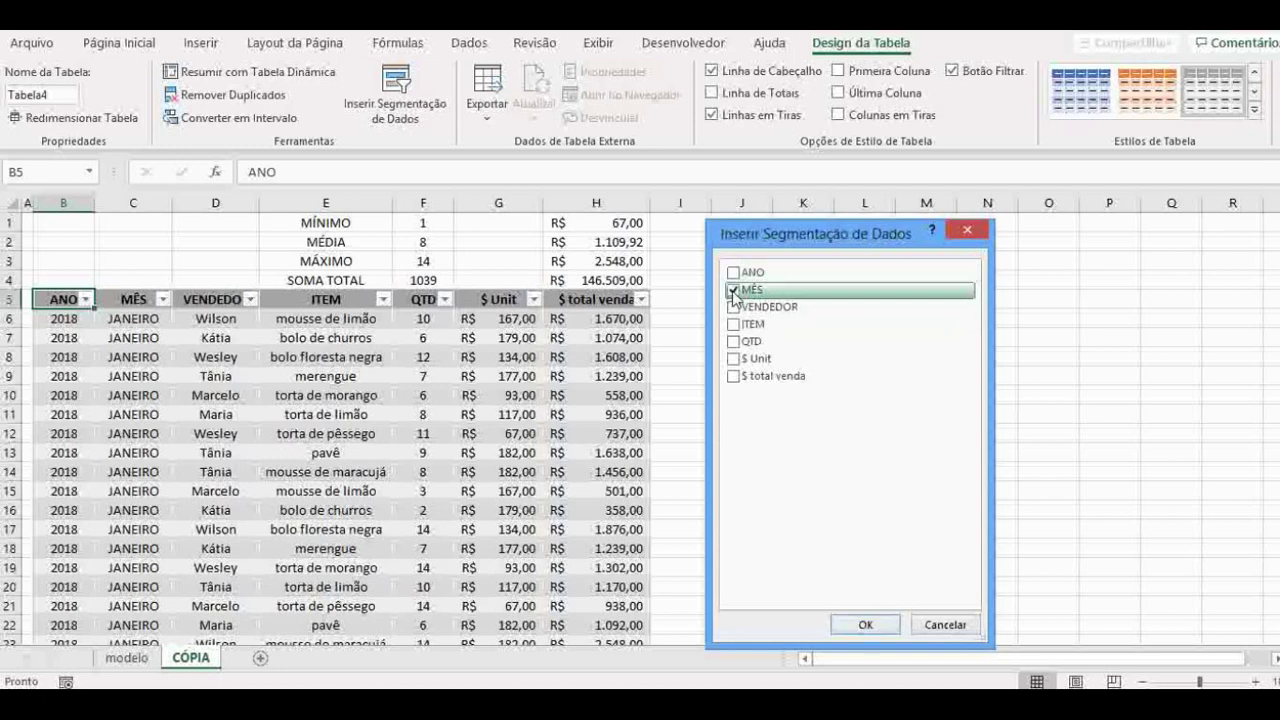
click(733, 308)
click(733, 326)
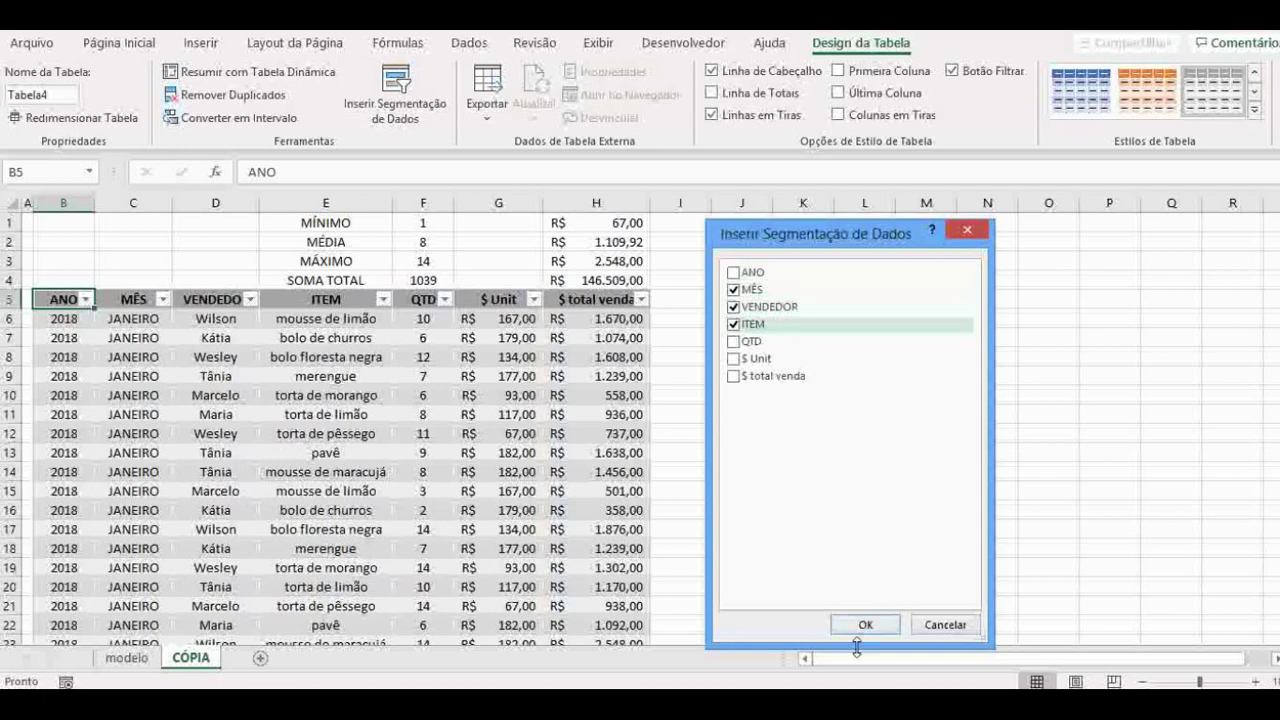
click(855, 627)
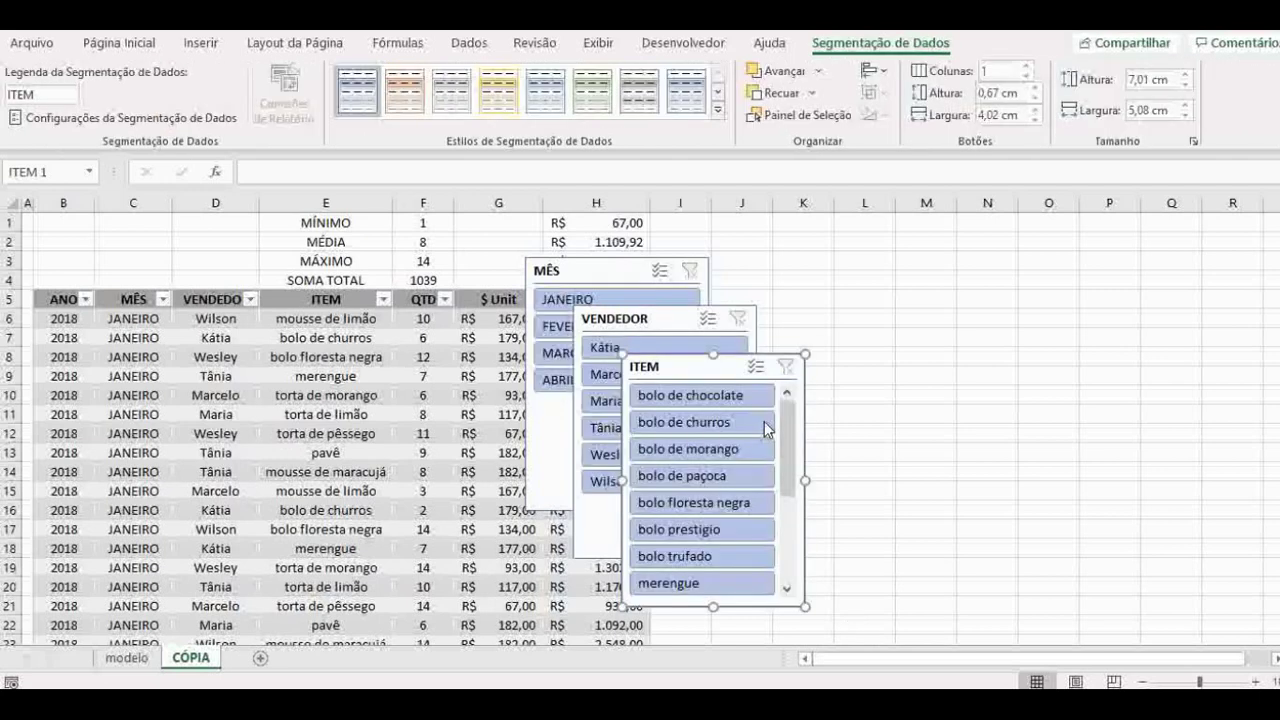
Spread the MÊS, VENDEDOR and ITEM slicers side by side and apply the grey slicer style to all three
drag(680, 367, 960, 329)
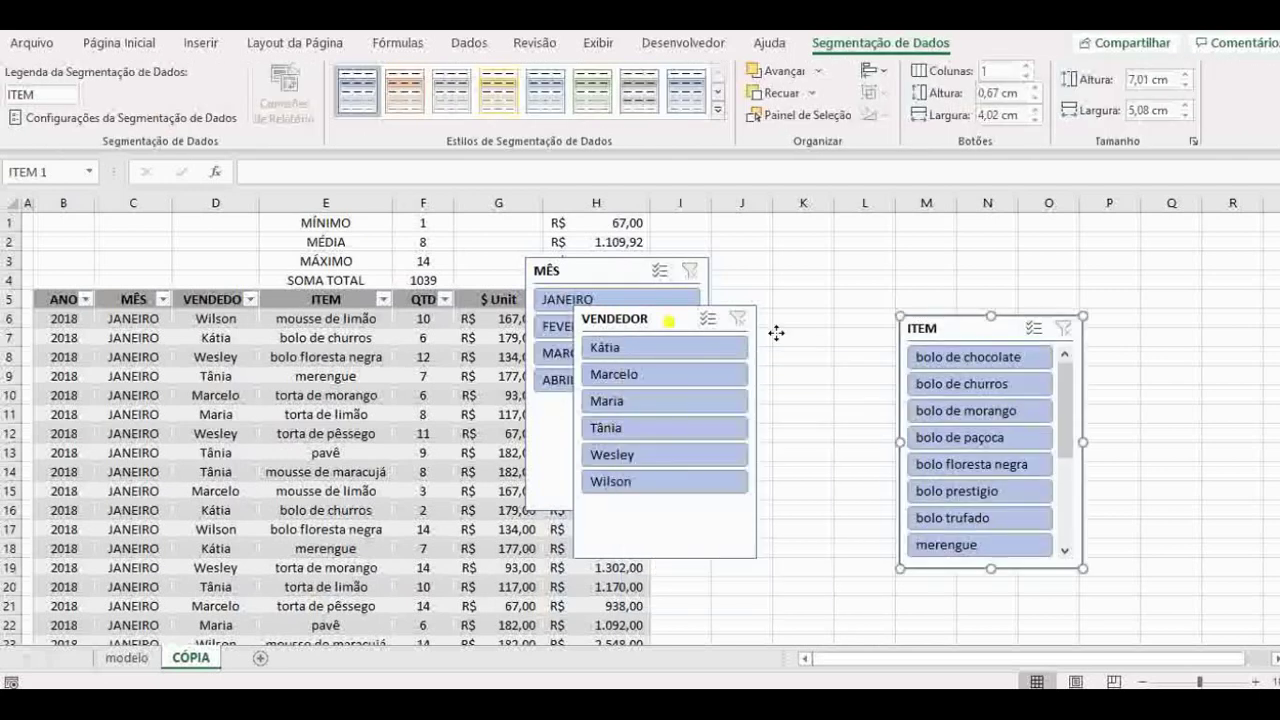
drag(669, 320, 807, 273)
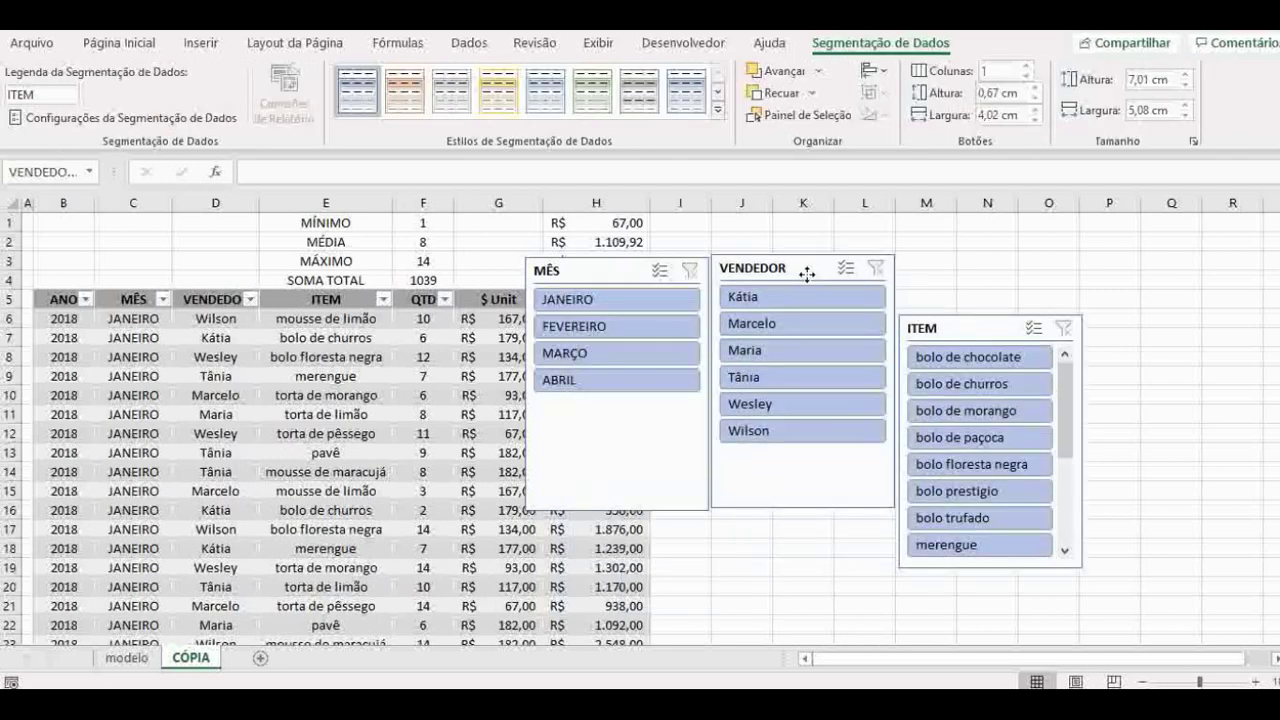
drag(944, 319, 944, 267)
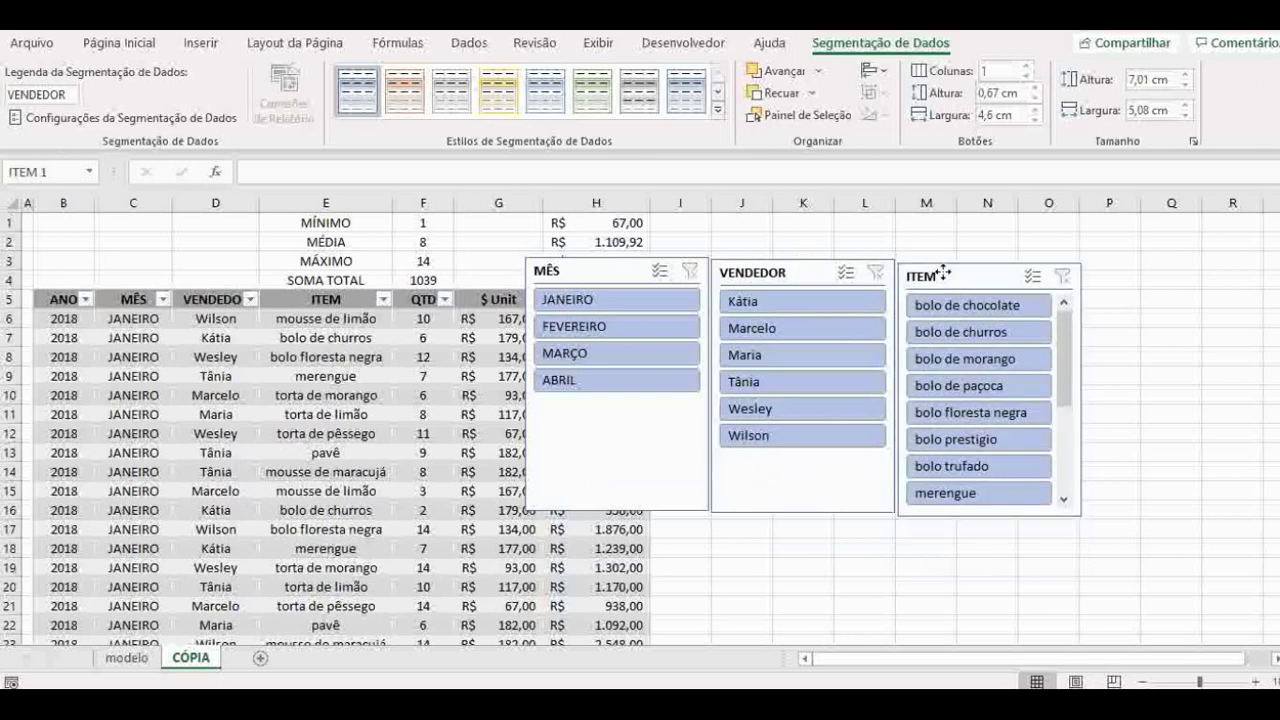
click(614, 271)
ctrl+click(766, 273)
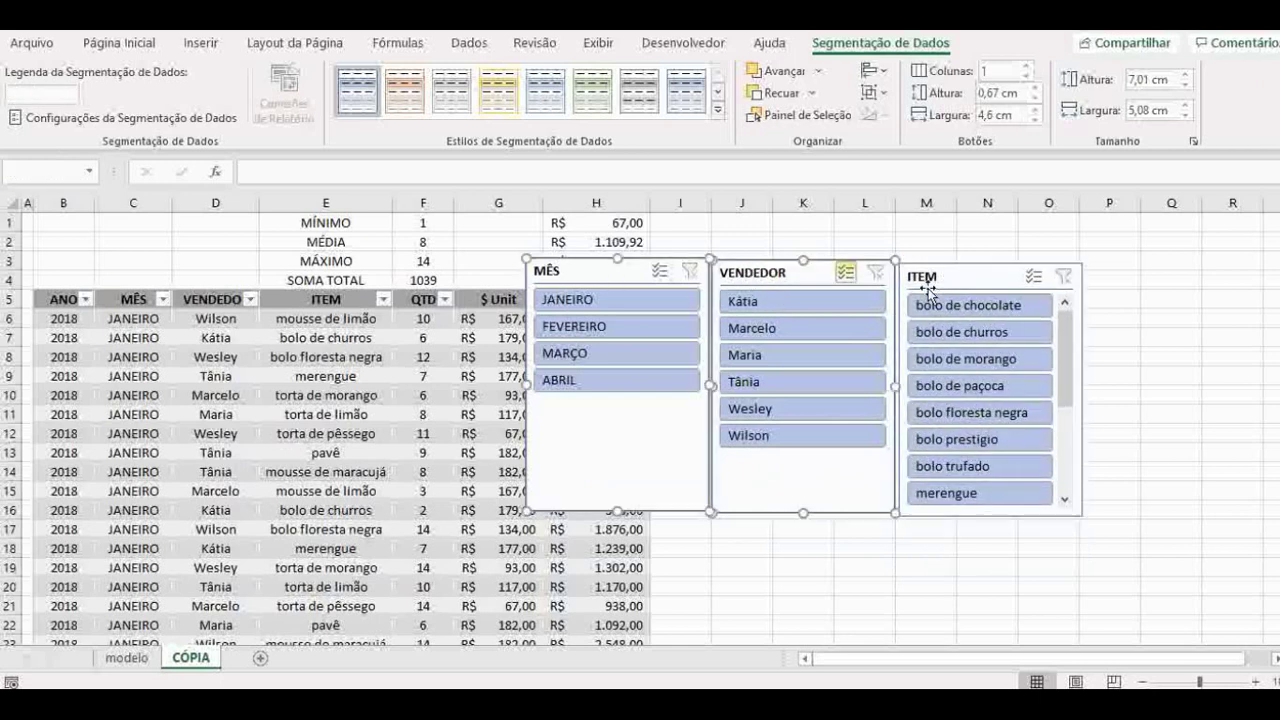
ctrl+click(924, 279)
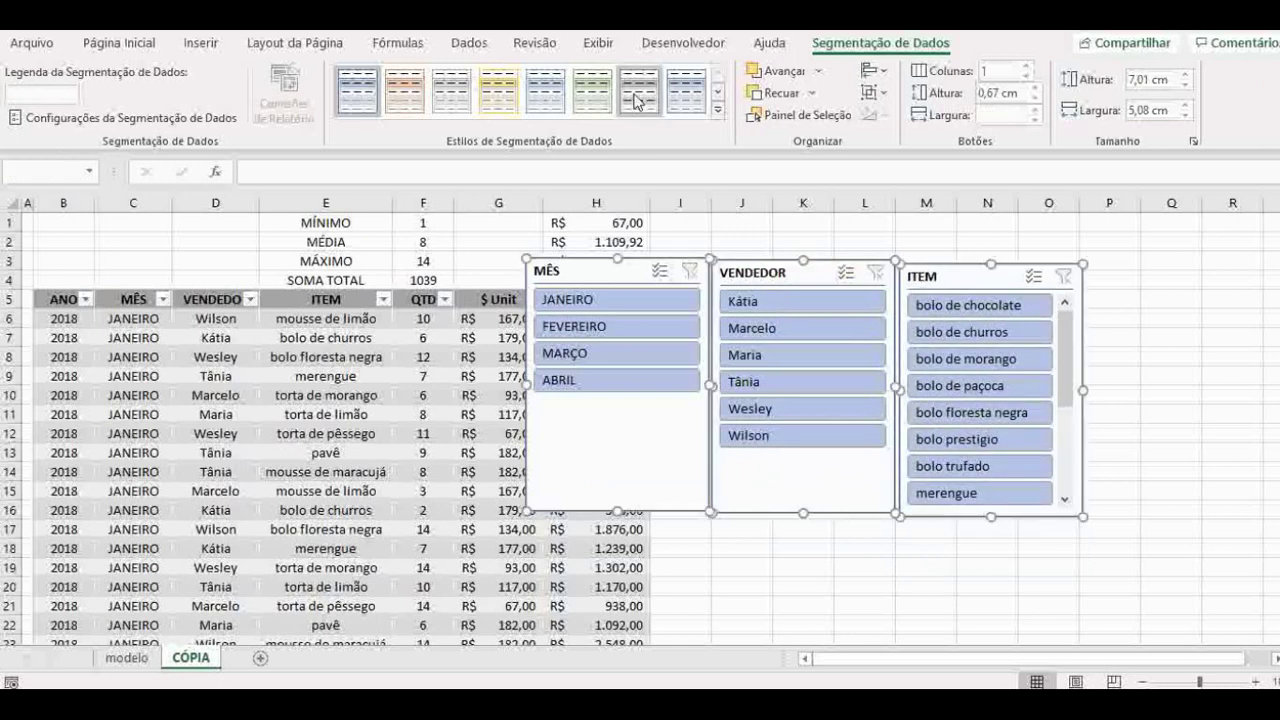
click(637, 101)
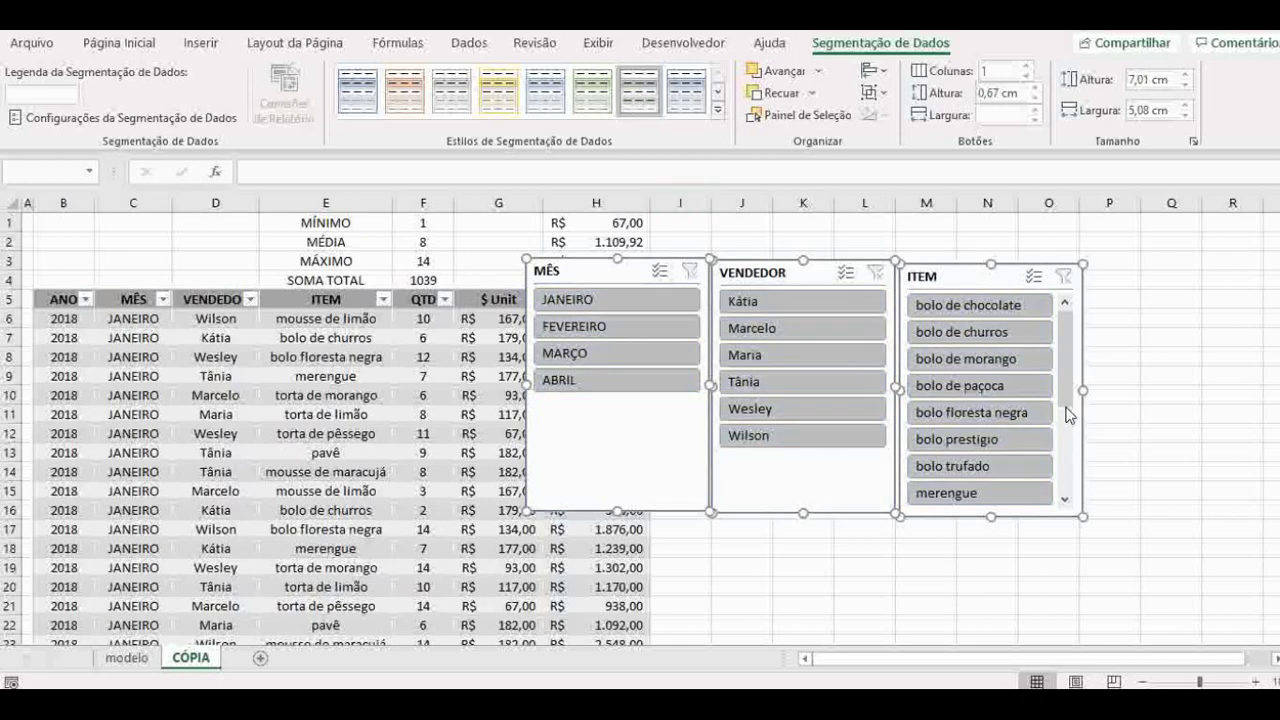
Move the MÊS and VENDEDOR slicers well clear of the table and place the ITEM slicer directly beside the $ total venda column
drag(623, 272, 1180, 271)
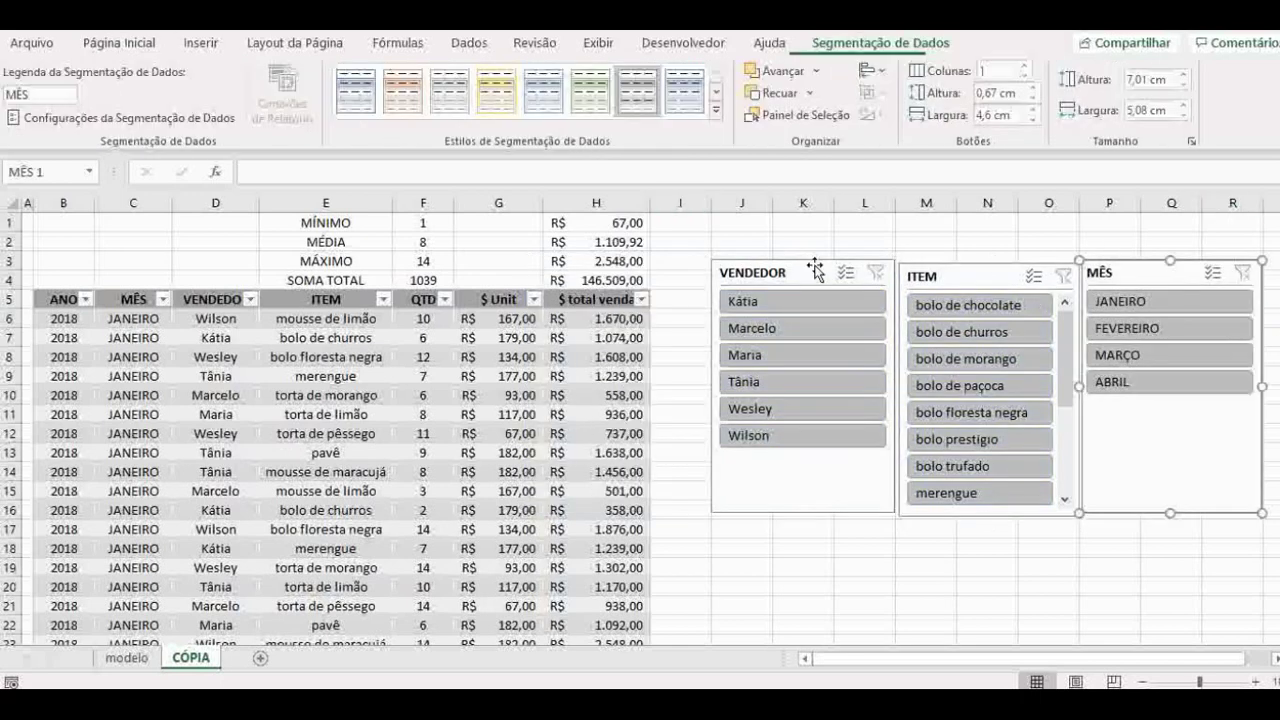
drag(815, 270, 1150, 330)
drag(1046, 275, 730, 302)
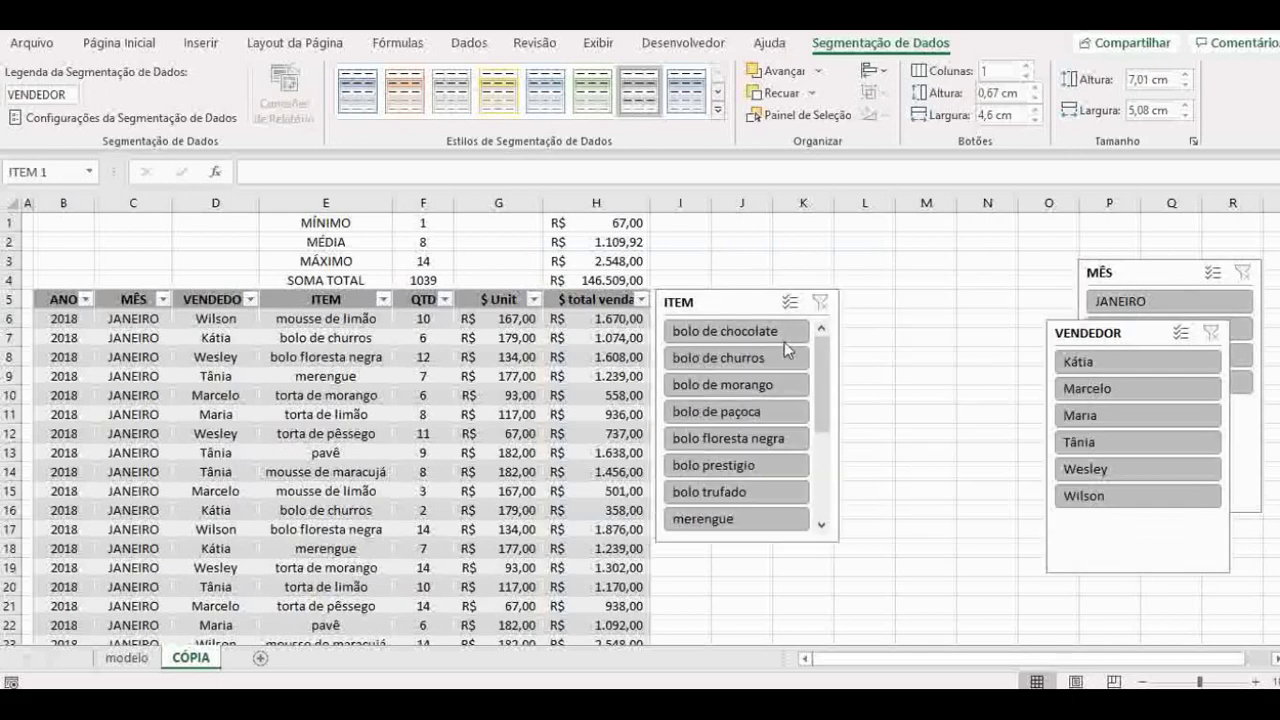
Lengthen the ITEM slicer until every item down to torta de pêssego fits without scrolling
click(925, 512)
scroll(925, 515, down, 2)
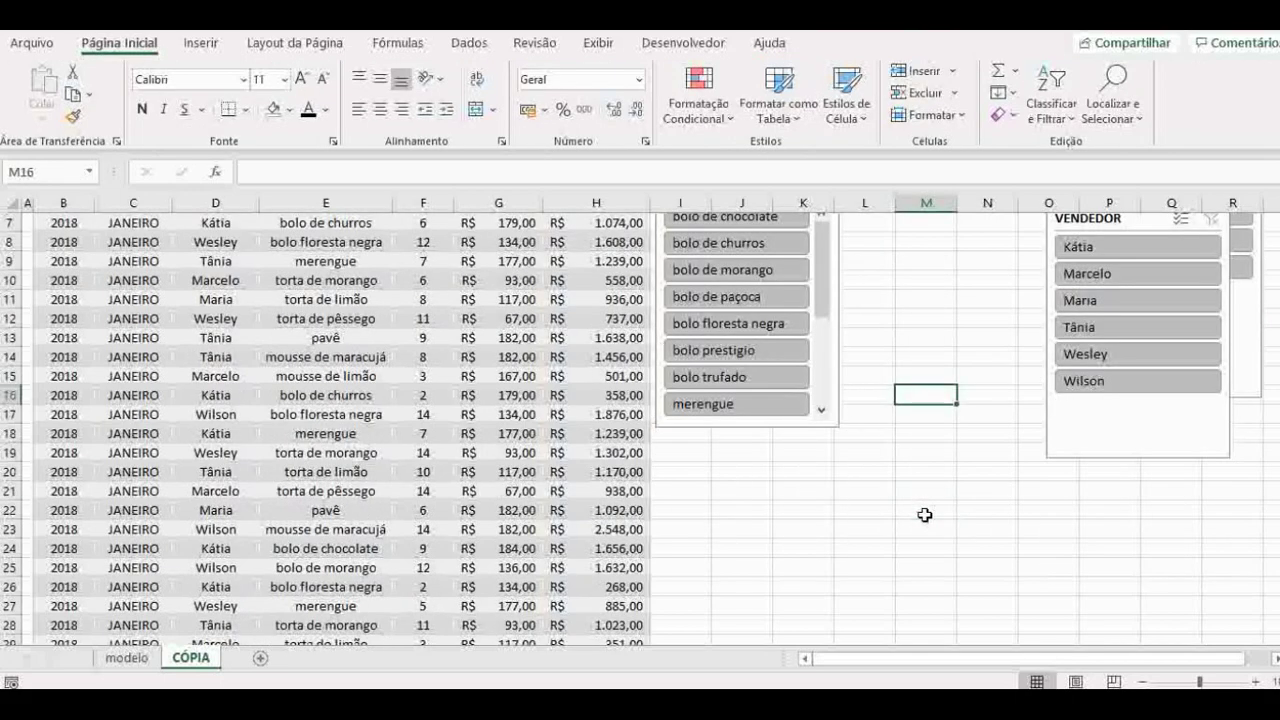
click(735, 422)
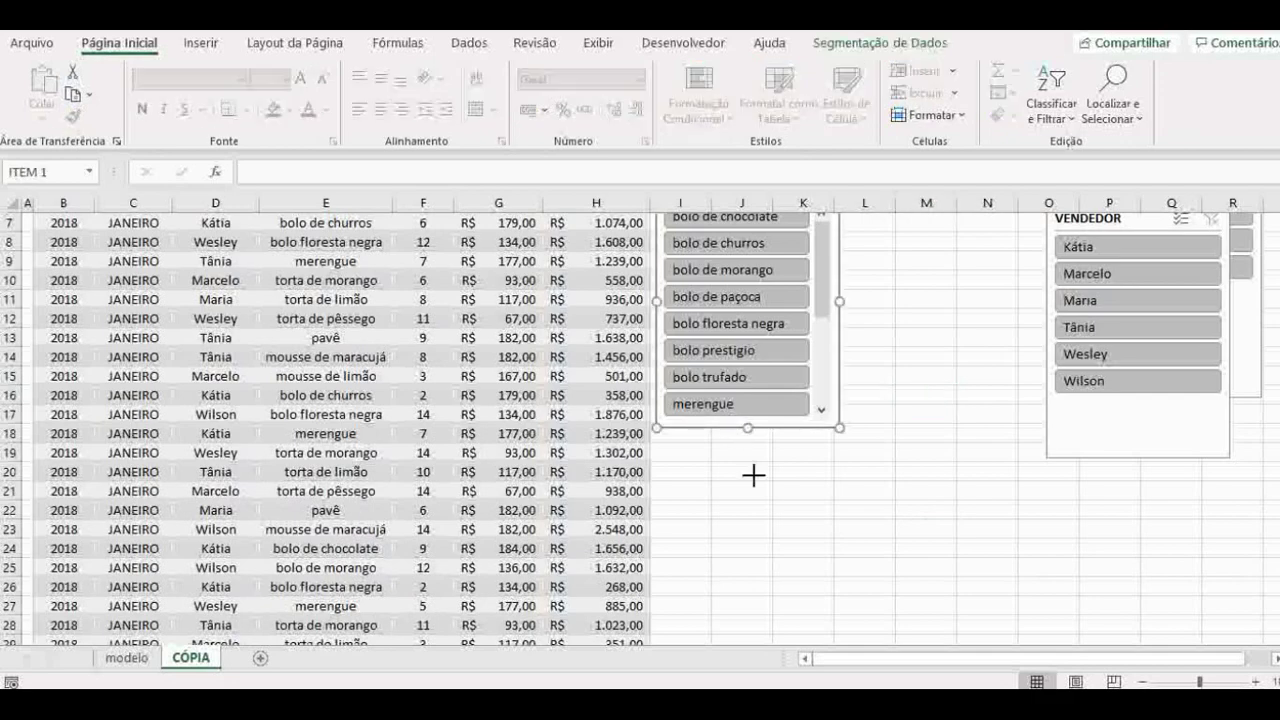
drag(747, 428, 757, 591)
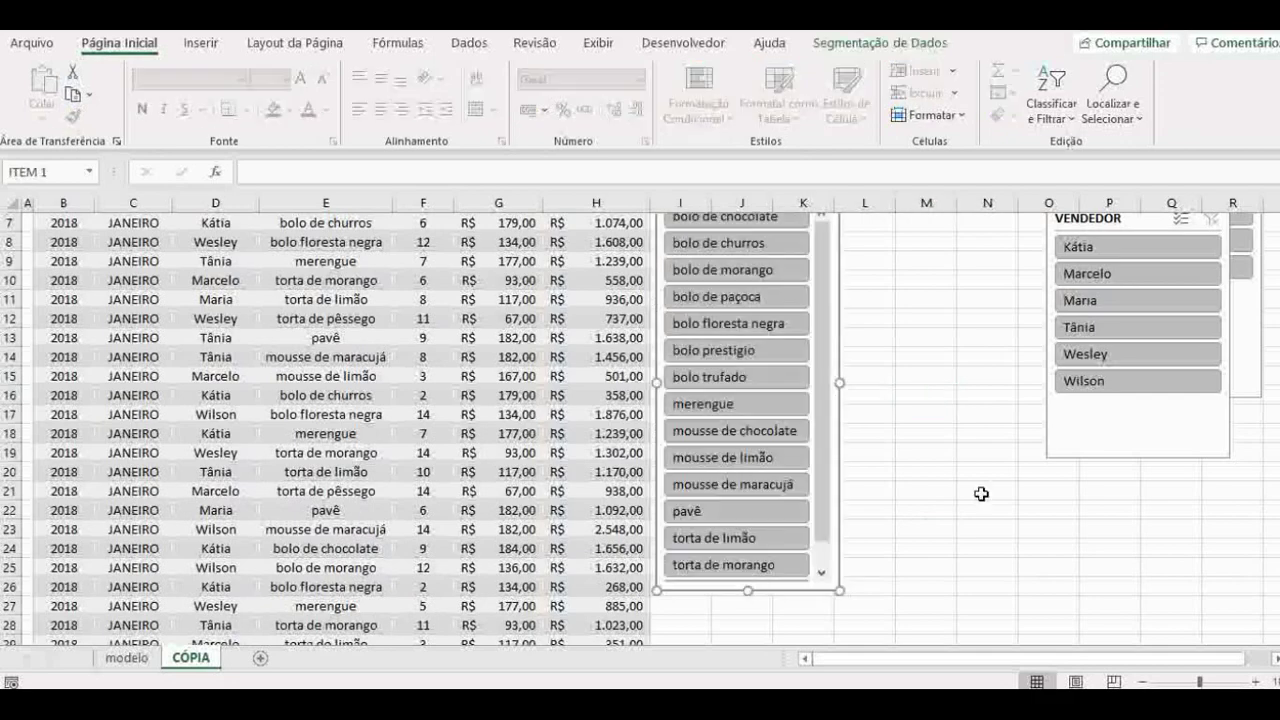
click(935, 509)
scroll(811, 480, down, 2)
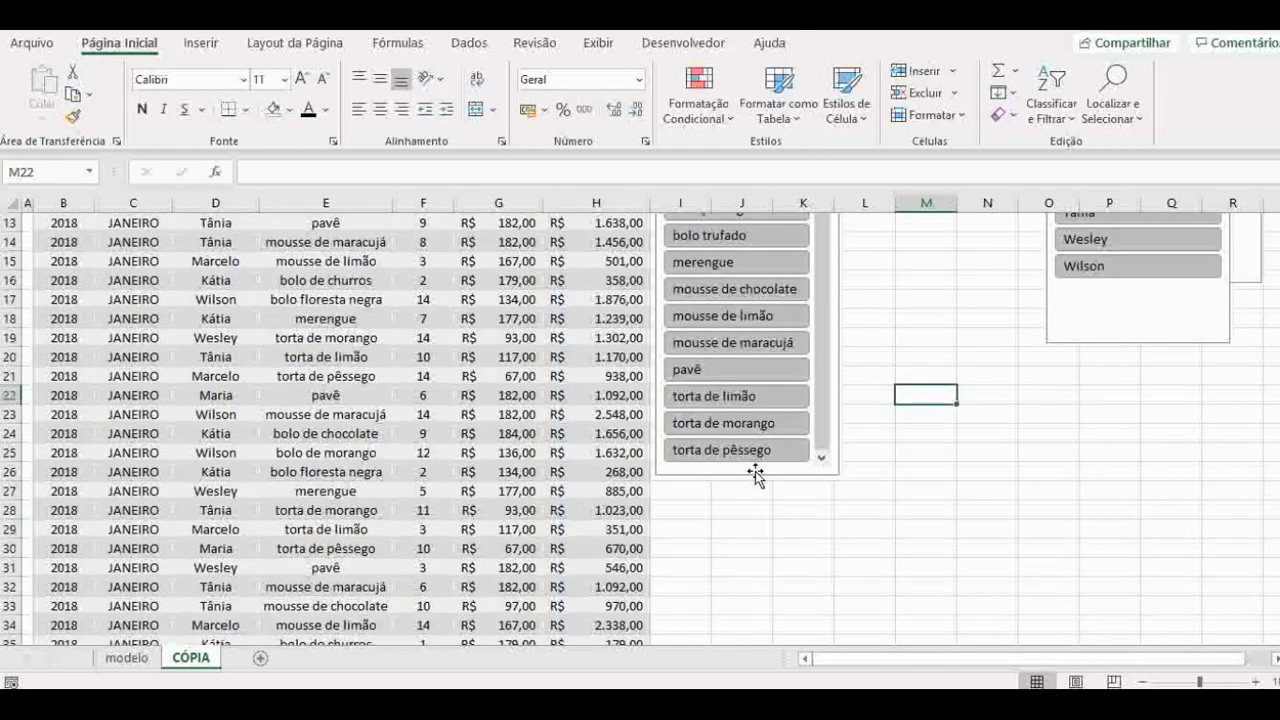
click(757, 476)
drag(749, 471, 749, 505)
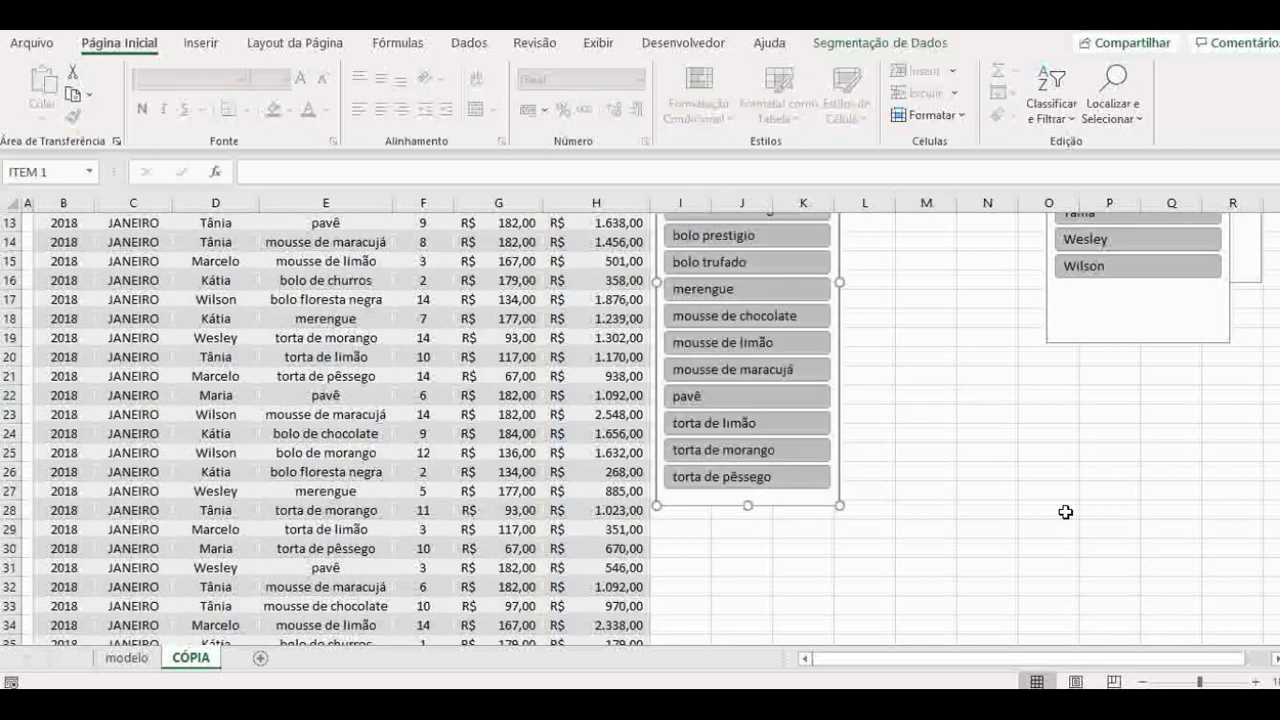
click(966, 476)
scroll(966, 476, up, 4)
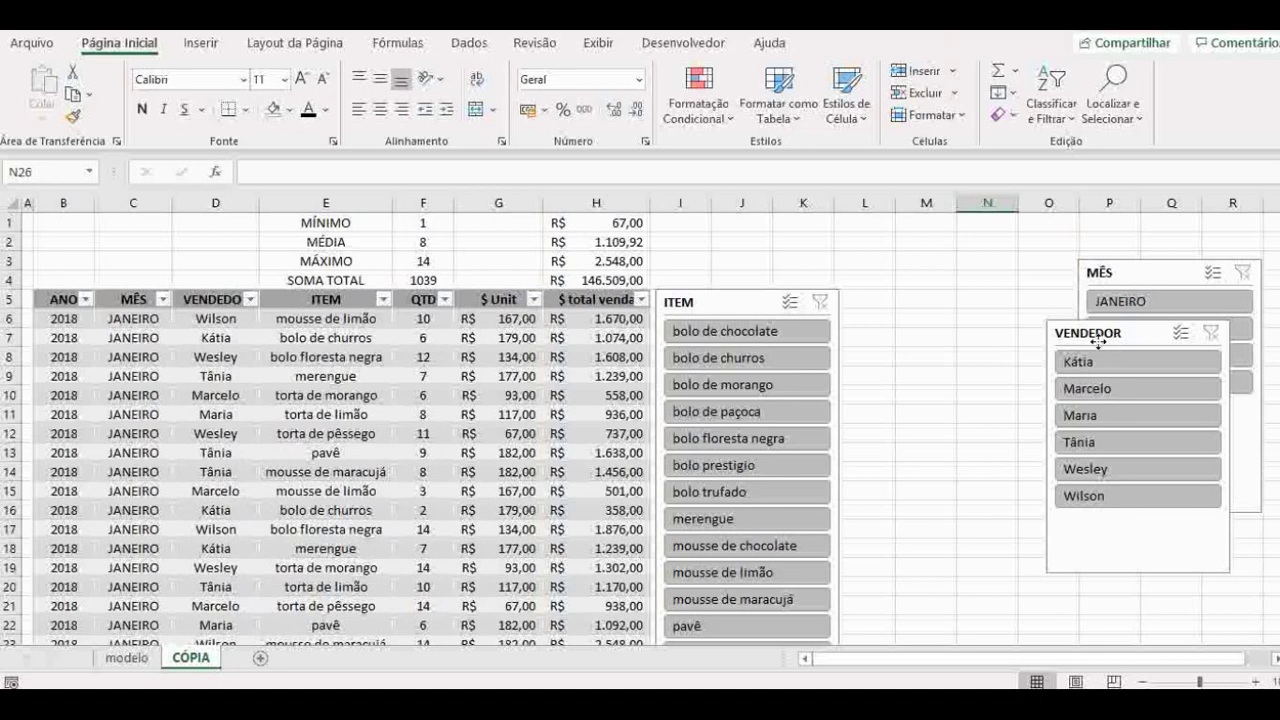
Place the VENDEDOR slicer directly beside the ITEM slicer and shorten it to fit its list of sellers
drag(1097, 341, 1114, 542)
drag(1113, 271, 1168, 272)
drag(1065, 513, 864, 300)
drag(934, 546, 929, 492)
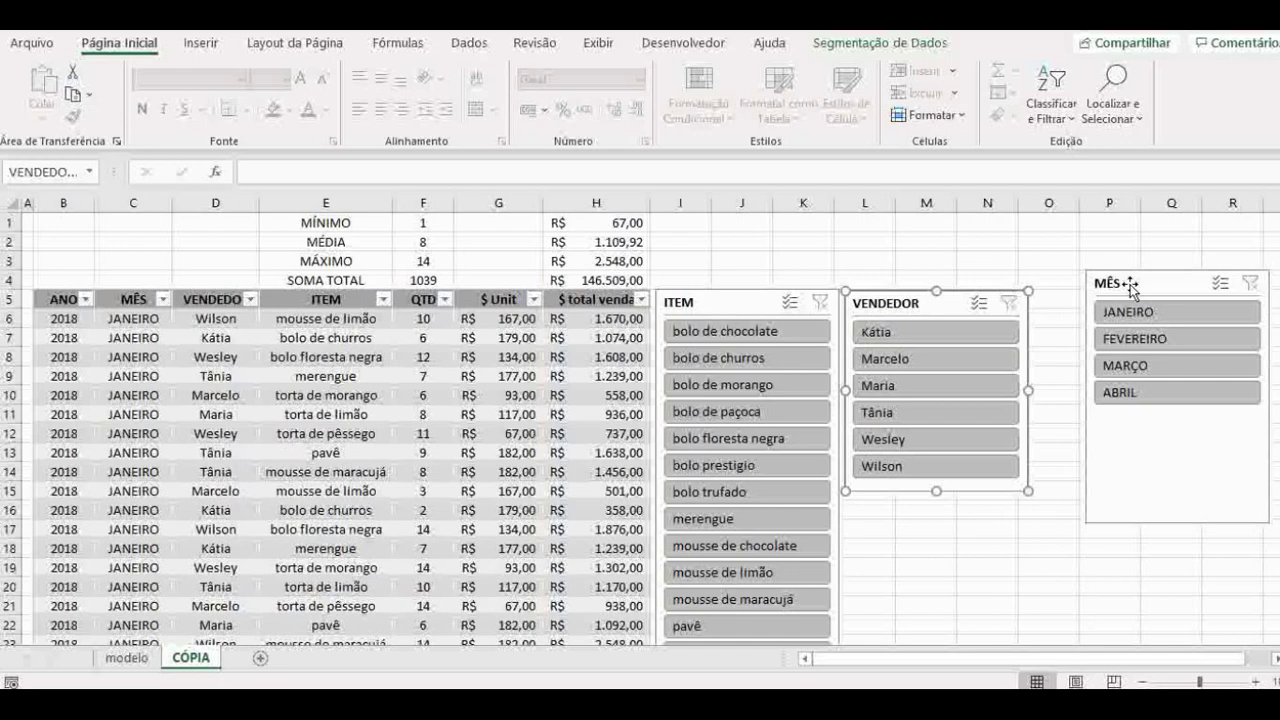
Place the MÊS slicer directly beneath the VENDEDOR slicer and shorten it to end just below ABRIL
drag(1128, 284, 894, 503)
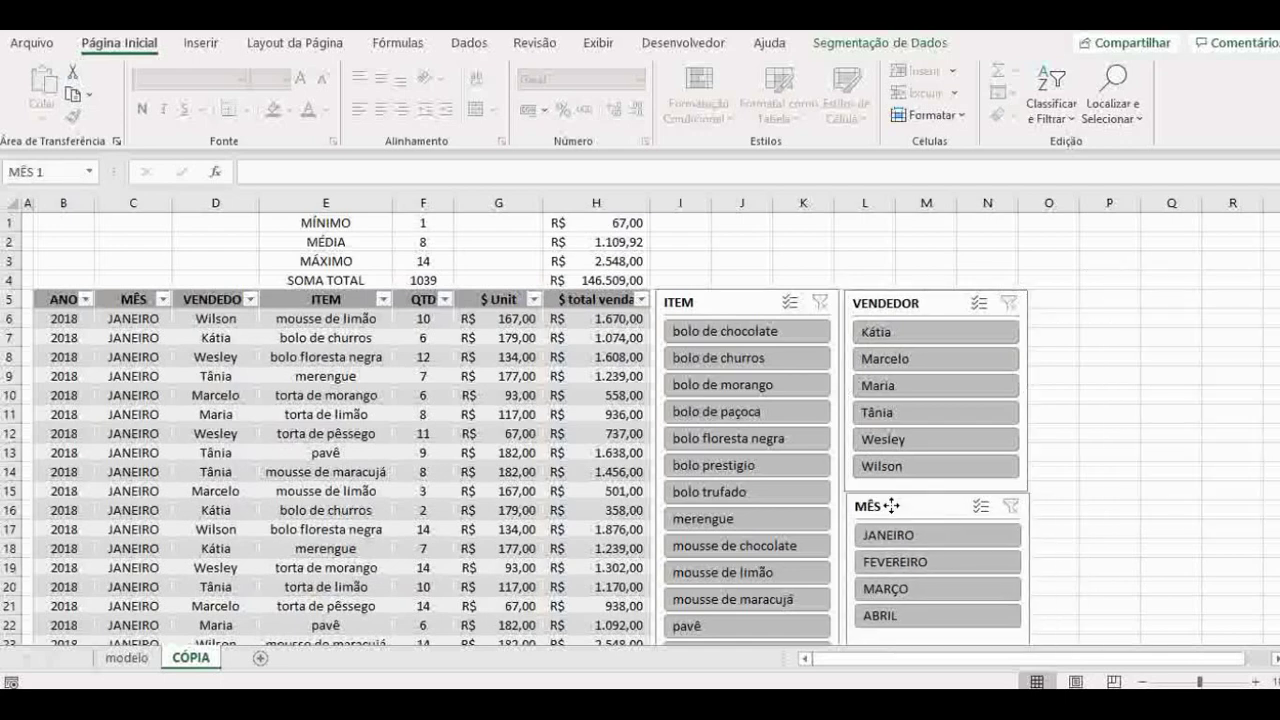
click(1064, 478)
scroll(1069, 479, down, 3)
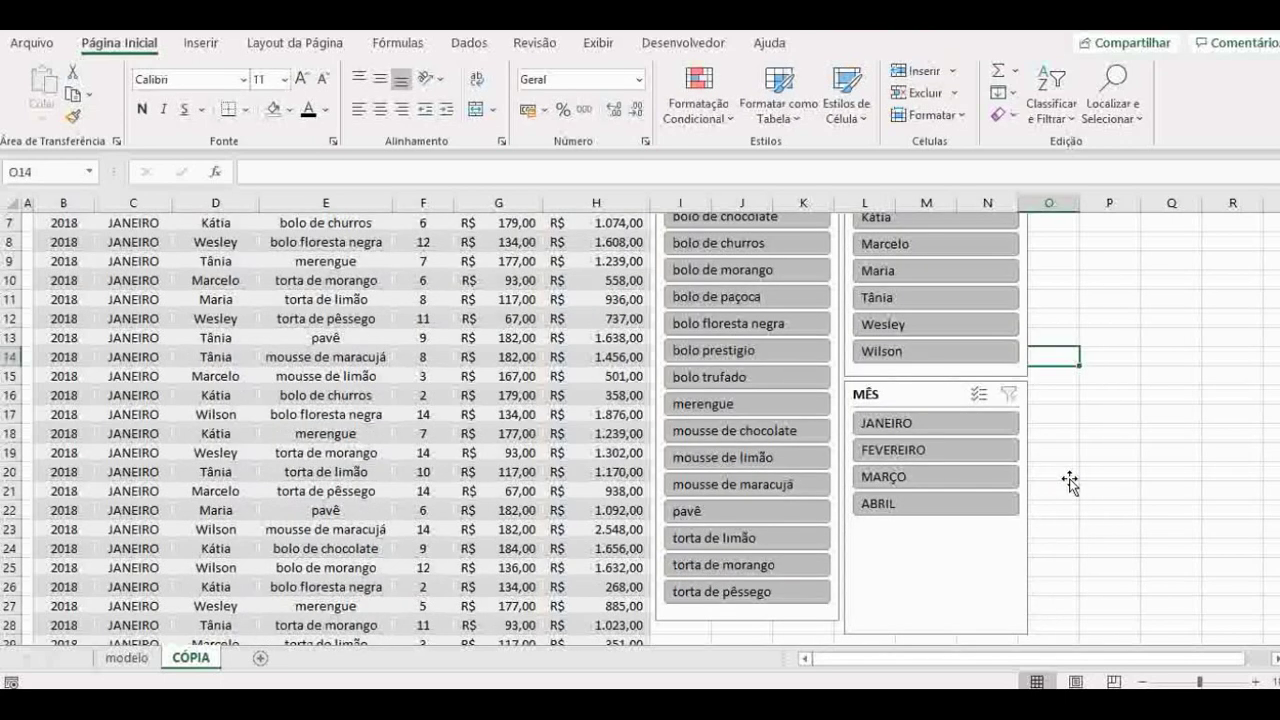
click(941, 576)
drag(941, 576, 937, 468)
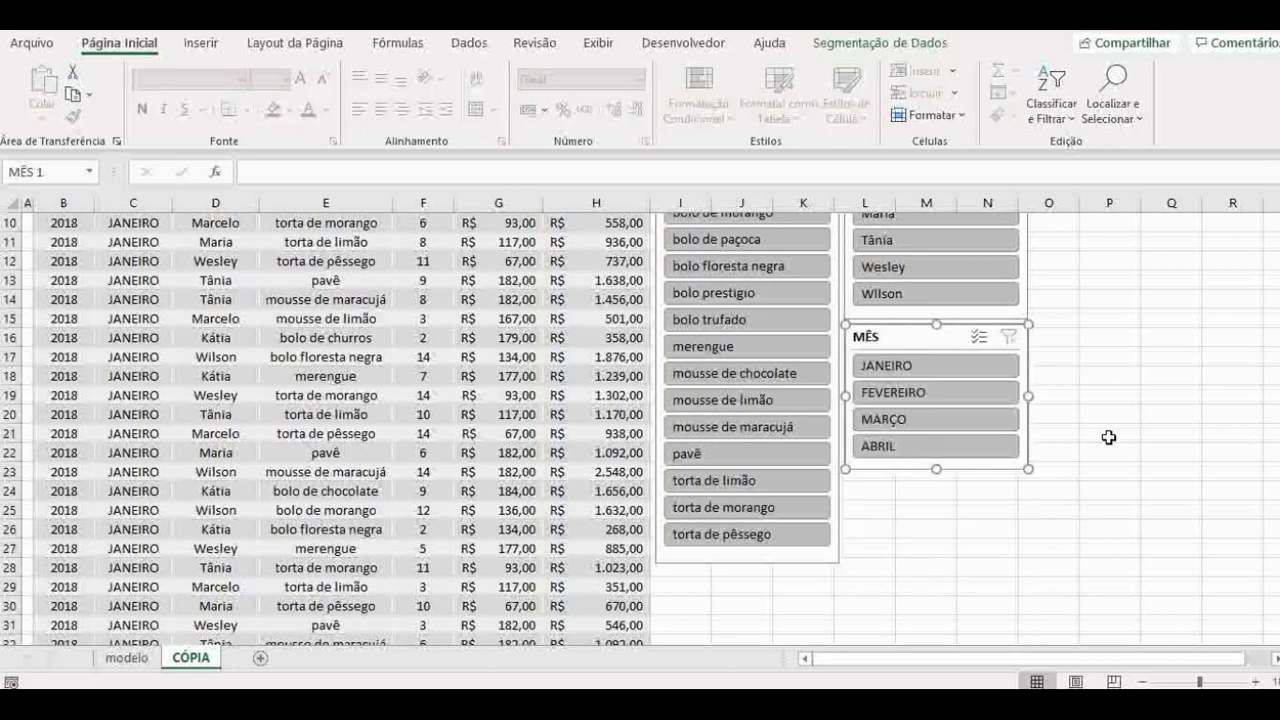
click(1112, 380)
scroll(1113, 450, up, 3)
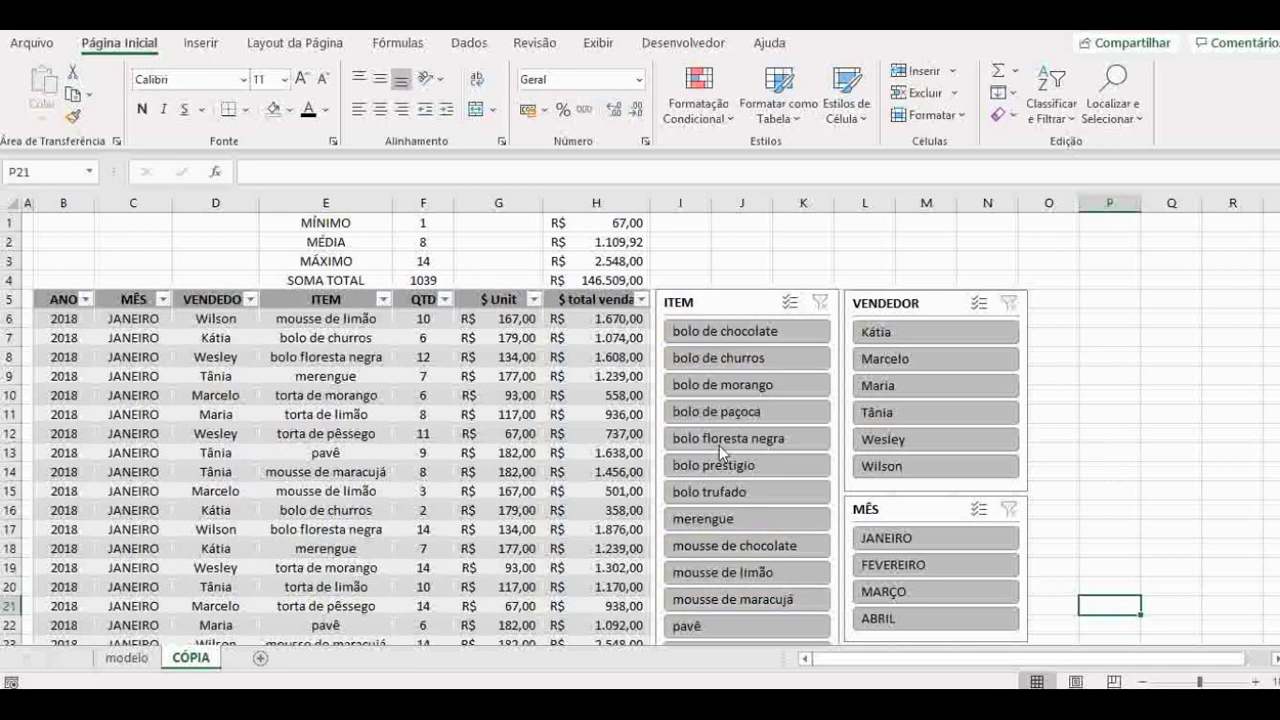
Set the ITEM slicer's properties to "Não mover ou dimensionar com células" and close its formatting options
right_click(717, 302)
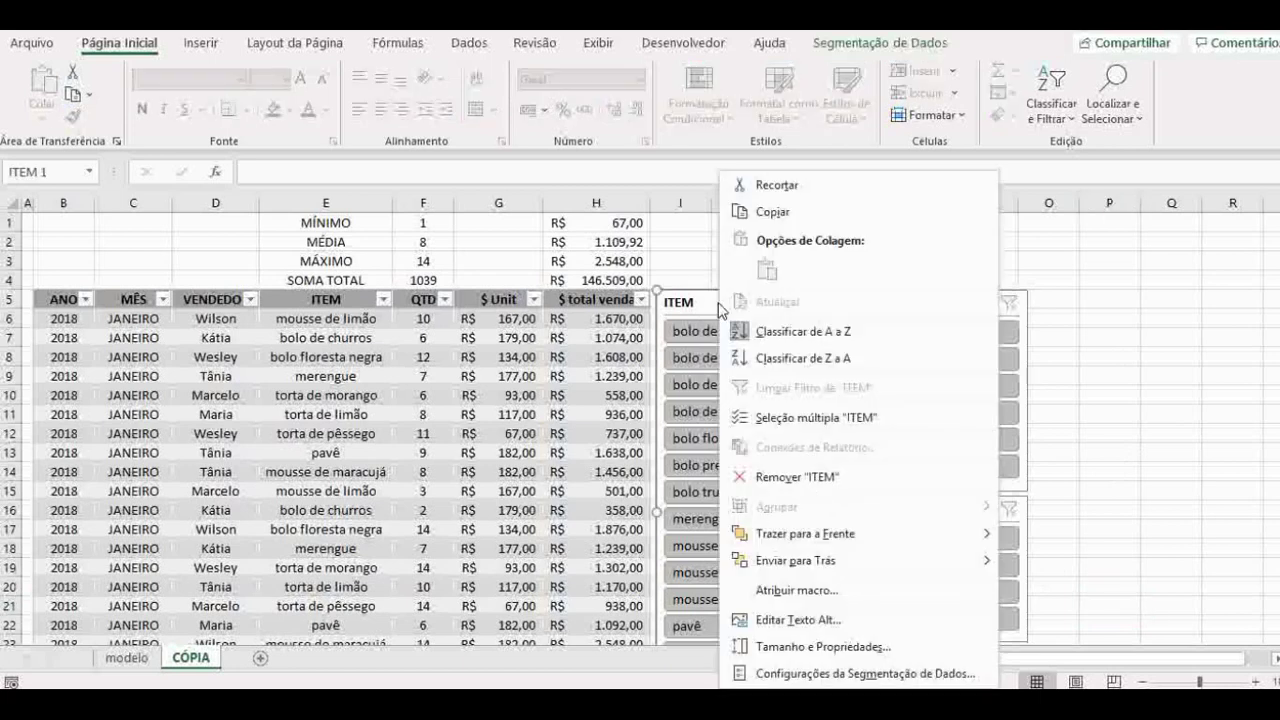
click(761, 646)
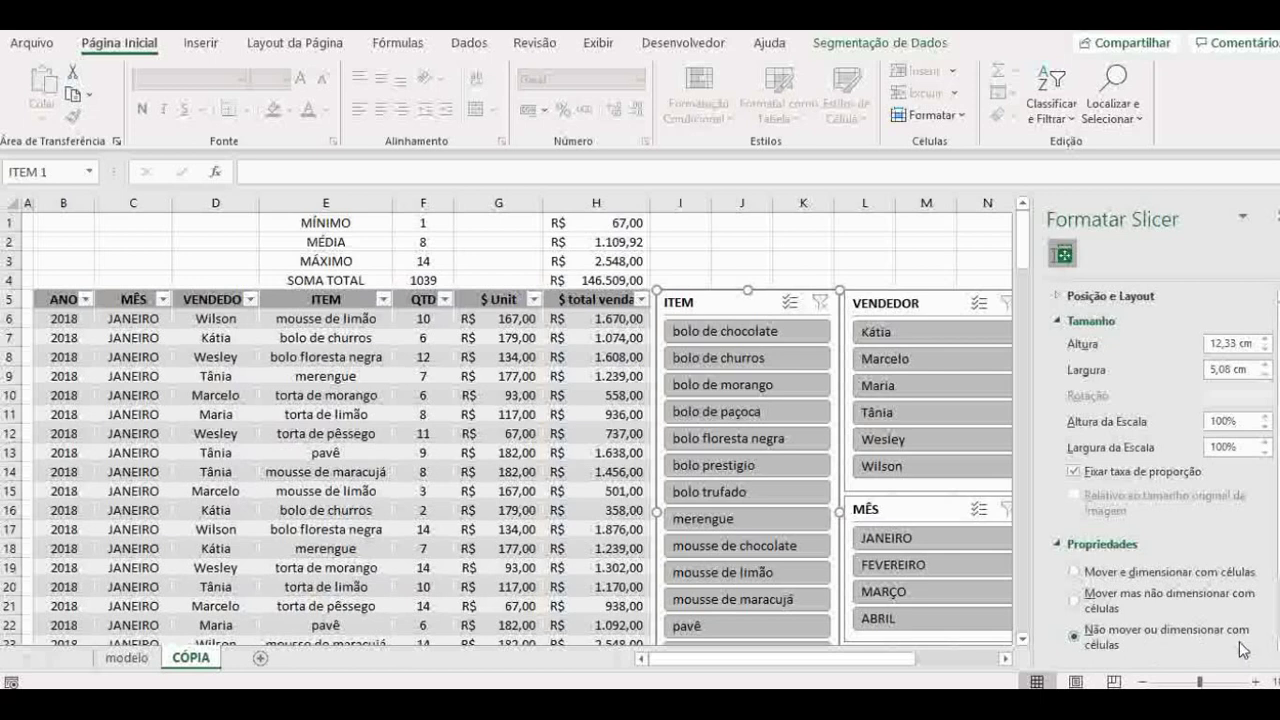
click(1277, 216)
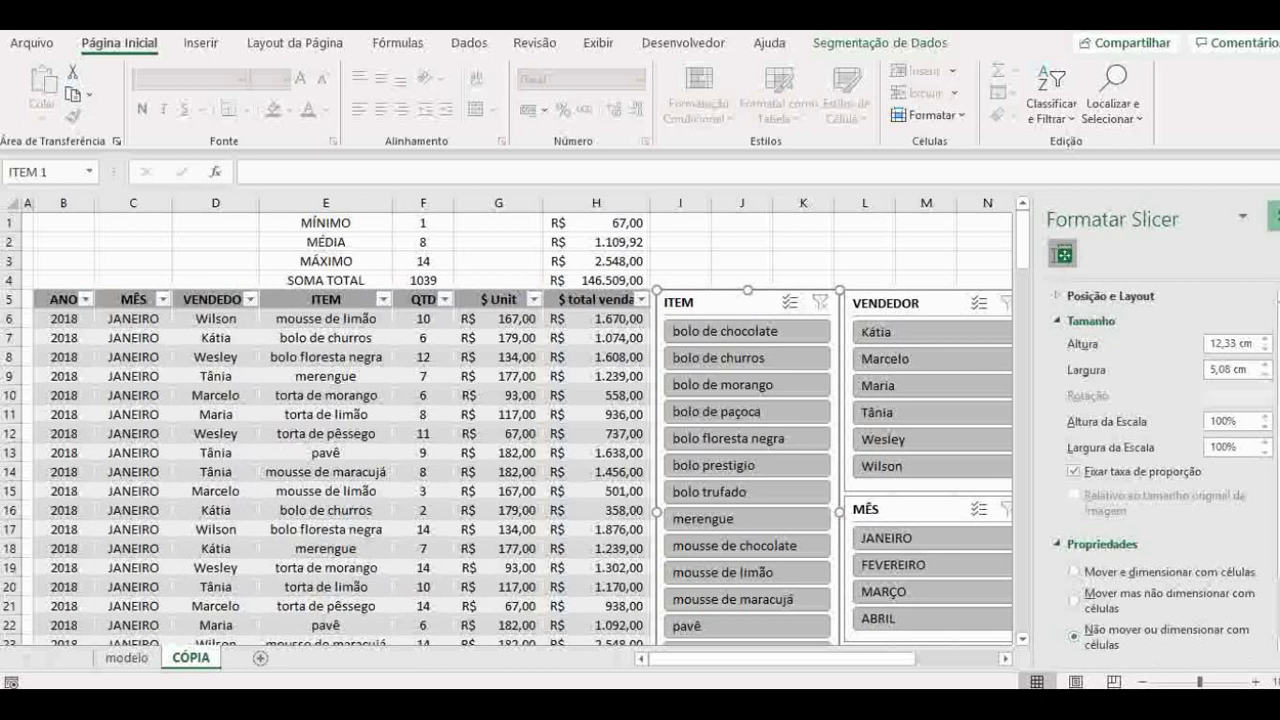
Check that the VENDEDOR slicer uses "Não mover ou dimensionar com células", enable "Fixar taxa de proporção", and close its formatting options
right_click(904, 303)
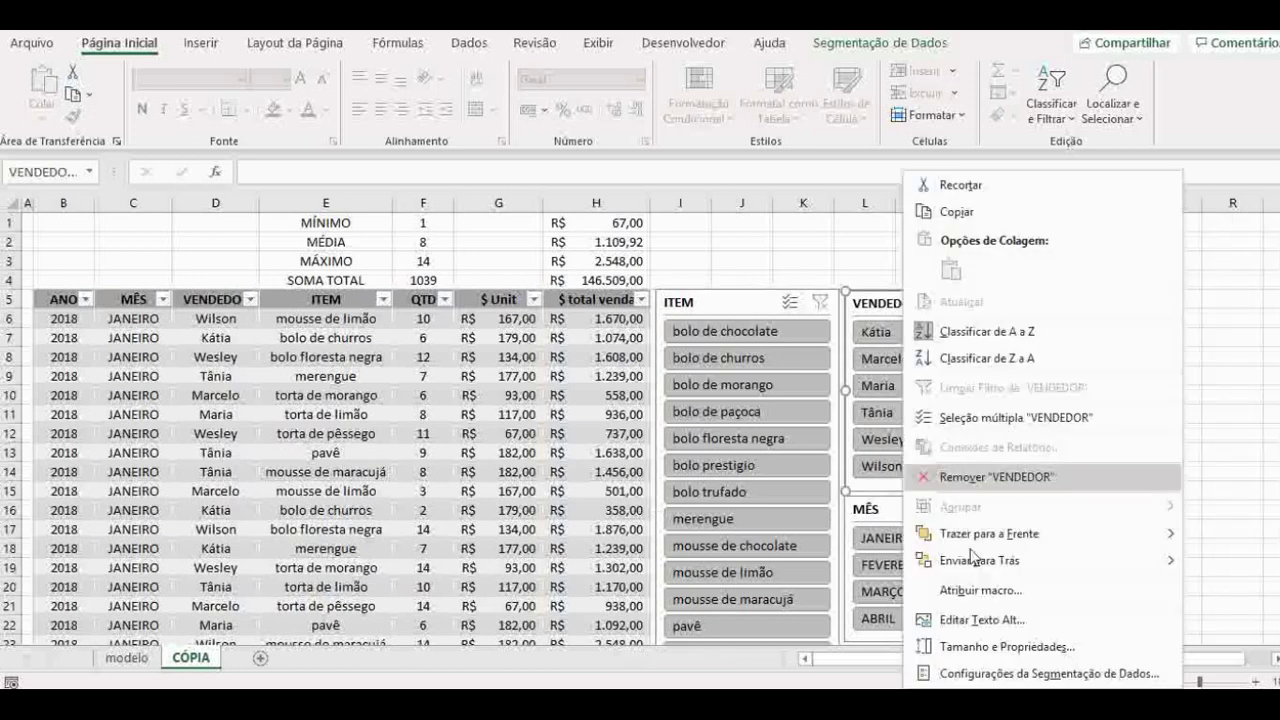
click(968, 648)
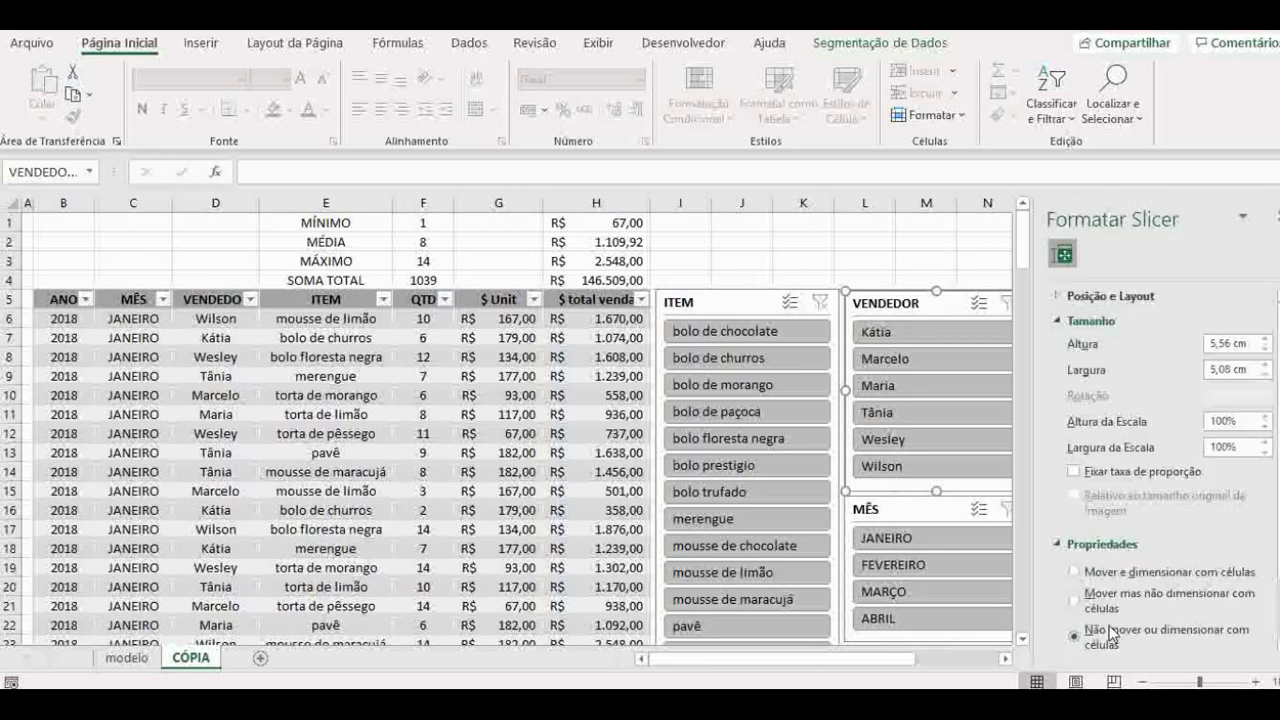
click(1074, 471)
click(1272, 218)
Set the MÊS slicer to "Não mover ou dimensionar com células" with "Fixar taxa de proporção" enabled, close its options and deselect it
right_click(904, 512)
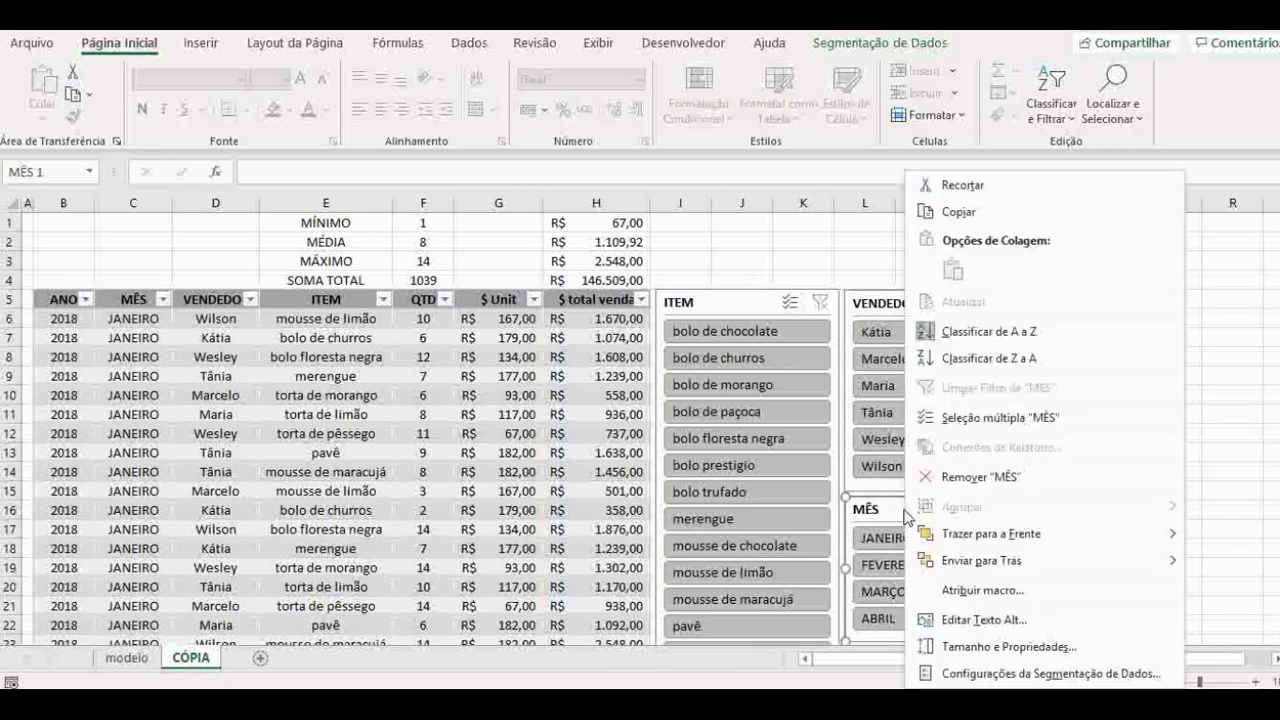
click(985, 645)
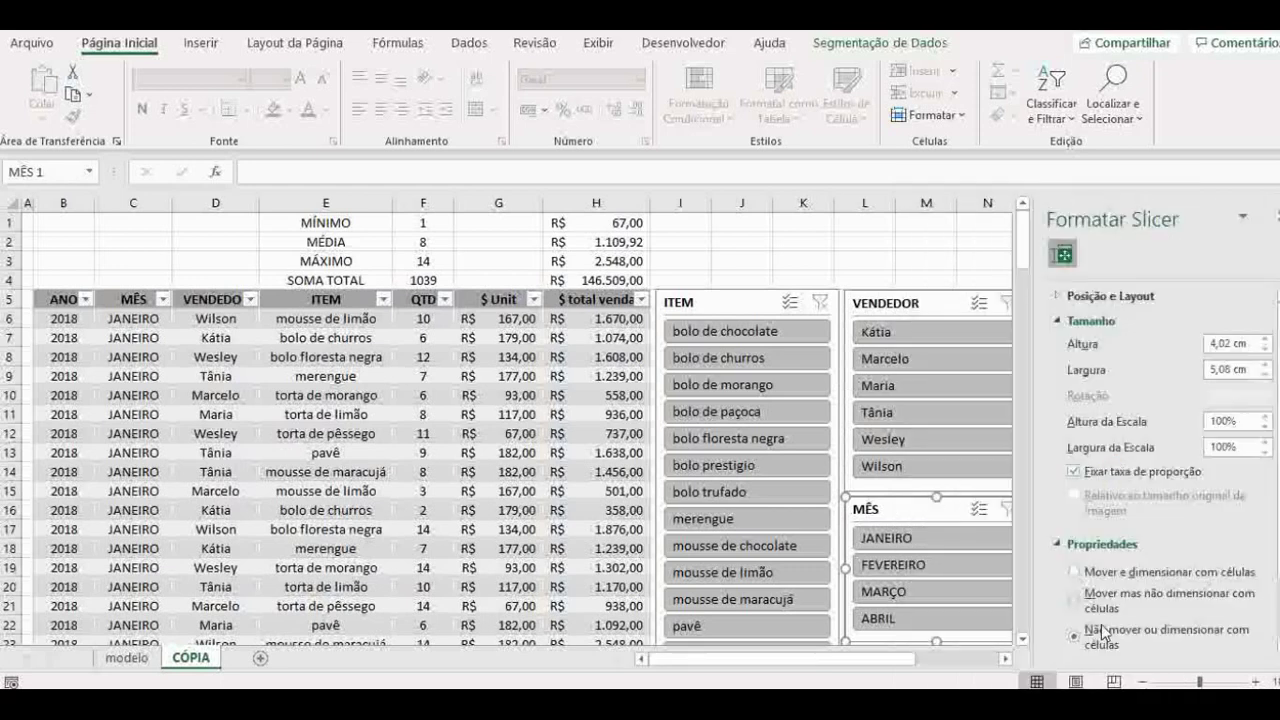
click(1272, 218)
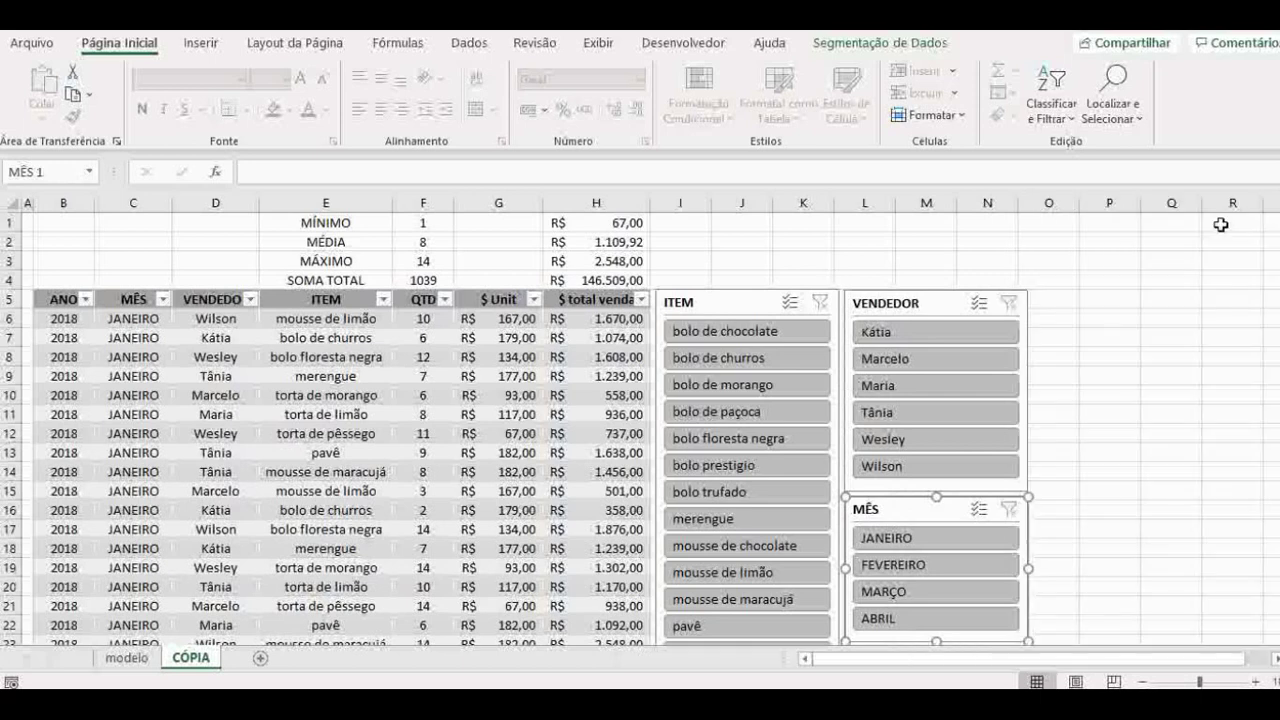
click(944, 258)
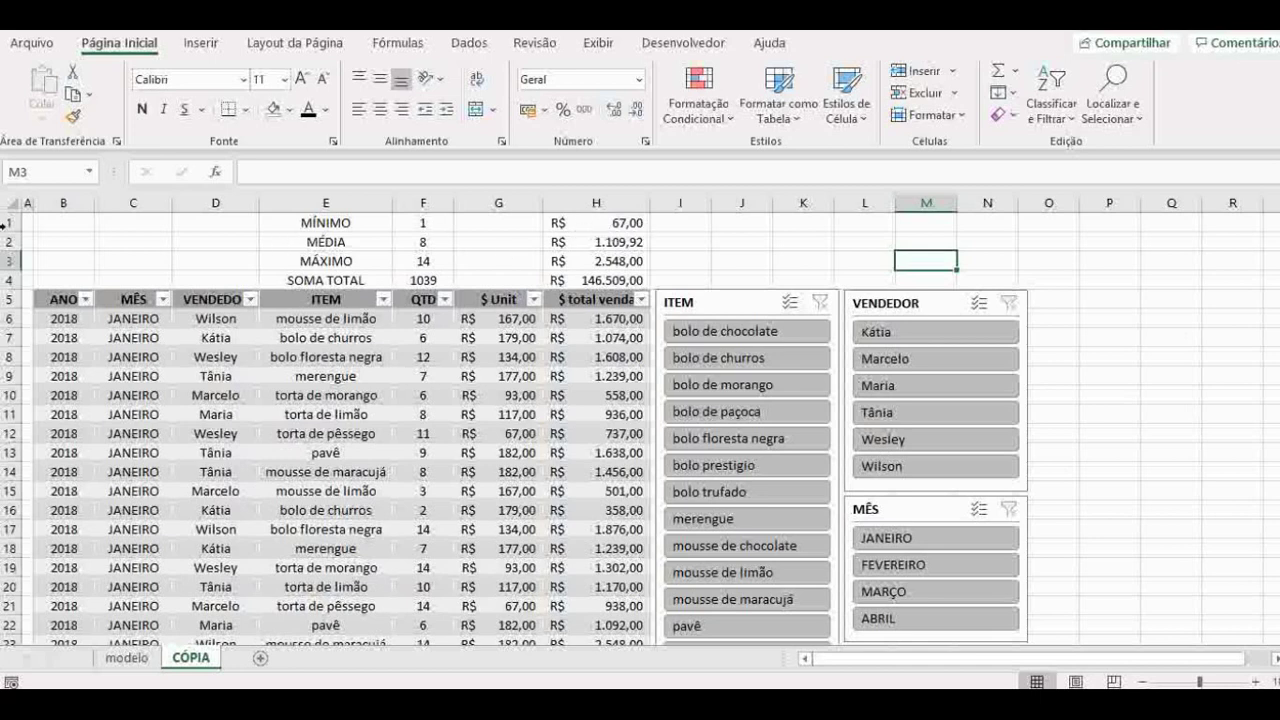
Draw a rectangle about 5,64 cm wide and 0,85 cm high beside the VENDEDOR slicer and apply the light gray theme style
click(731, 243)
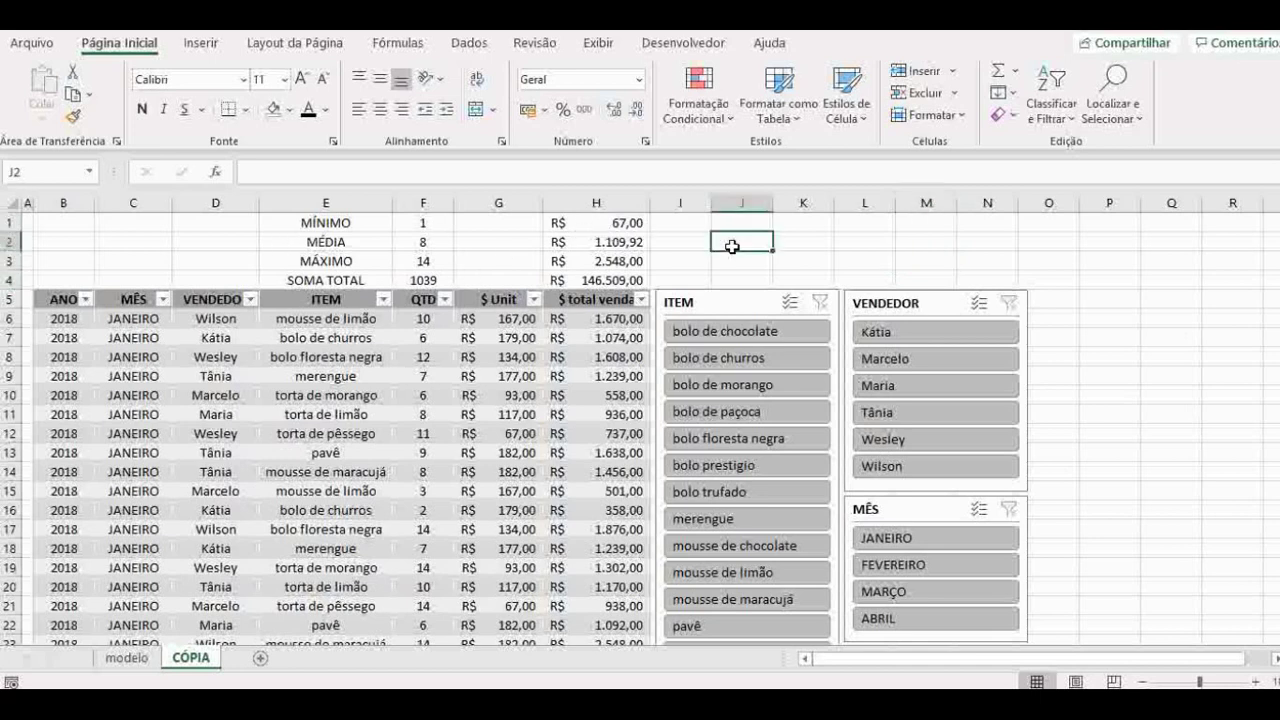
click(205, 47)
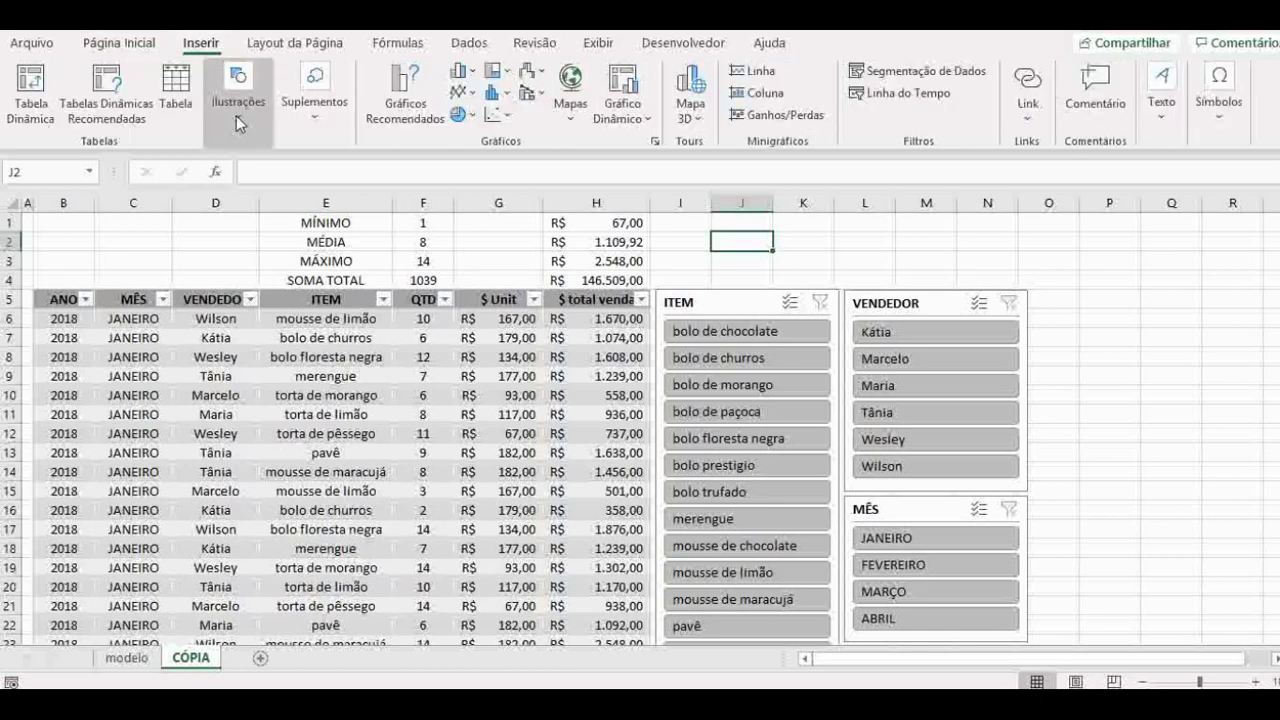
click(236, 115)
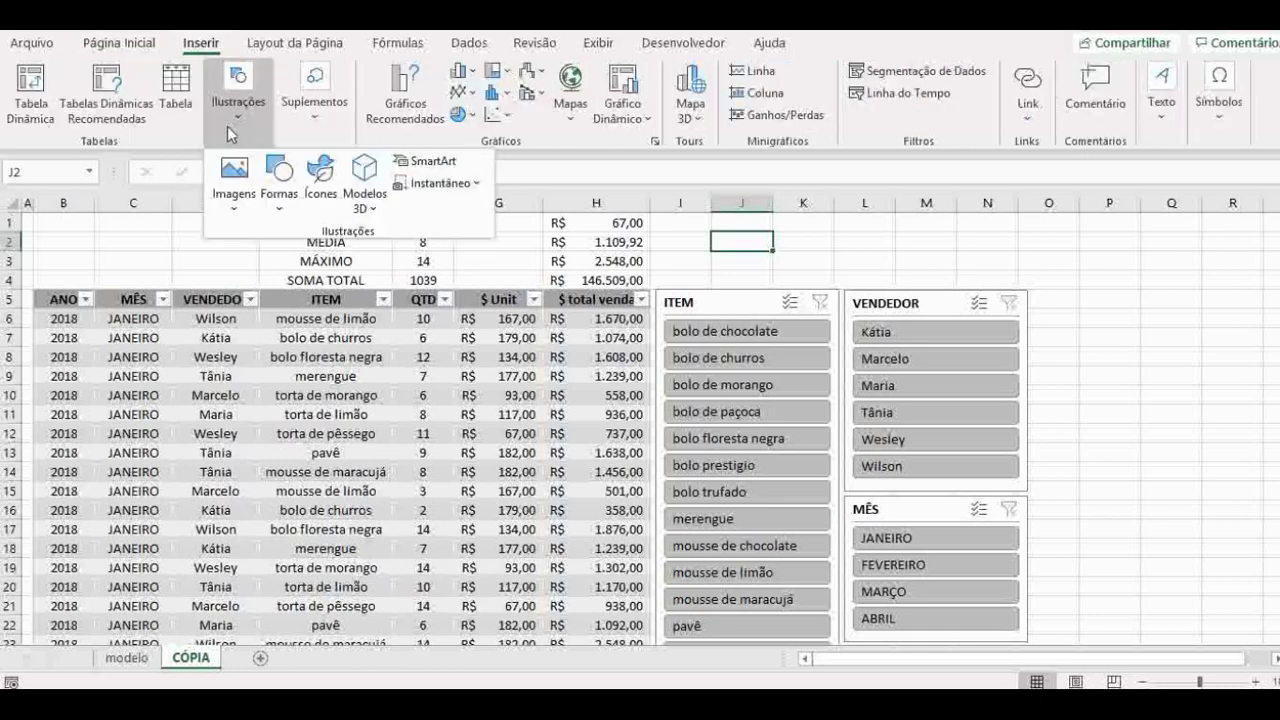
click(279, 190)
click(329, 258)
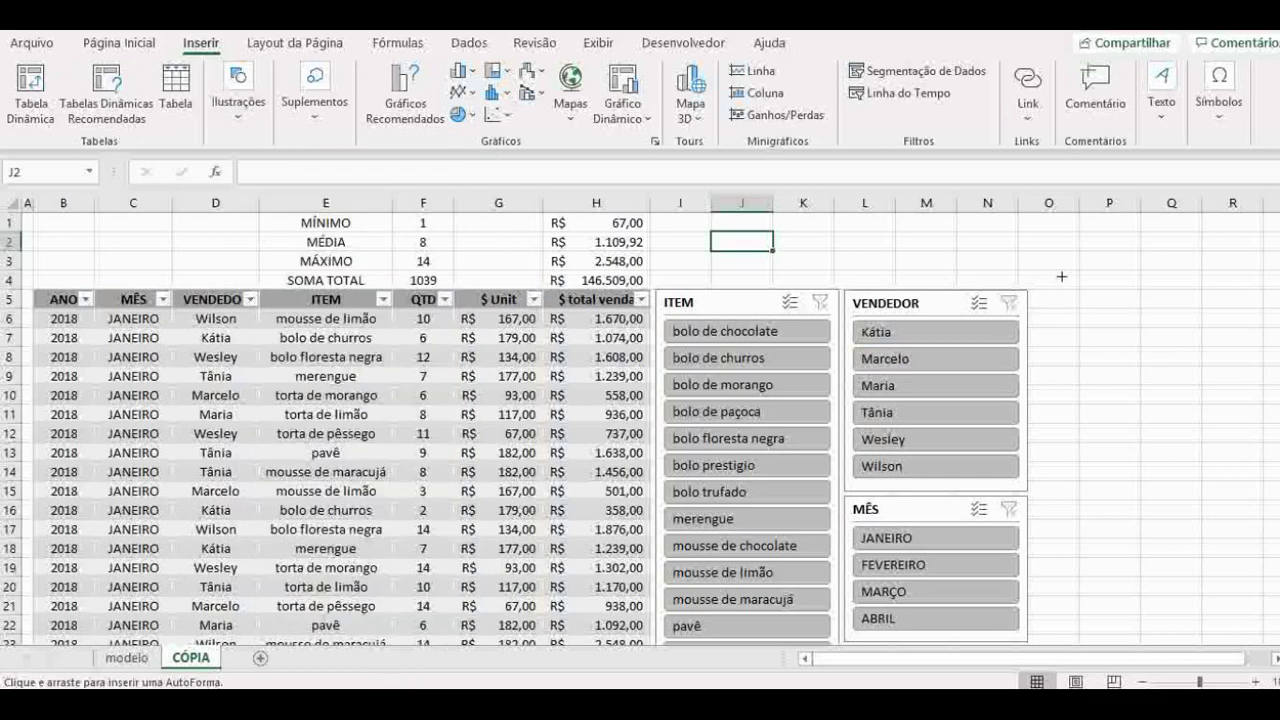
drag(1055, 290, 1256, 321)
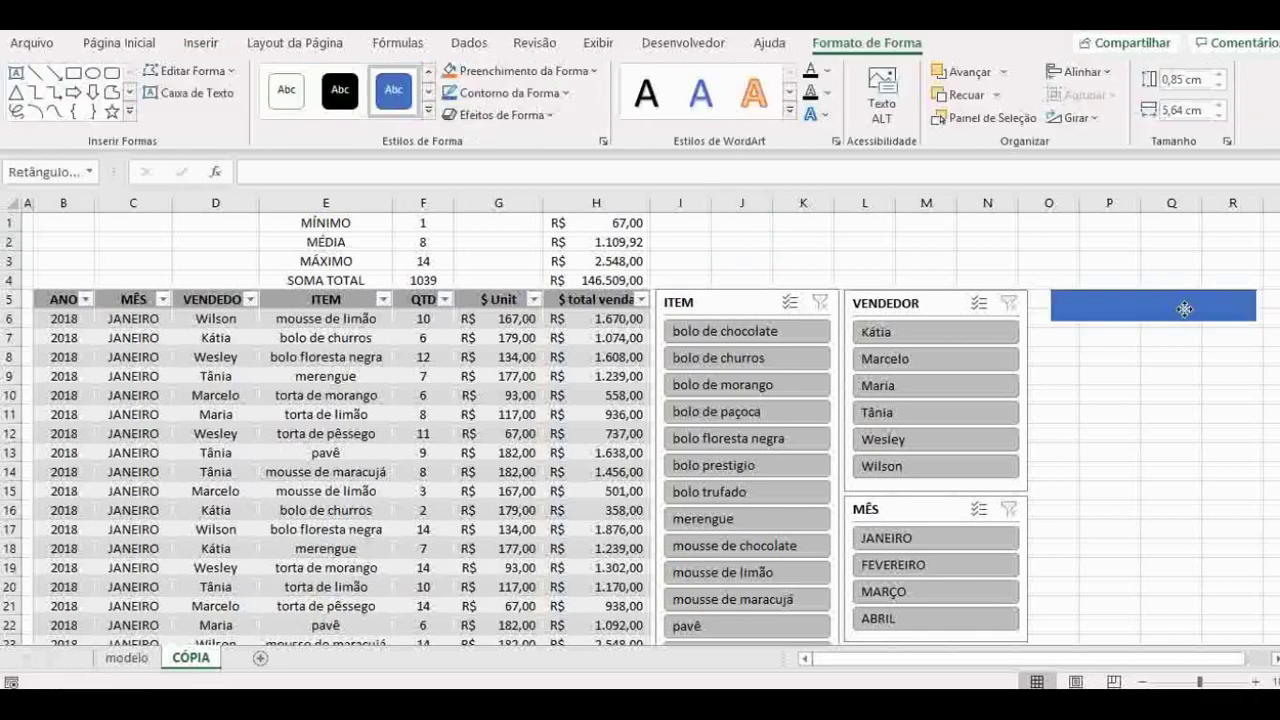
click(428, 110)
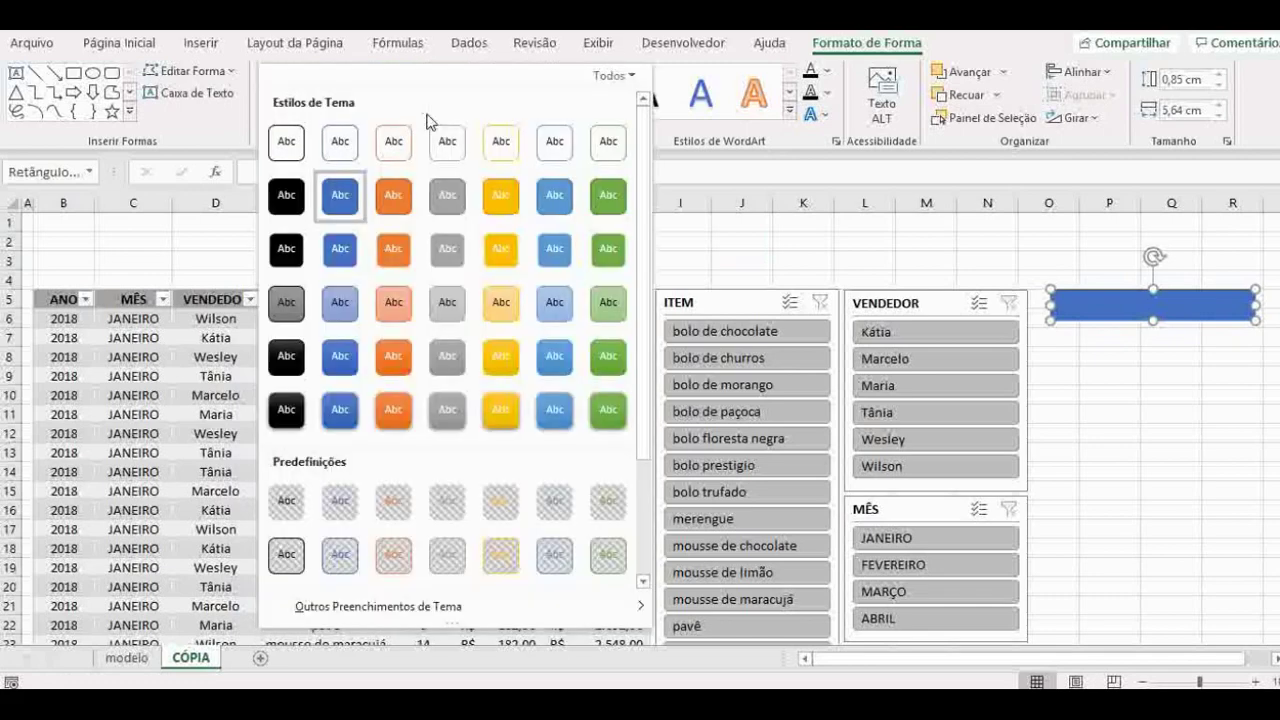
click(447, 302)
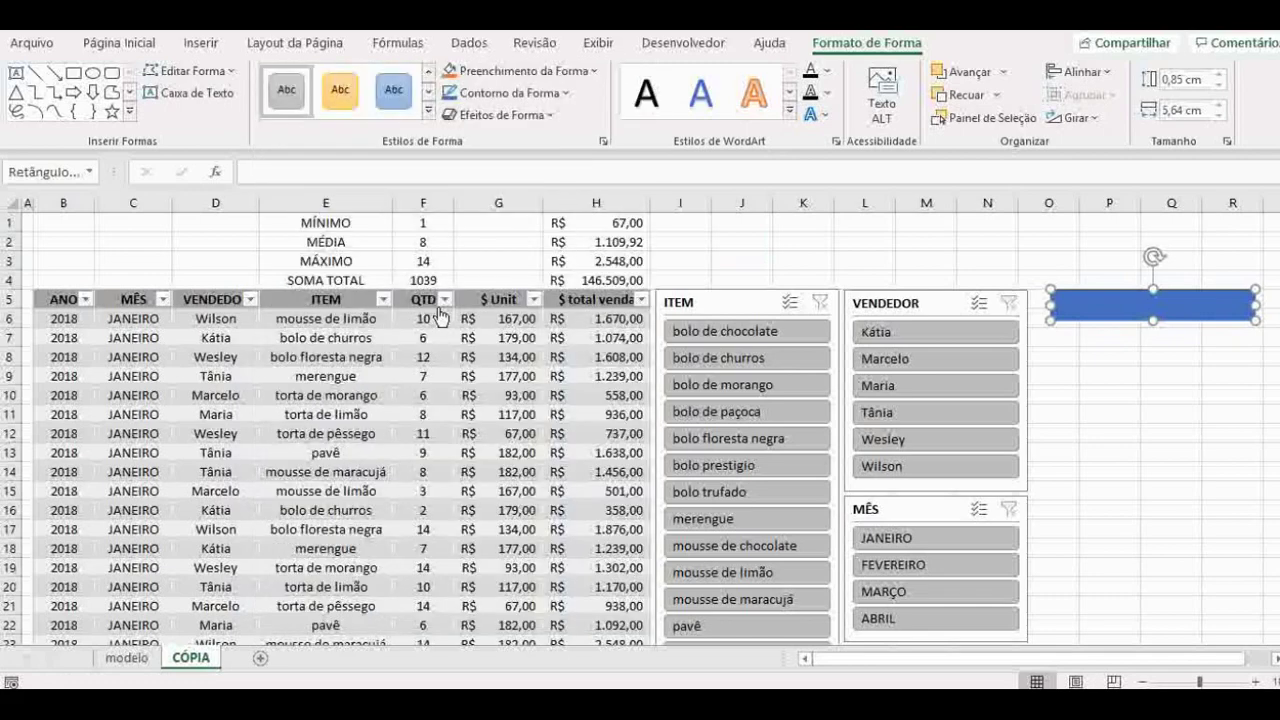
Enter "NÁLISE POR QUANTIDADE" in the gray rectangle and center the text horizontally and vertically
click(1100, 306)
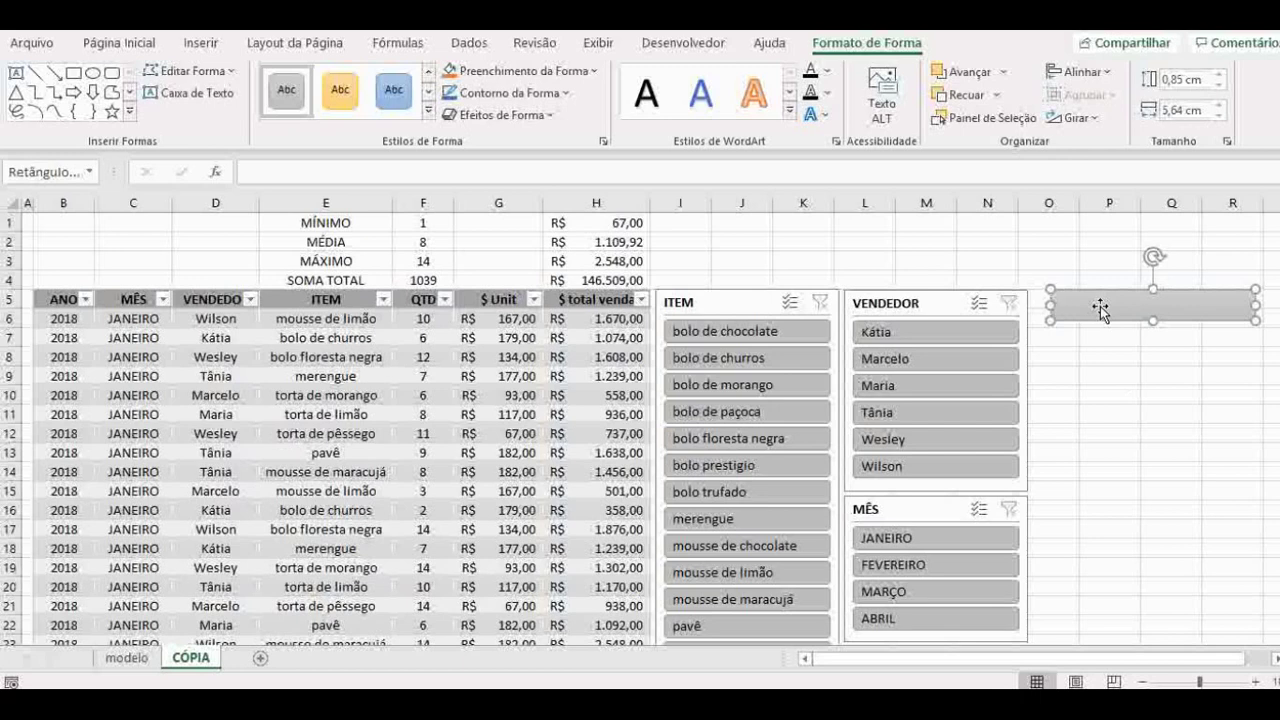
text(NÁLISE POR QUANTIDADE)
click(119, 42)
click(380, 78)
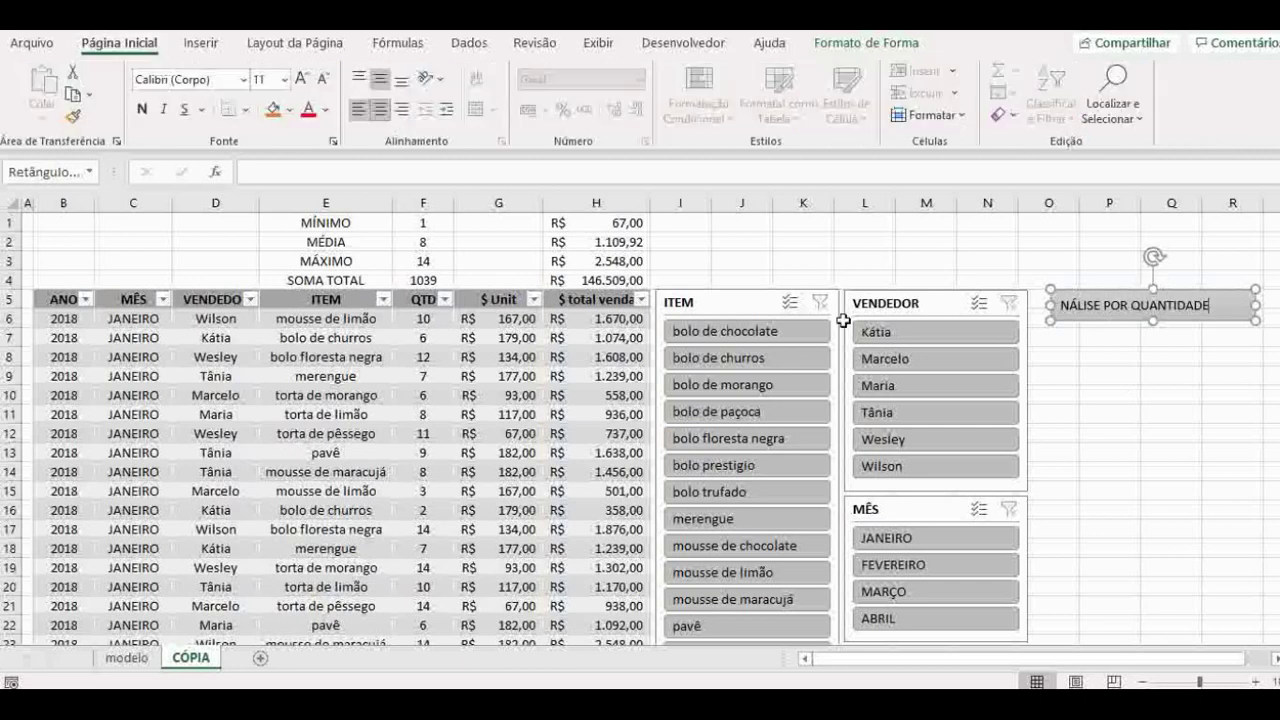
click(380, 109)
click(1120, 372)
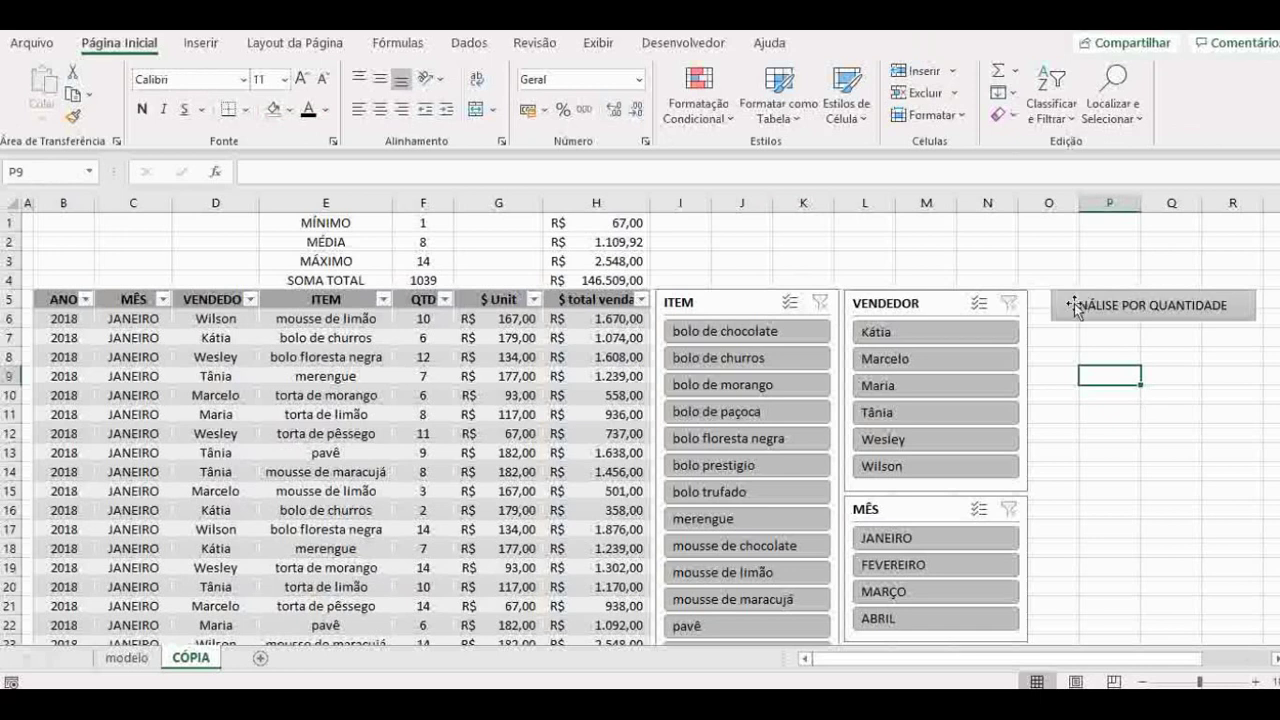
Correct the first word in the heading rectangle so the text reads "ANÁLISE POR QUANTIDADE"
click(1078, 308)
key(ctrl+shift+Right)
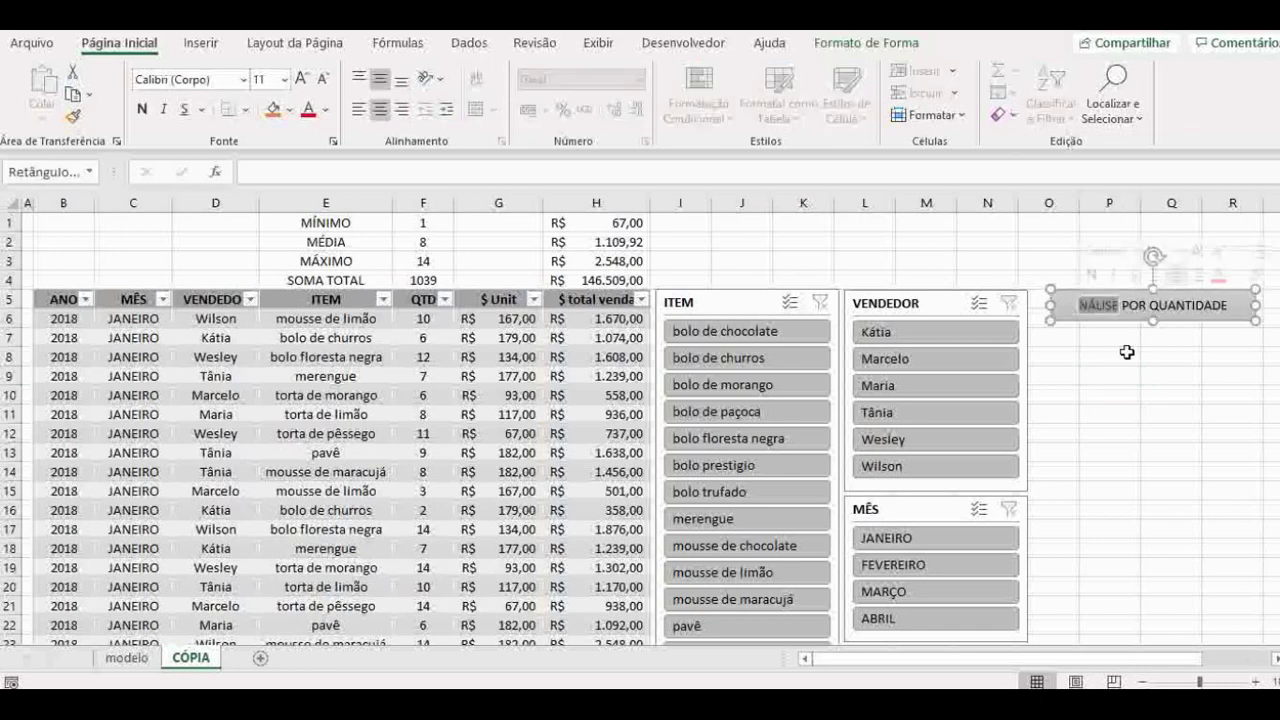
text(ANÁLISE)
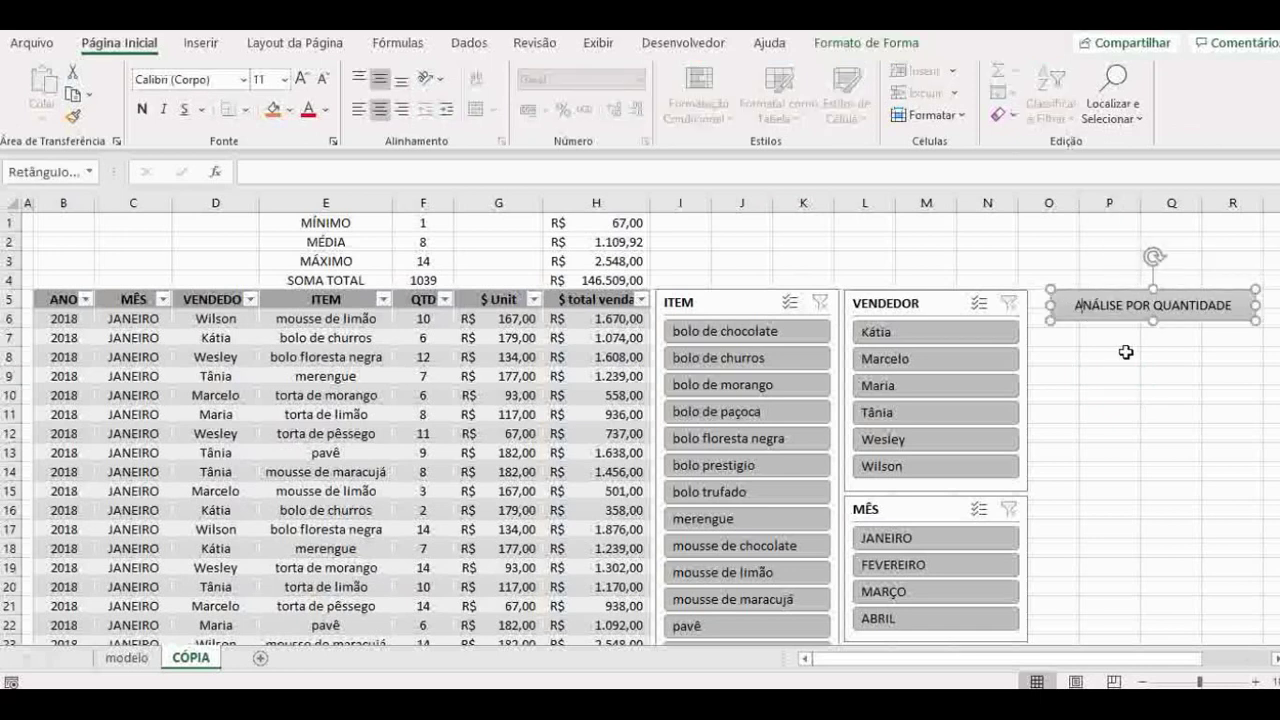
click(1122, 372)
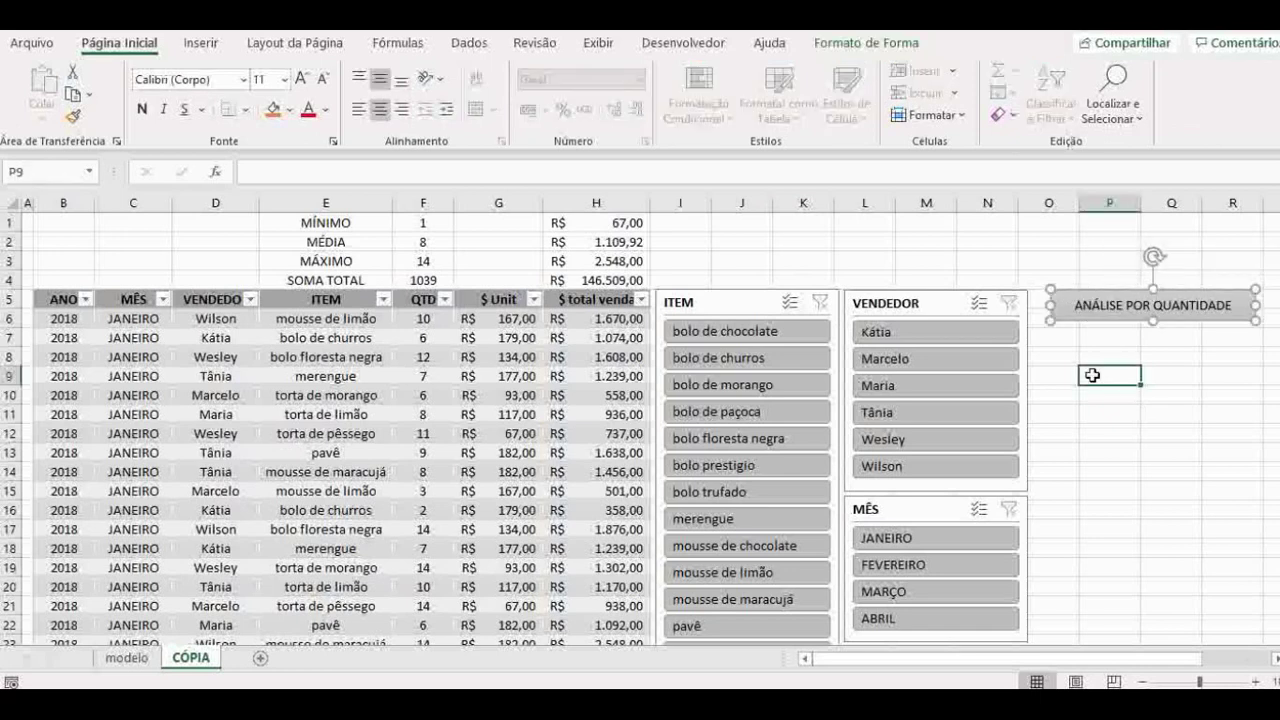
click(1148, 432)
Draw a rectangle about 2,28 cm wide and 0,85 cm high beneath the ANÁLISE POR QUANTIDADE heading in the light gray theme style
click(1072, 338)
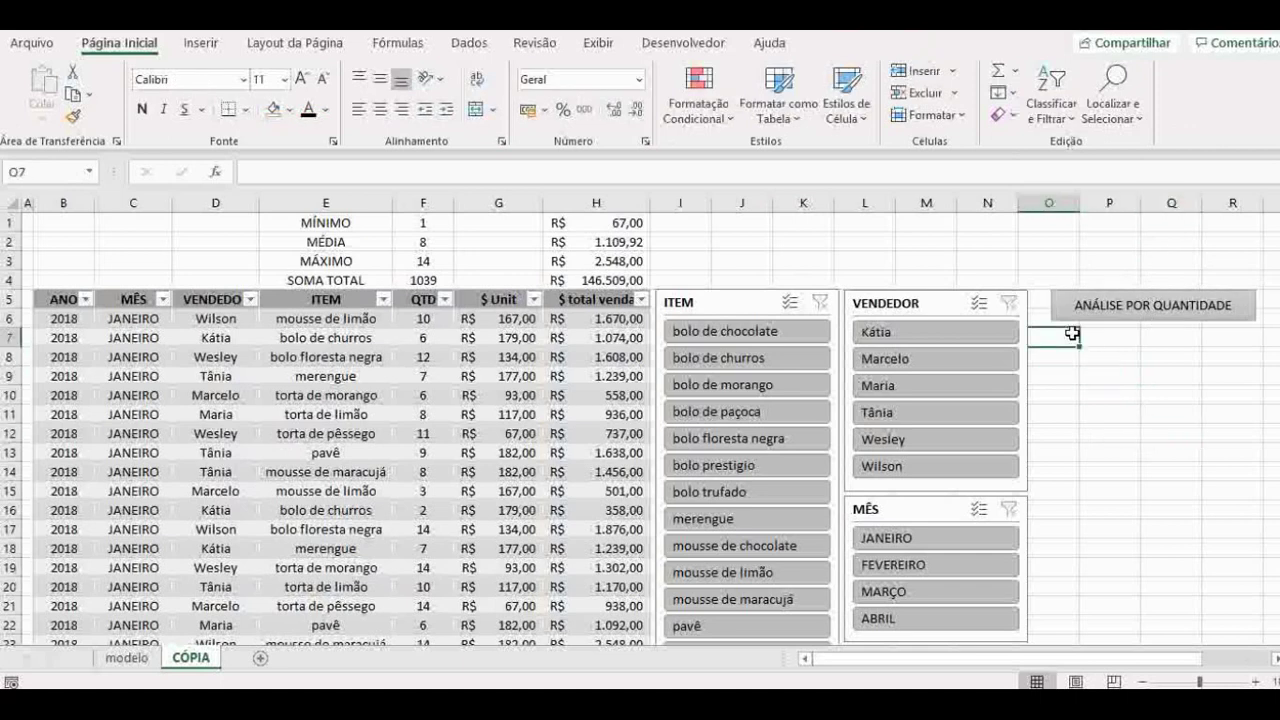
click(1092, 336)
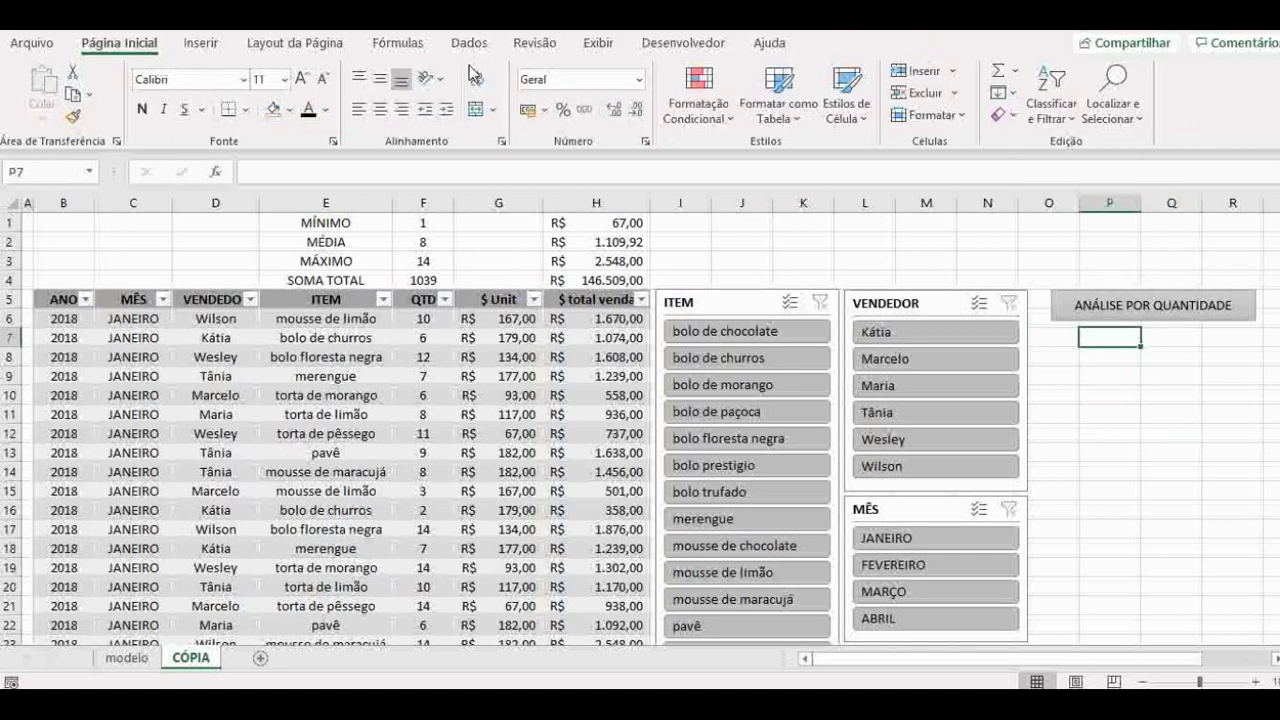
click(201, 44)
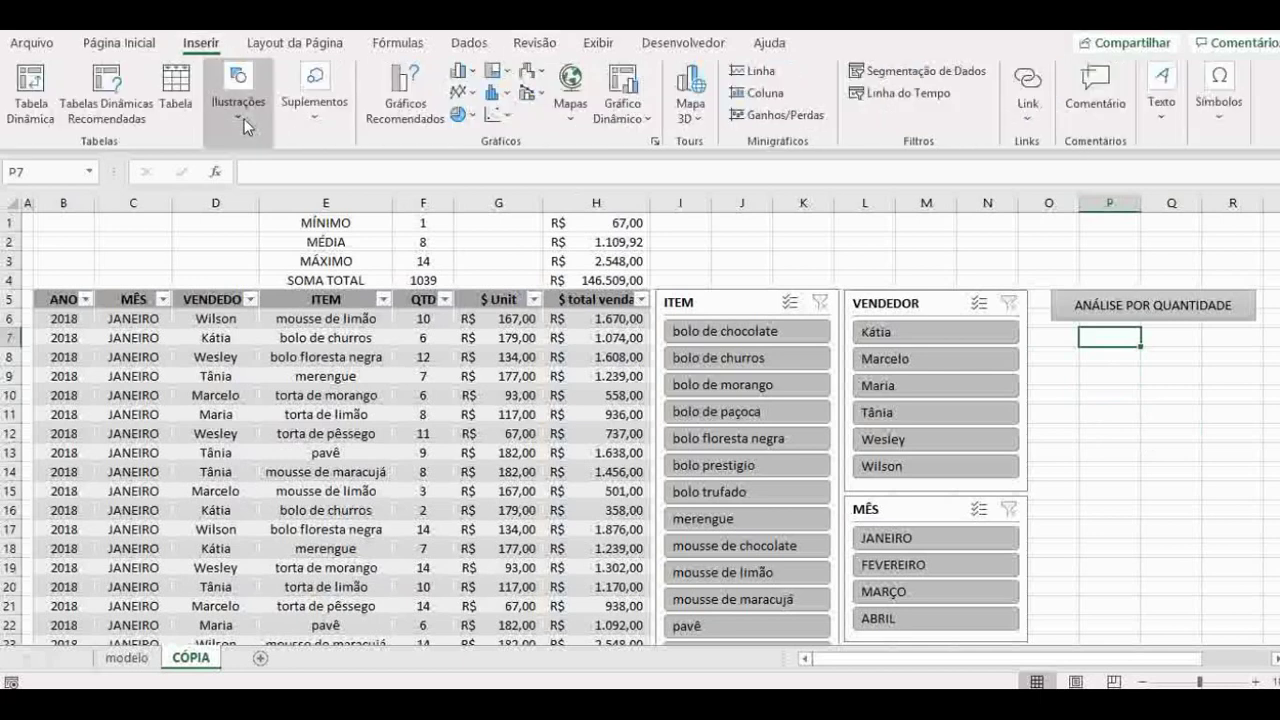
click(238, 108)
click(279, 180)
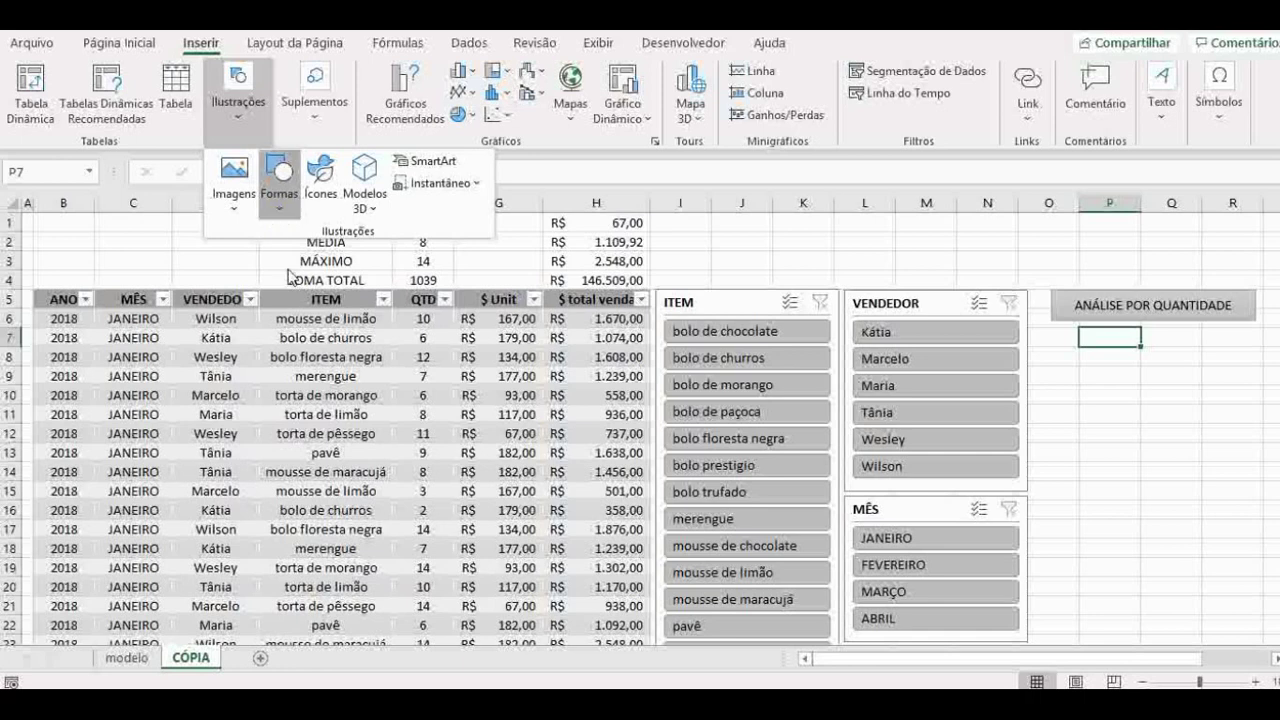
click(329, 259)
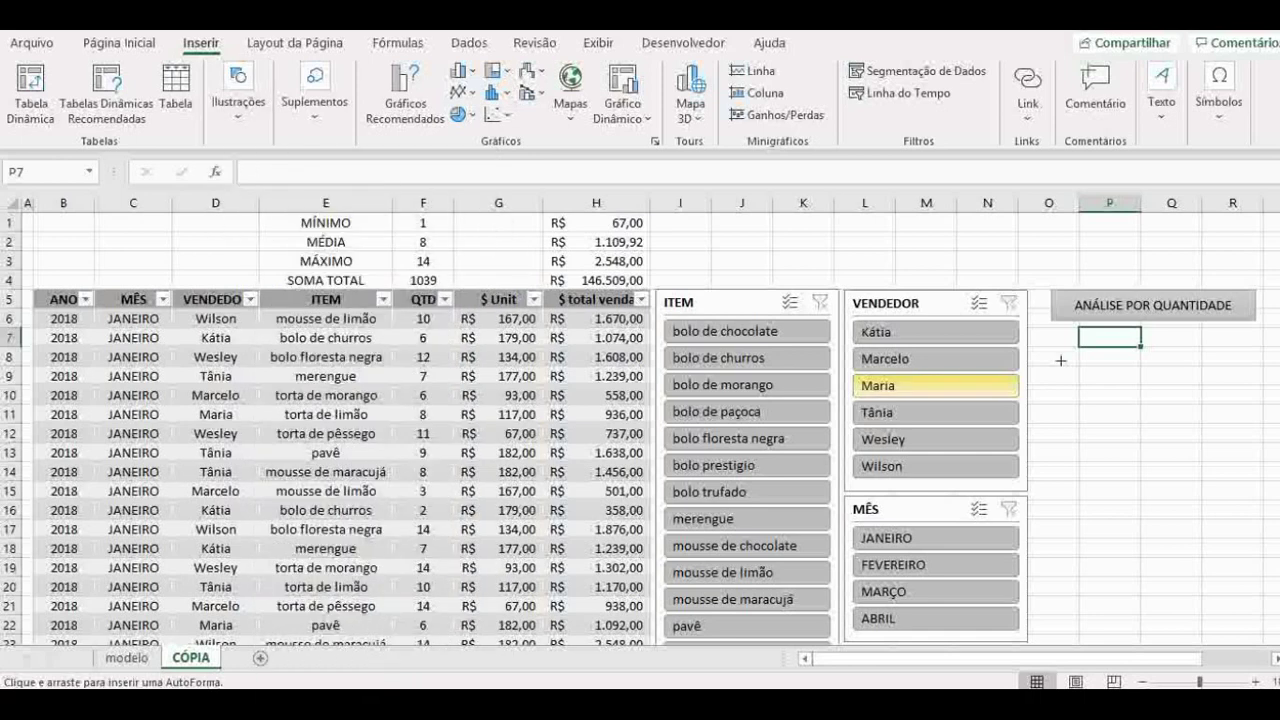
drag(1060, 329, 1141, 359)
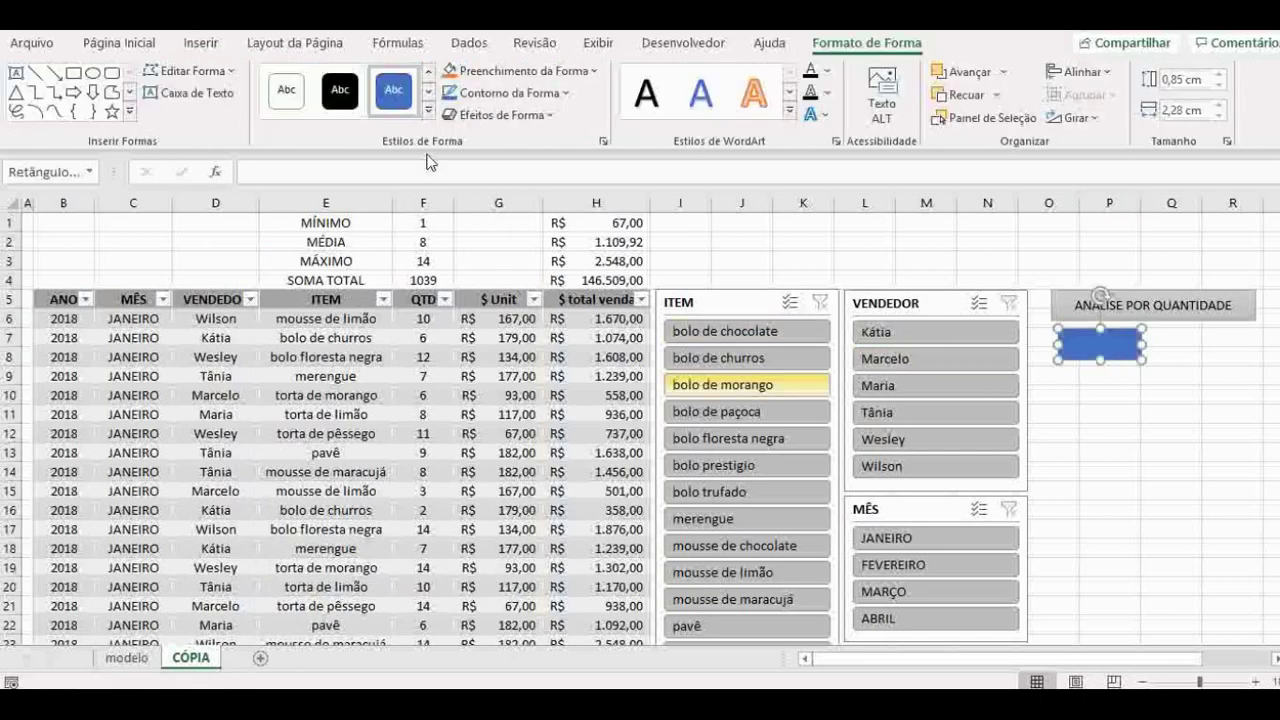
click(428, 110)
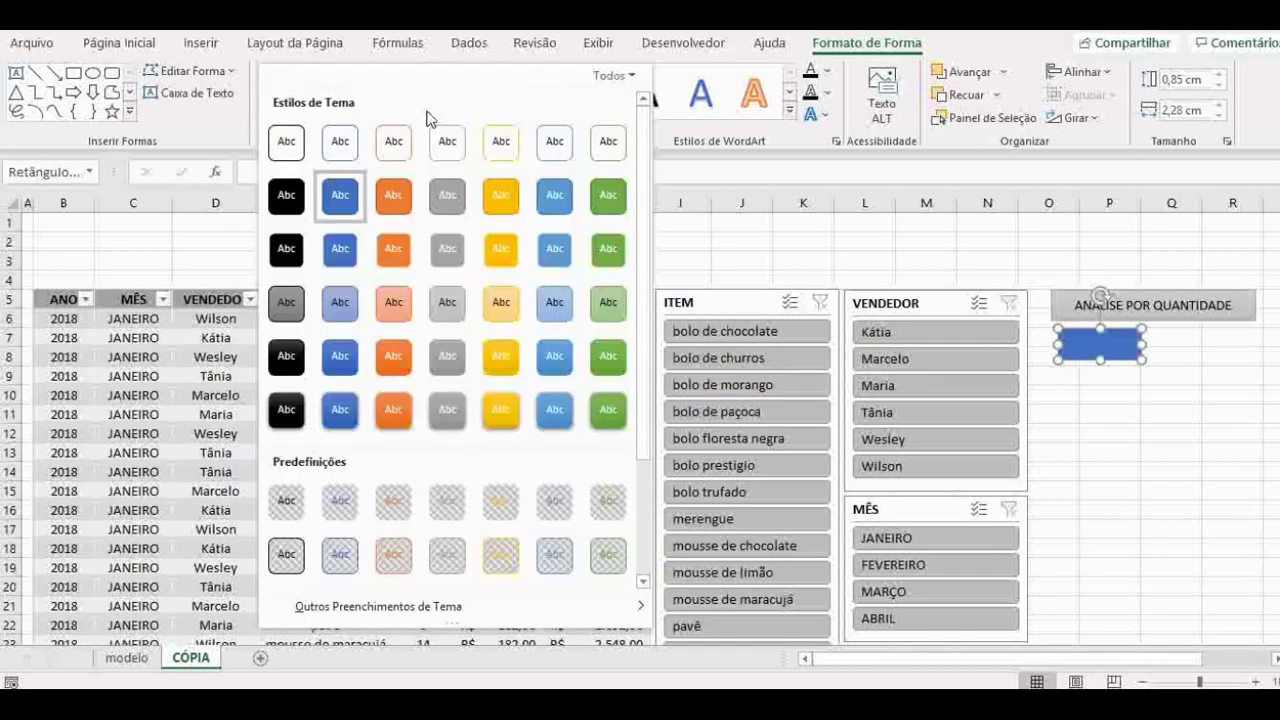
click(447, 318)
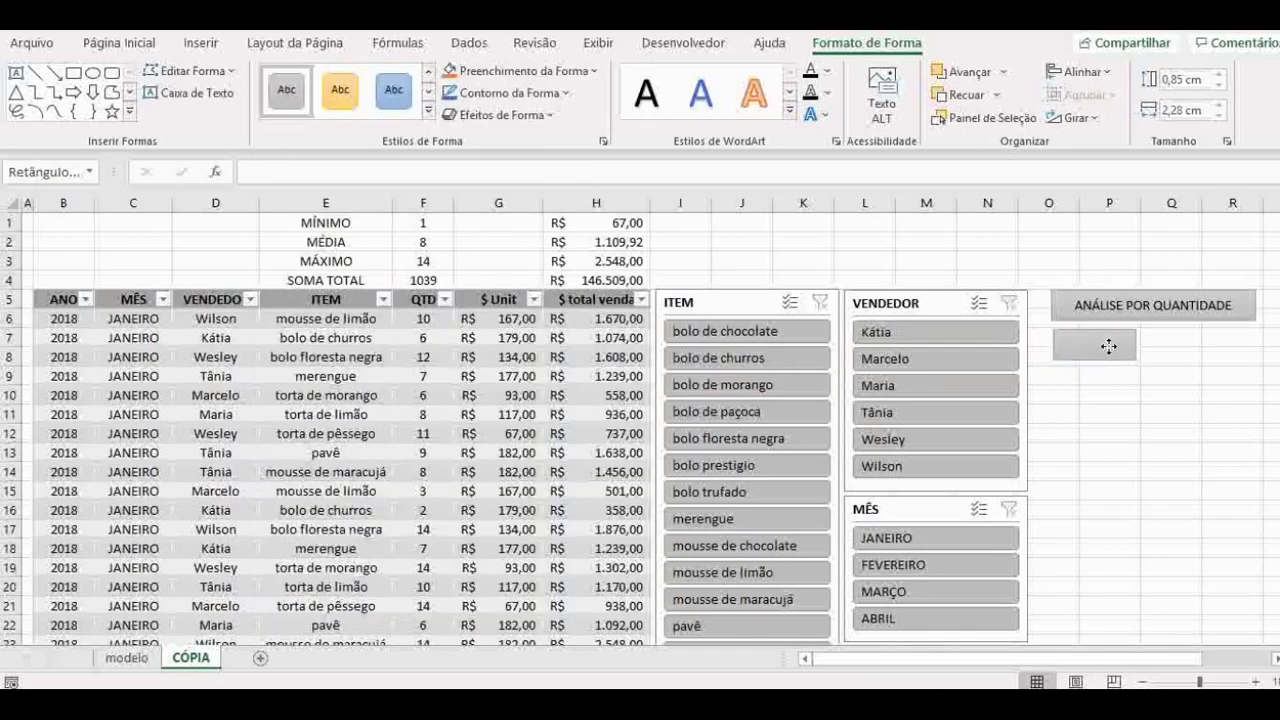
Align the small rectangle with the heading's left edge and stack three copies of it directly beneath
drag(1109, 346, 1107, 343)
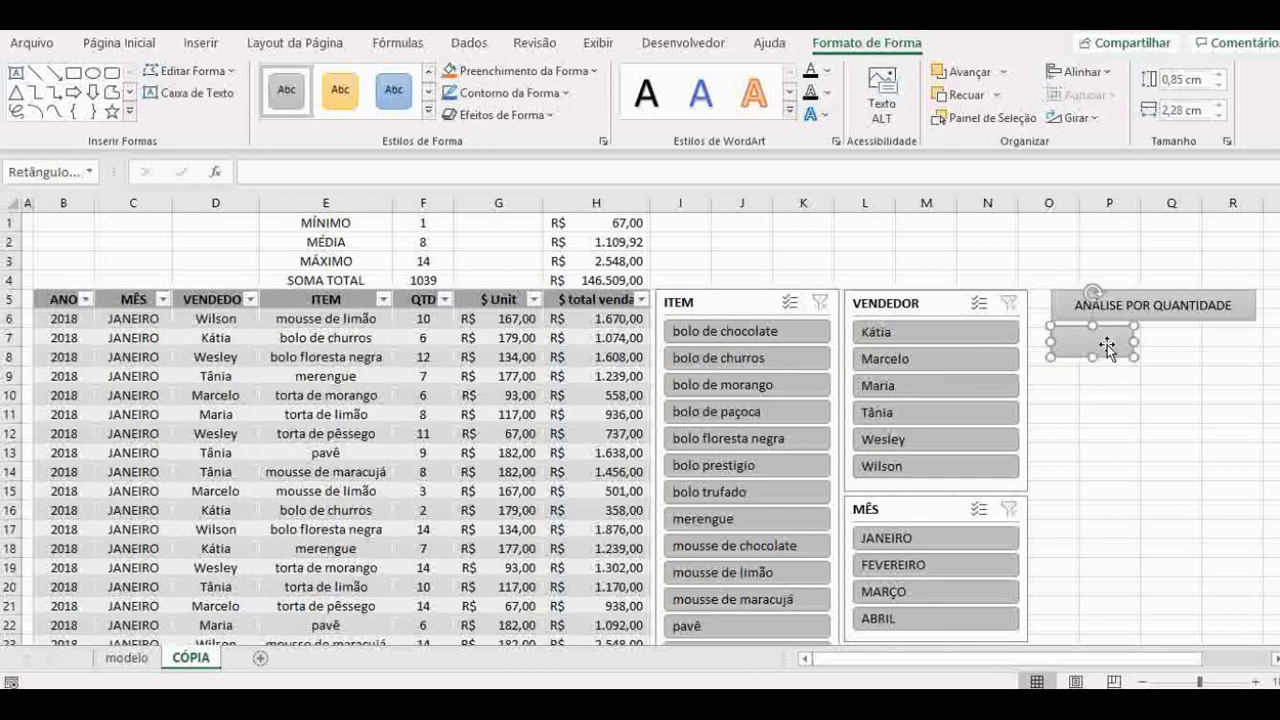
drag(1107, 343, 1096, 449)
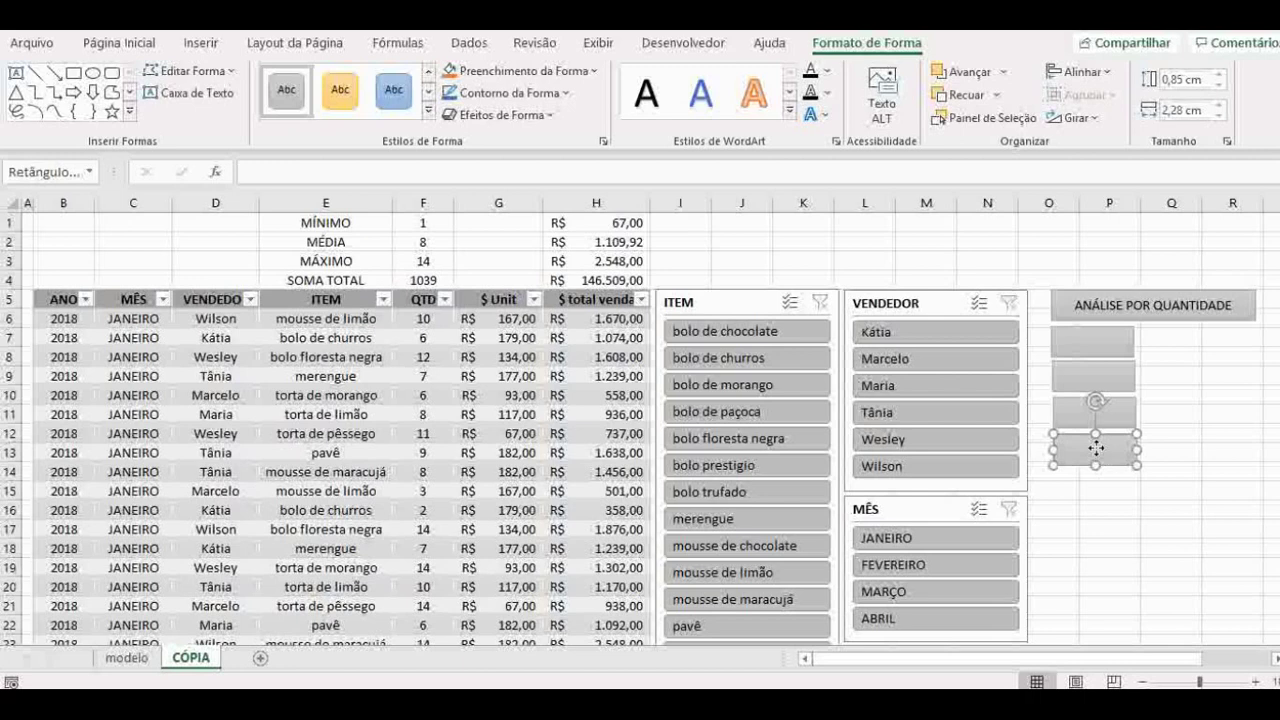
click(1096, 447)
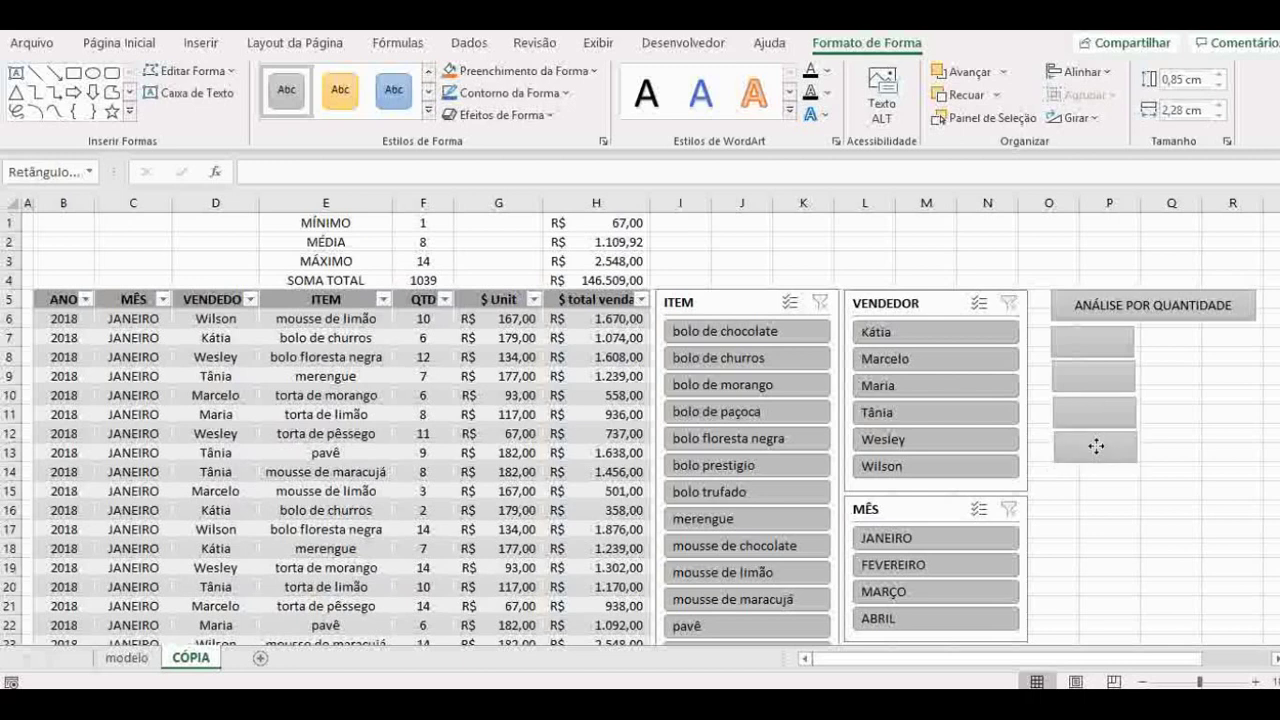
click(1096, 447)
click(1206, 395)
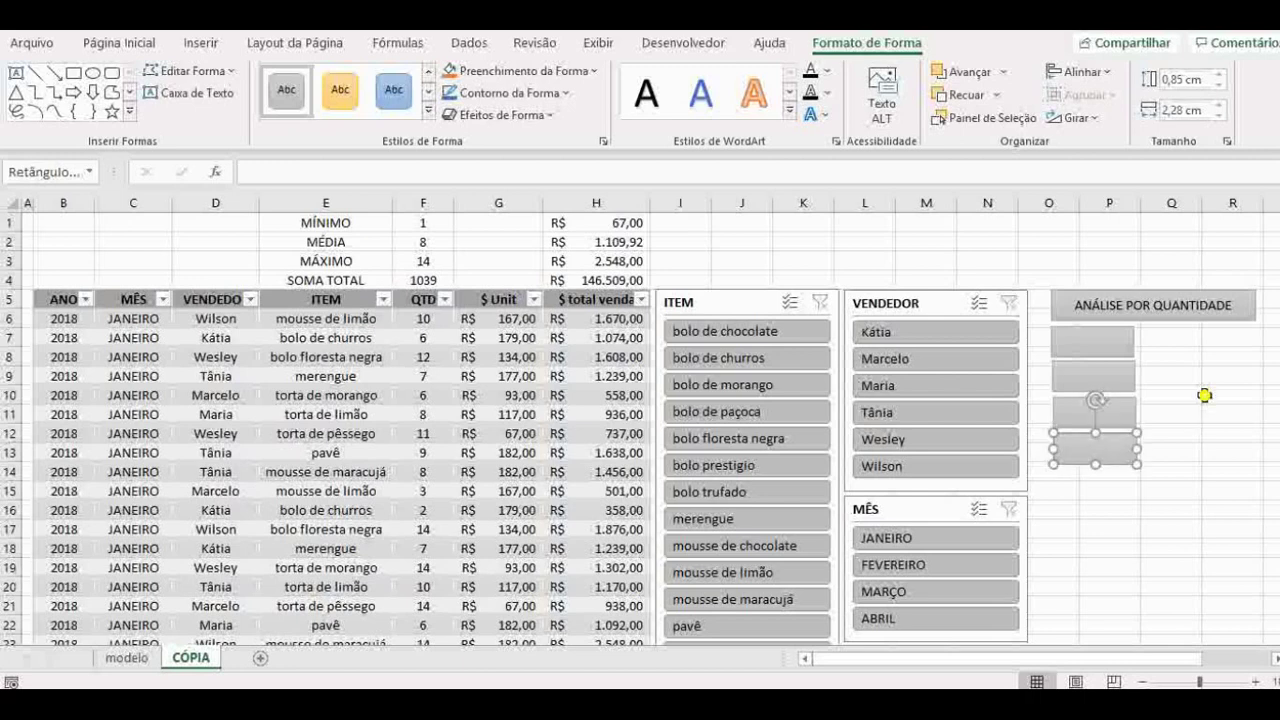
Duplicate the four stacked rectangles and place the copies as a second column beneath the right end of the heading
click(1110, 347)
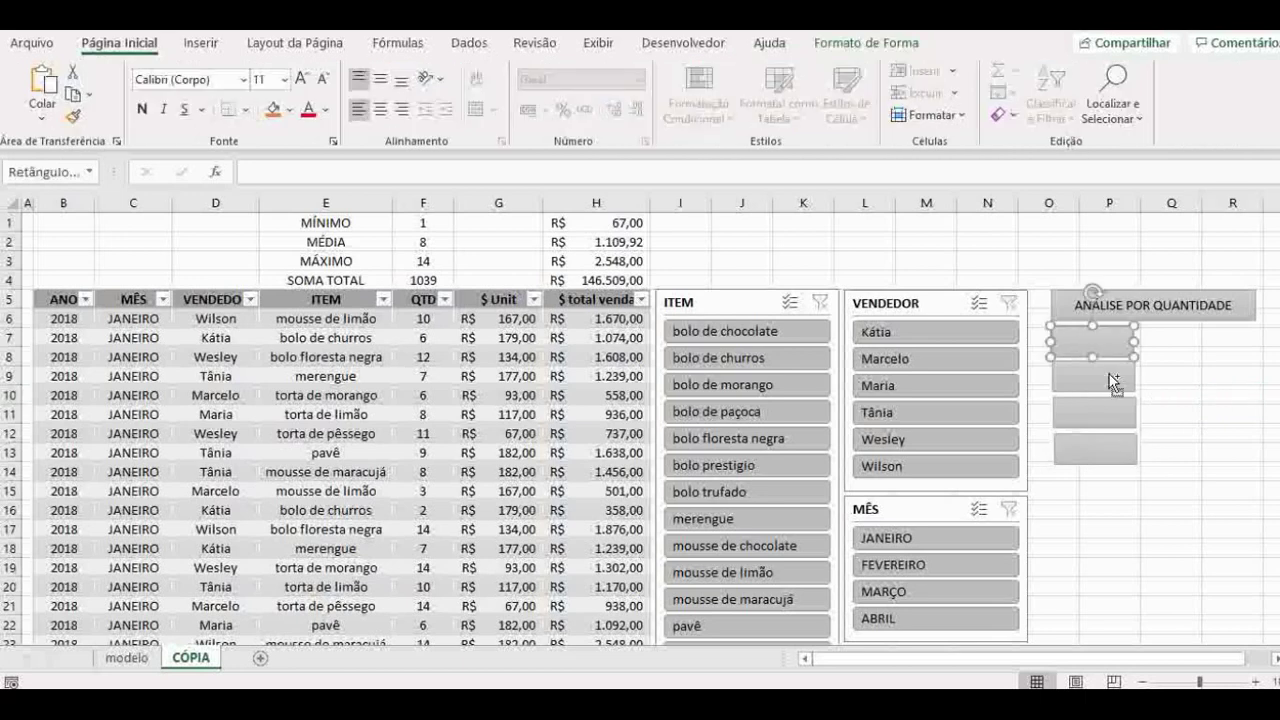
ctrl+click(1109, 380)
ctrl+click(1109, 415)
ctrl+click(1105, 449)
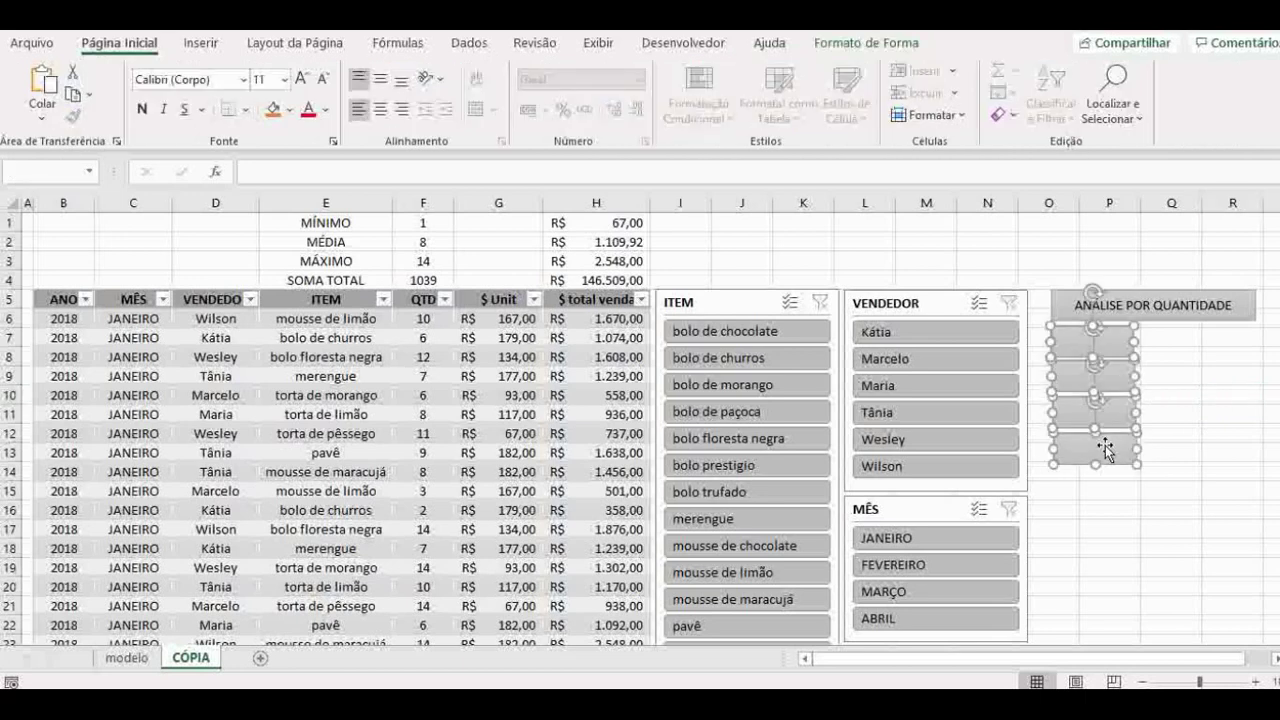
key(ctrl+c)
key(ctrl+v)
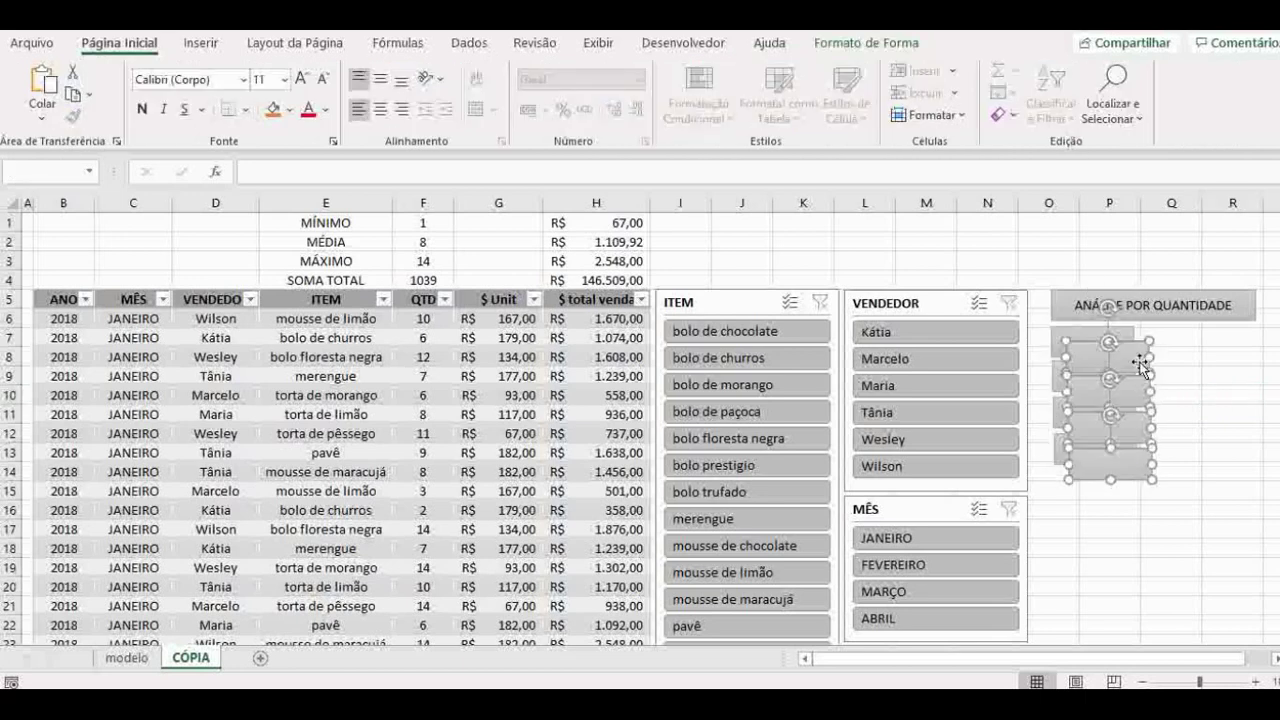
drag(1141, 365, 1240, 347)
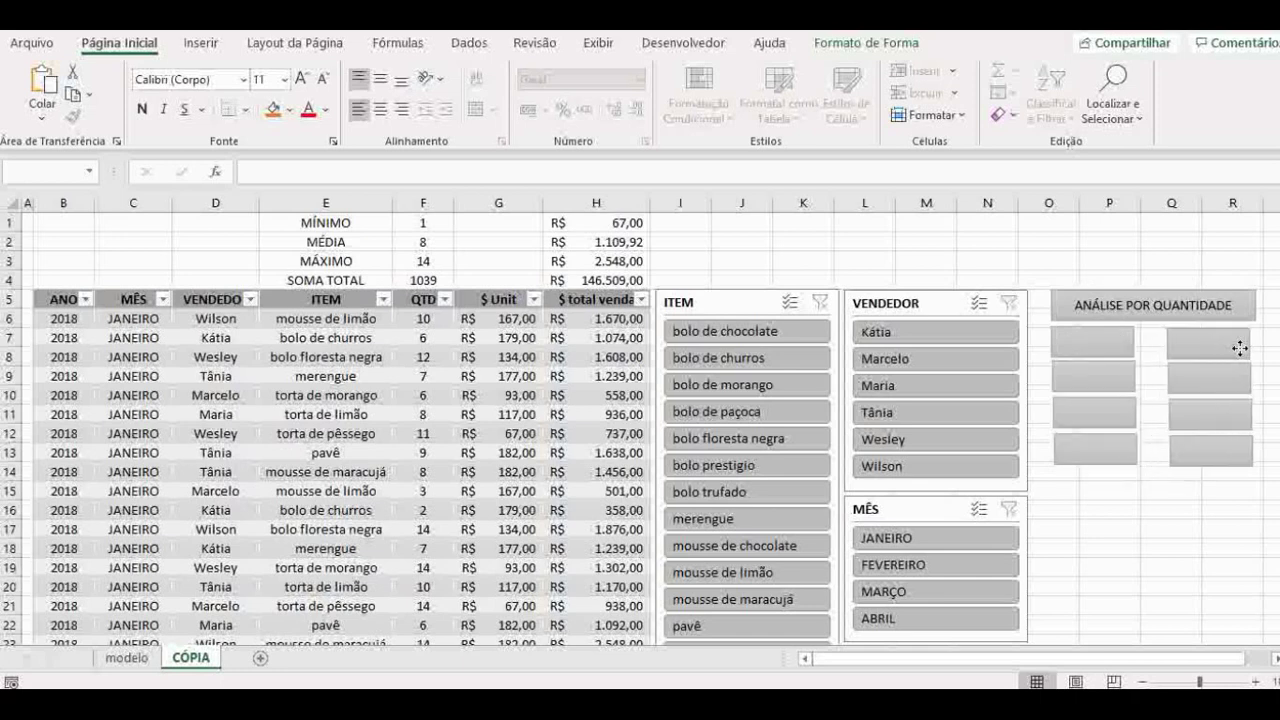
Widen the four first-column rectangles together so they nearly reach the second column beneath the ANÁLISE POR QUANTIDADE heading
click(1175, 510)
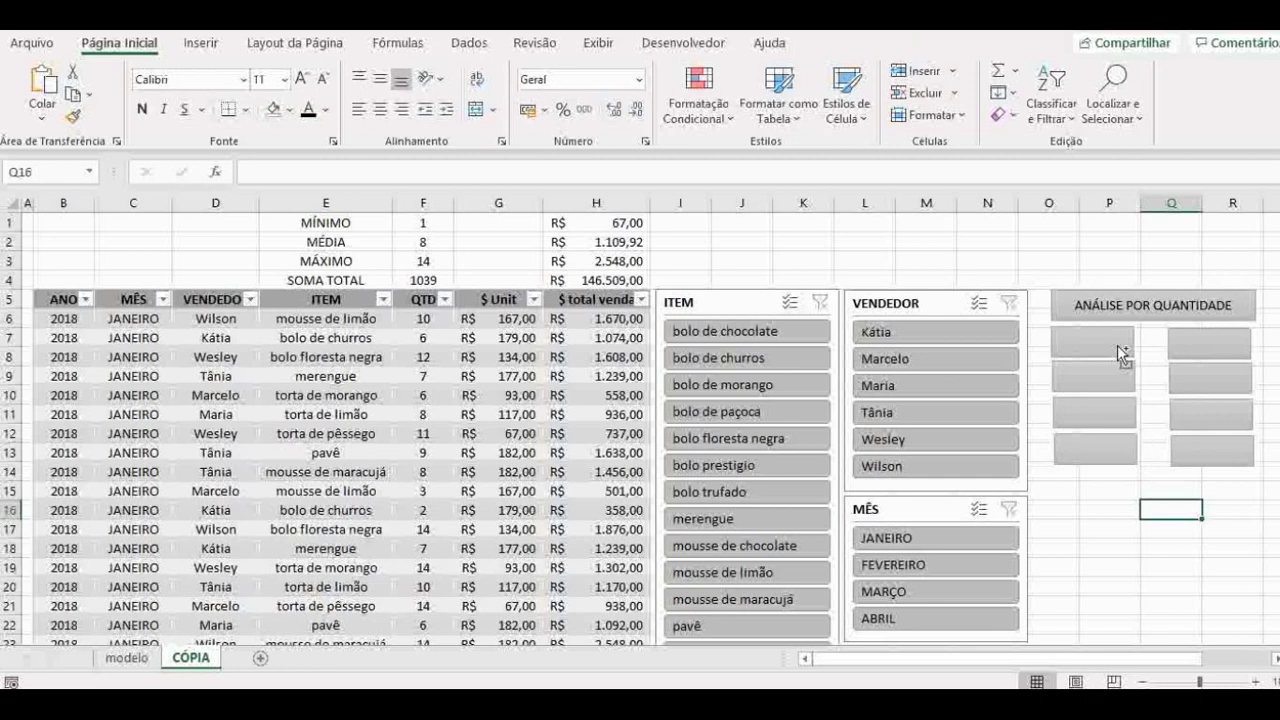
click(1118, 350)
ctrl+click(1120, 378)
ctrl+click(1110, 413)
ctrl+click(1111, 449)
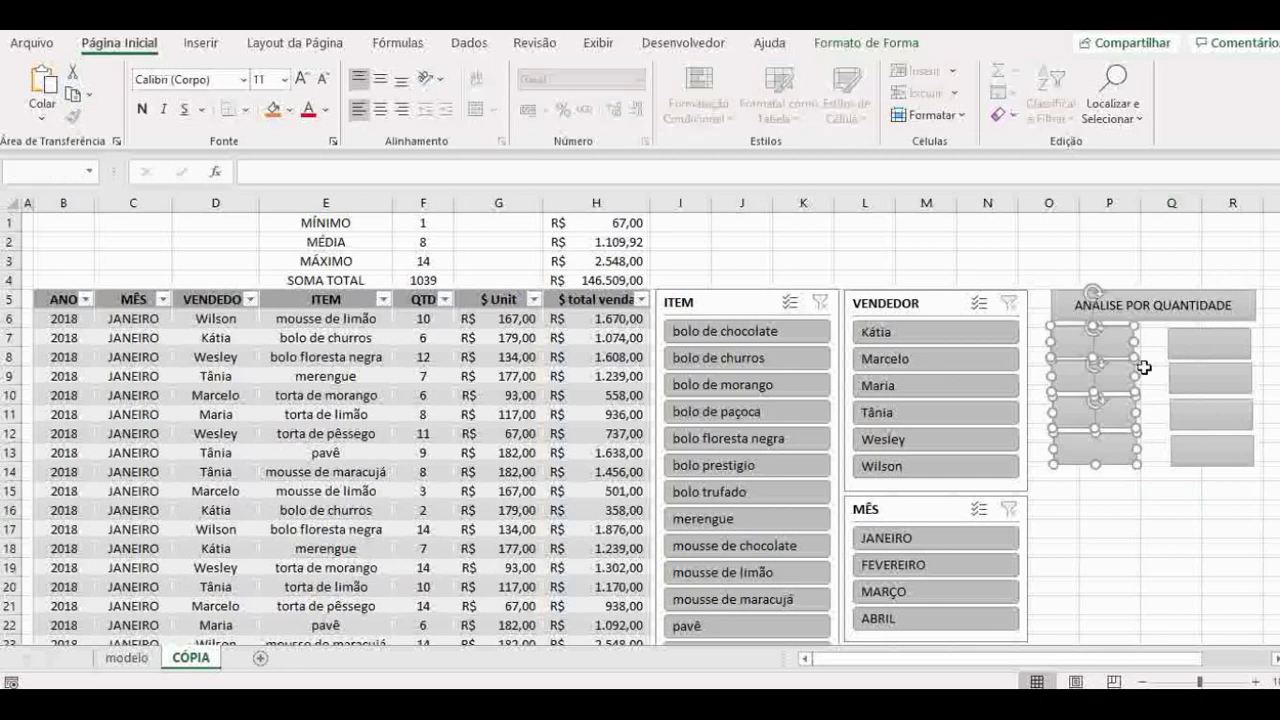
drag(1139, 388, 1163, 375)
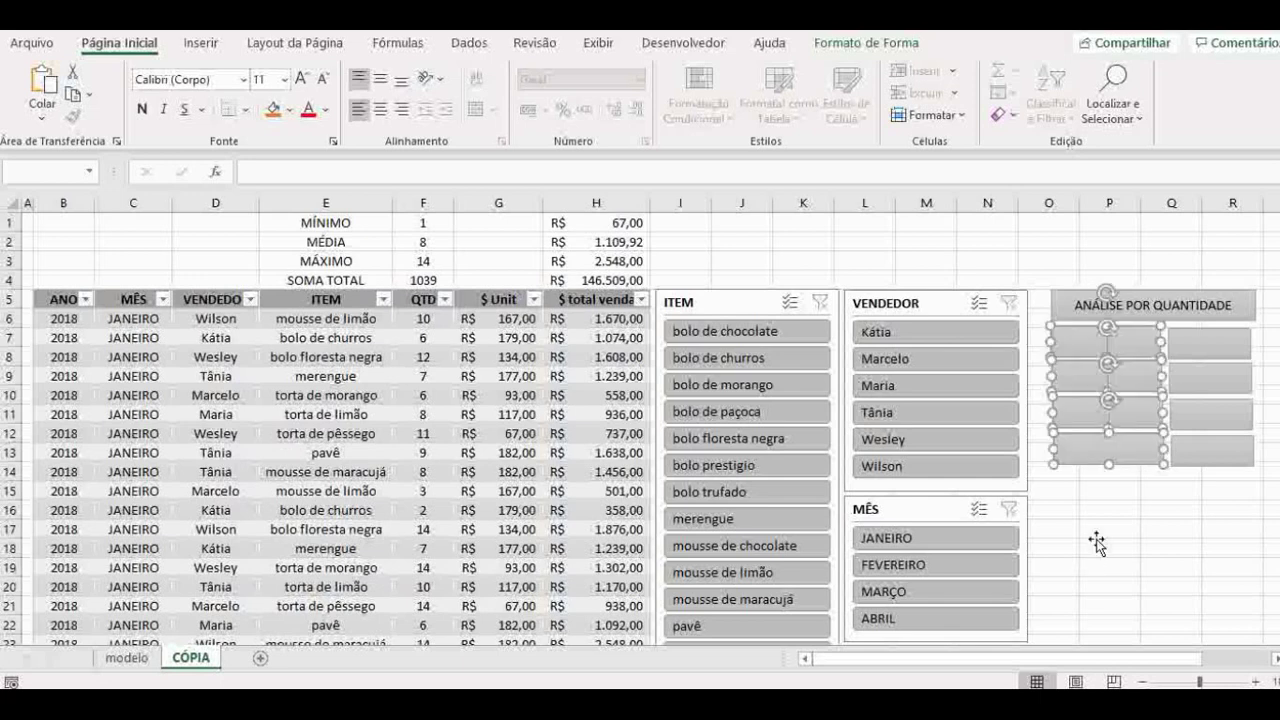
click(1094, 547)
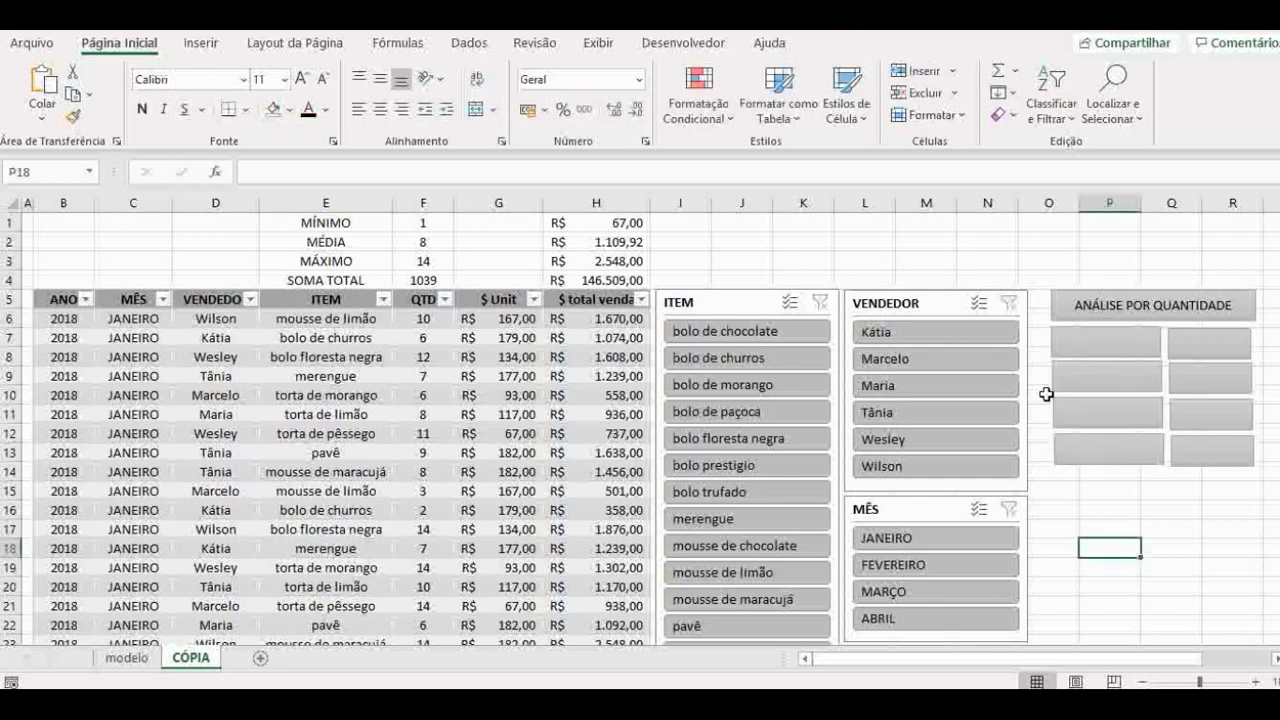
Nudge the second-column rectangles so they line up with the rows of the first column
click(1205, 347)
click(1185, 525)
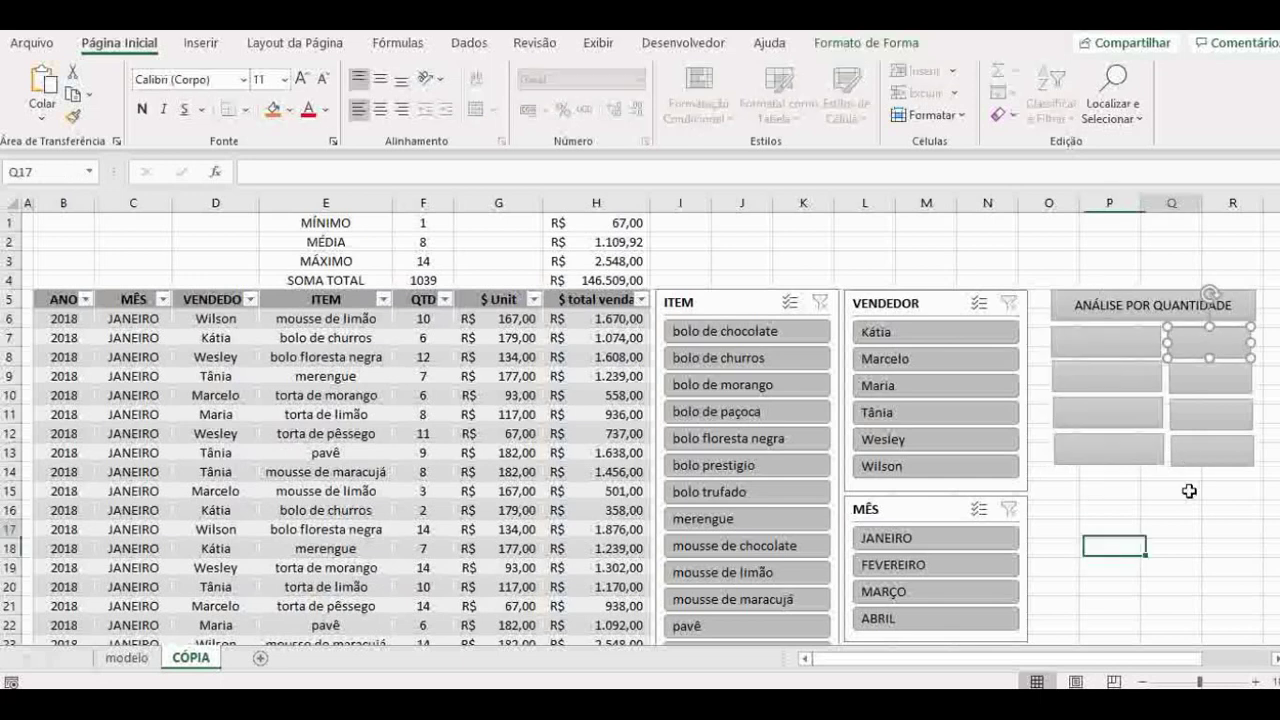
click(1201, 377)
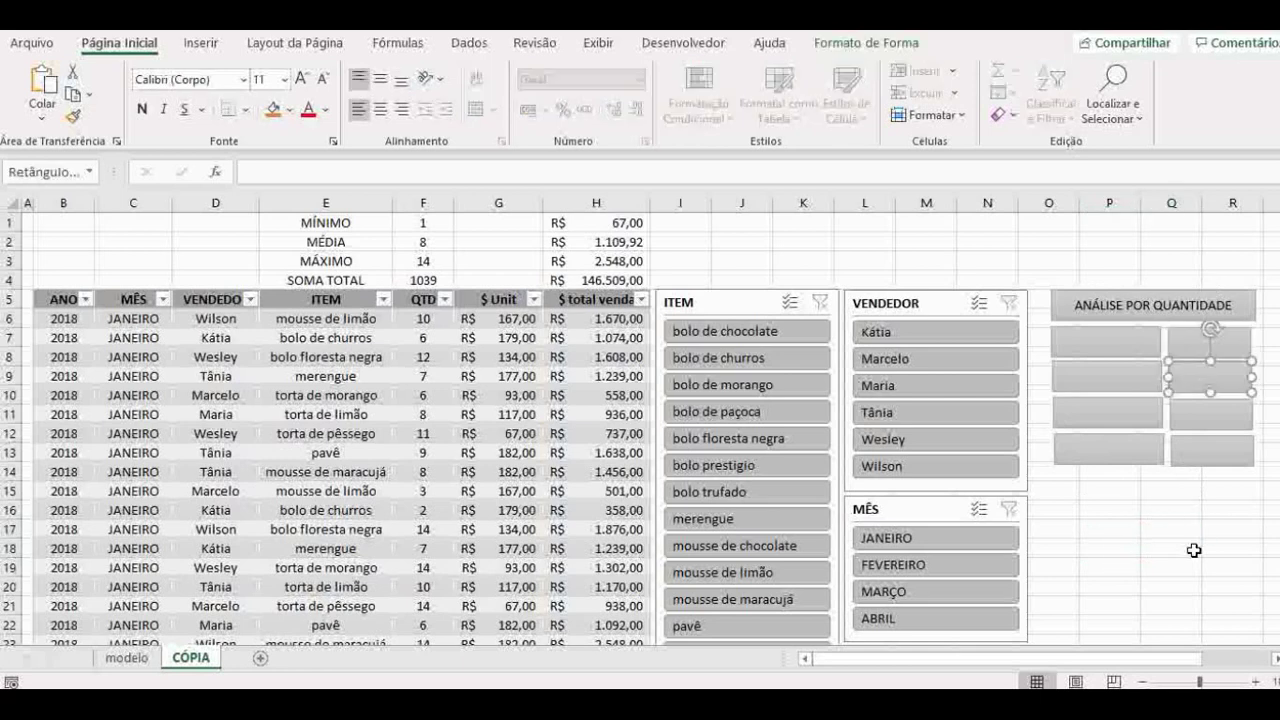
click(1194, 550)
click(1203, 377)
click(1201, 421)
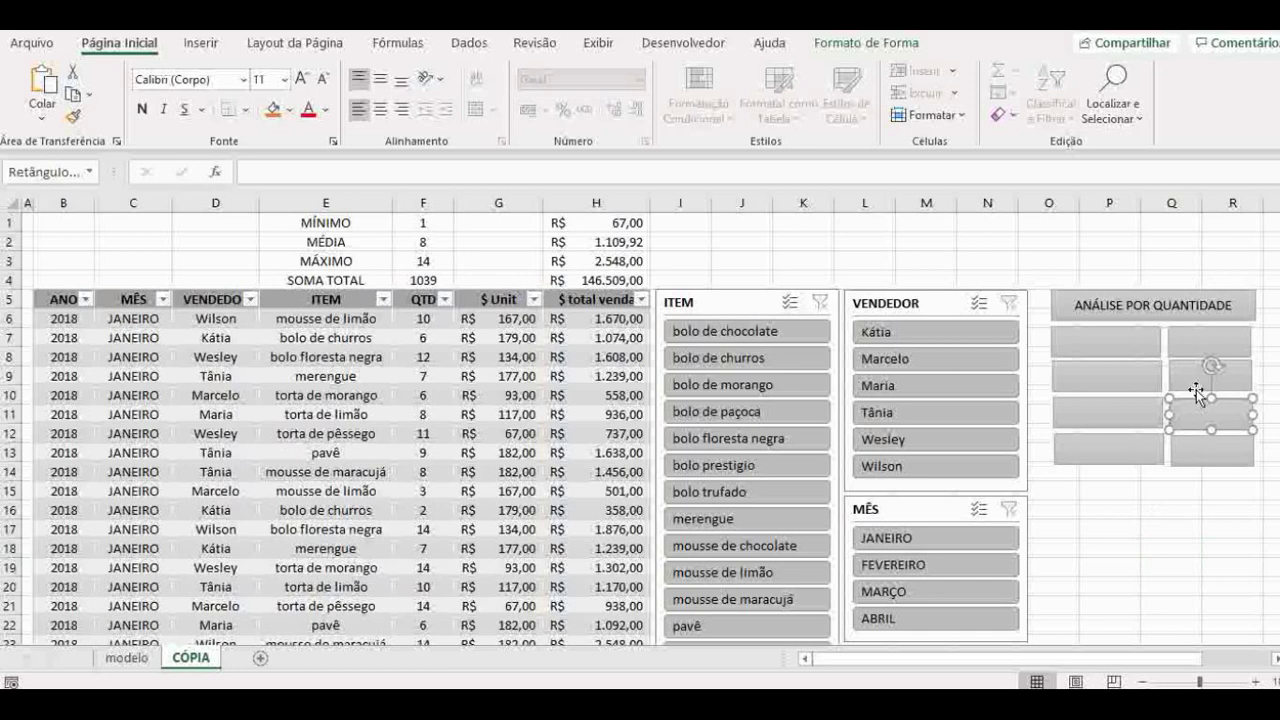
click(1194, 376)
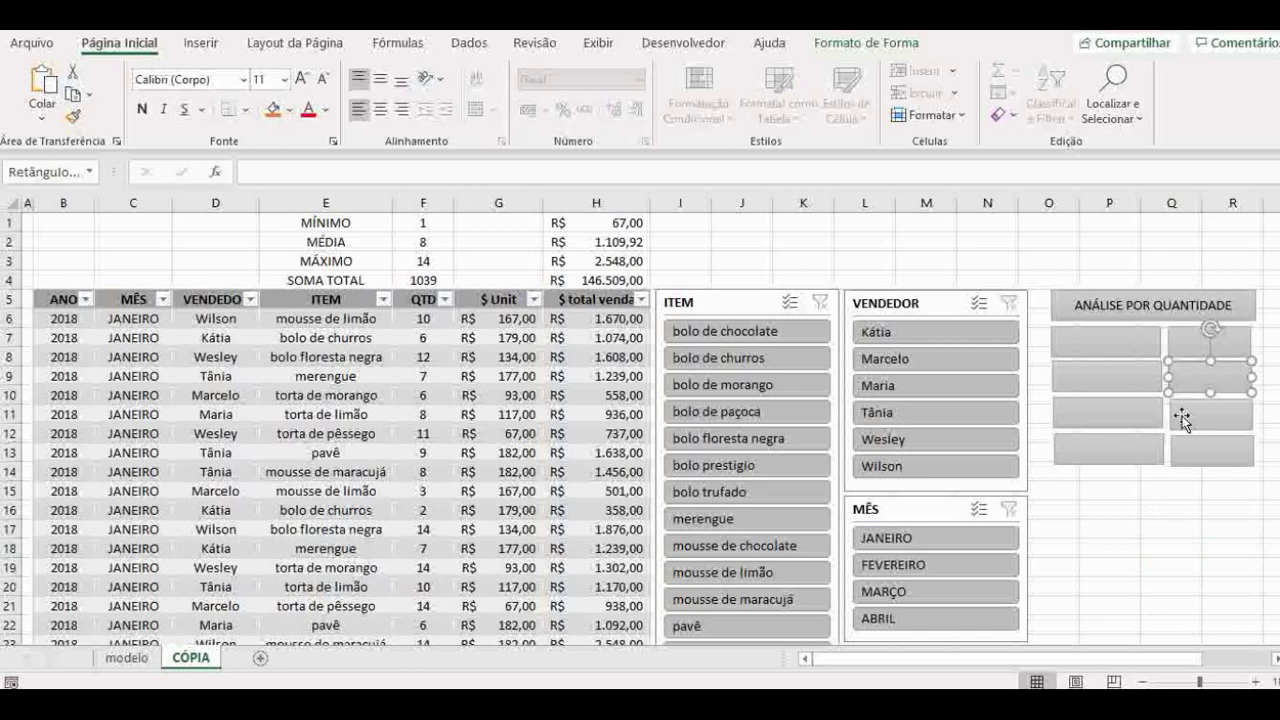
click(1205, 514)
click(1163, 526)
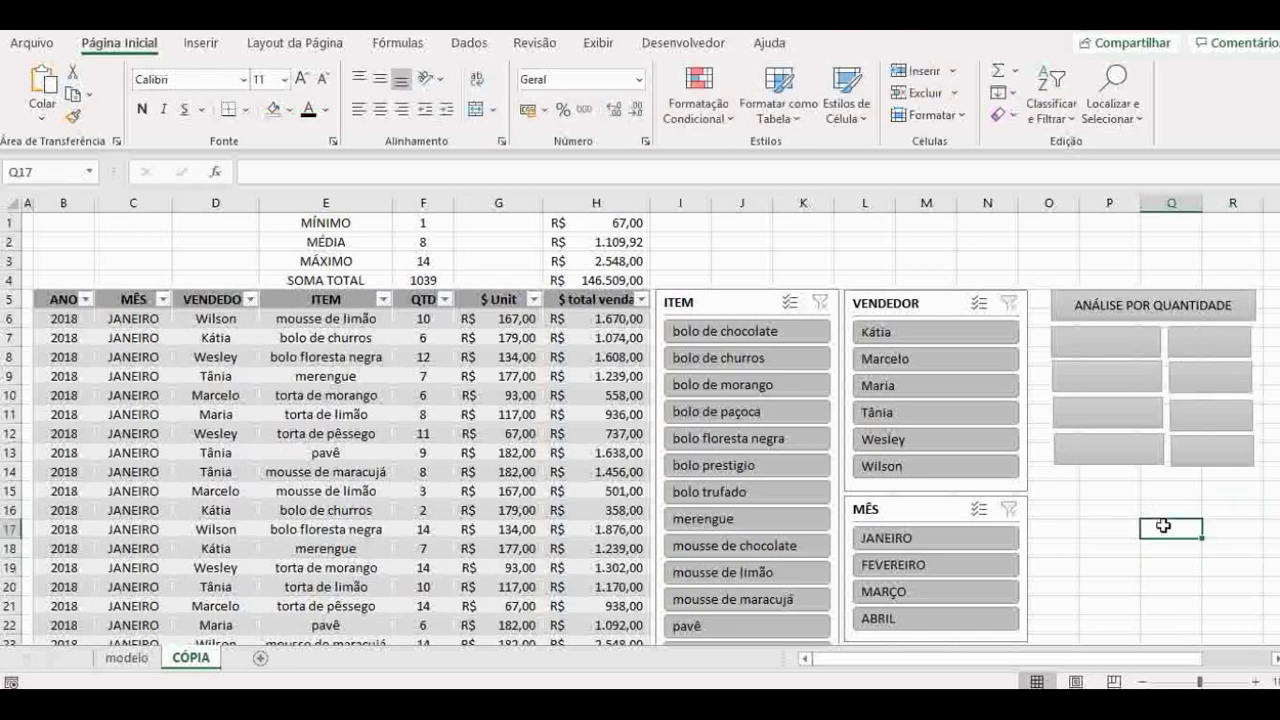
Link the first rectangle of the first column to the MÍNIMO label with the formula =$E$1
click(1082, 342)
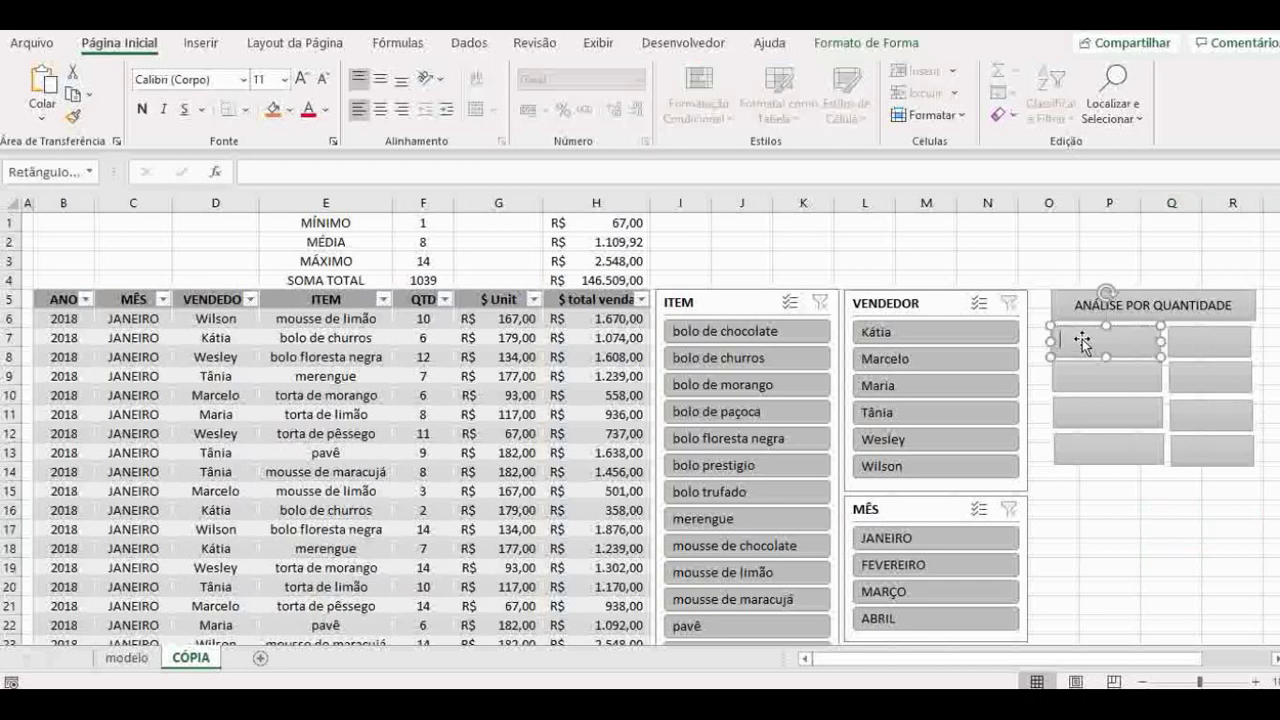
click(844, 176)
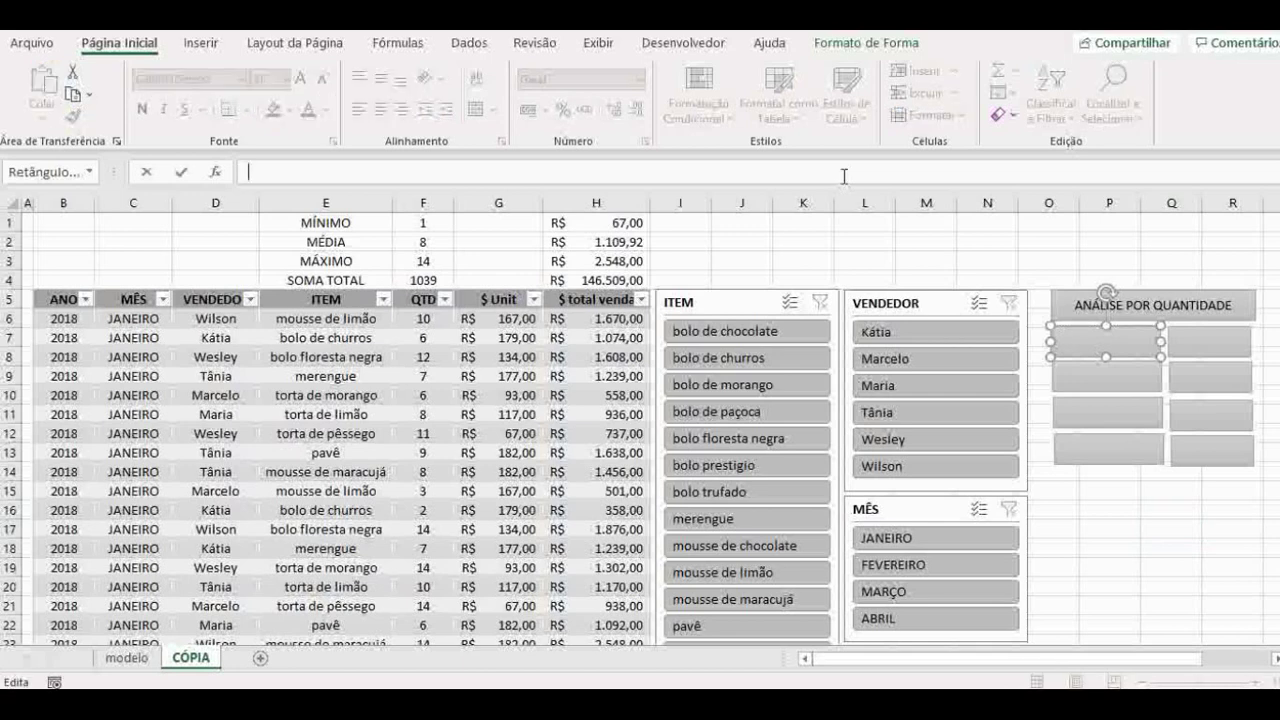
text(=)
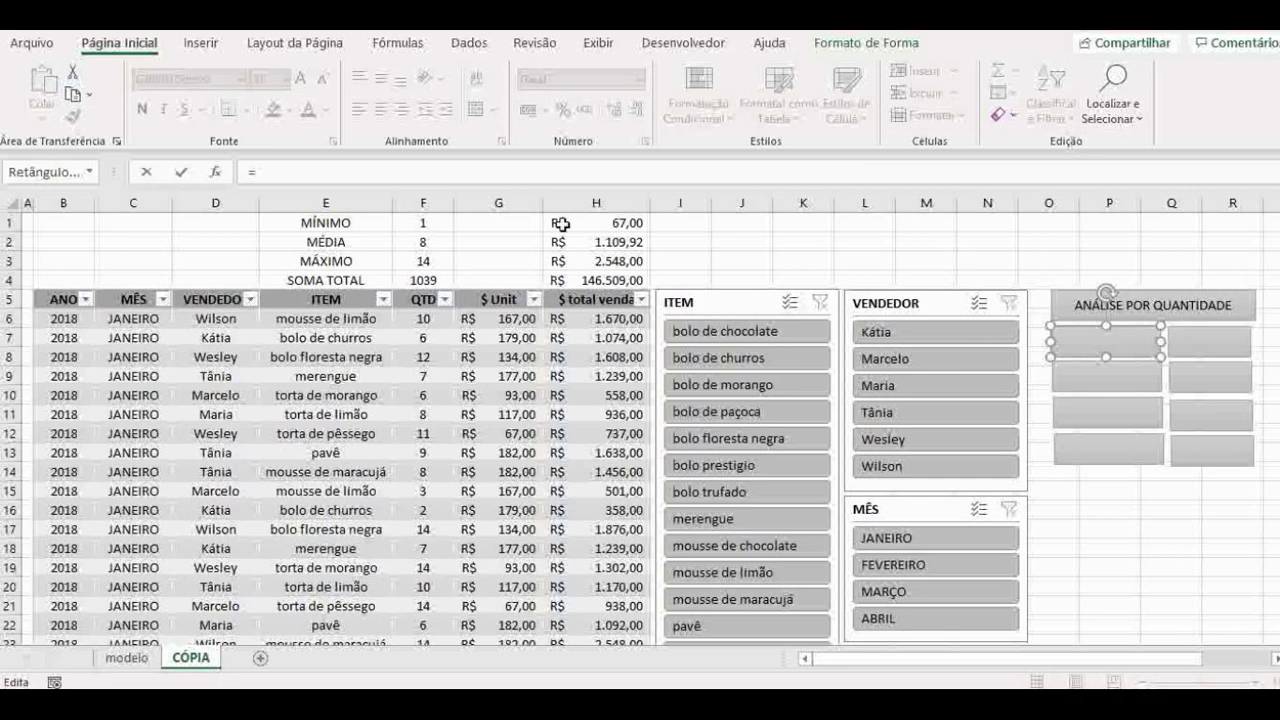
click(340, 223)
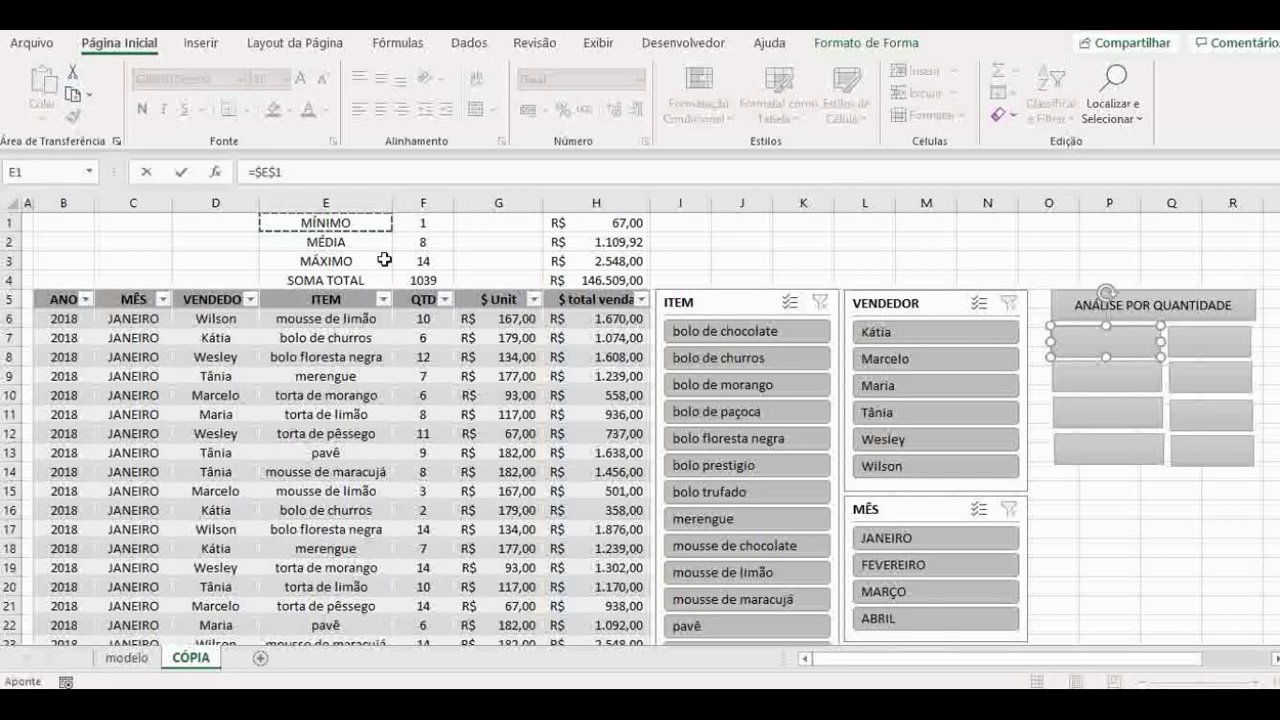
key(Return)
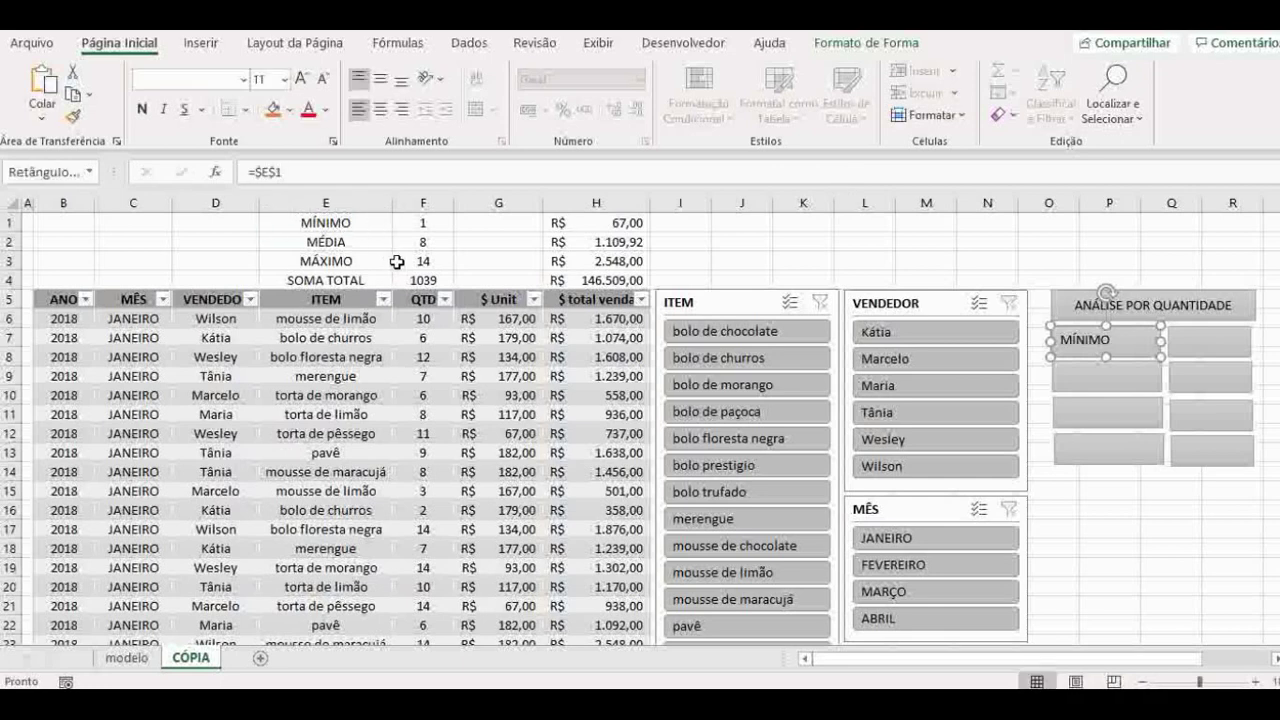
Link the second rectangle of the first column to the MÉDIA label with the formula =$E$2
click(1080, 374)
click(762, 172)
text(=)
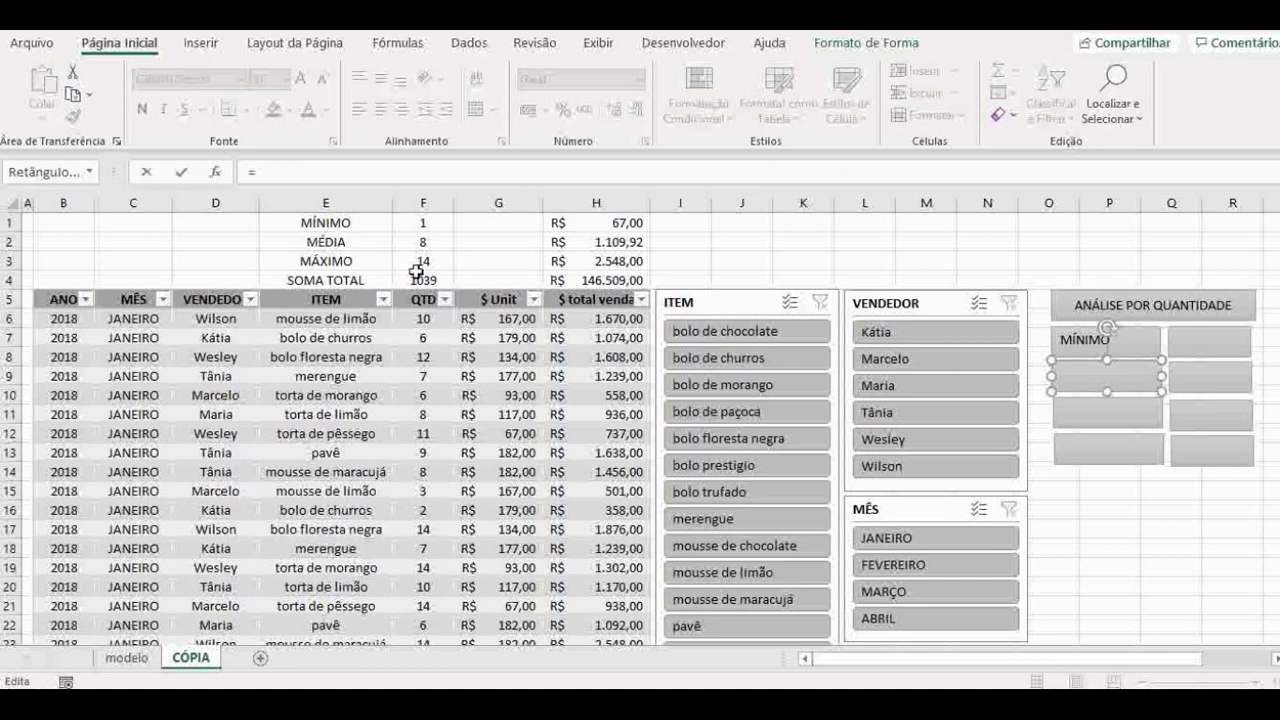
click(357, 247)
key(Return)
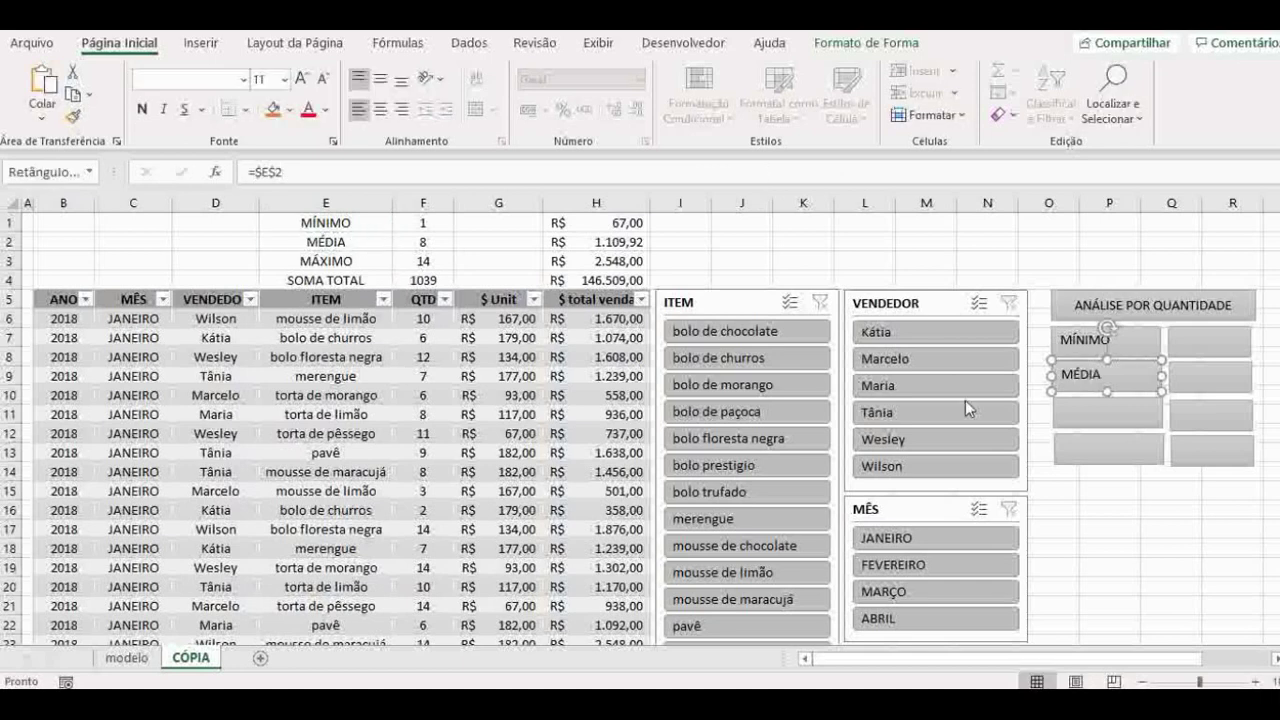
Link the third rectangle of the first column to the MÁXIMO label in cell E3
click(1076, 410)
click(600, 172)
text(=)
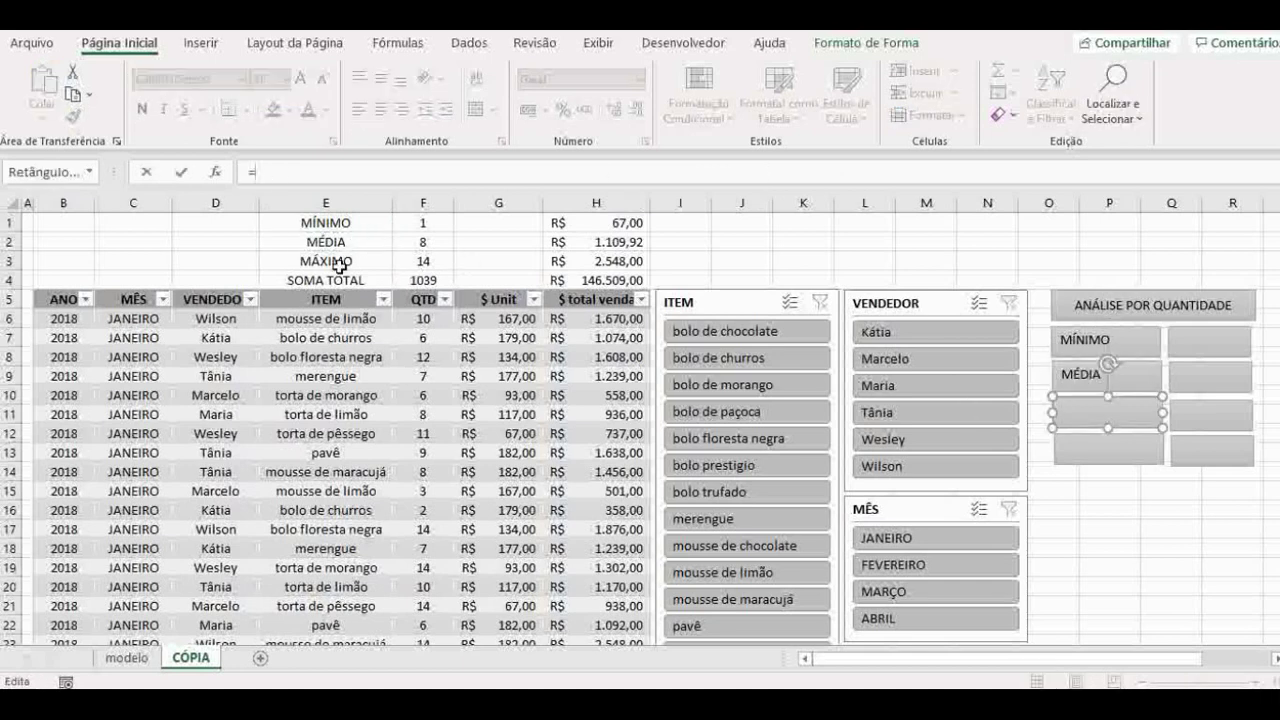
click(335, 260)
key(Return)
Link the fourth rectangle of the first column to the SOMA TOTAL label in cell E4
click(1091, 452)
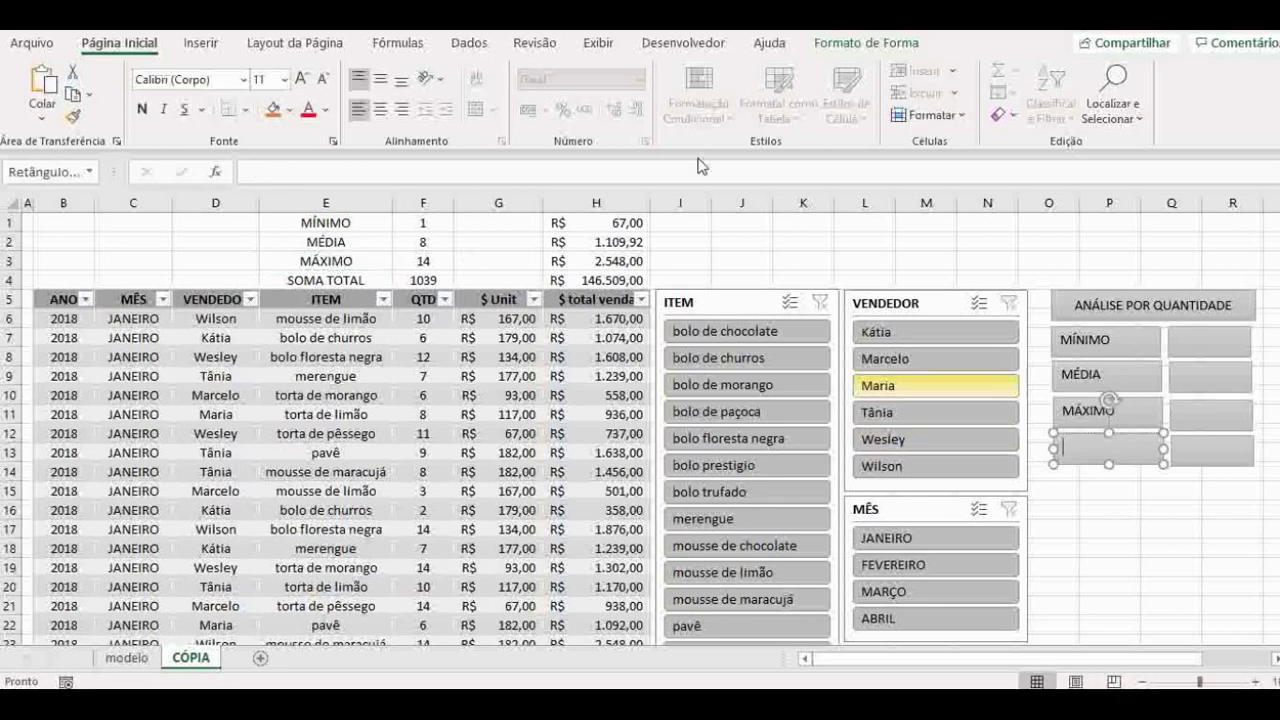
click(700, 172)
text(=)
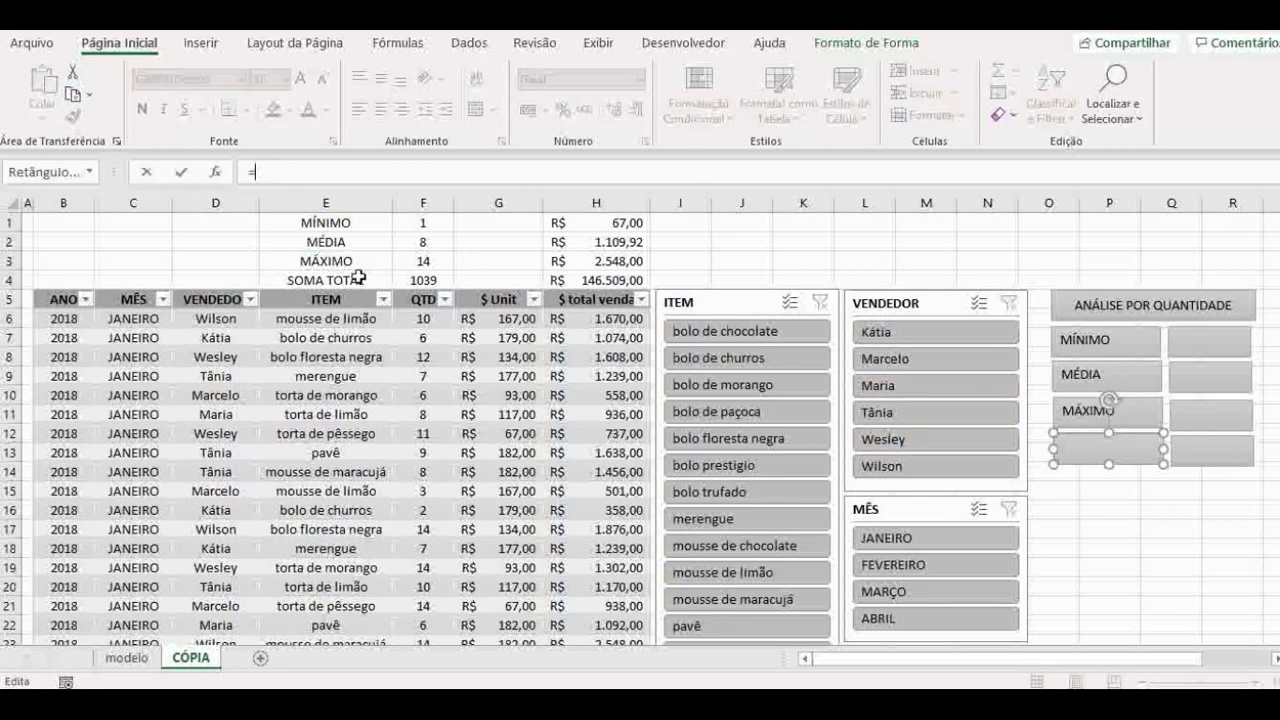
click(362, 277)
key(Return)
click(1150, 549)
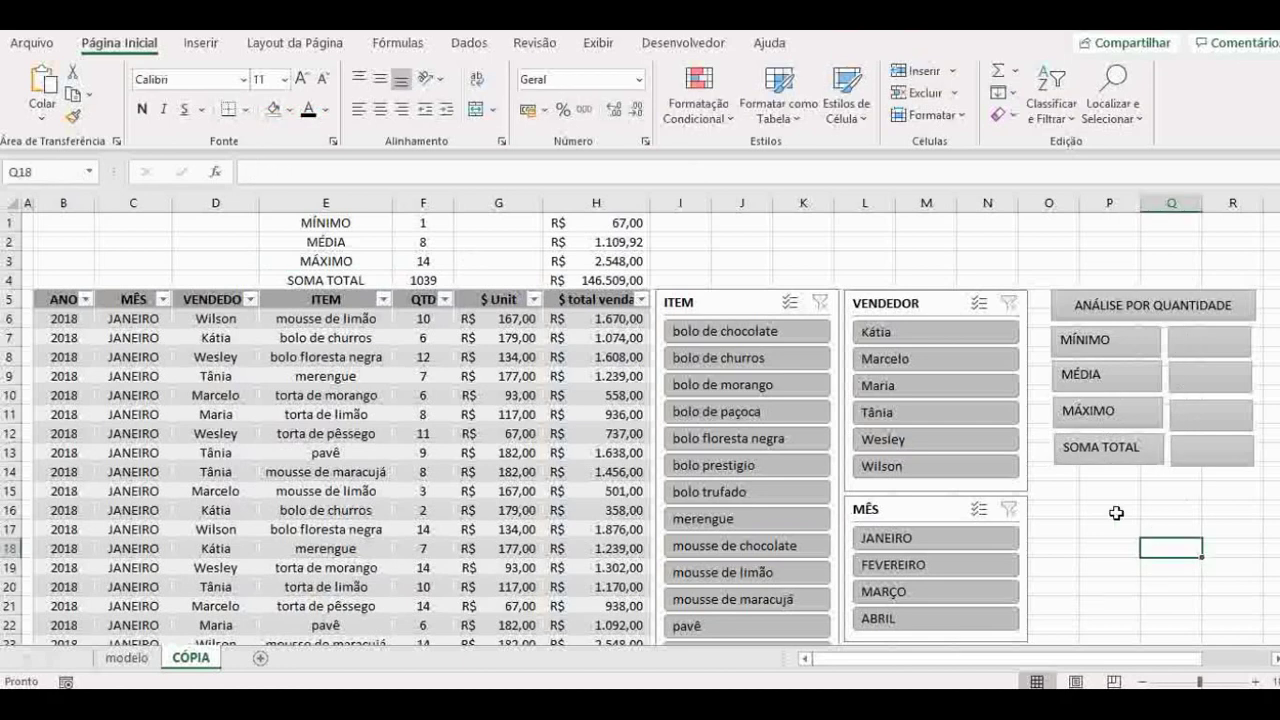
Group the ANÁLISE POR QUANTIDADE heading with the four label rectangles and the four blank rectangles into one object
click(1066, 310)
ctrl+click(1072, 342)
ctrl+click(1075, 378)
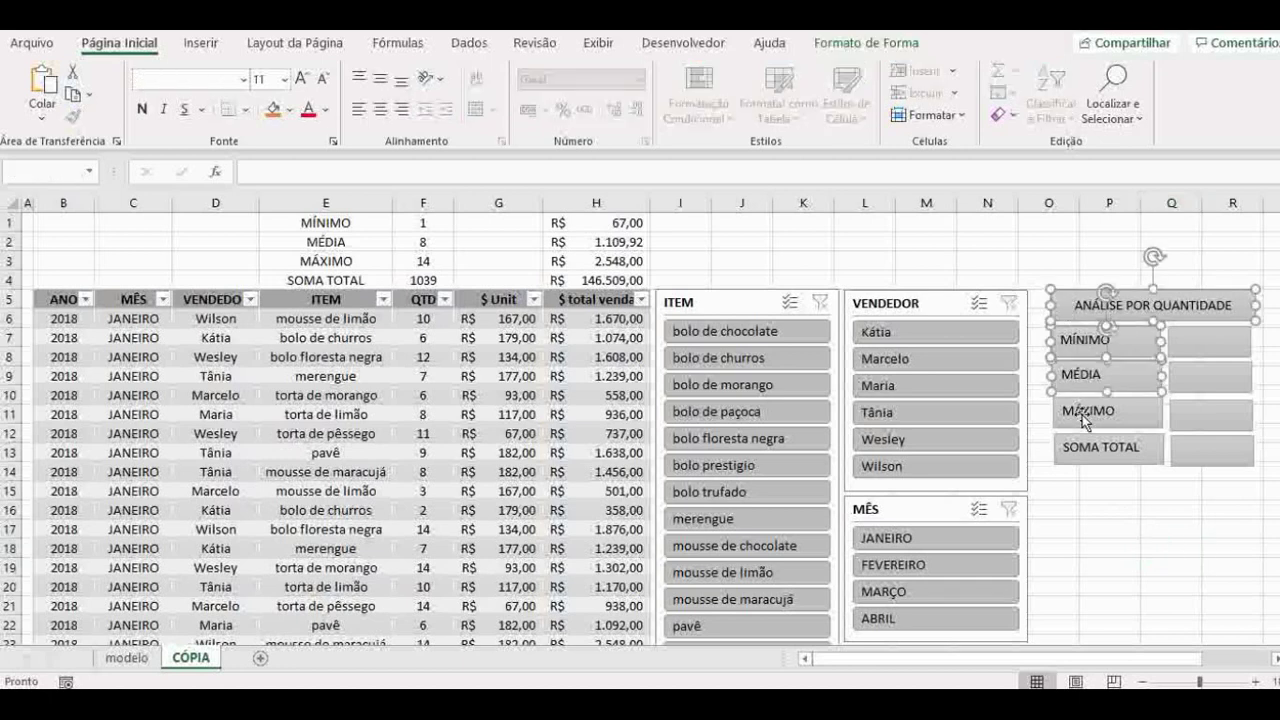
ctrl+click(1078, 412)
ctrl+click(1088, 450)
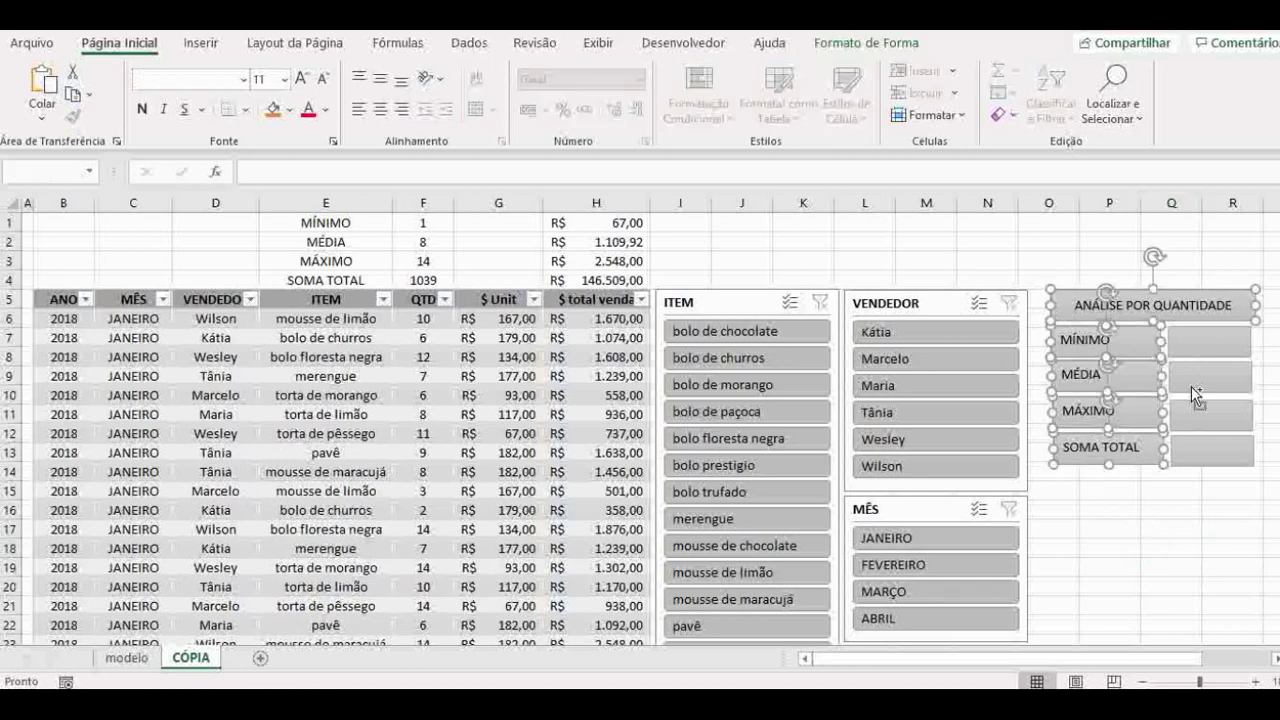
ctrl+click(1197, 345)
ctrl+click(1197, 378)
ctrl+click(1192, 428)
ctrl+click(1193, 453)
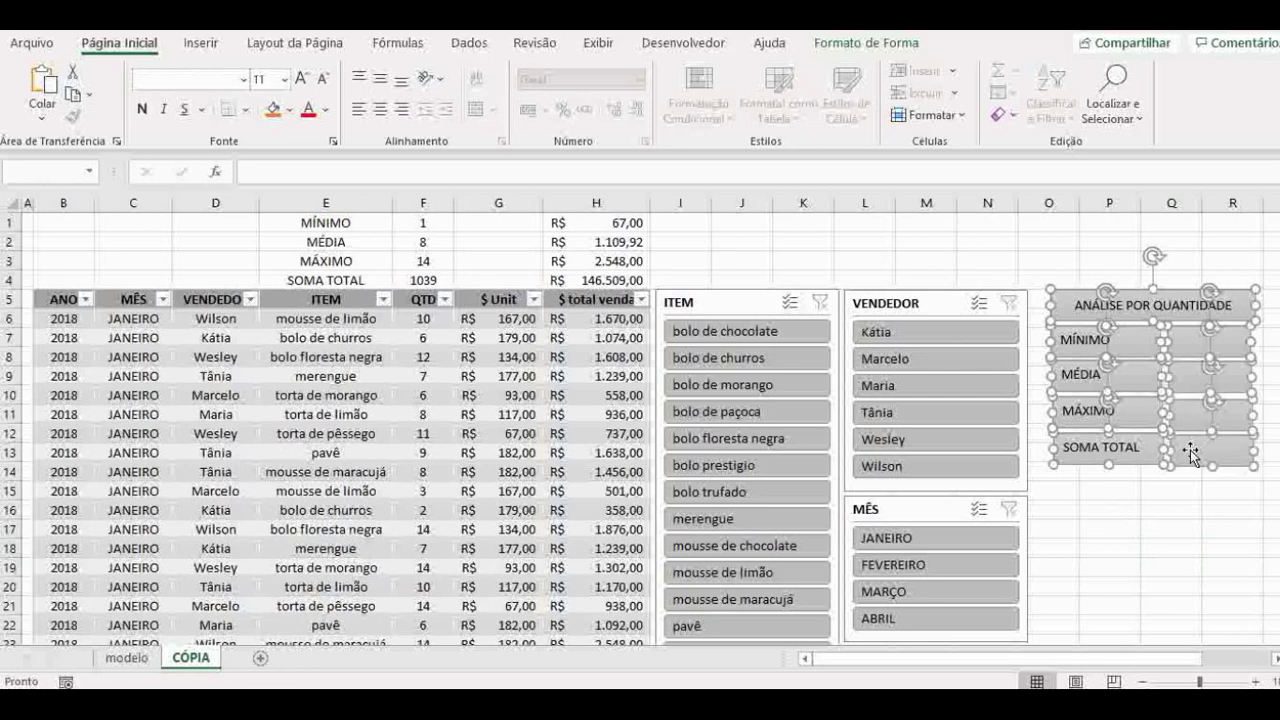
right_click(1192, 455)
mouse_move(1068, 240)
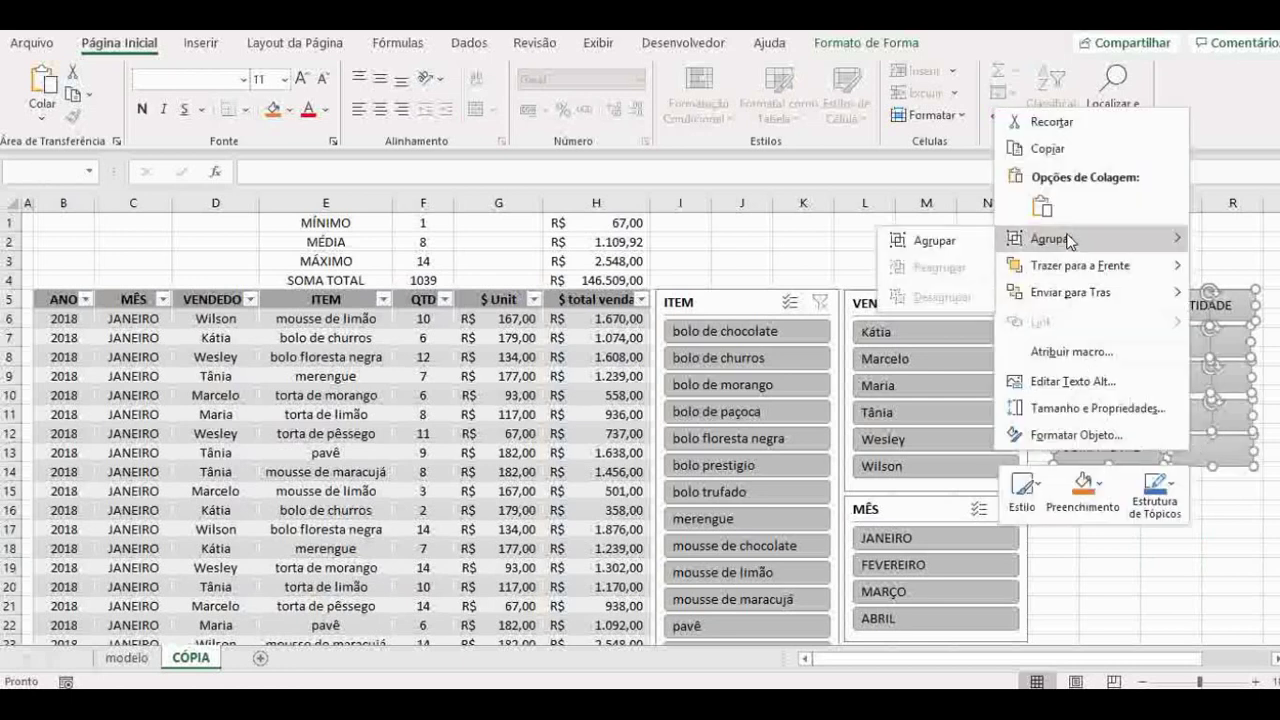
click(958, 238)
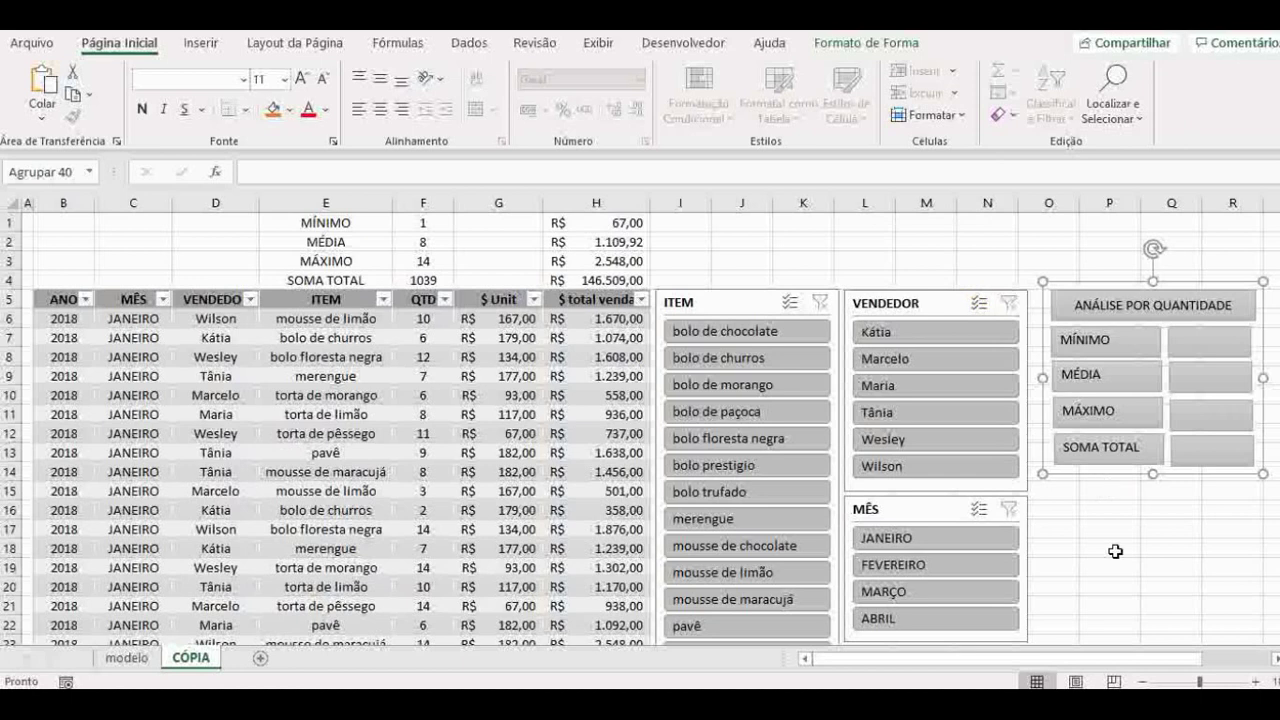
Duplicate the grouped quantity panel and place the copy directly beneath the original, aligned with it
key(ctrl+d)
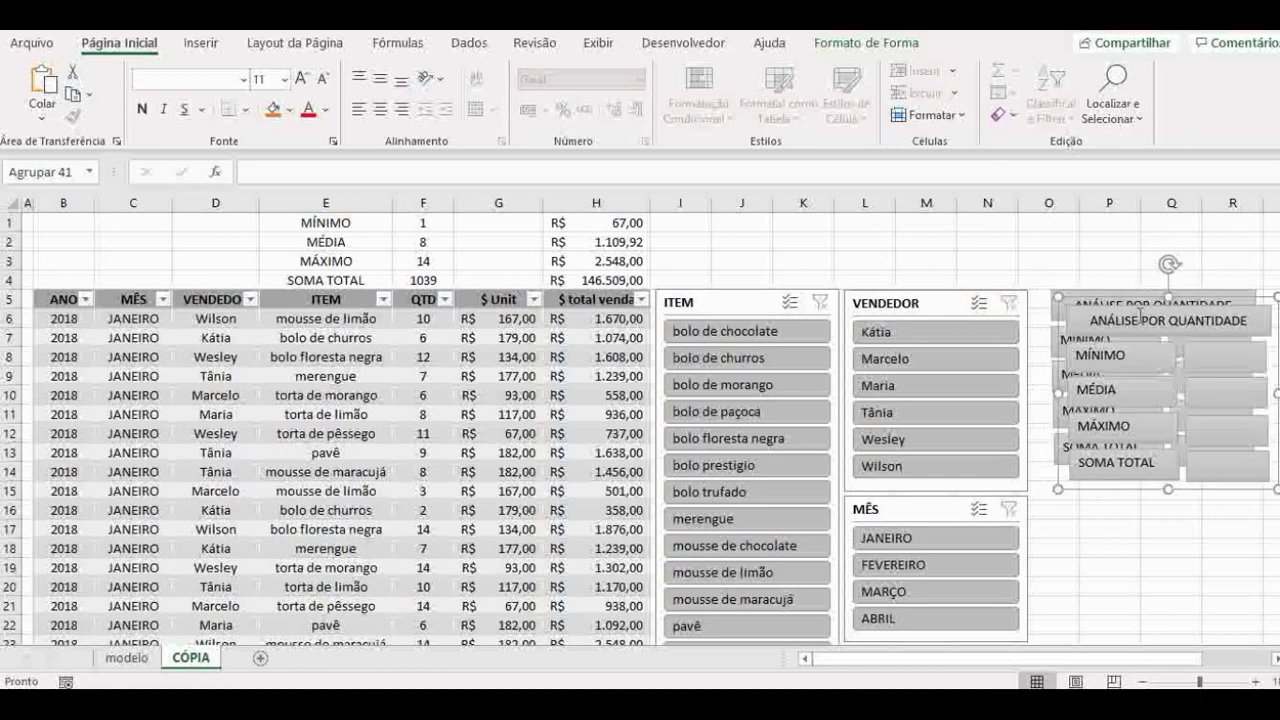
click(1146, 388)
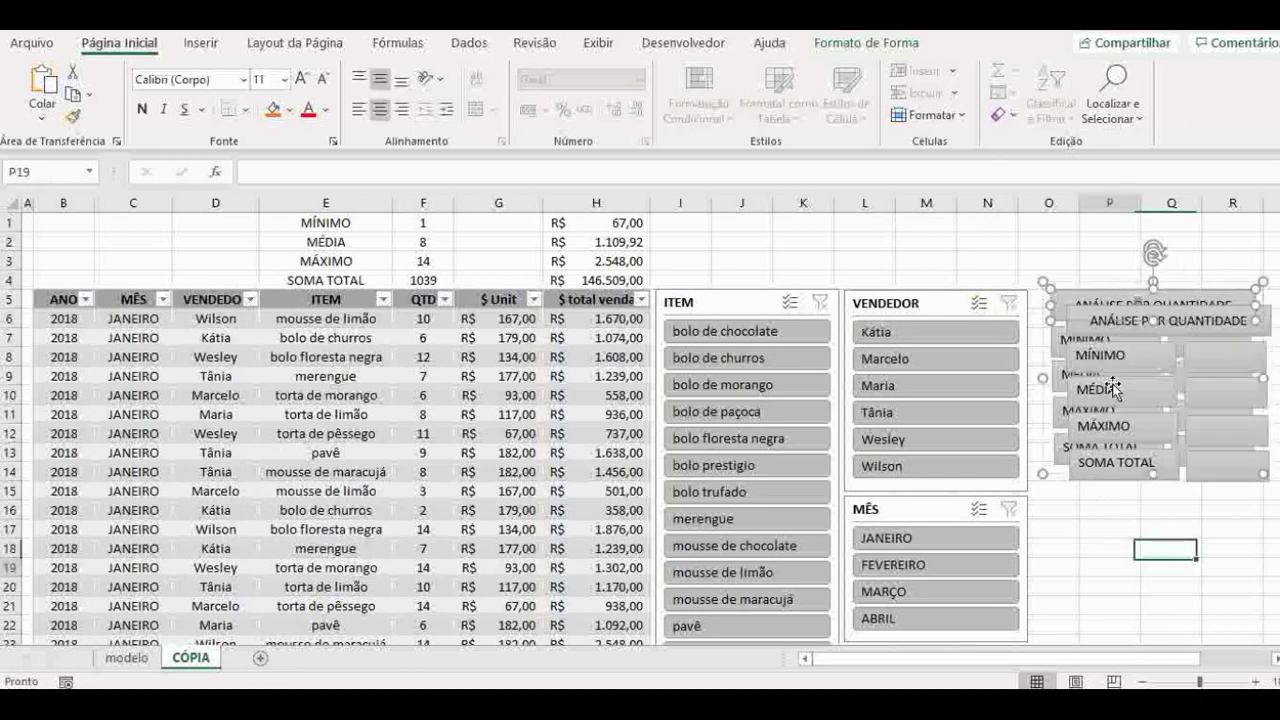
click(1080, 305)
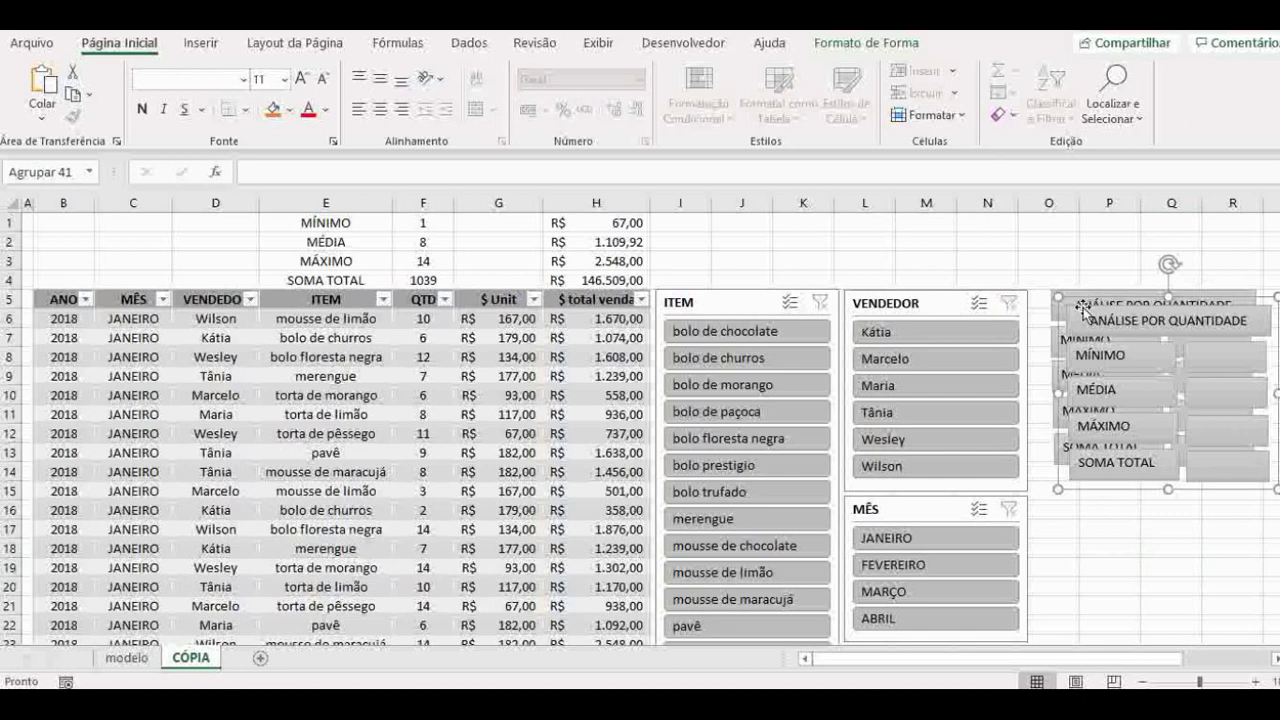
drag(1081, 305, 1078, 512)
drag(1073, 485, 1071, 480)
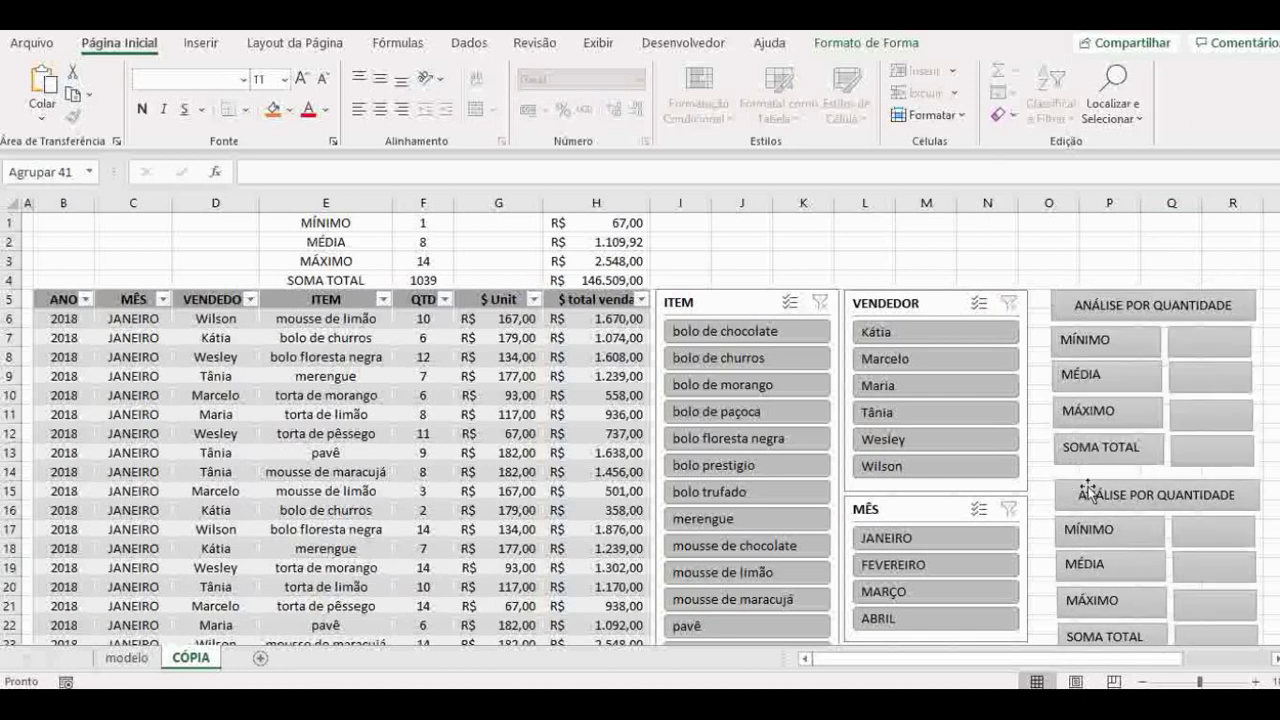
Change the heading of the copied panel to "ANÁLISE POR VALOR DE VENDA"
click(1163, 500)
double_click(1181, 505)
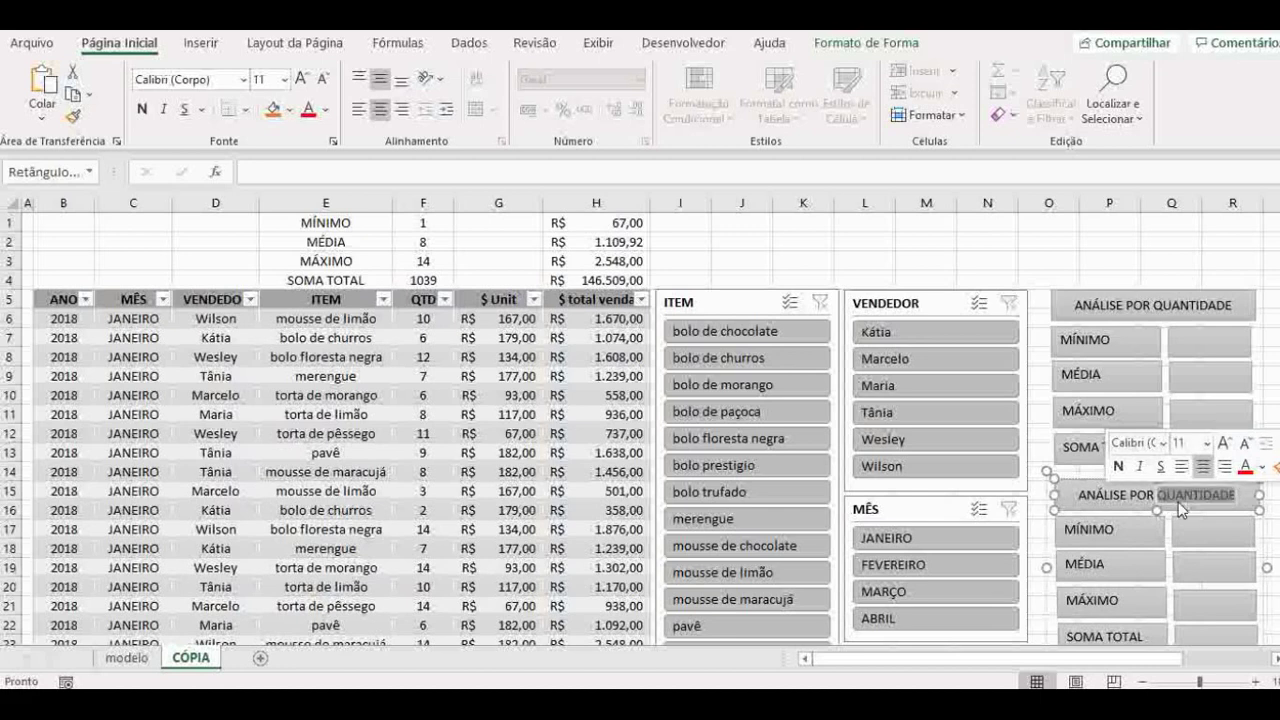
text(VAL)
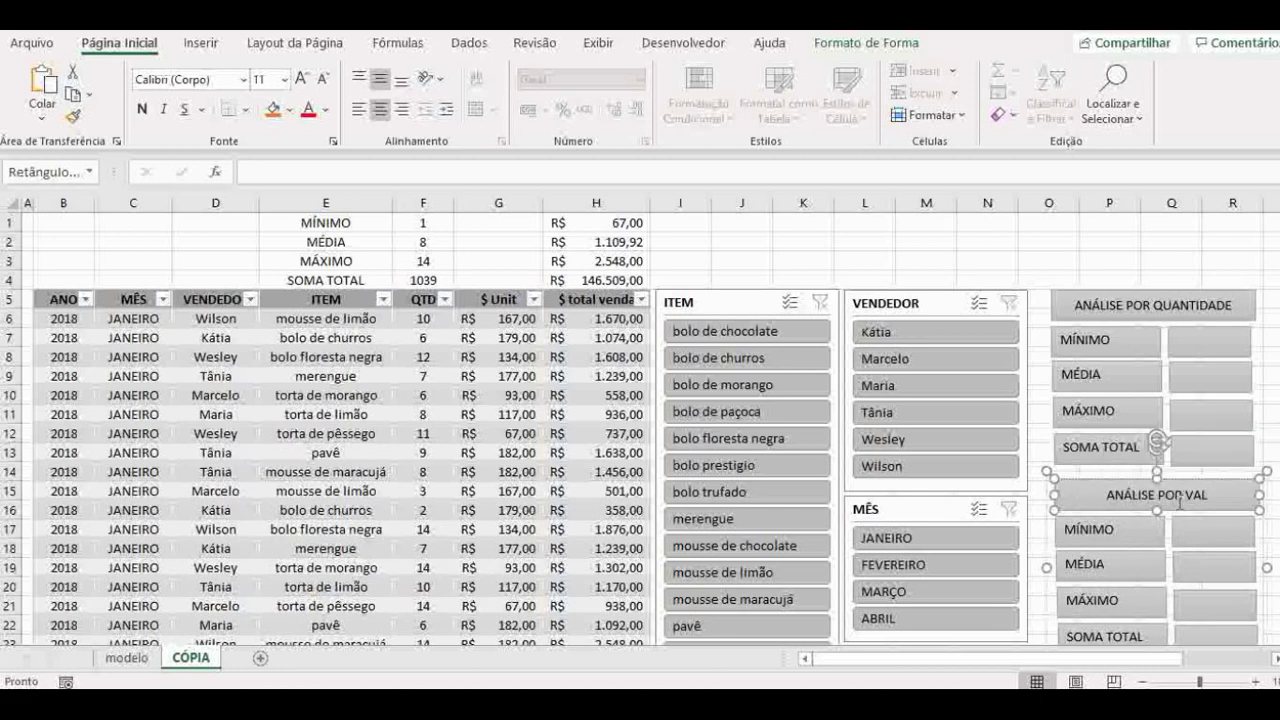
text(OR DE VENDA)
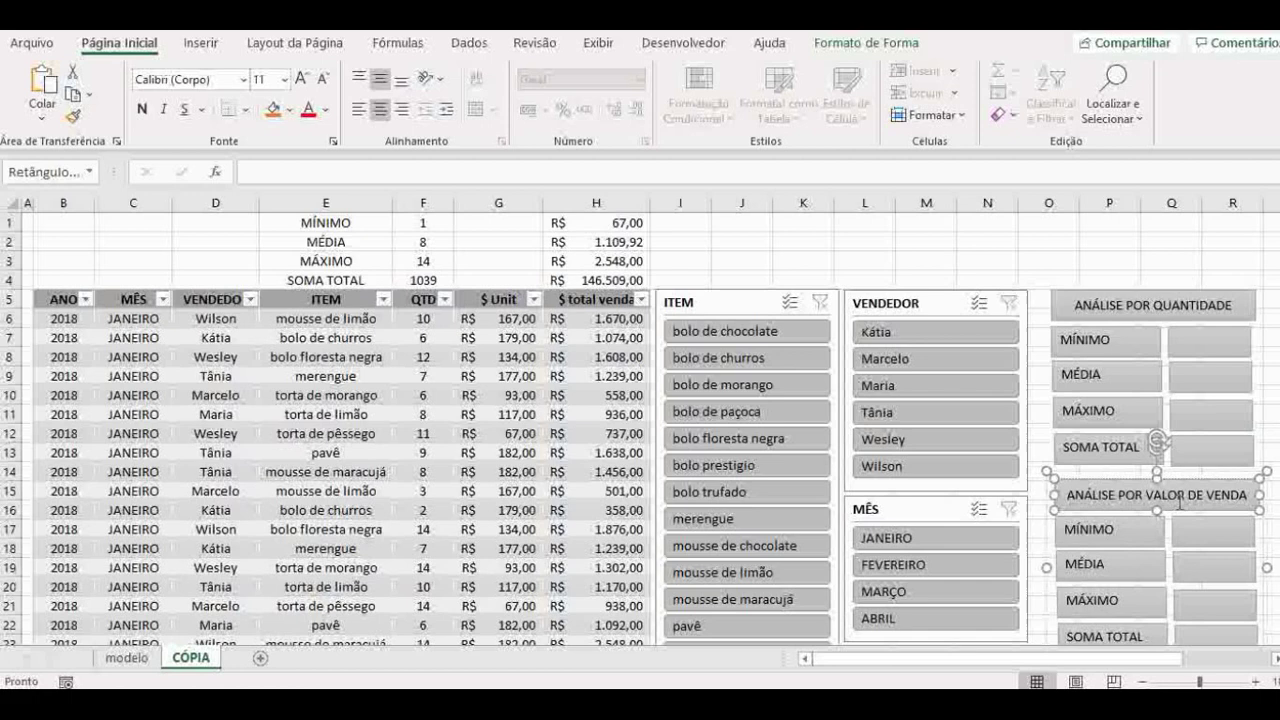
click(1167, 241)
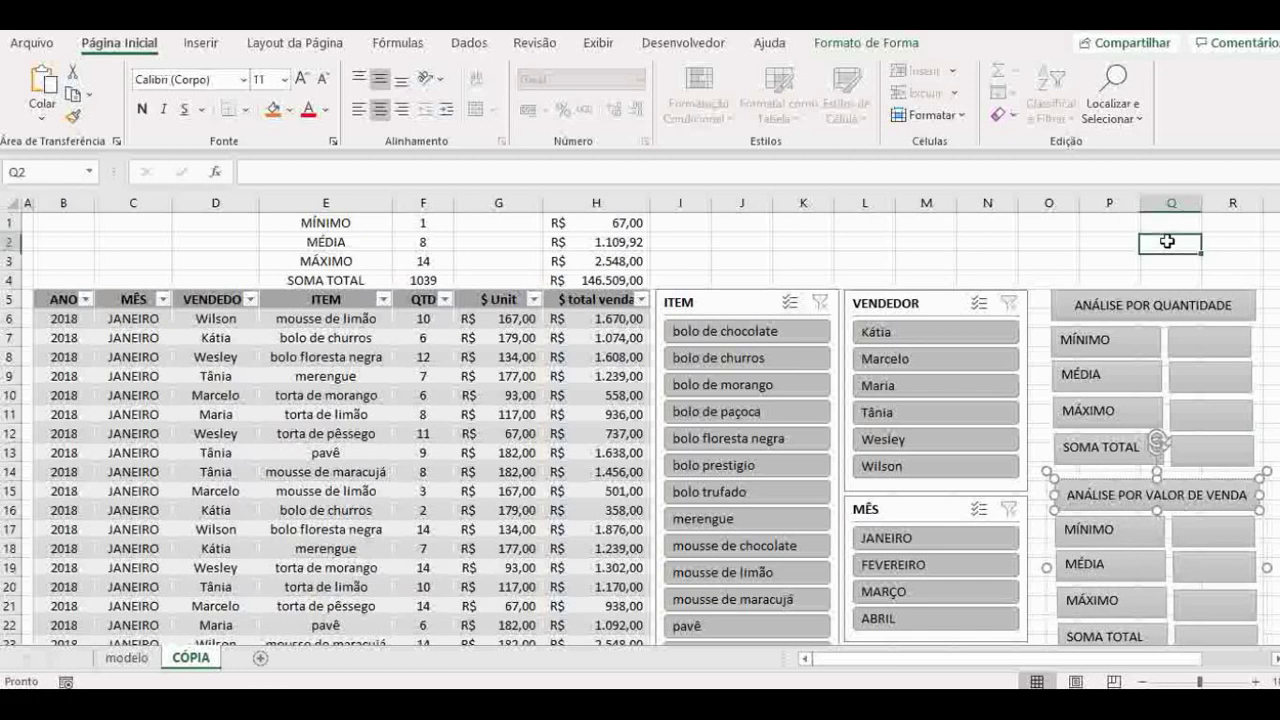
Link the blank rectangle beside MÍNIMO in the quantity panel to cell F1
click(1203, 339)
click(1204, 341)
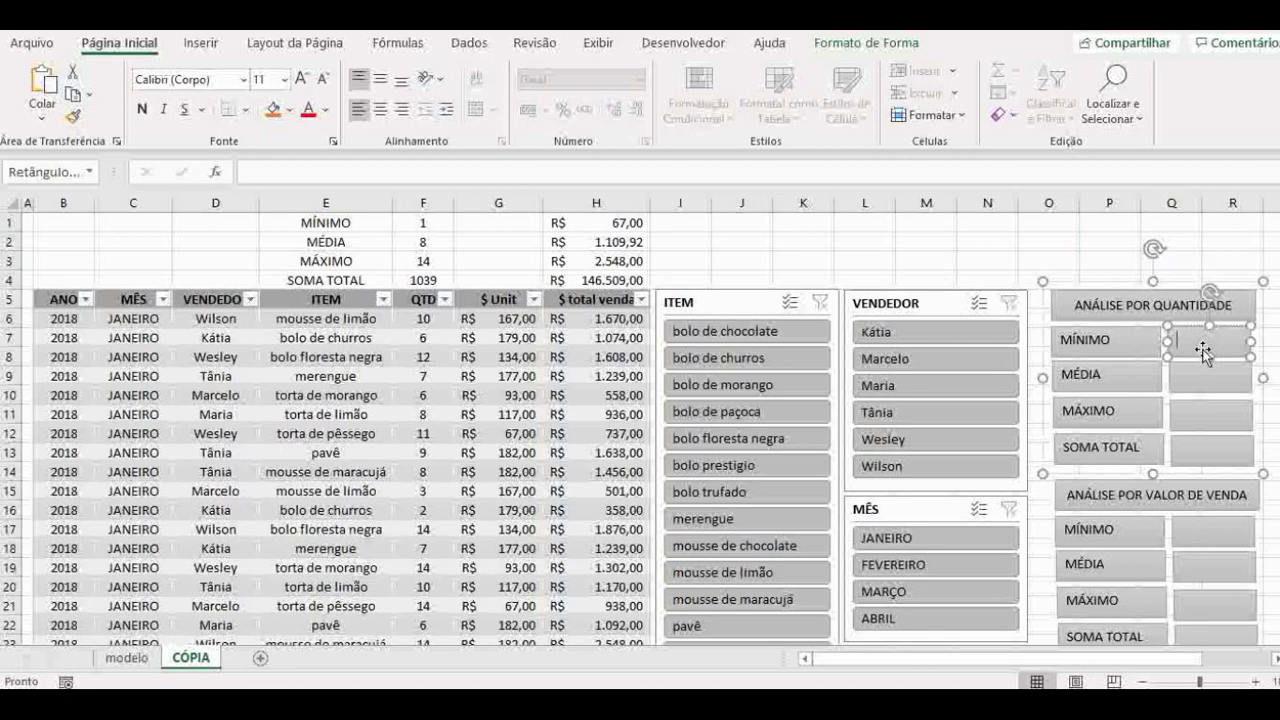
click(719, 172)
text(=)
click(423, 222)
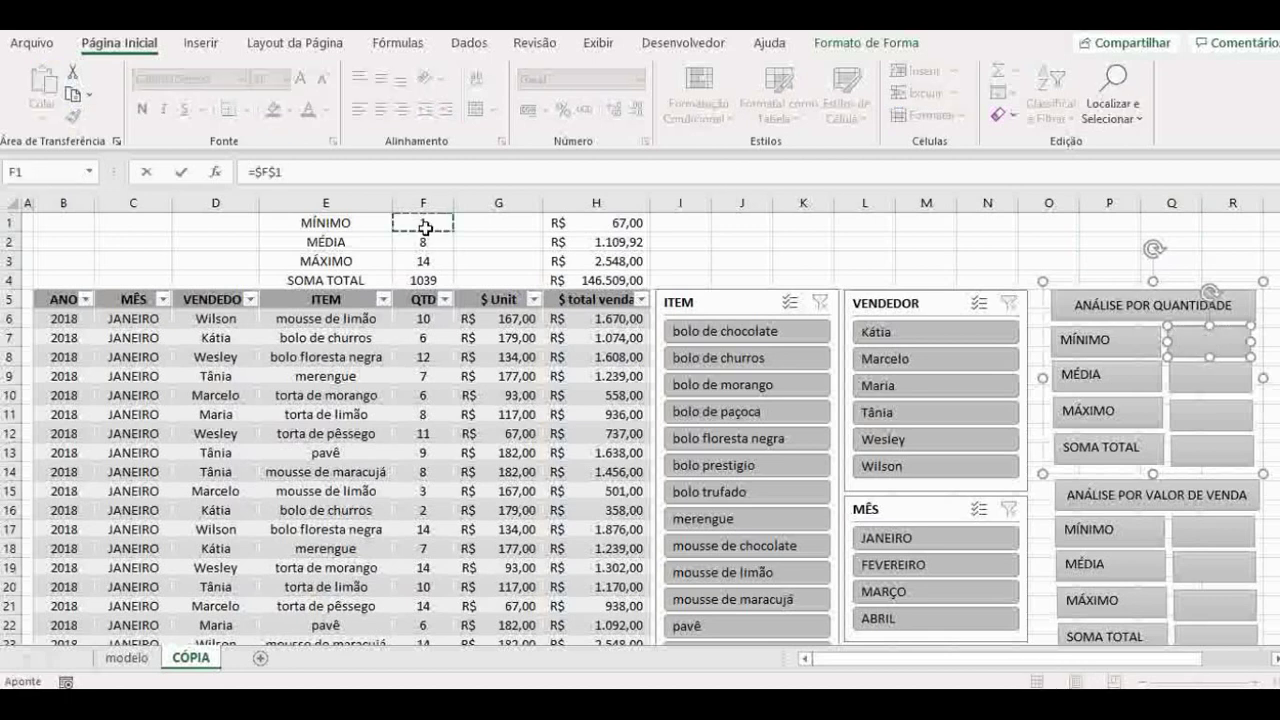
key(Return)
Link the blank rectangle beside MÉDIA in the quantity panel to cell F2
click(1217, 385)
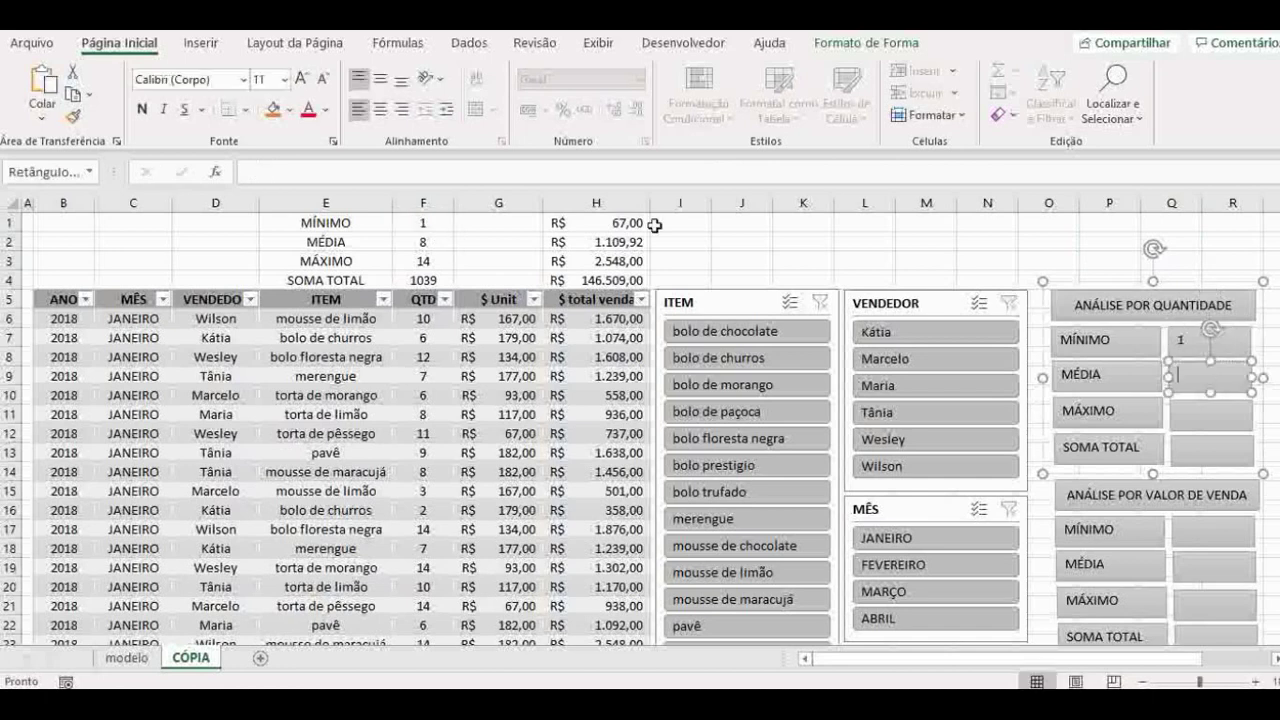
click(646, 172)
text(=)
click(437, 240)
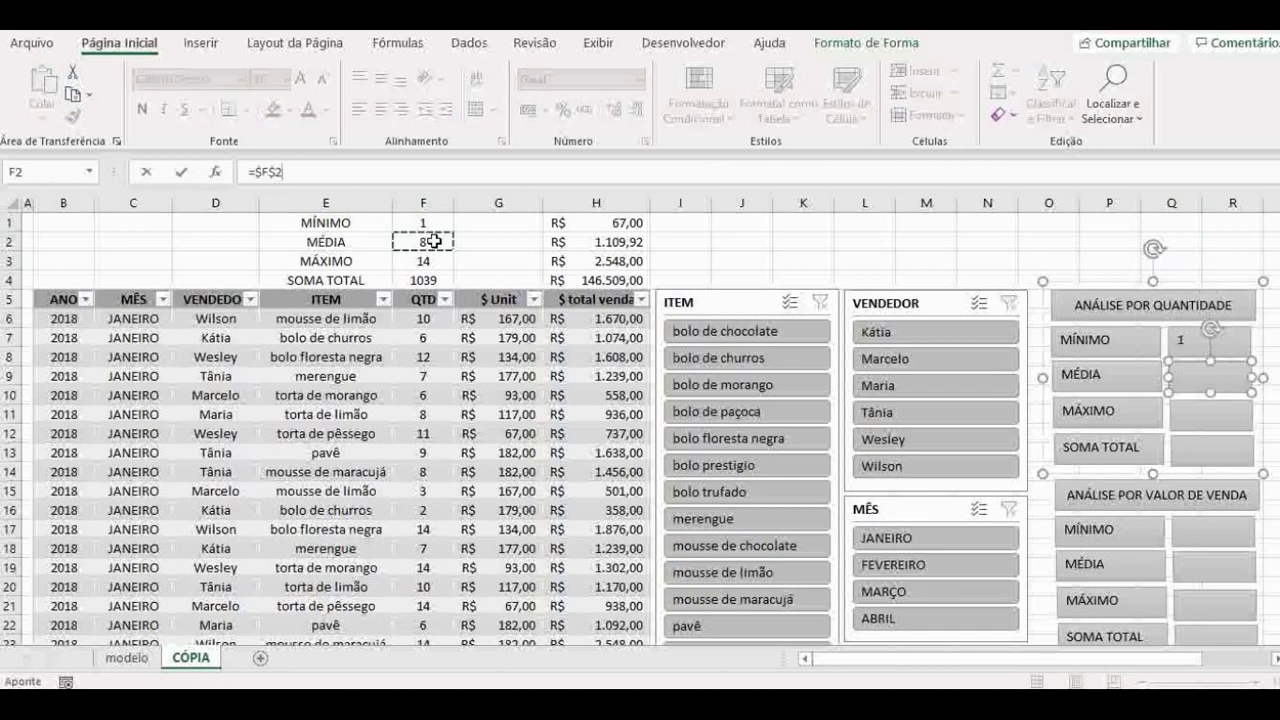
key(Return)
Link the blank rectangle beside MÁXIMO in the quantity panel to cell F3
click(1191, 412)
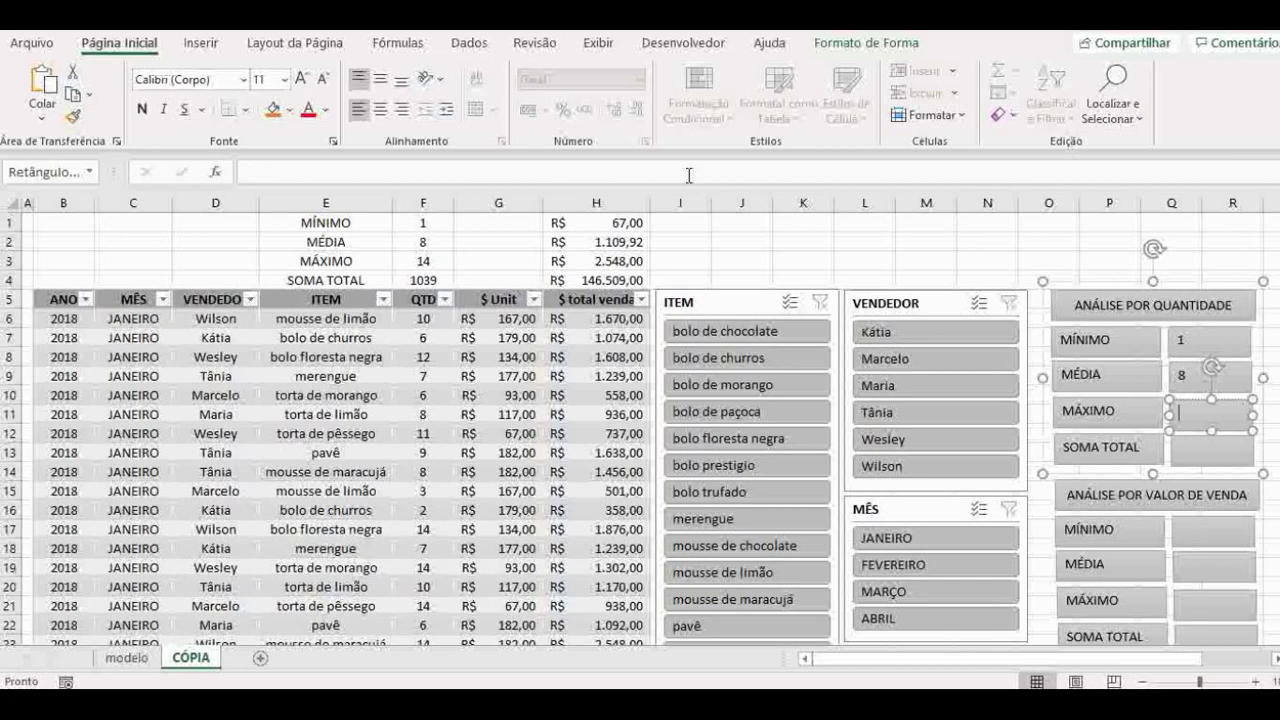
click(686, 172)
text(=)
click(445, 261)
key(Return)
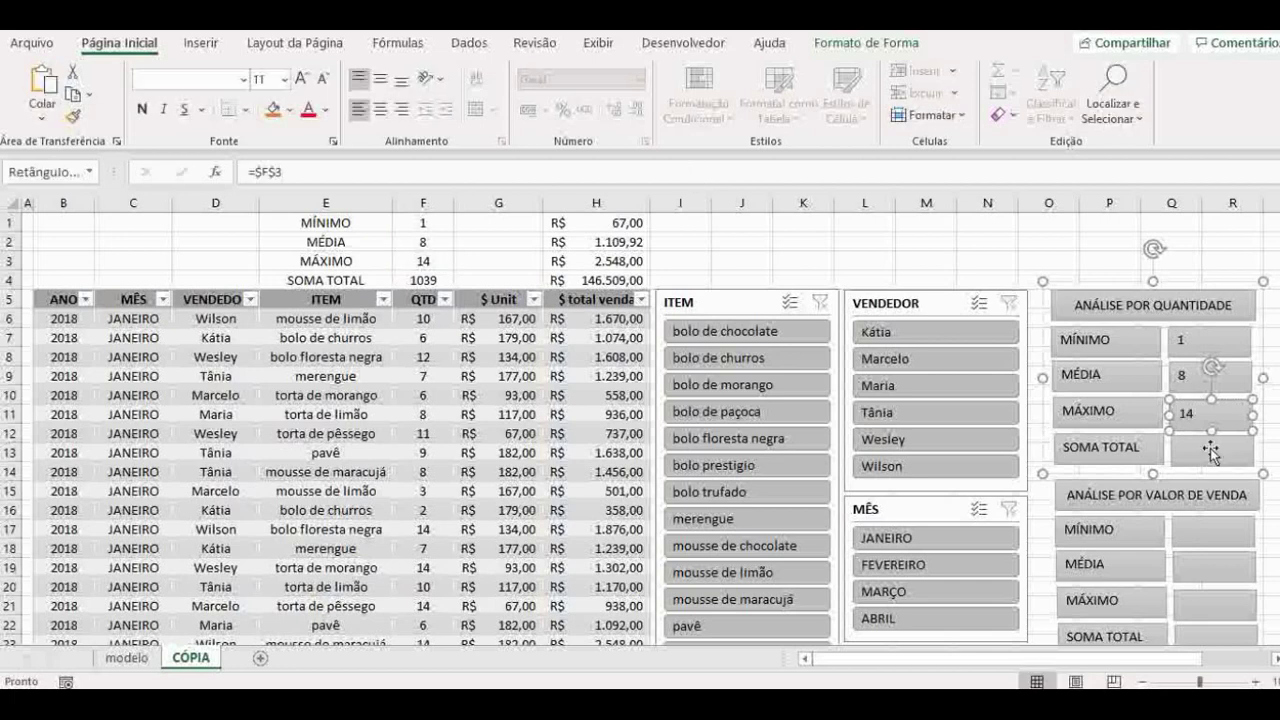
Try to link the blank rectangle beside SOMA TOTAL in the quantity panel to cell F4
click(1210, 452)
text(=)
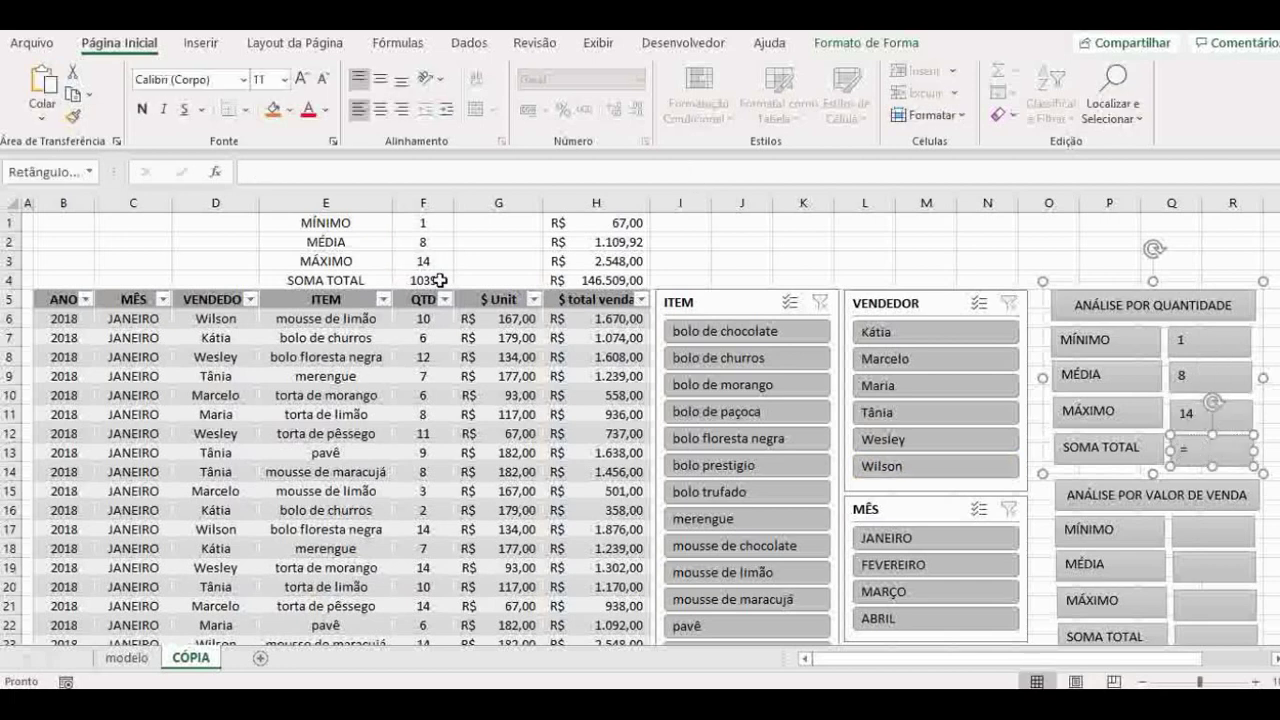
click(438, 280)
key(Return)
click(1213, 531)
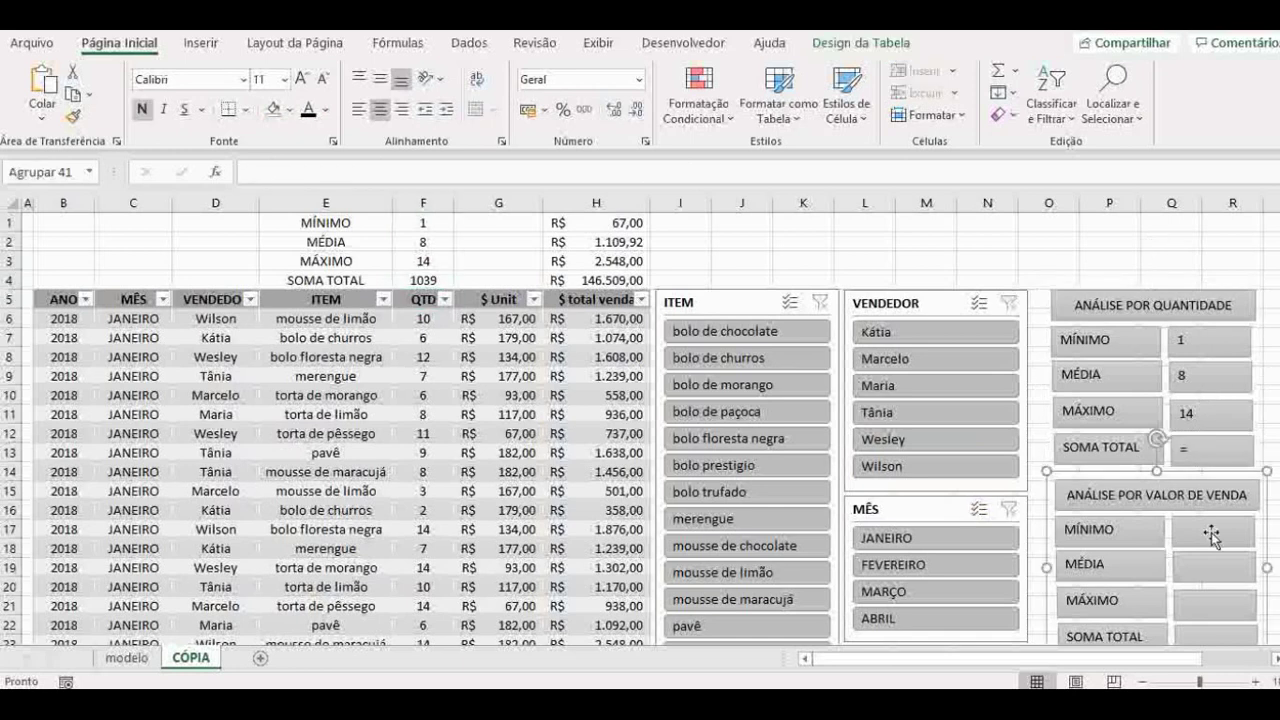
click(1212, 533)
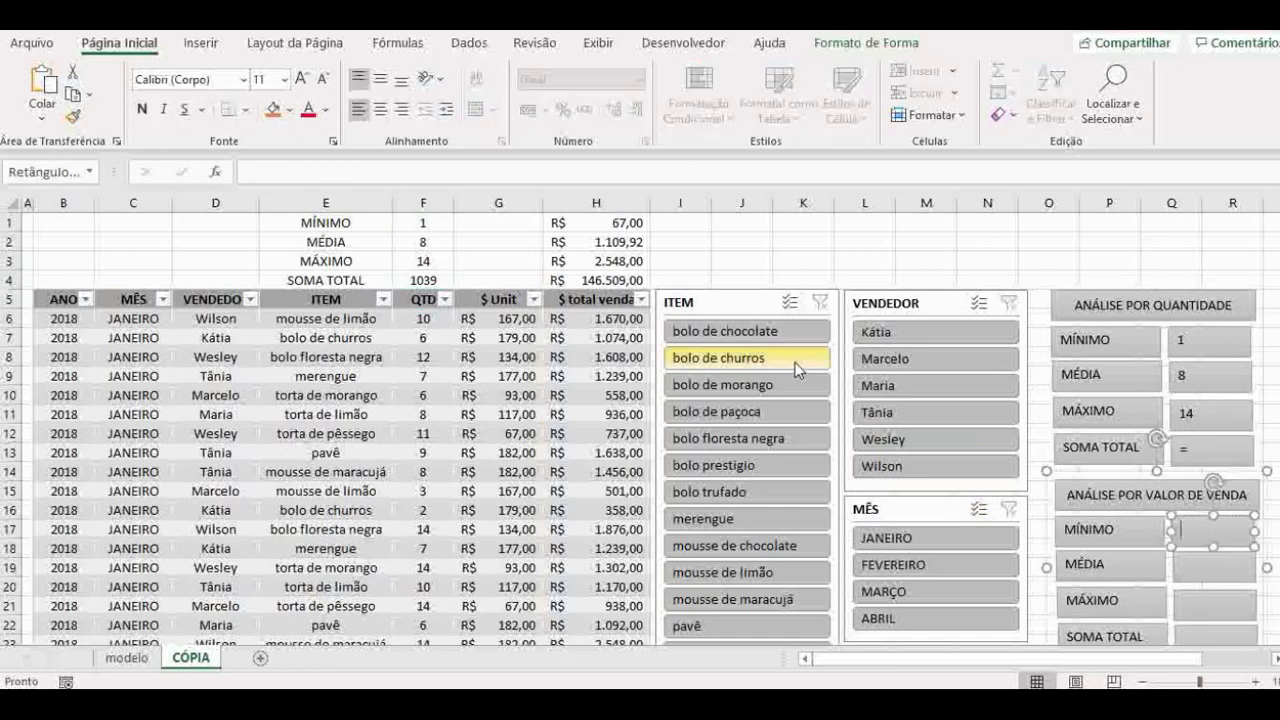
click(410, 178)
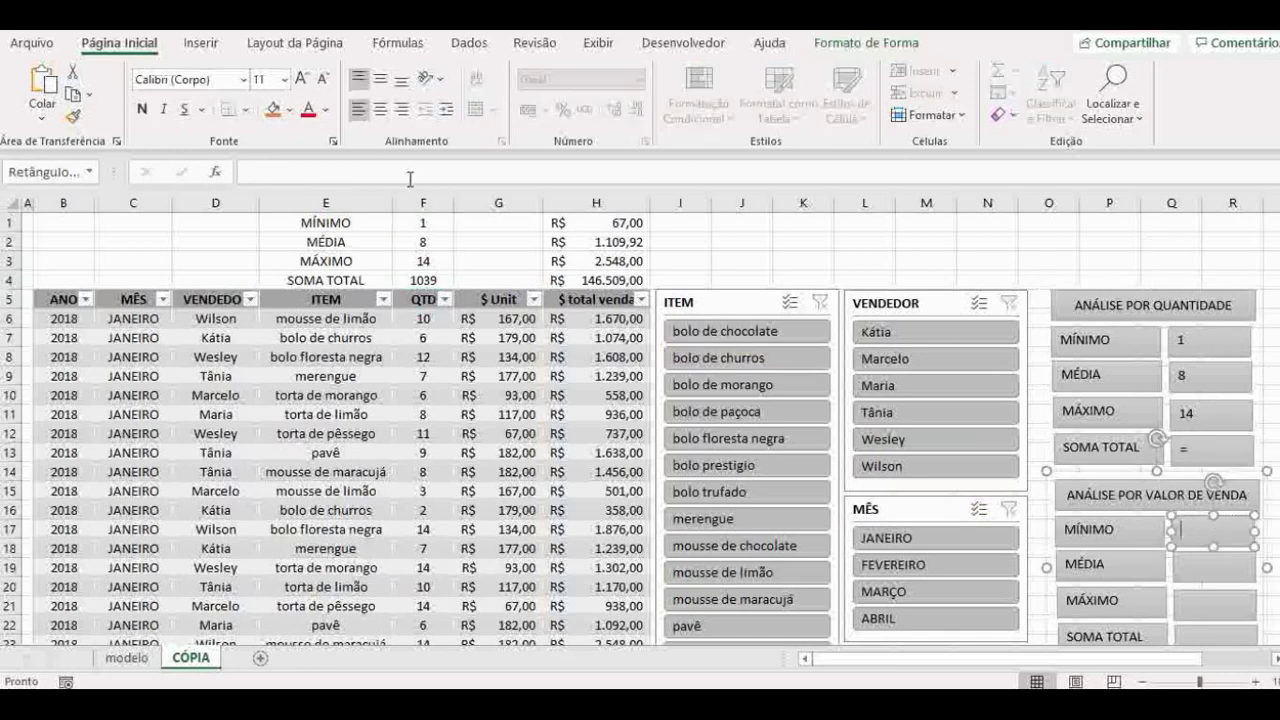
click(612, 242)
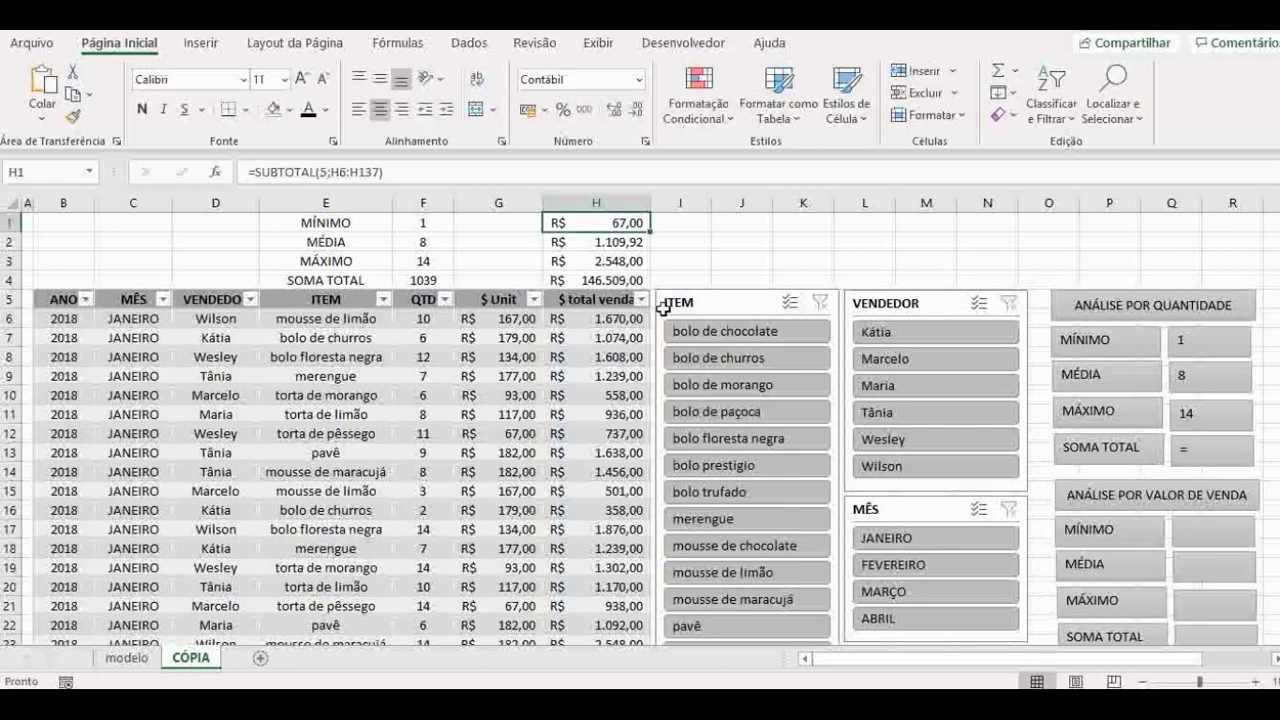
Link the blank rectangle beside MÍNIMO in the sales value panel to cell H1
click(1189, 535)
click(1189, 535)
click(695, 172)
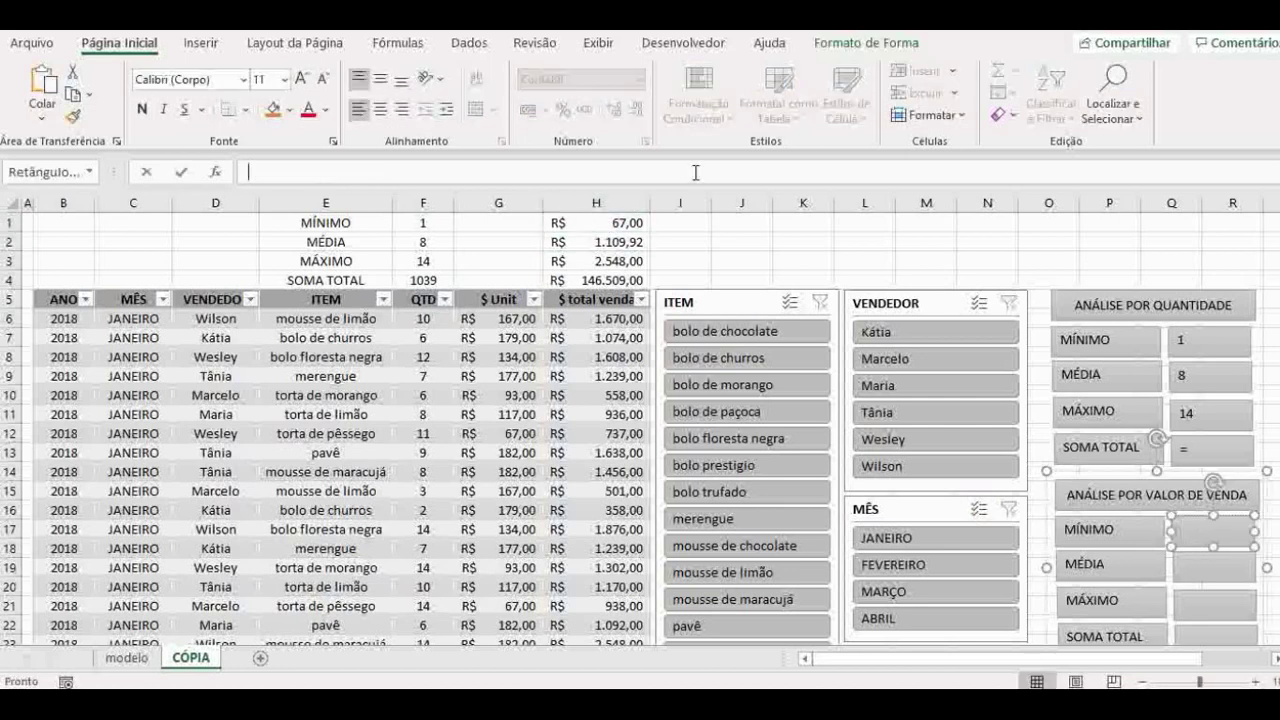
text(=)
click(597, 222)
key(Return)
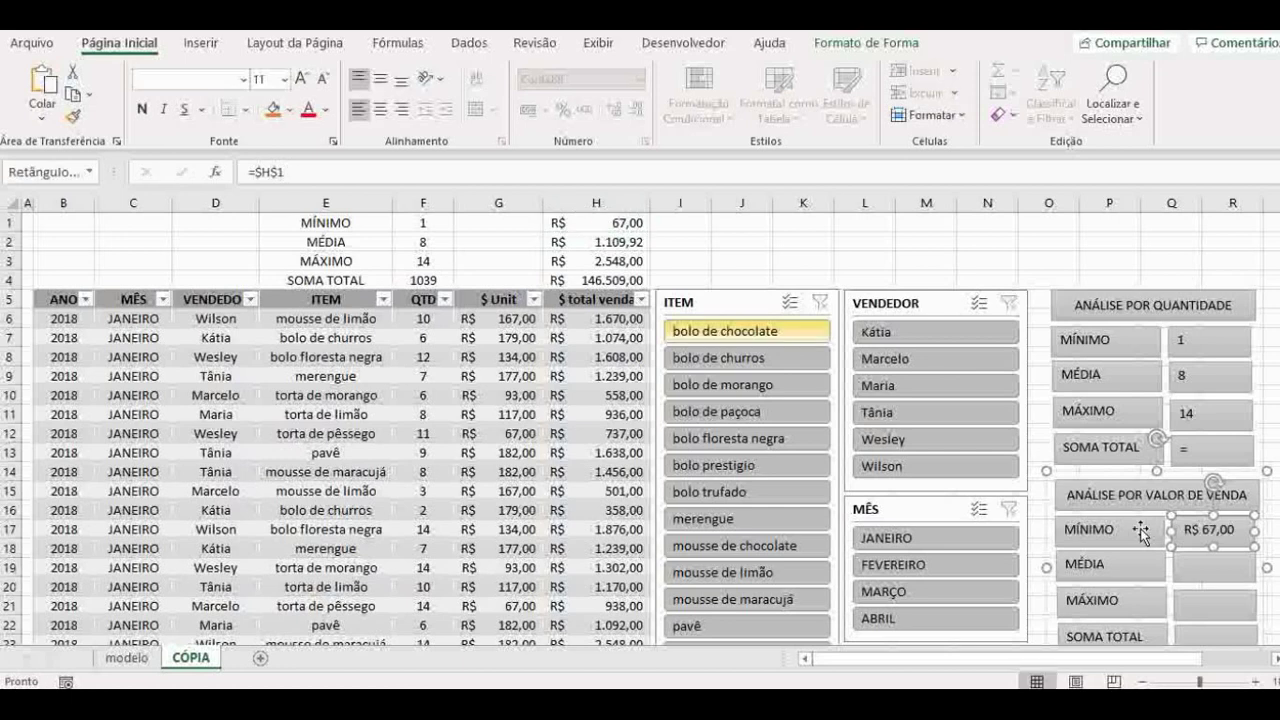
Link the blank rectangle beside MÉDIA in the sales value panel to cell H2
click(1213, 565)
click(1213, 565)
click(737, 172)
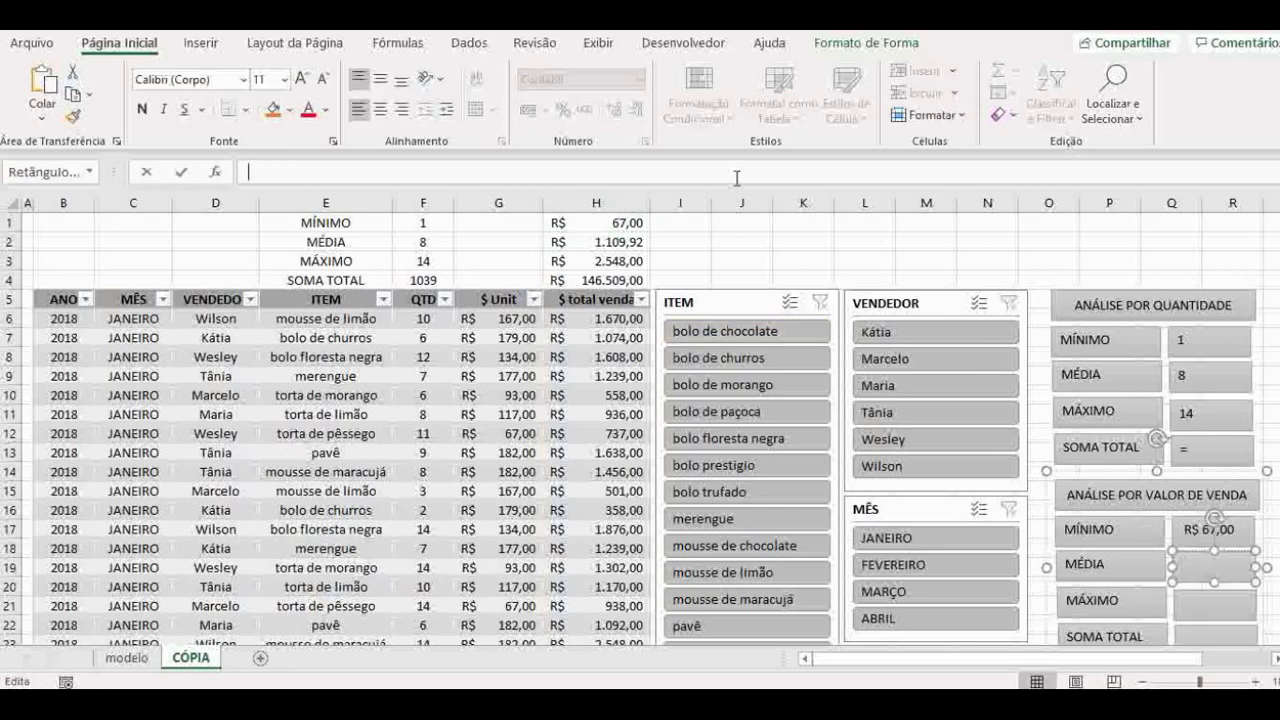
text(=)
click(597, 242)
key(Return)
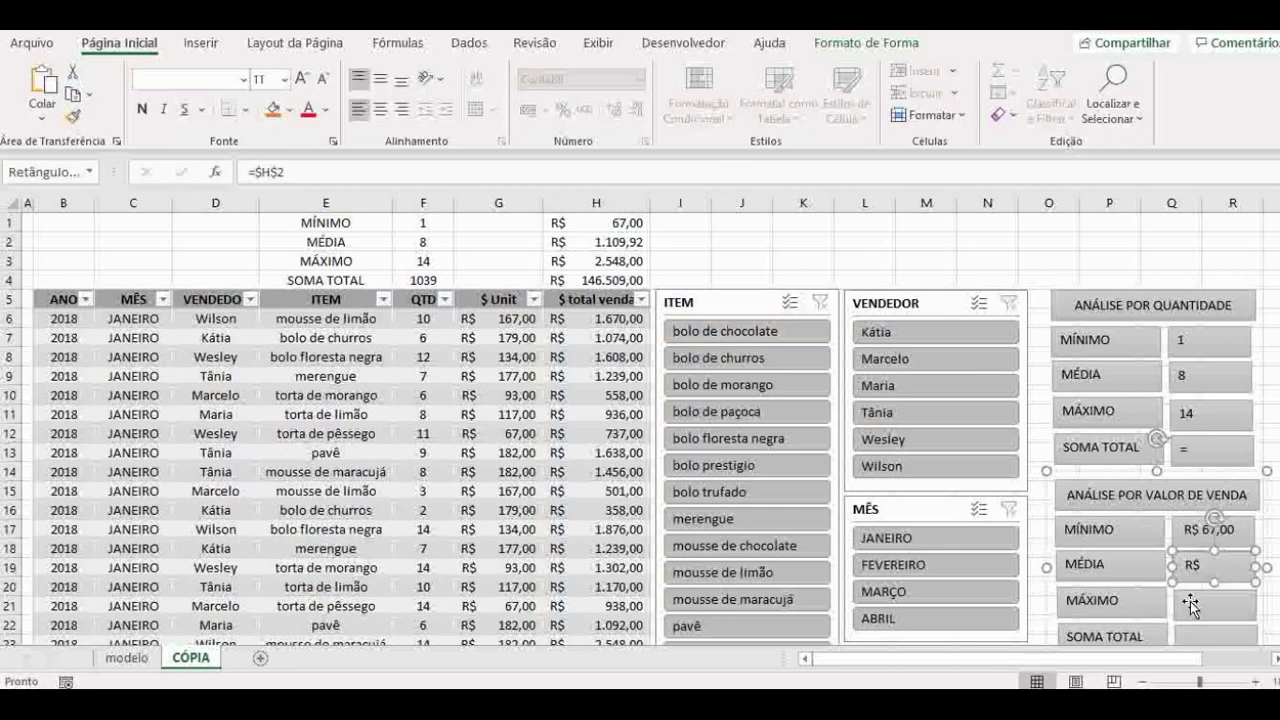
Link the blank rectangle beside MÁXIMO in the sales value panel to cell H3
click(1190, 603)
click(683, 172)
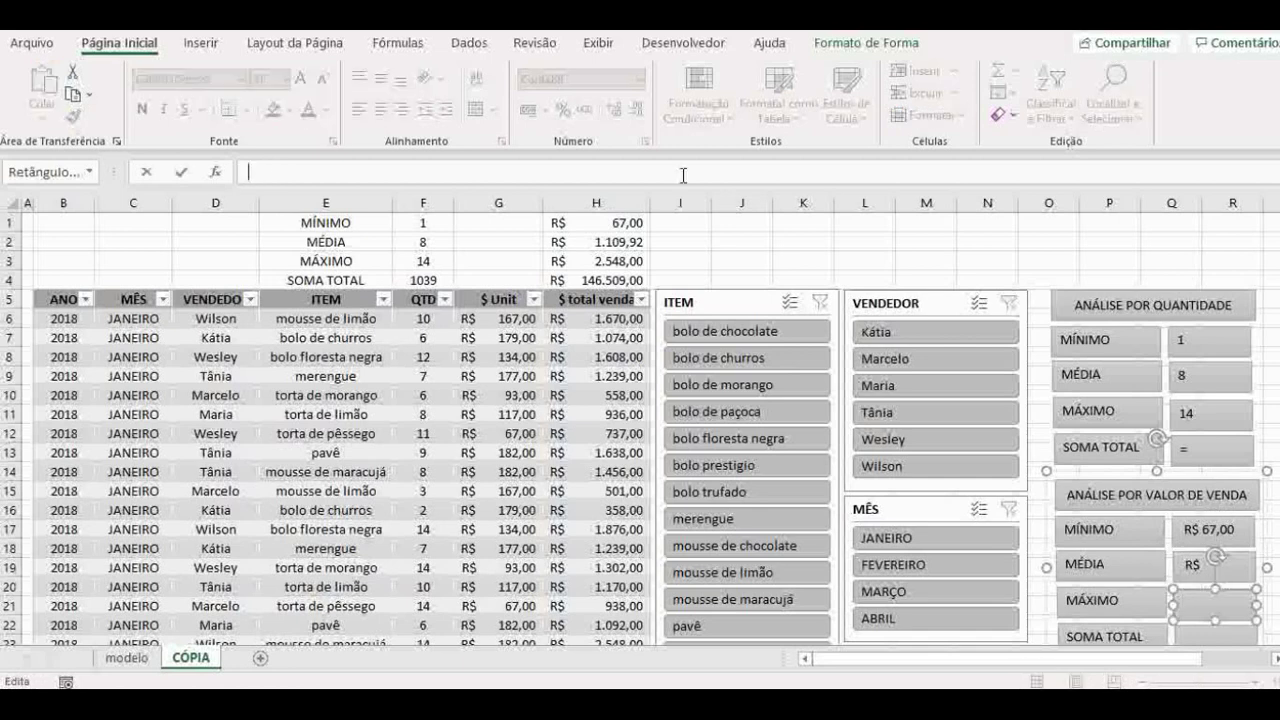
text(=)
click(620, 262)
key(Return)
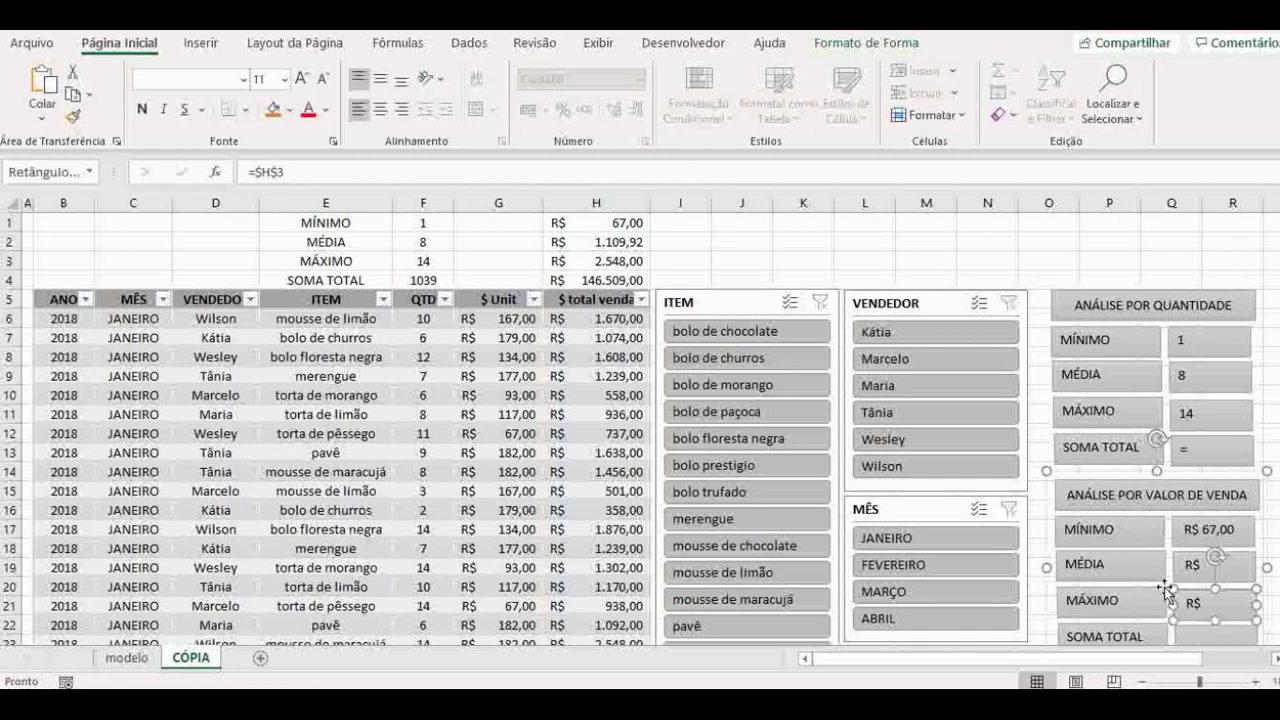
Link the blank rectangle beside SOMA TOTAL in the sales value panel to cell H4
click(1207, 640)
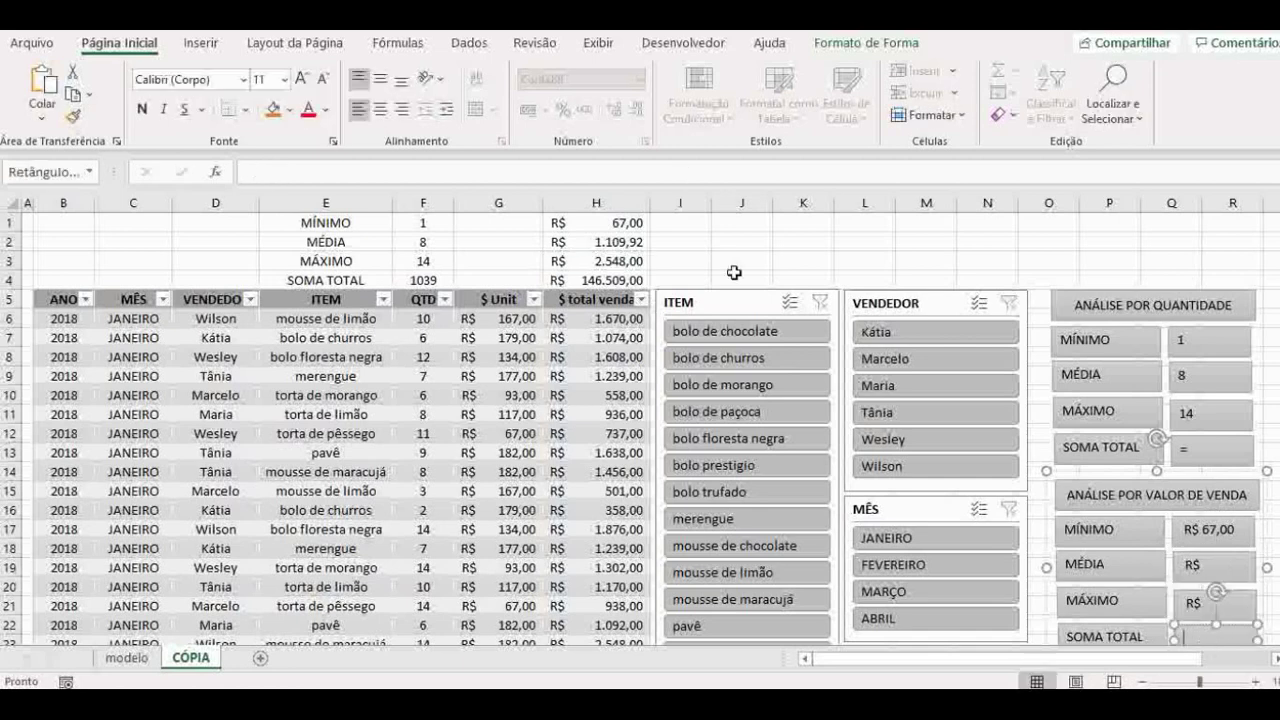
click(671, 172)
text(=)
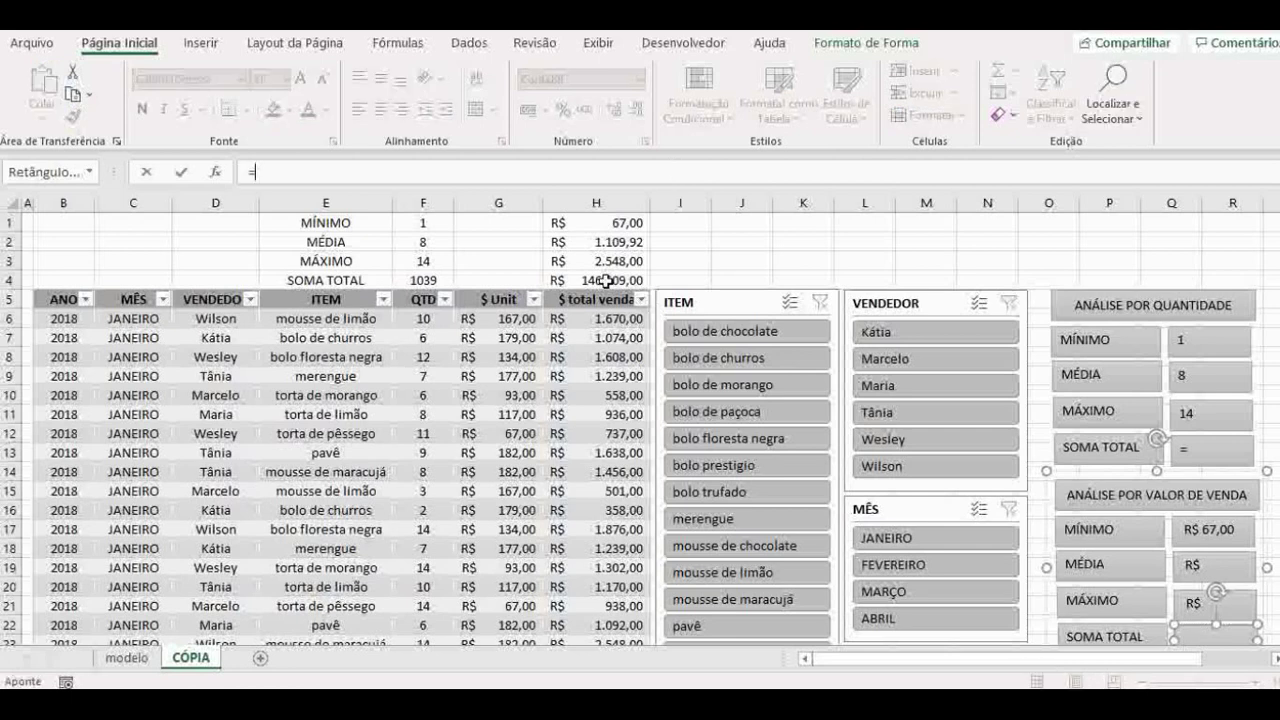
click(607, 281)
key(Return)
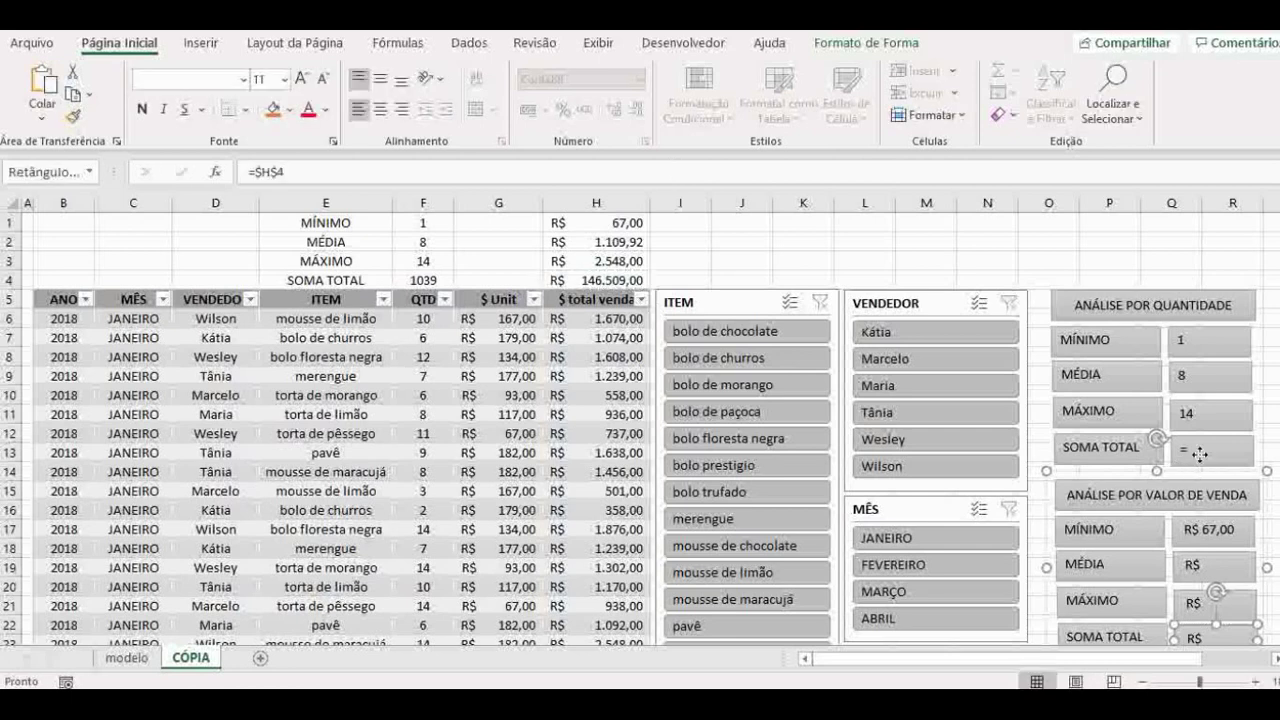
Link the rectangle beside SOMA TOTAL in the quantity panel to cell F4, replacing its literal equals sign
click(1199, 454)
click(548, 172)
text(=)
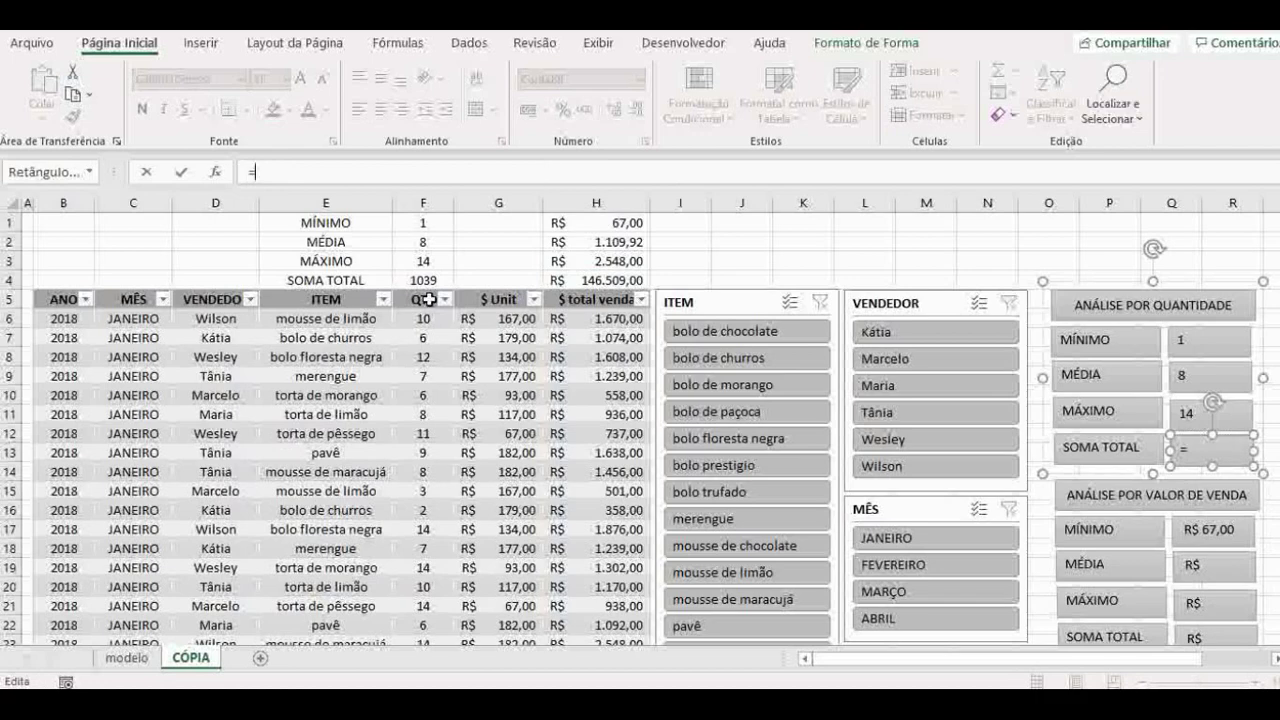
click(421, 280)
key(Return)
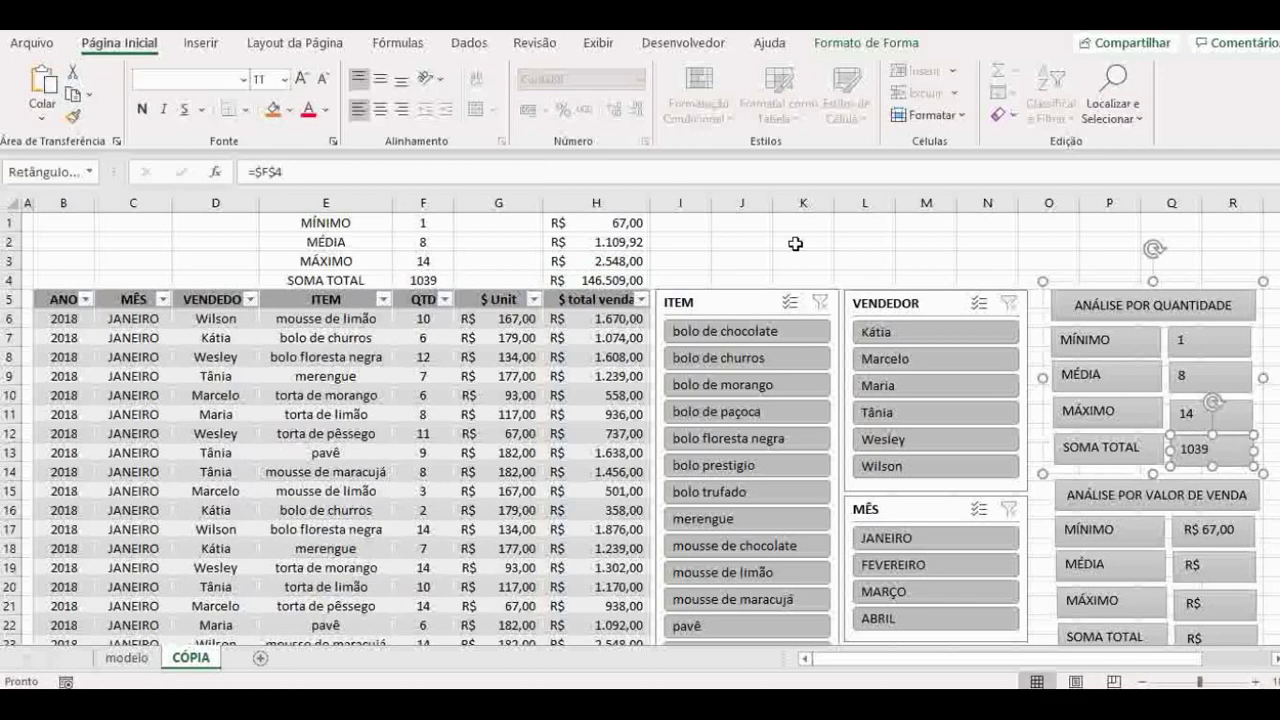
click(795, 244)
Set the font size of the four value rectangles in the sales value panel to 9
scroll(929, 409, down, 2)
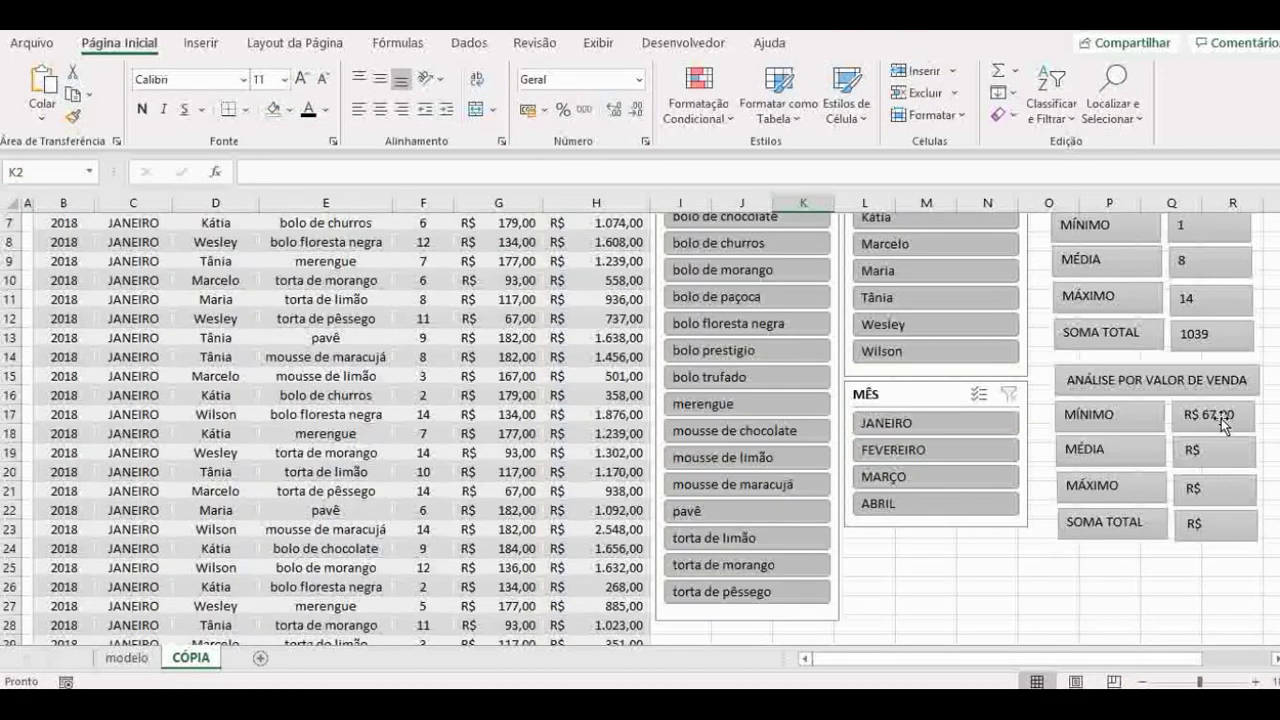
click(1222, 424)
click(1224, 428)
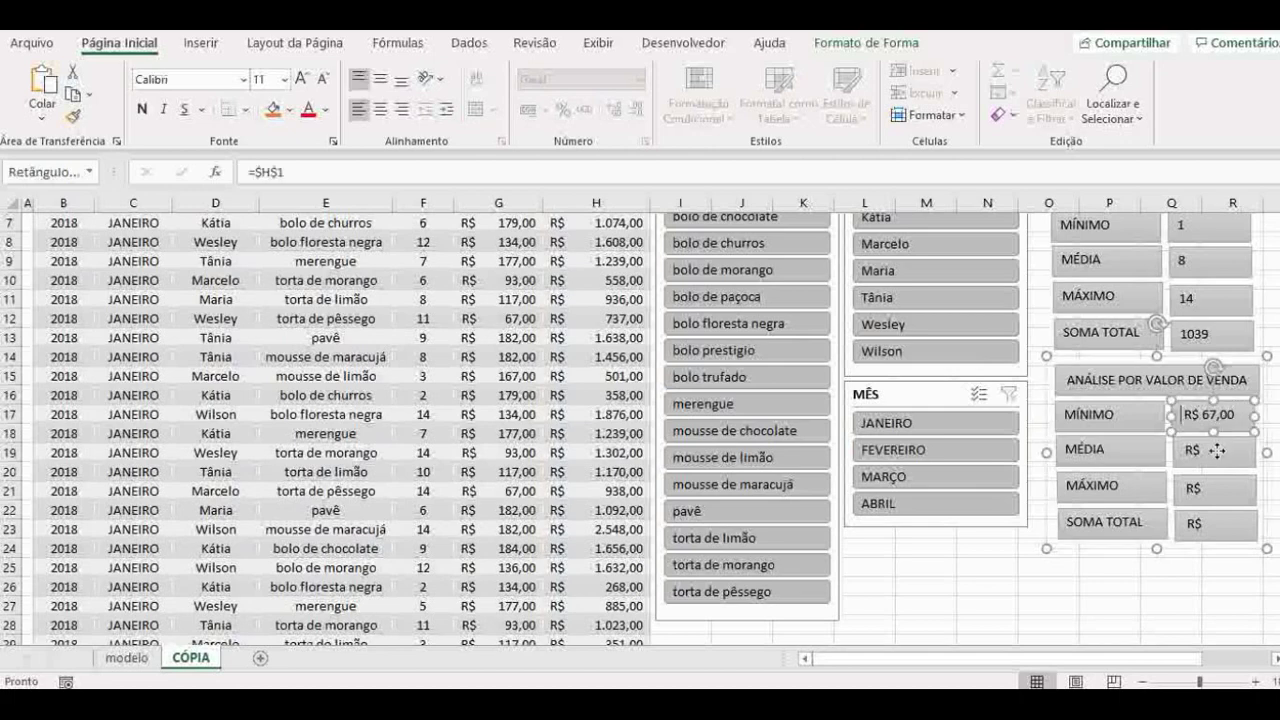
ctrl+click(1217, 451)
ctrl+click(1220, 491)
ctrl+click(1220, 526)
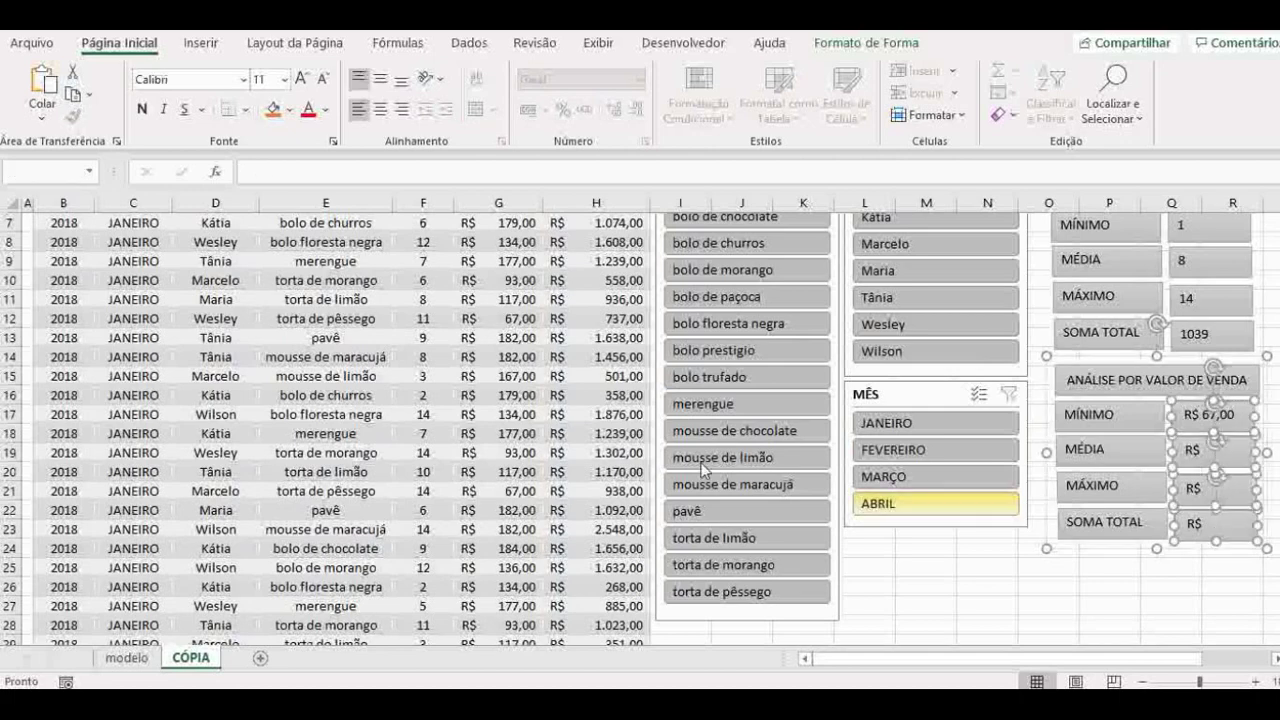
scroll(280, 288, up, 2)
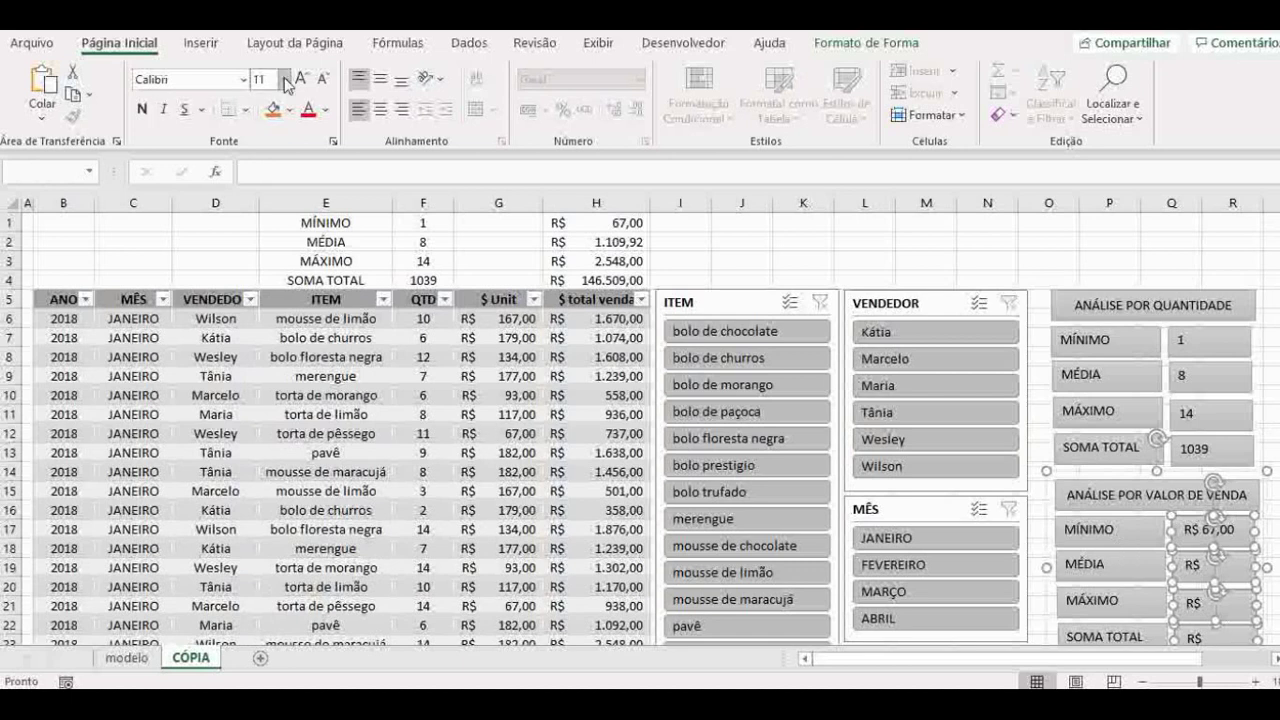
click(285, 79)
click(275, 124)
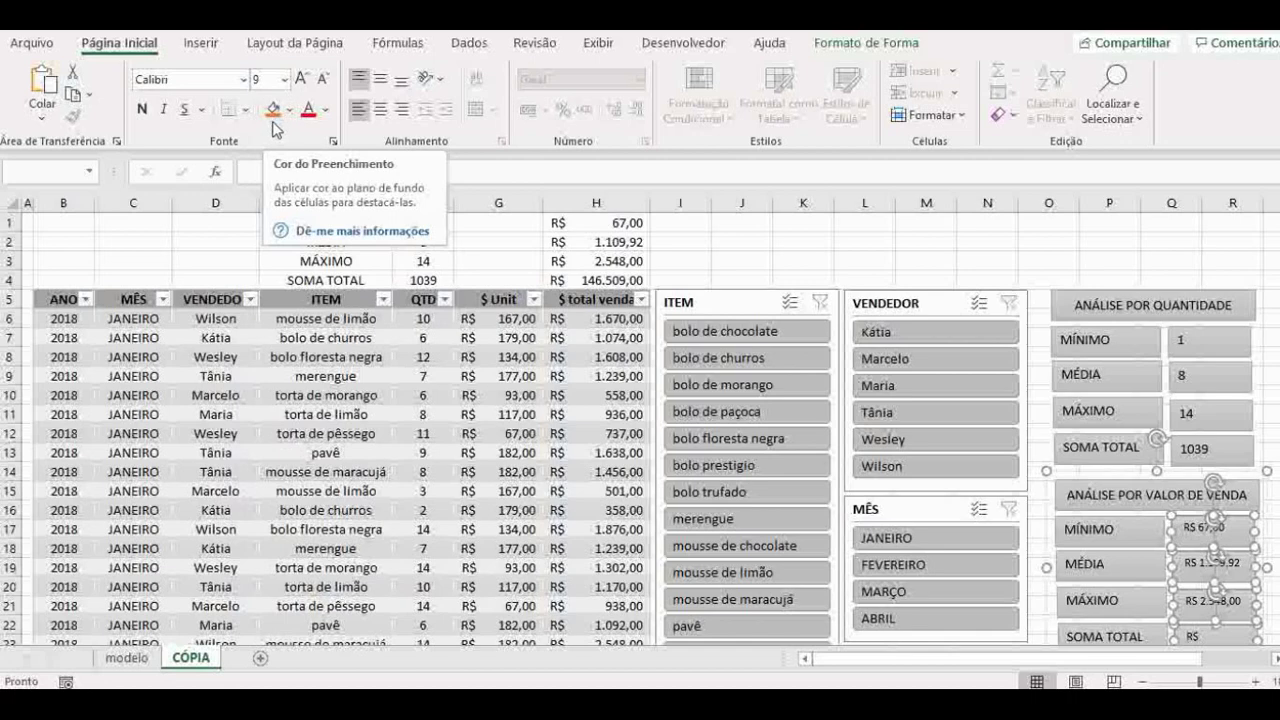
click(1131, 258)
Narrow the four label rectangles of the sales value panel slightly from their right edge
click(1153, 549)
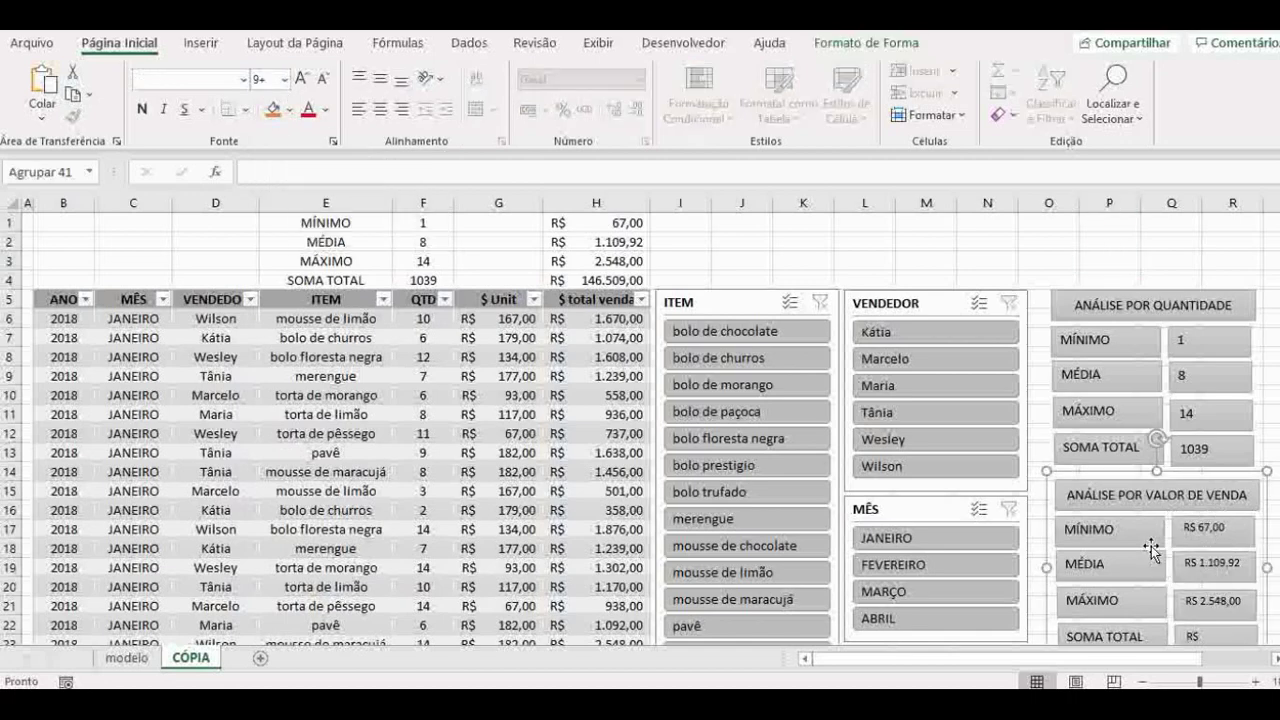
scroll(1155, 450, down, 2)
click(1148, 418)
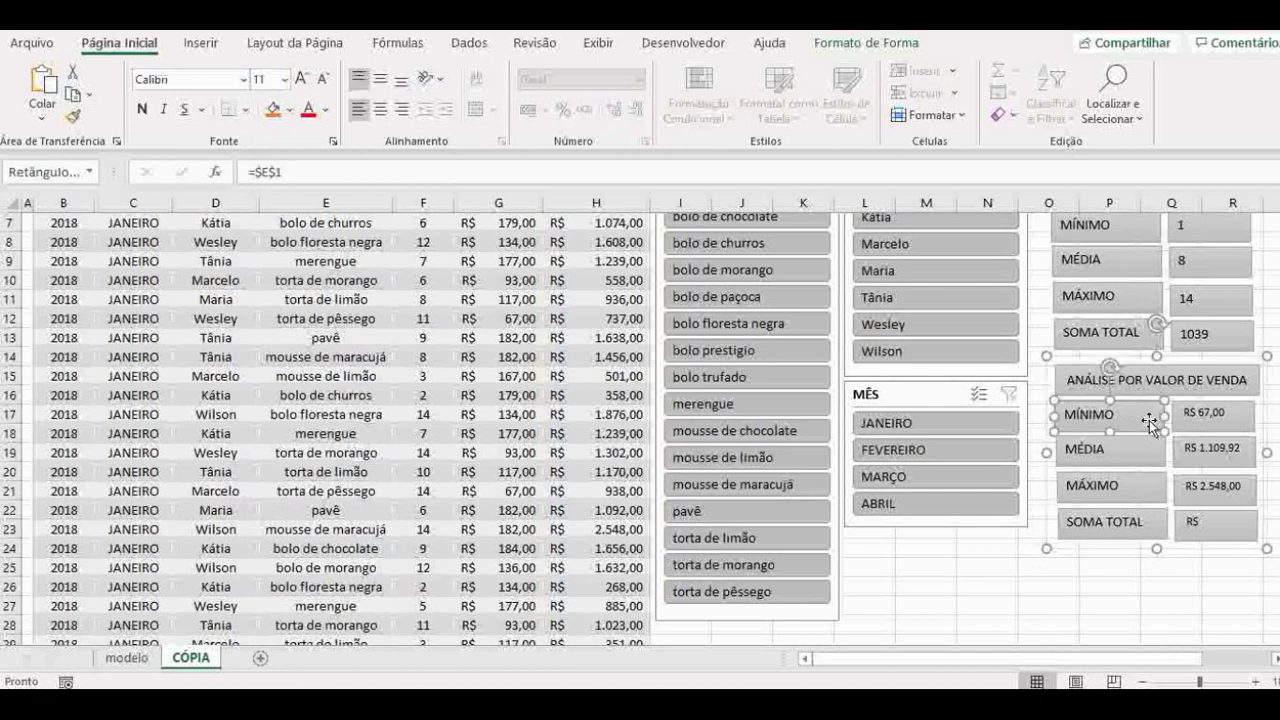
ctrl+click(1150, 455)
ctrl+click(1150, 490)
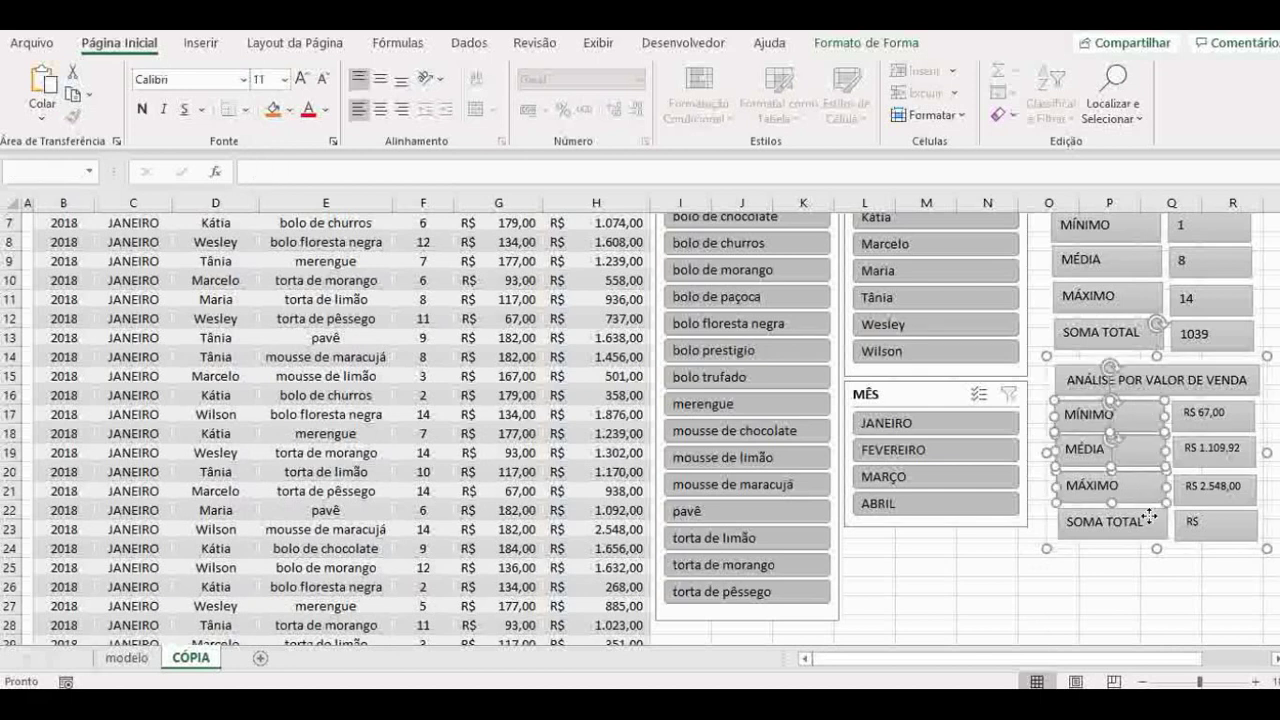
ctrl+click(1150, 522)
drag(1160, 455, 1156, 452)
Widen the four value rectangles of the sales value panel toward the labels so the SOMA TOTAL amount fits
click(1184, 420)
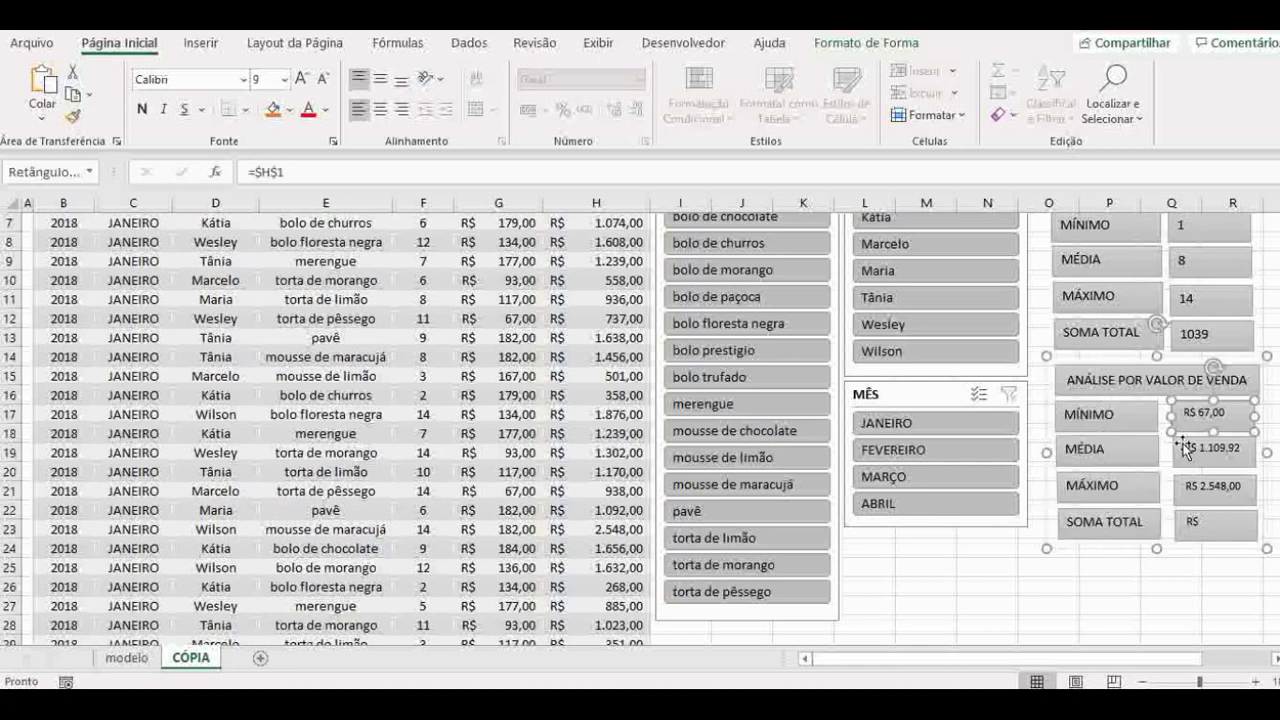
ctrl+click(1184, 450)
ctrl+click(1185, 490)
ctrl+click(1185, 522)
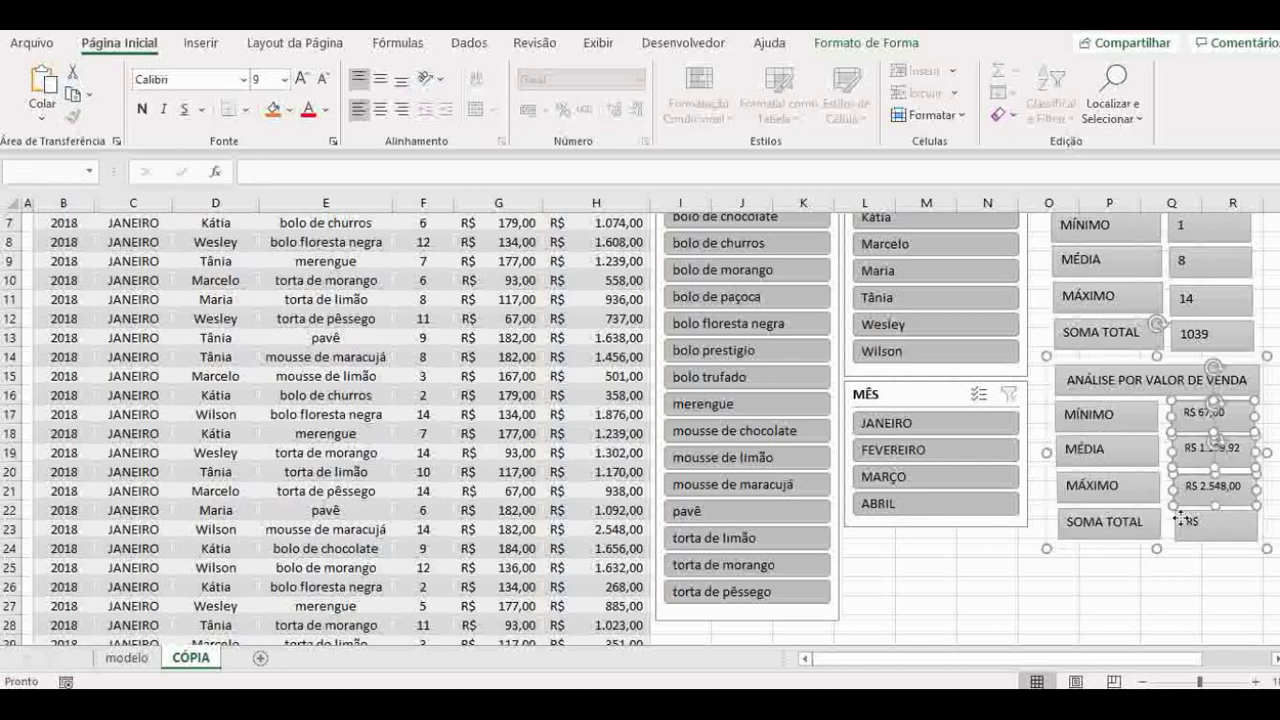
click(1163, 452)
drag(1163, 452, 1163, 452)
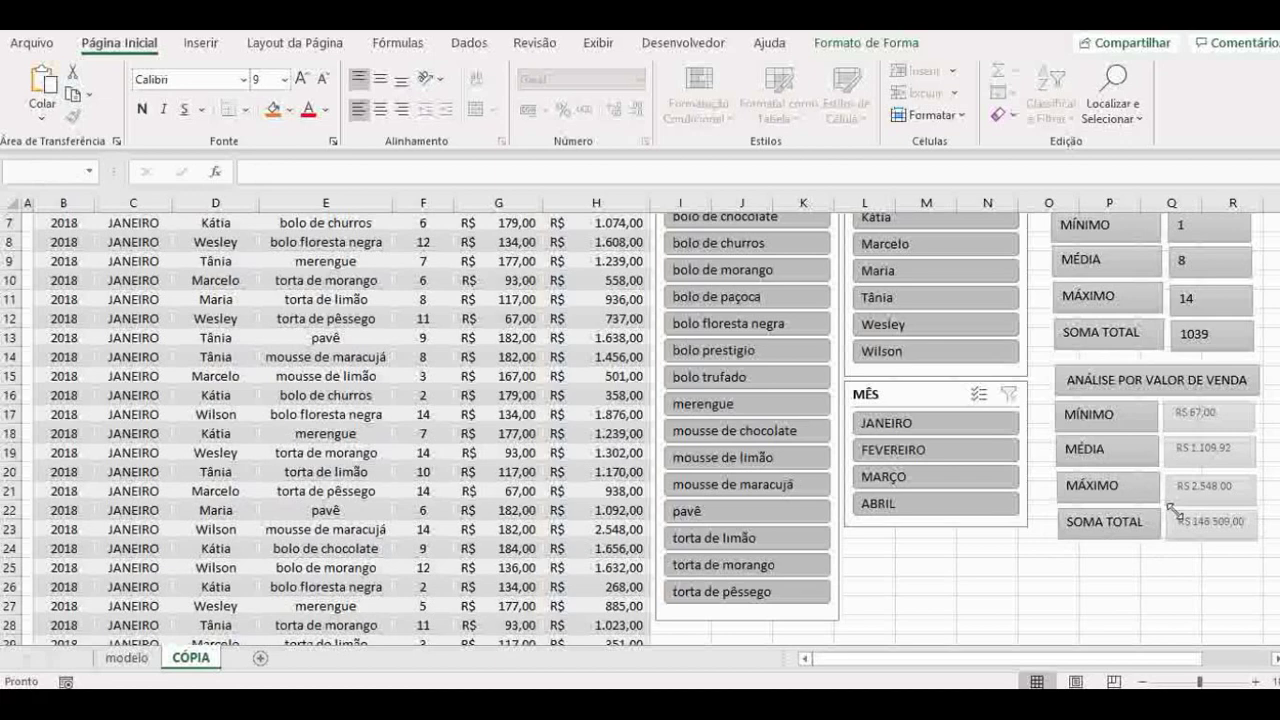
click(1169, 588)
Filter the sales table to bolo de morango using the ITEM slicer
scroll(916, 486, up, 2)
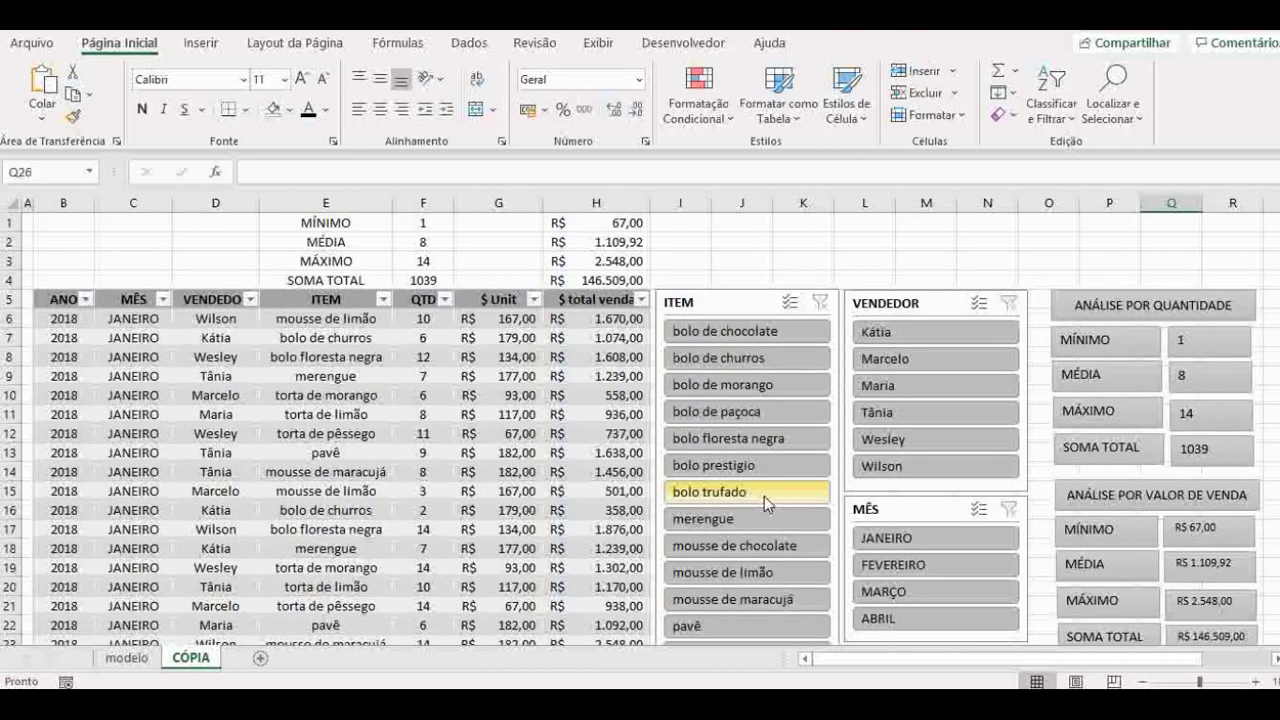
click(755, 388)
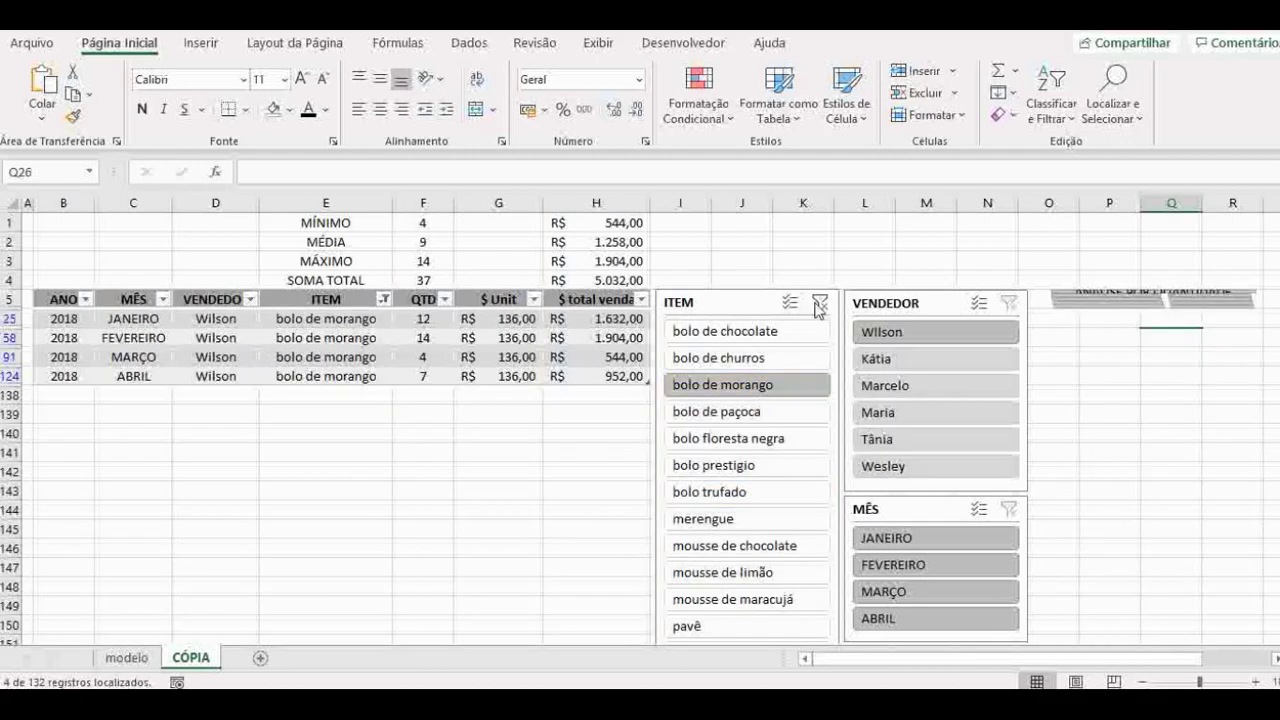
Clear the ITEM filter and set the ANÁLISE POR QUANTIDADE panel group not to move or size with cells
click(820, 302)
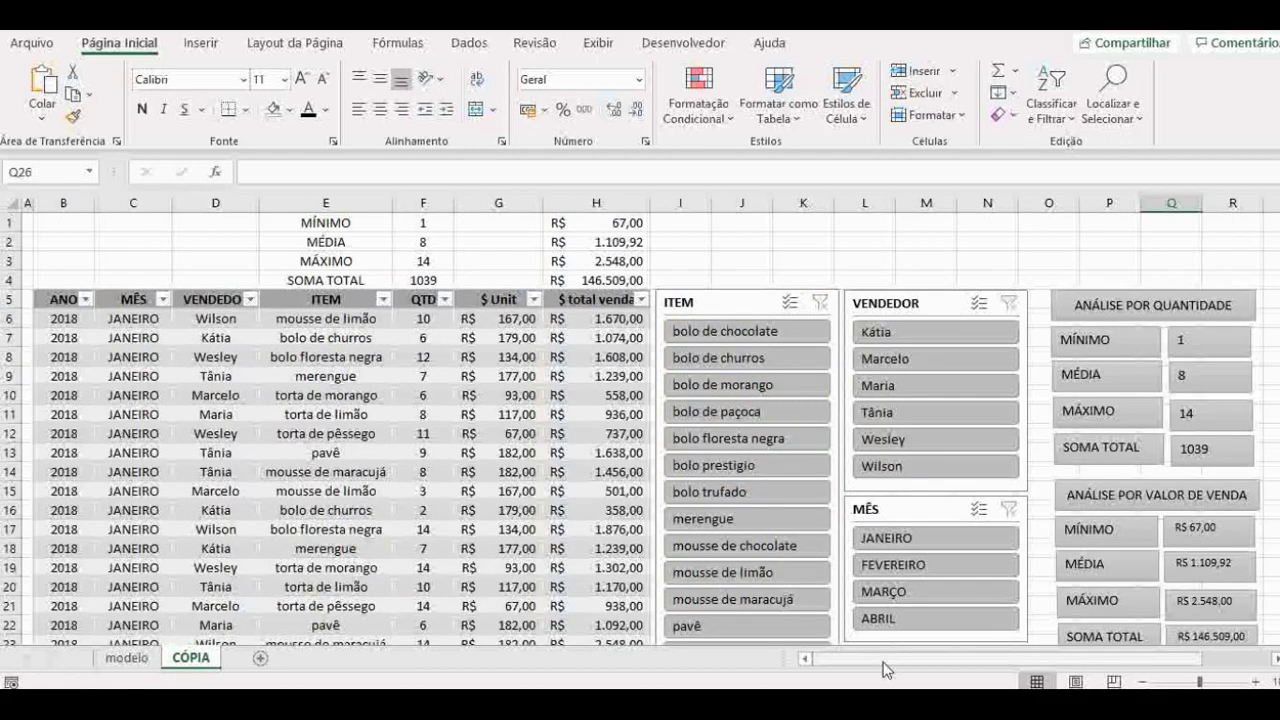
drag(884, 668, 954, 668)
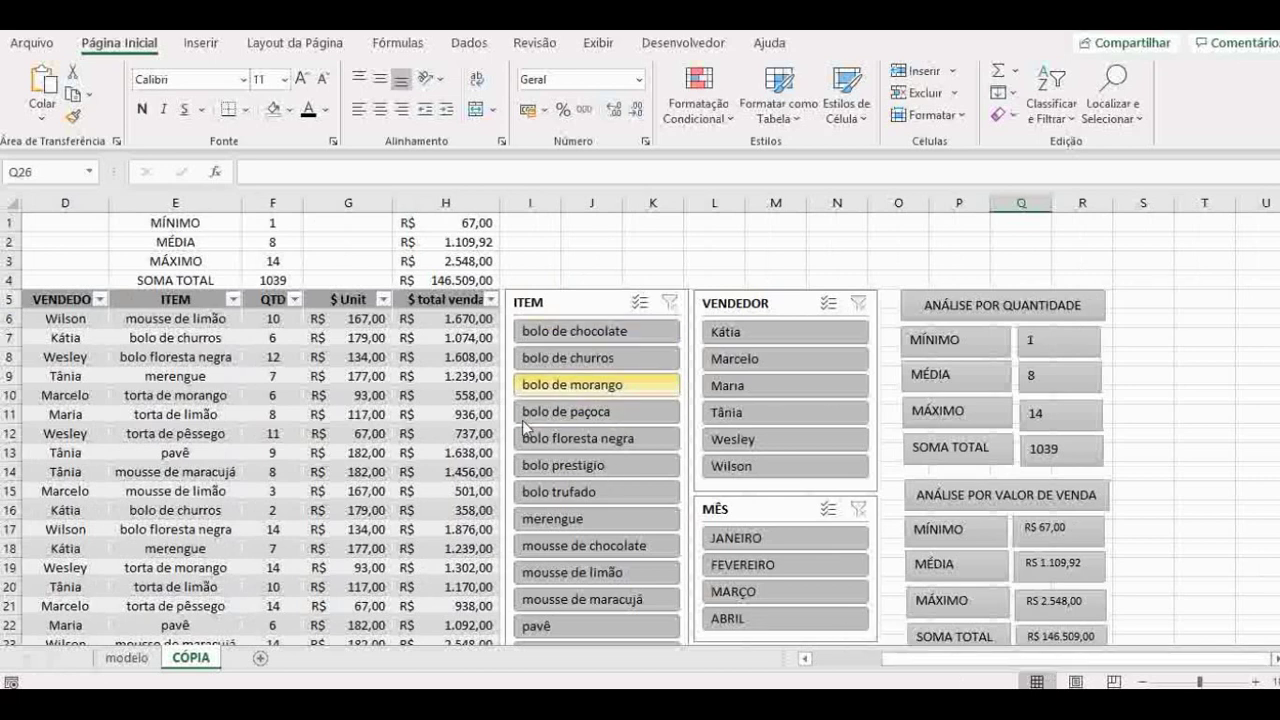
right_click(901, 296)
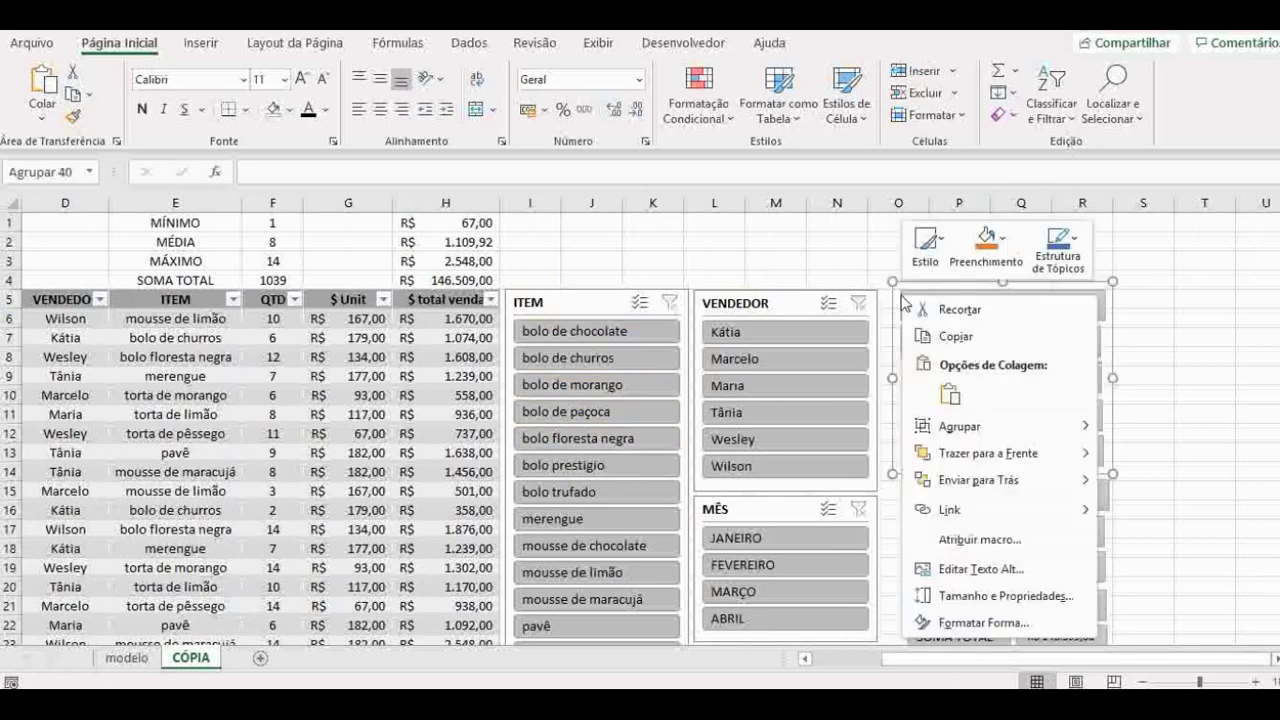
mouse_move(912, 434)
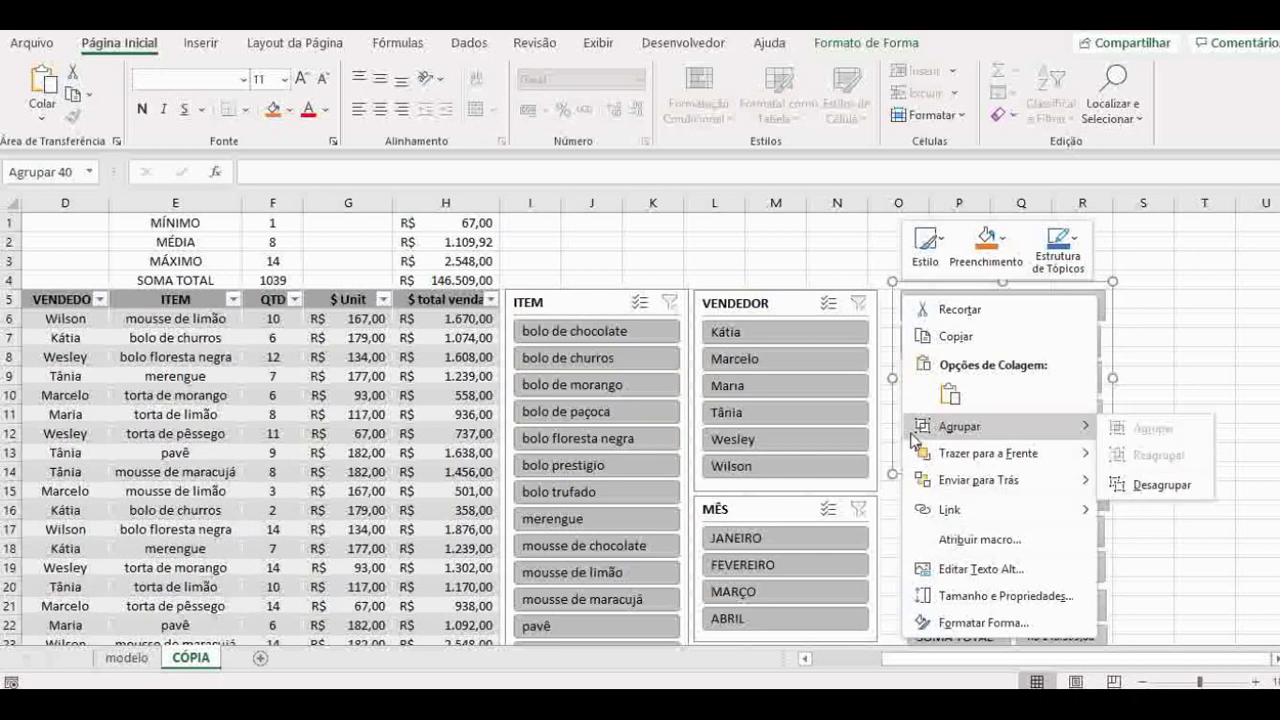
click(958, 596)
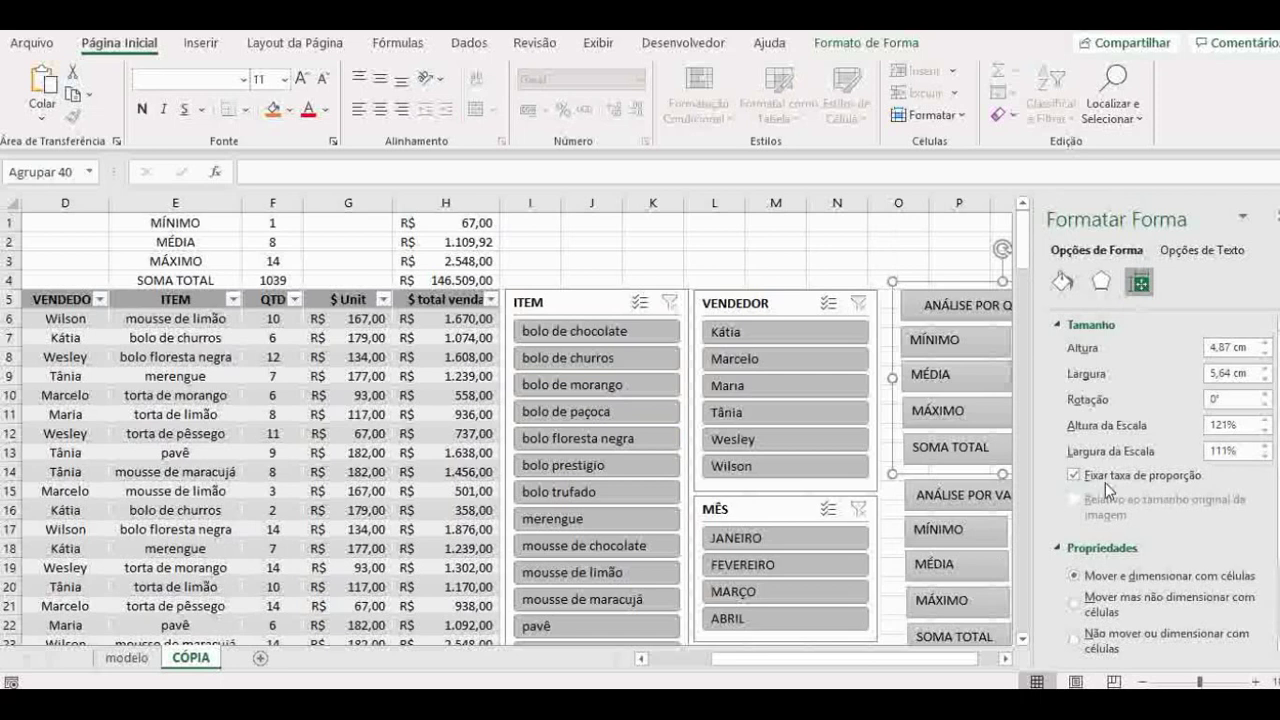
scroll(1120, 475, down, 1)
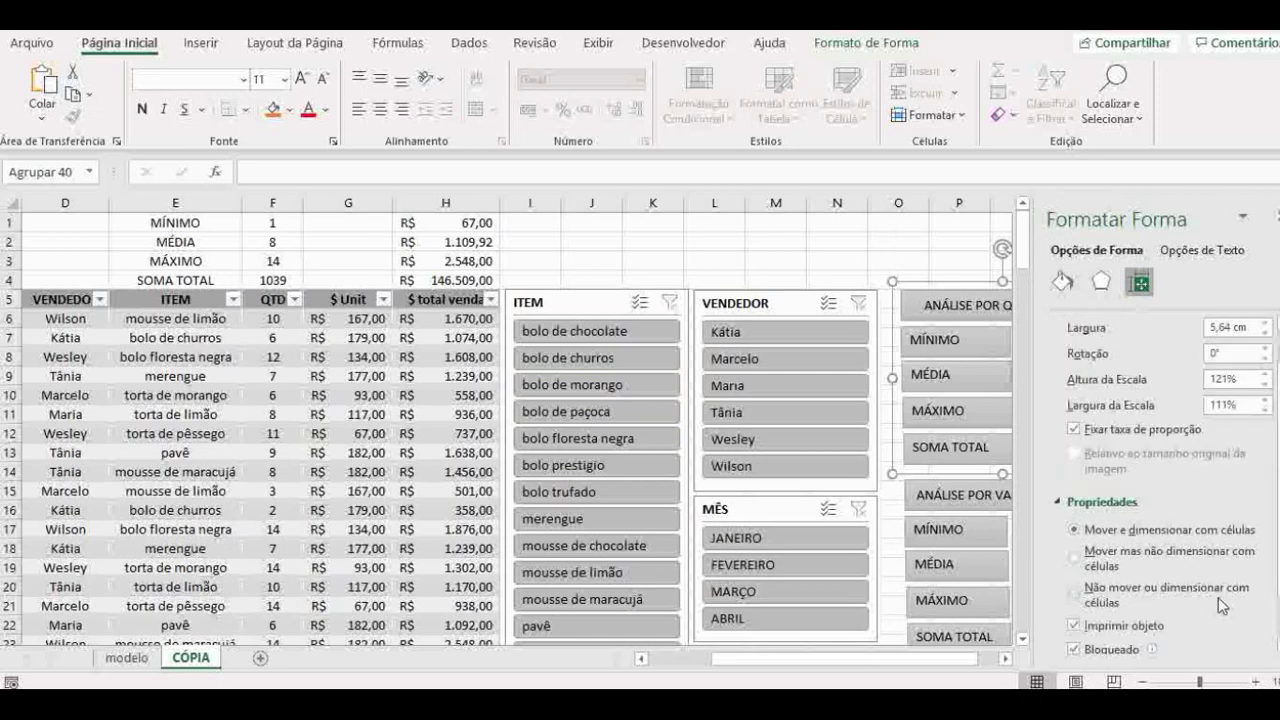
click(1080, 600)
click(965, 245)
Set the ANÁLISE POR VALOR DE VENDA panel group not to move or size with cells
click(920, 505)
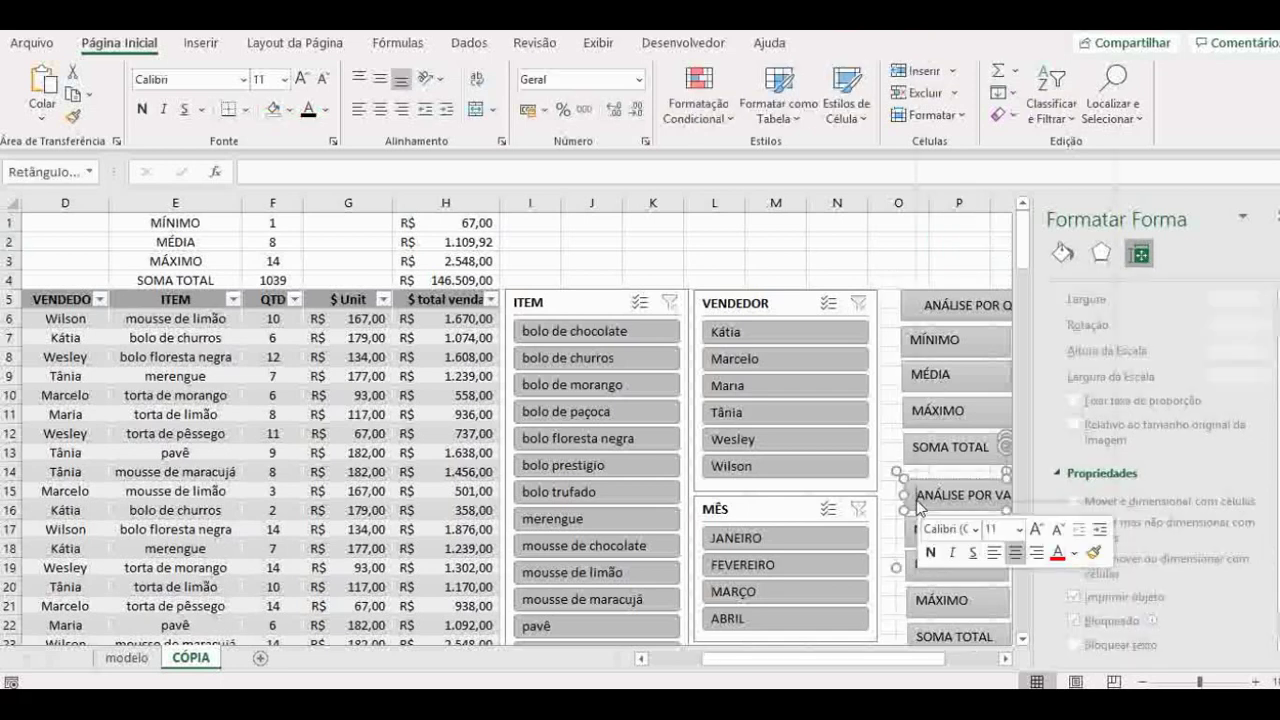
right_click(920, 505)
click(930, 486)
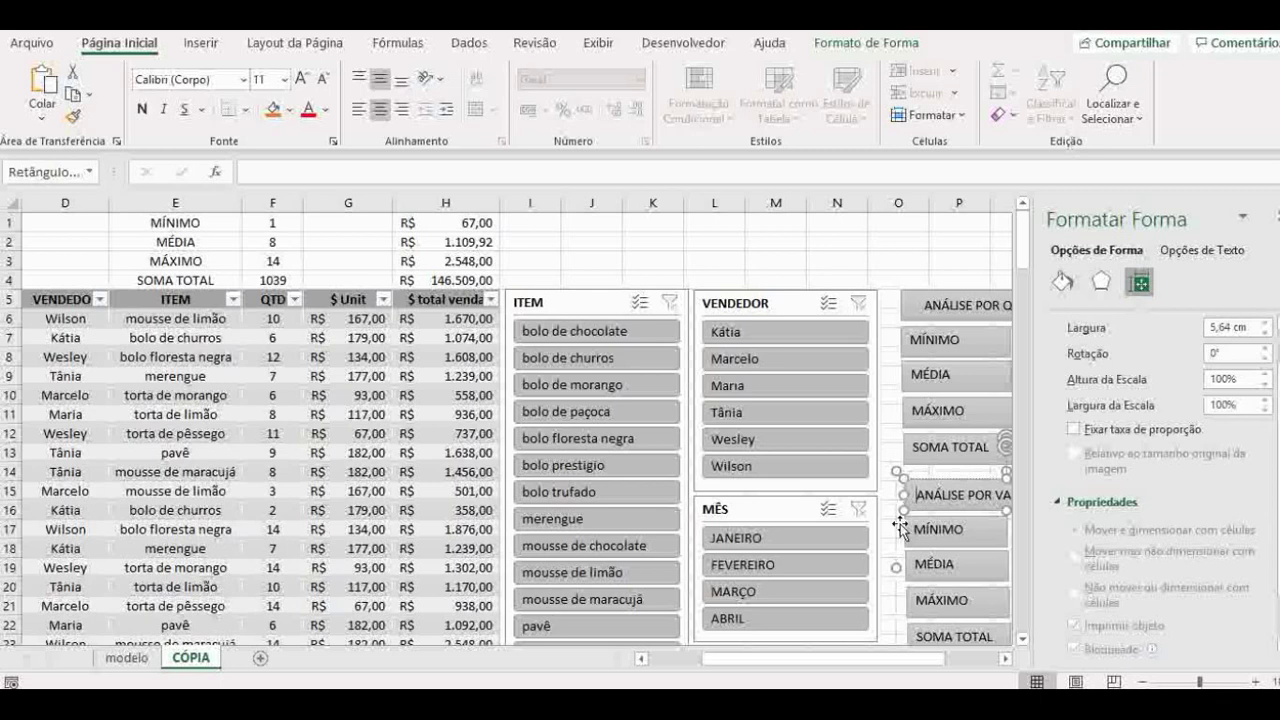
click(1074, 429)
click(898, 222)
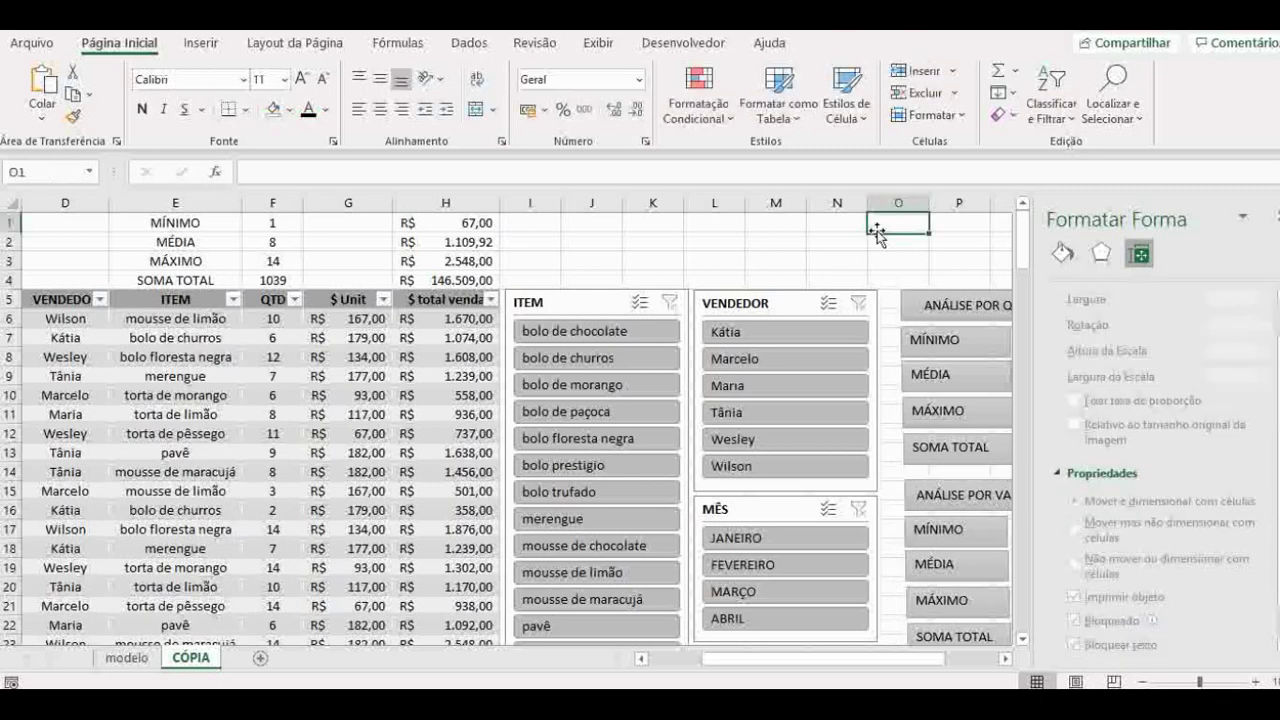
click(899, 487)
click(900, 487)
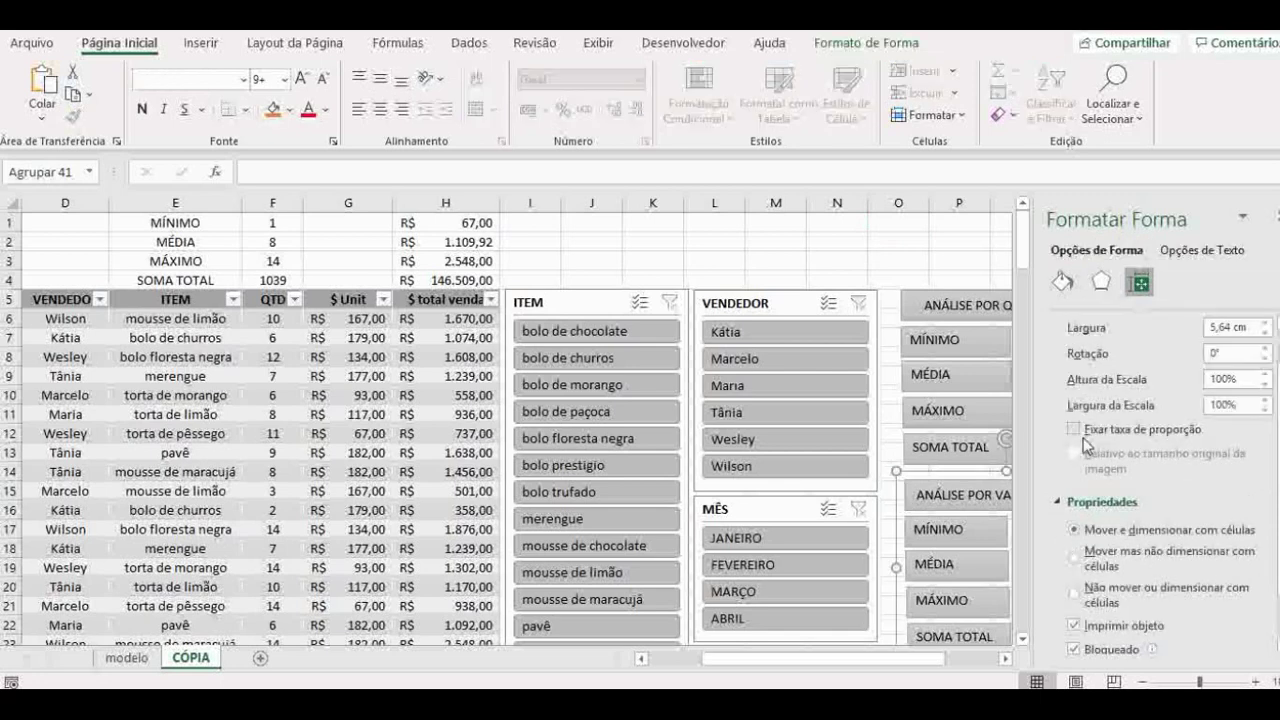
click(1083, 436)
click(1076, 594)
click(1277, 215)
click(881, 251)
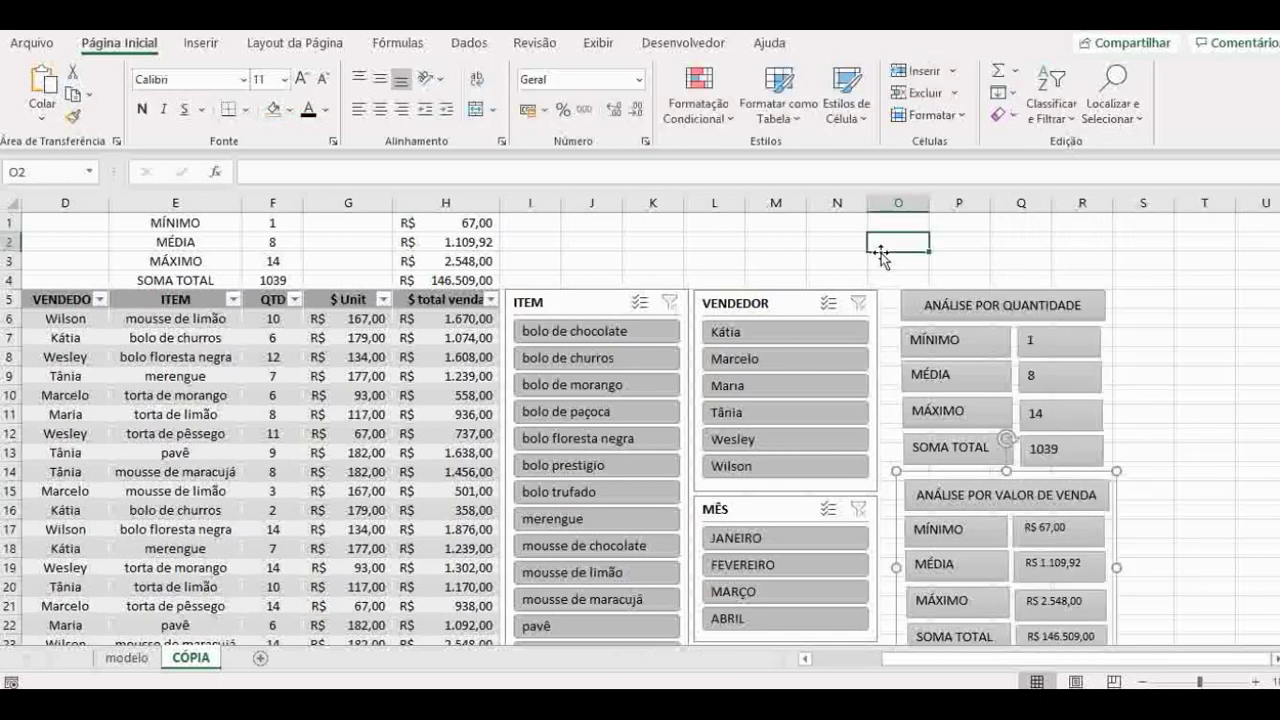
Test the panels with several single ITEM slicer selections, including merengue and bolo prestigio, and clear the filter
click(597, 411)
click(597, 518)
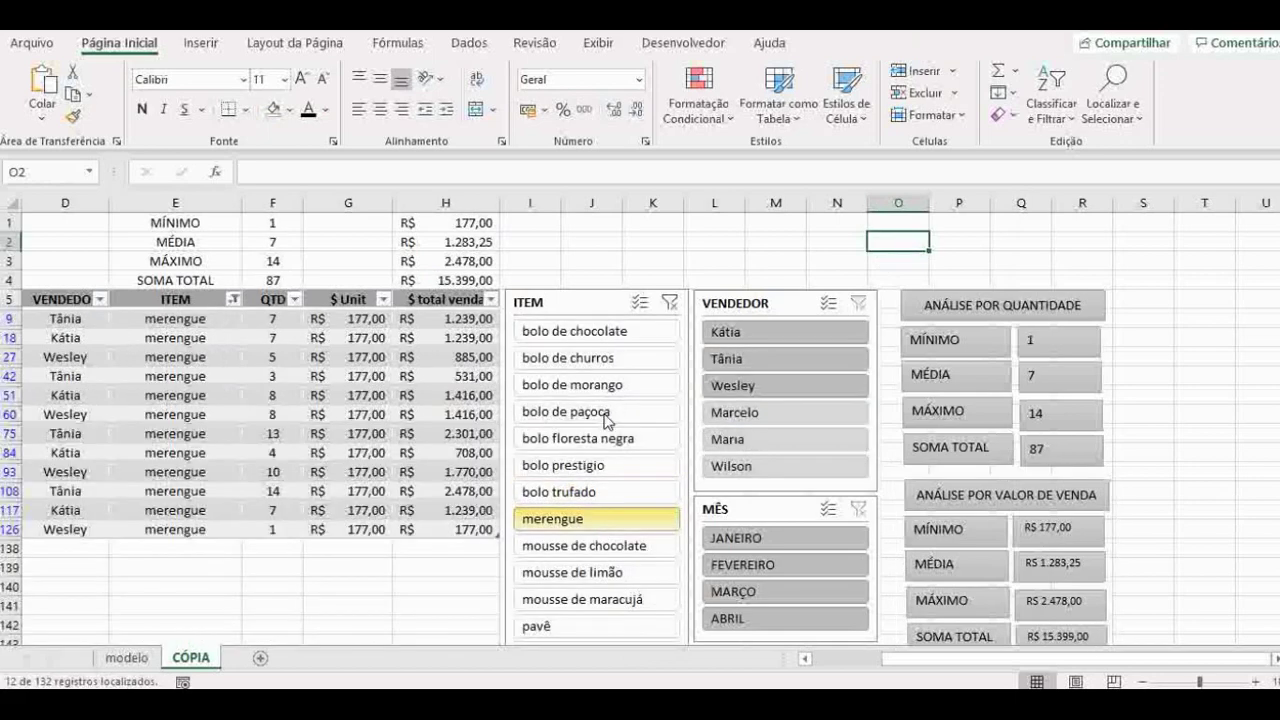
click(606, 420)
click(600, 518)
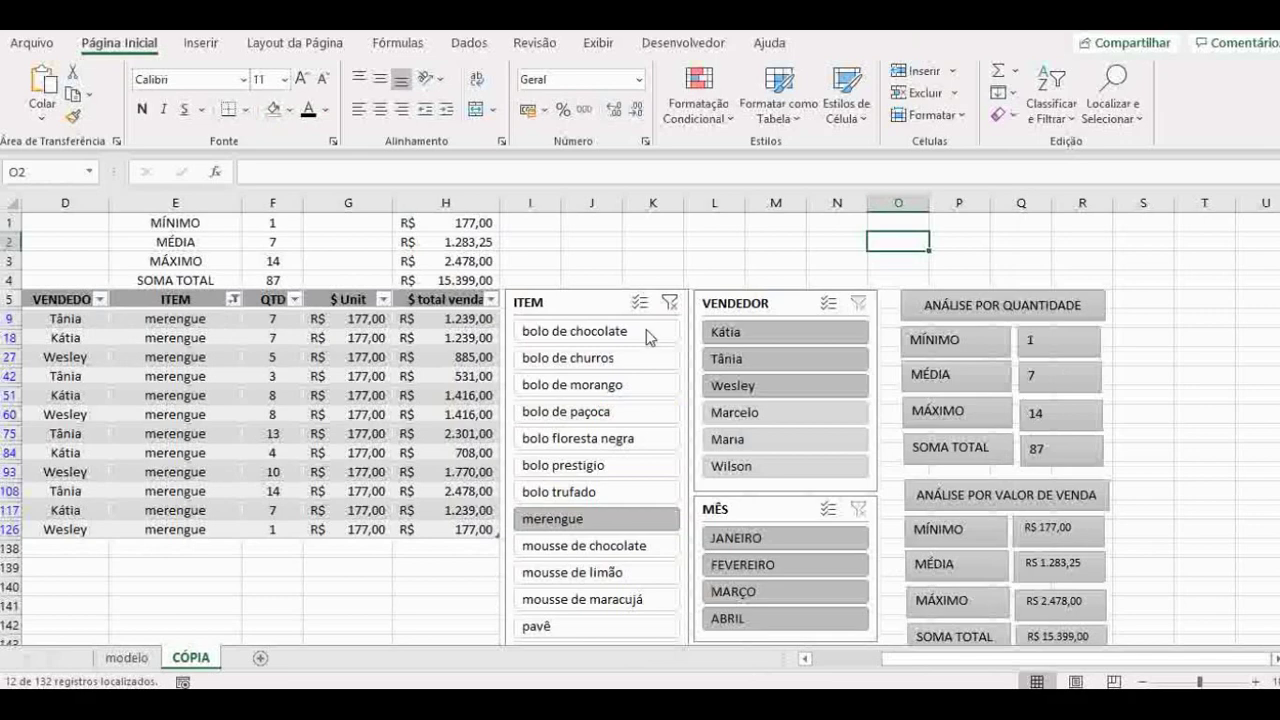
click(575, 358)
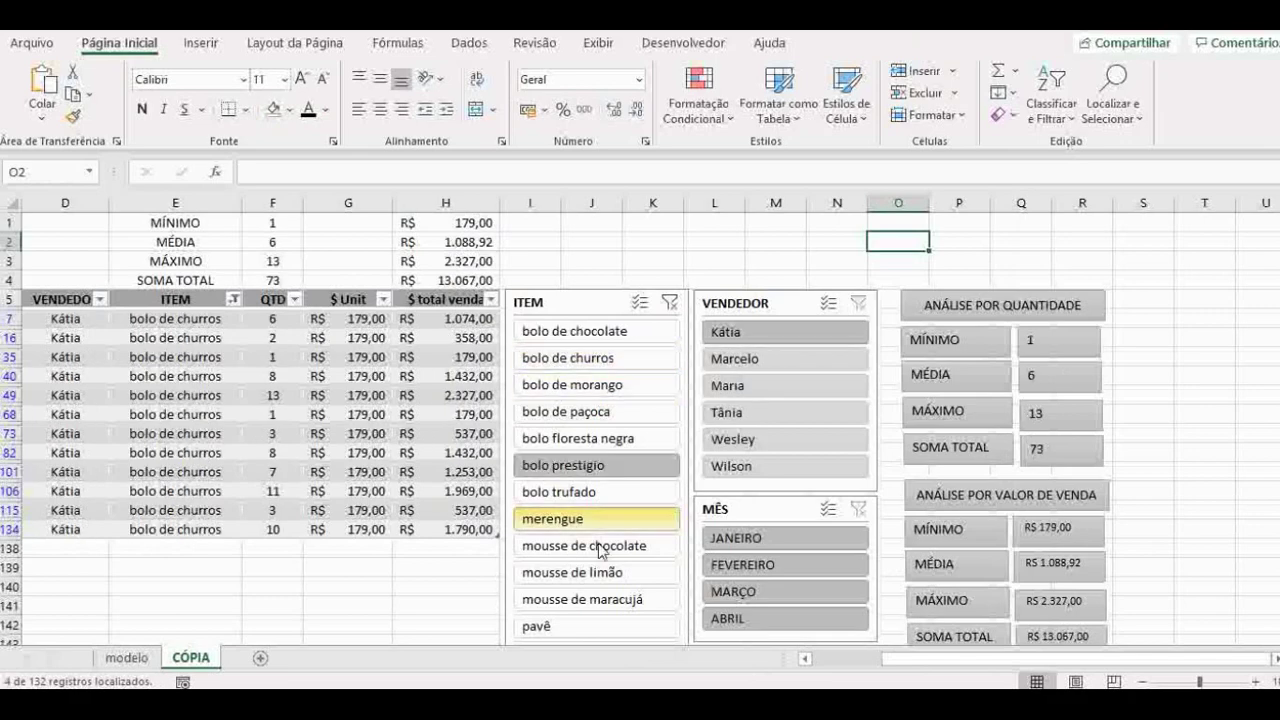
click(600, 548)
click(669, 302)
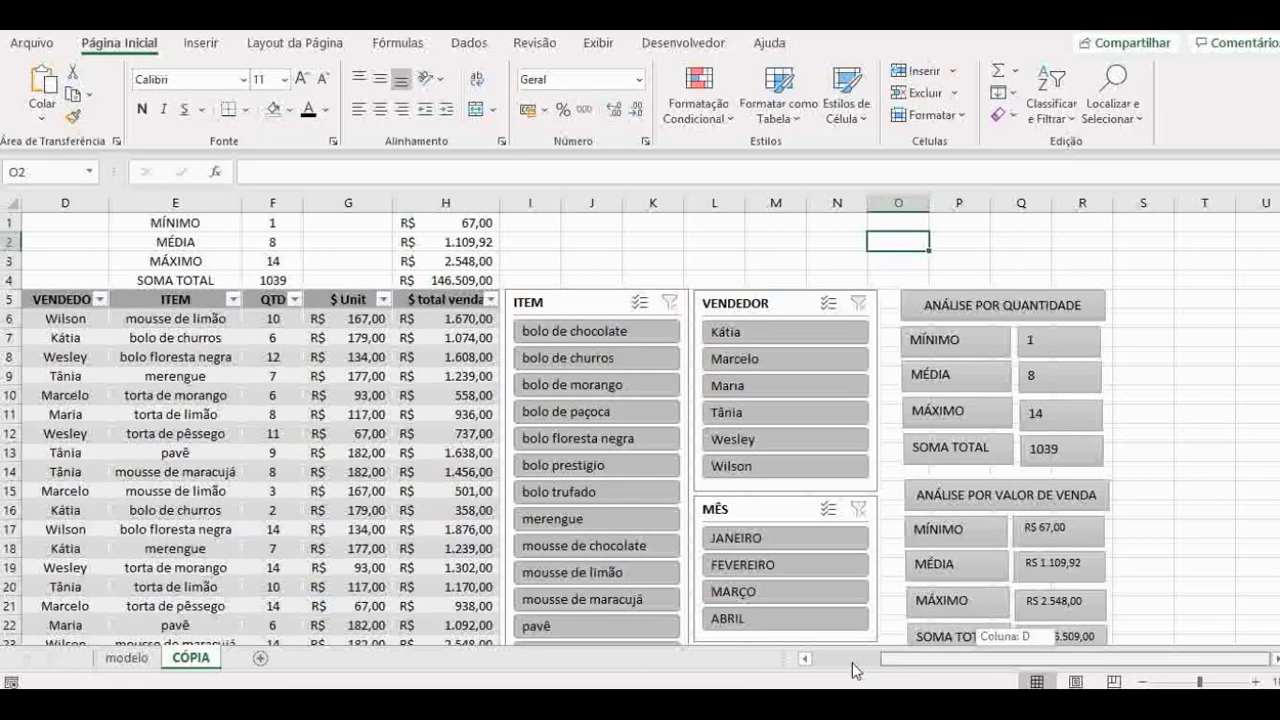
Hide rows 1 to 4 containing the summary formulas above the sales table
drag(855, 668, 790, 664)
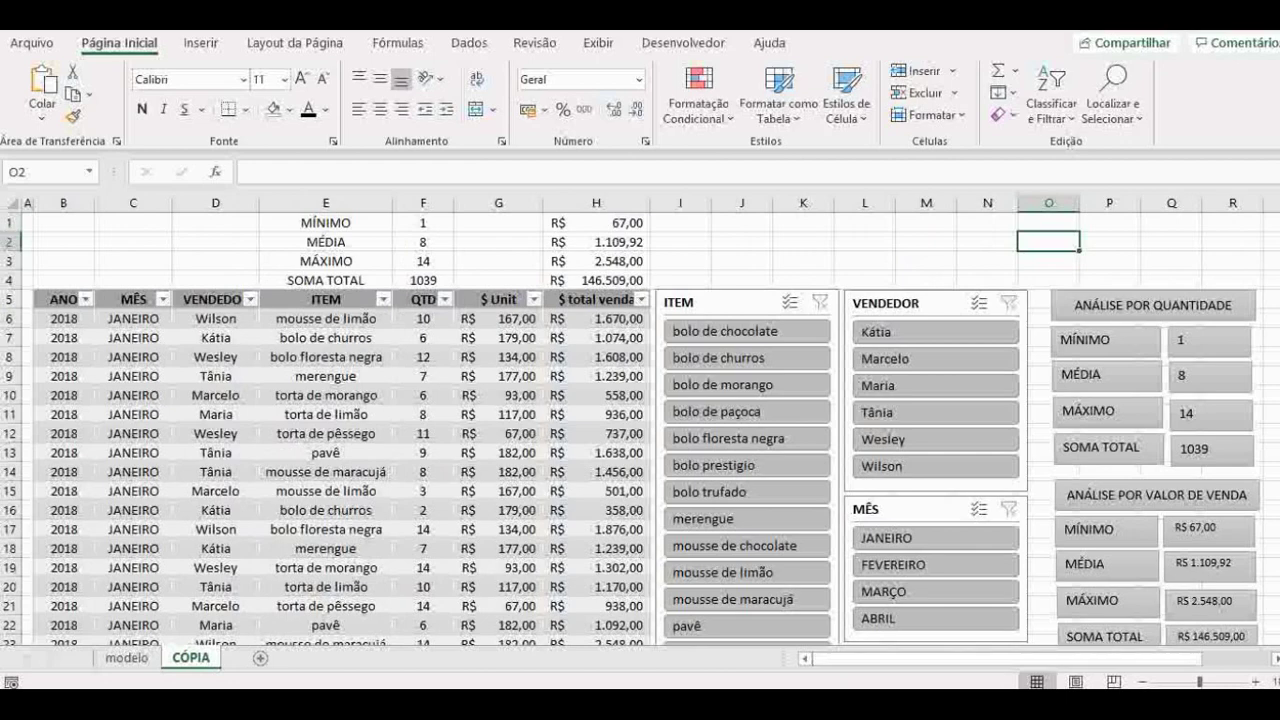
drag(10, 280, 5, 222)
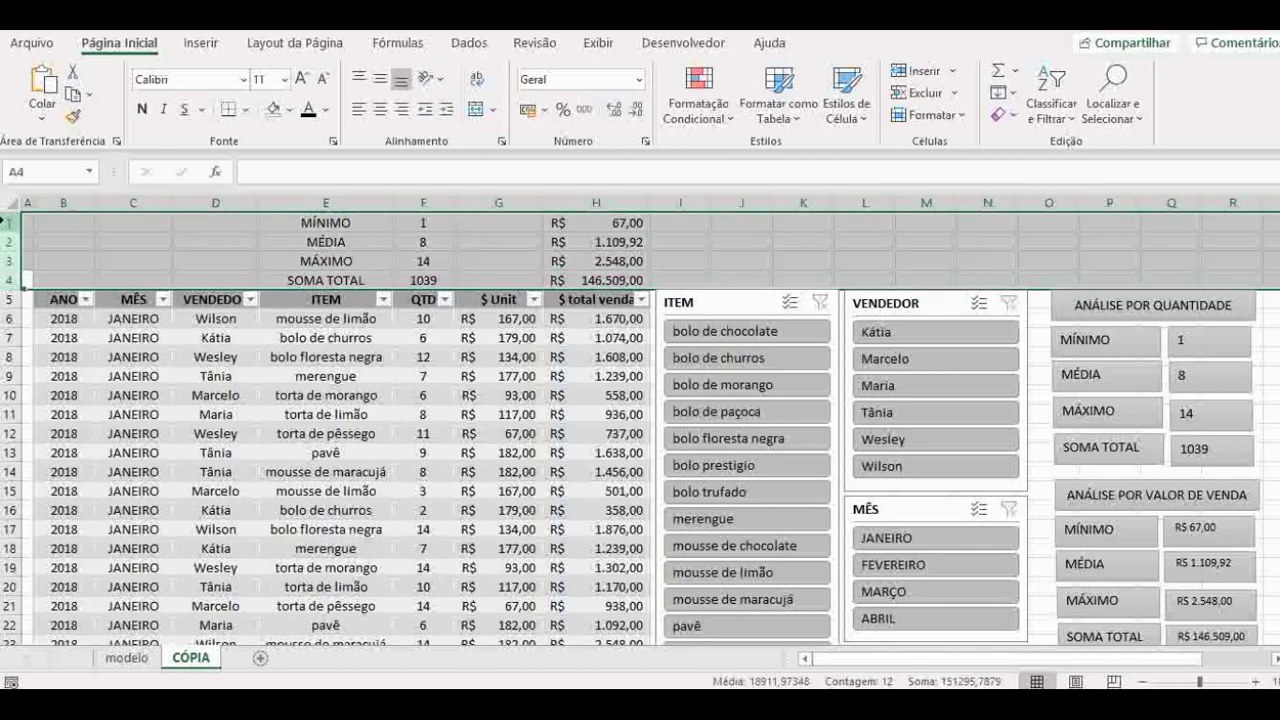
right_click(6, 222)
click(60, 515)
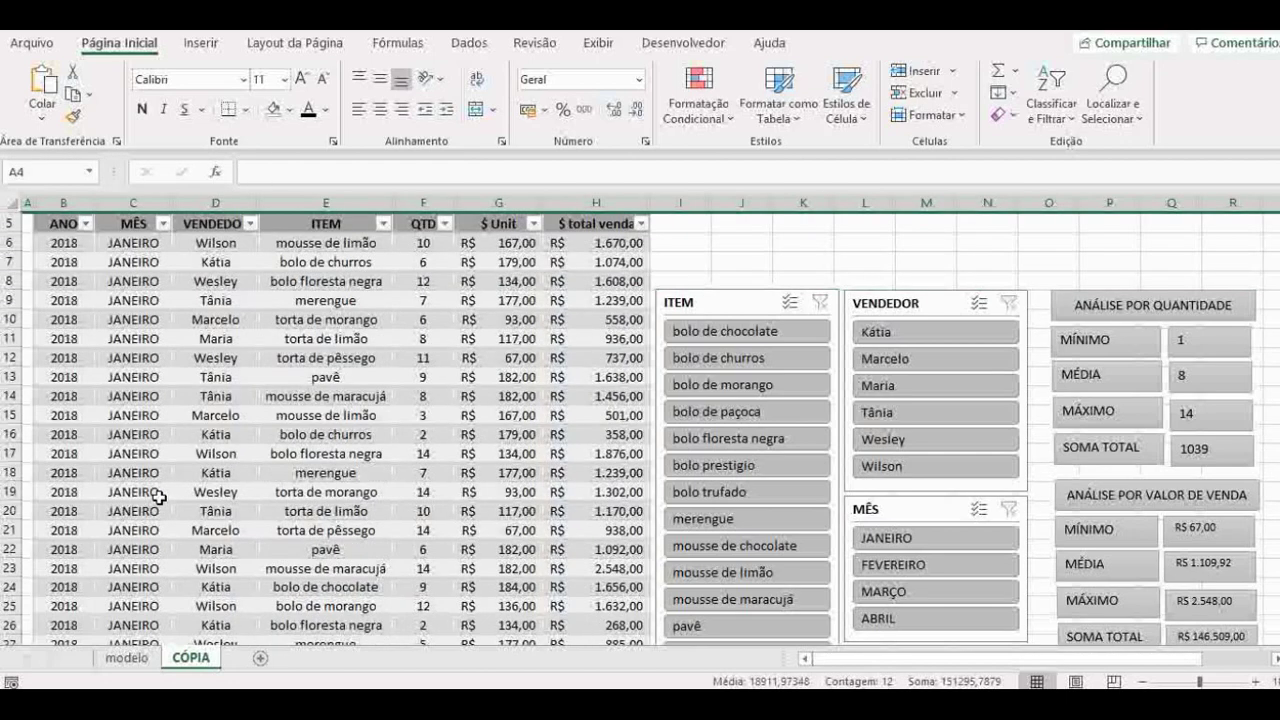
Move the three slicers and both analysis panels up together to align with the sales table's header row
click(740, 305)
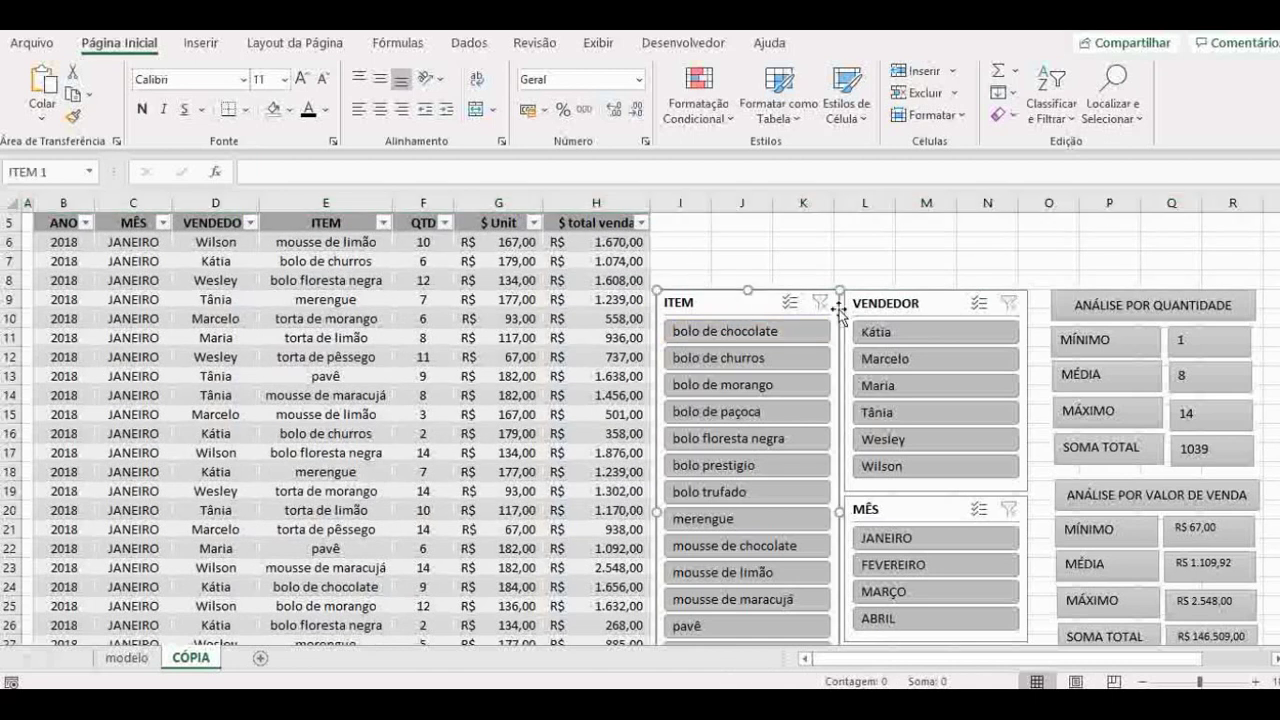
ctrl+click(871, 357)
ctrl+click(882, 508)
ctrl+click(1095, 300)
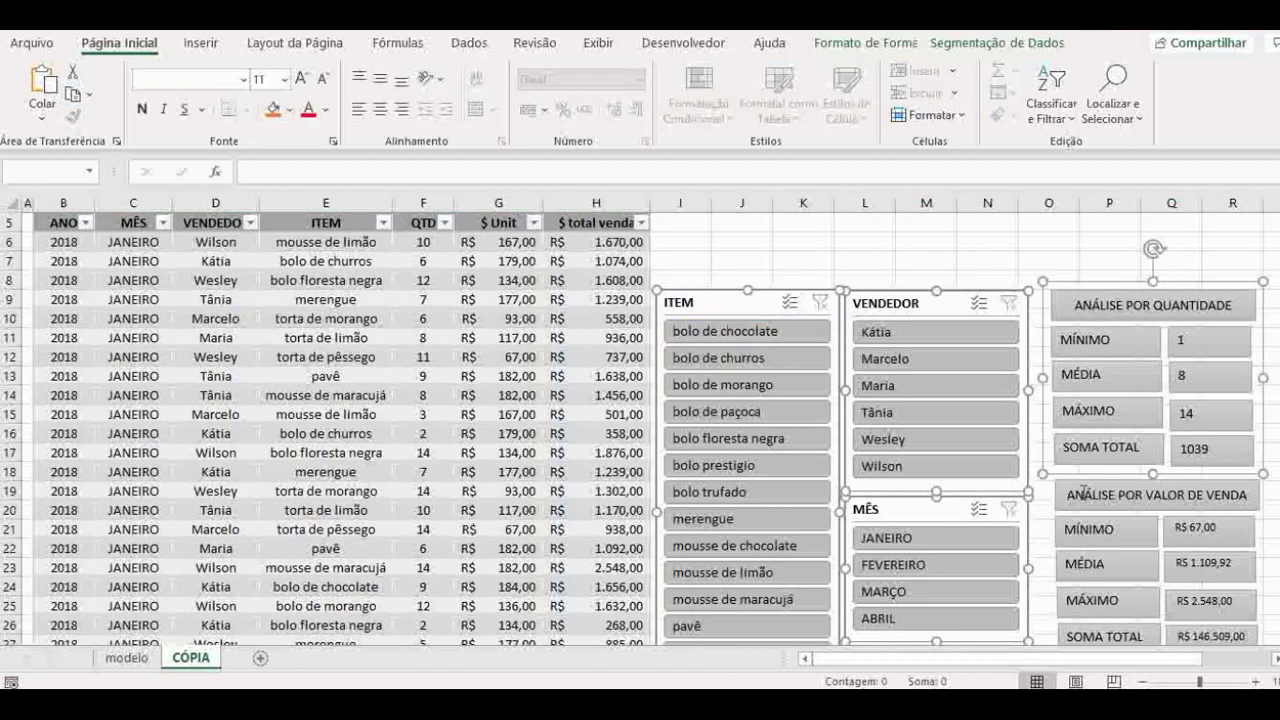
ctrl+click(1085, 488)
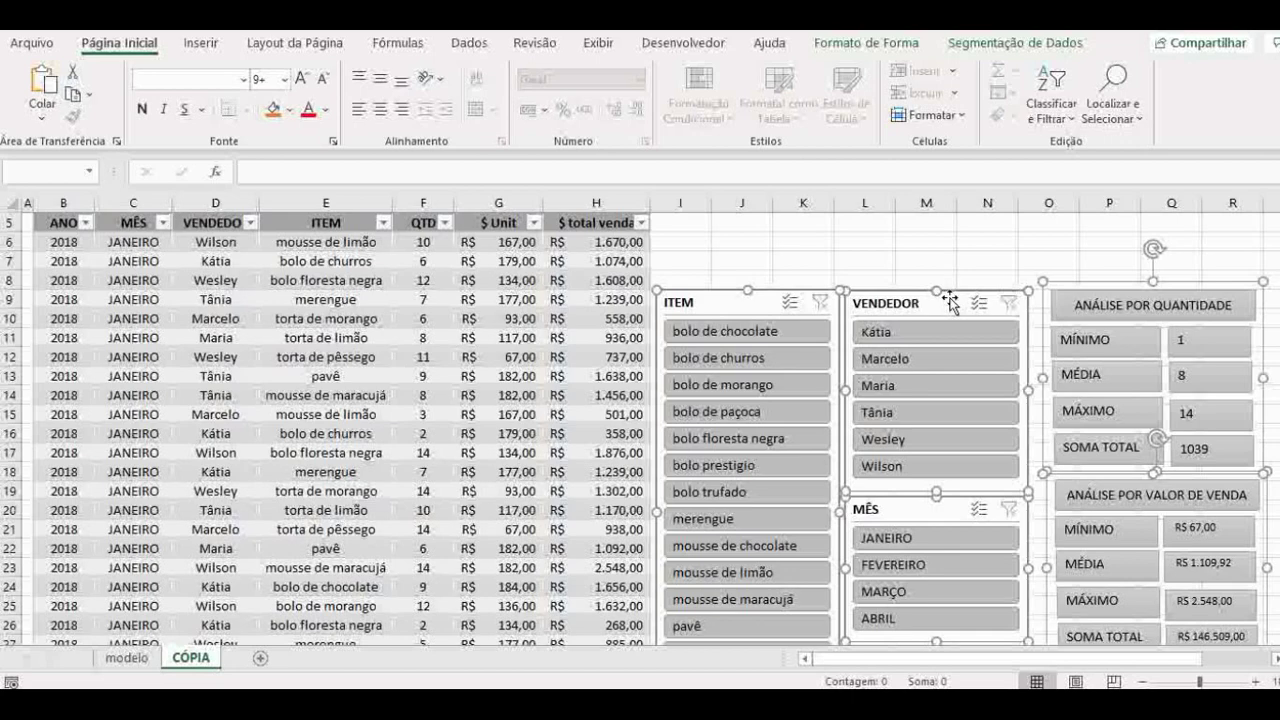
drag(948, 298, 953, 224)
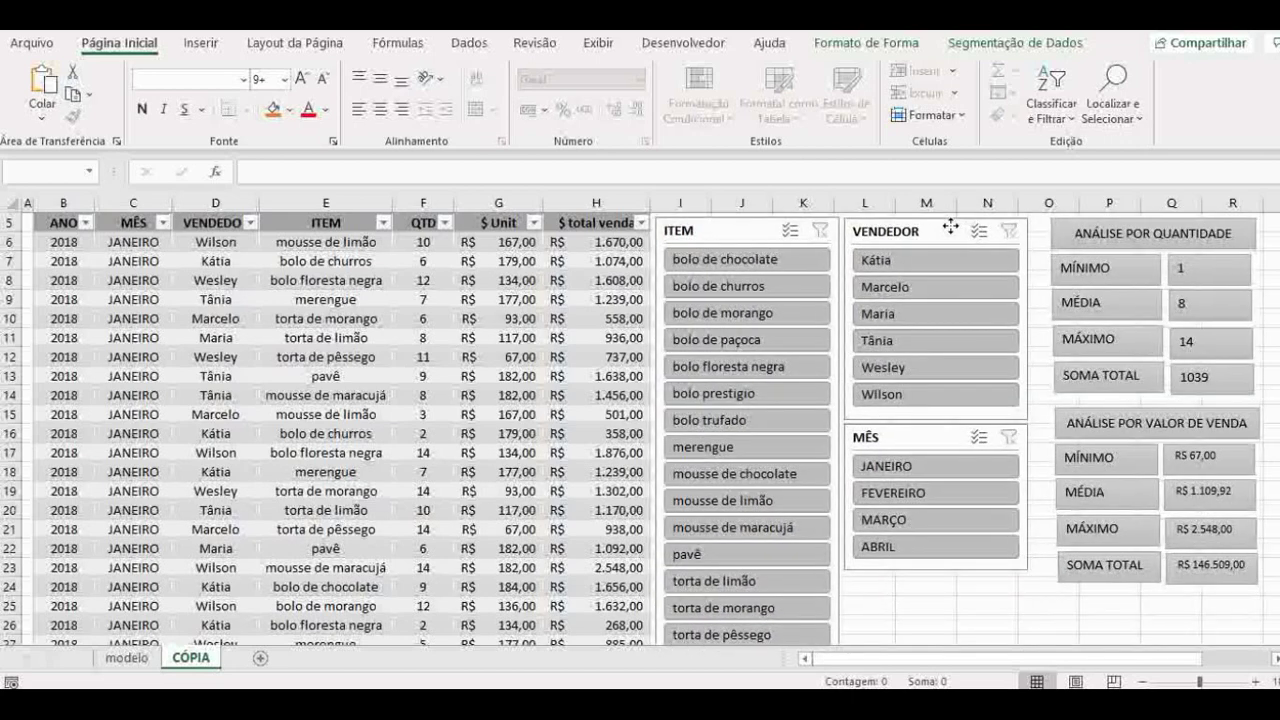
click(1013, 609)
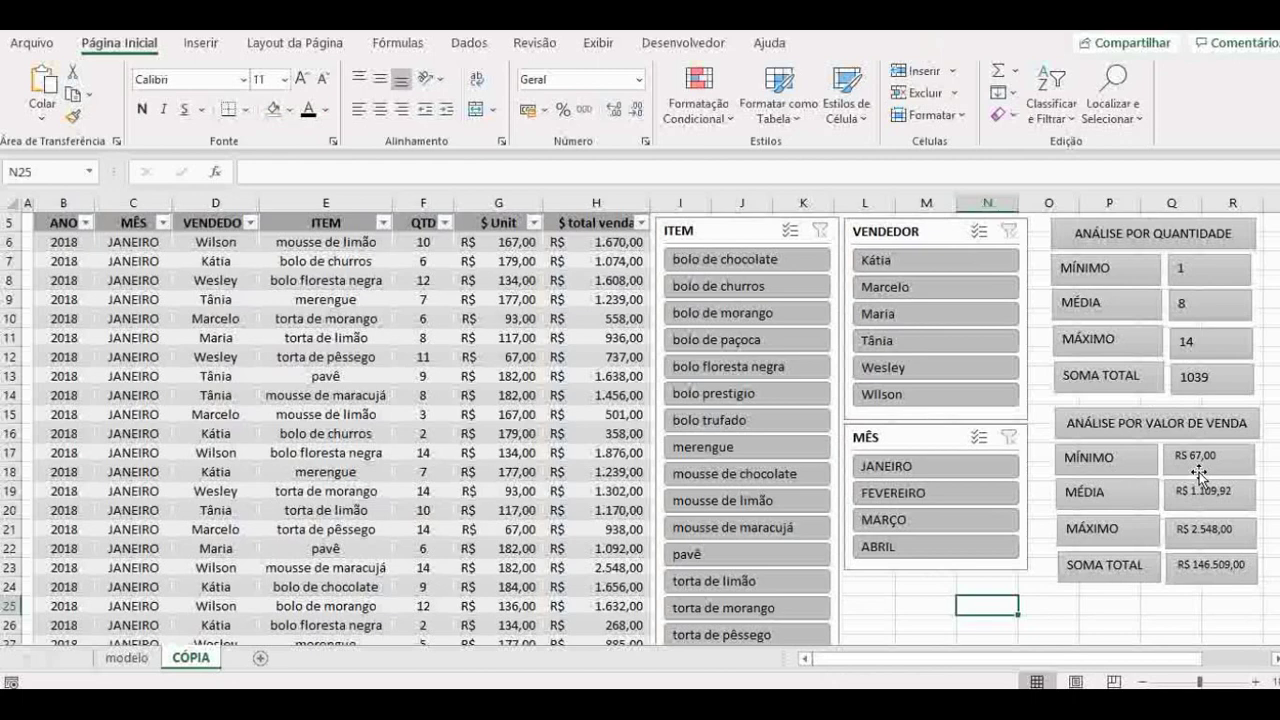
click(916, 622)
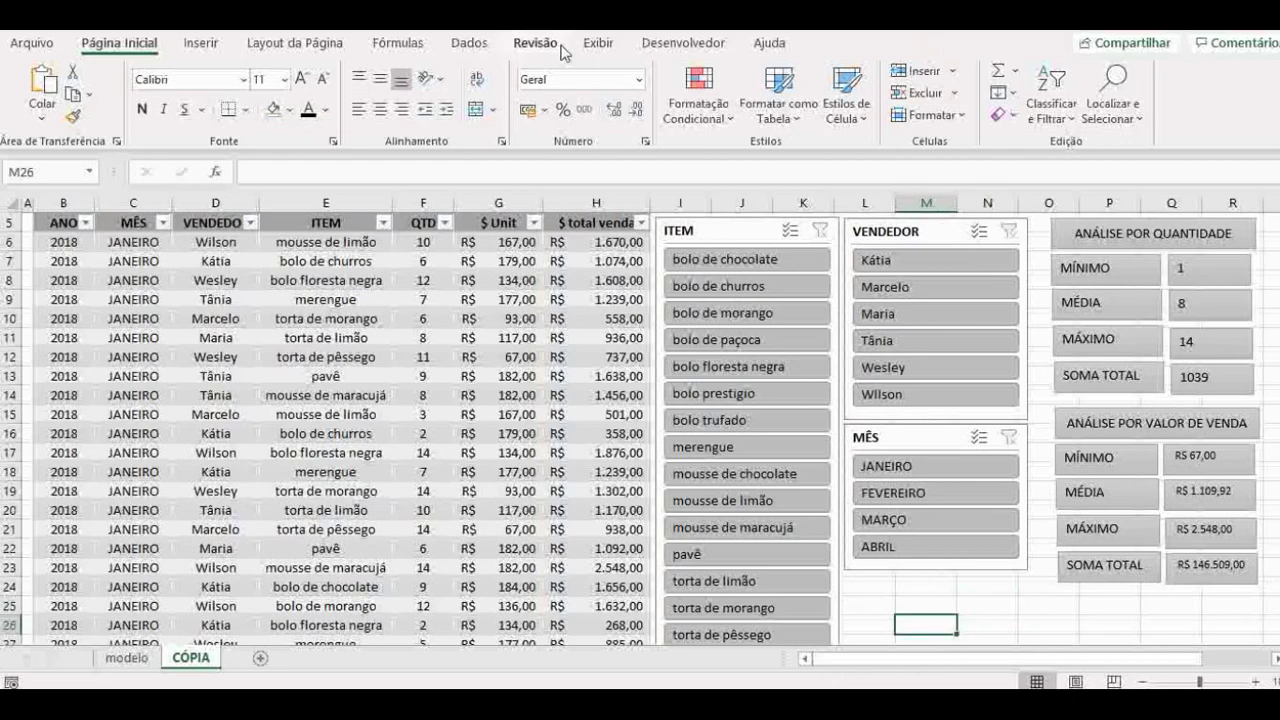
Hide the row and column headings and the gridlines on the CÓPIA sheet
click(597, 43)
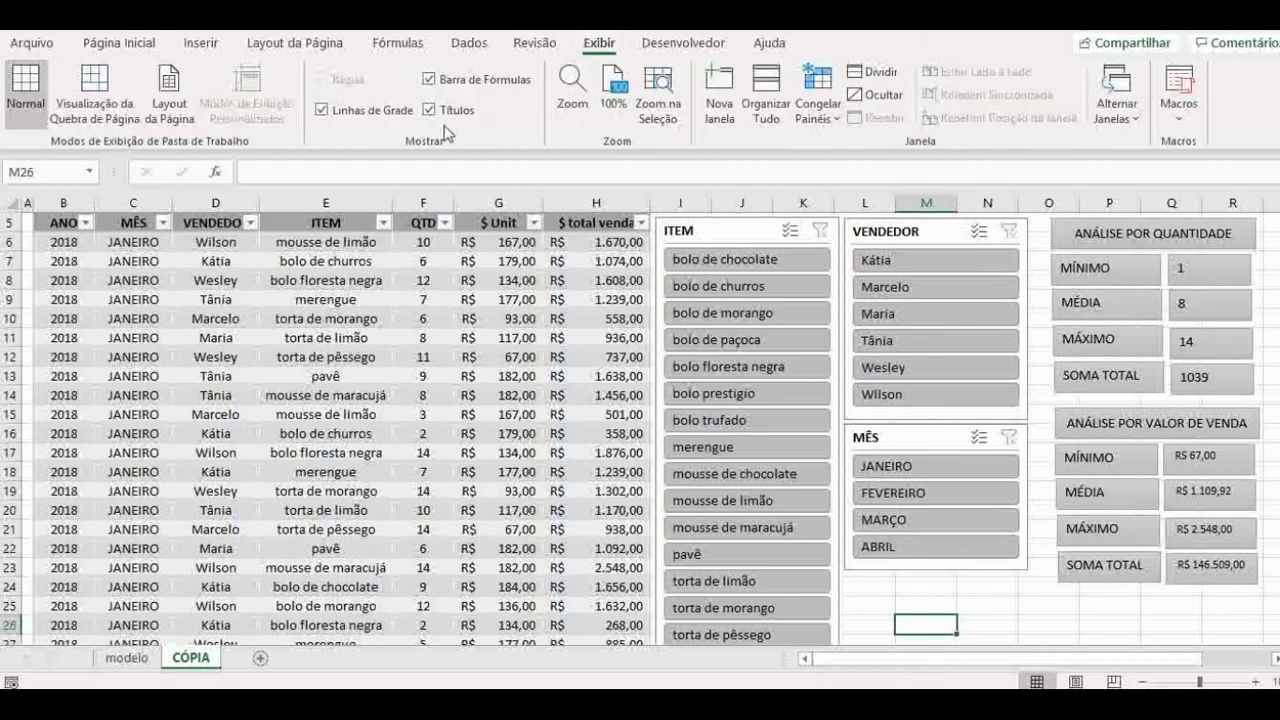
click(431, 110)
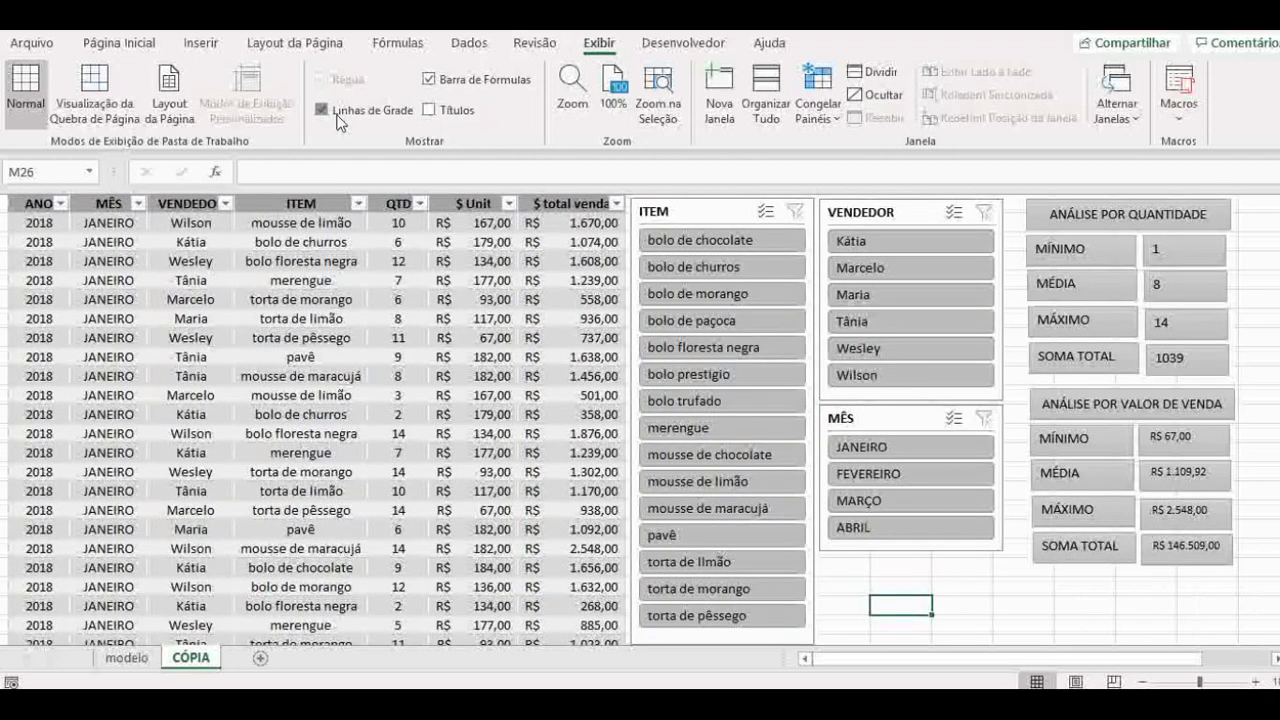
click(338, 112)
click(1006, 603)
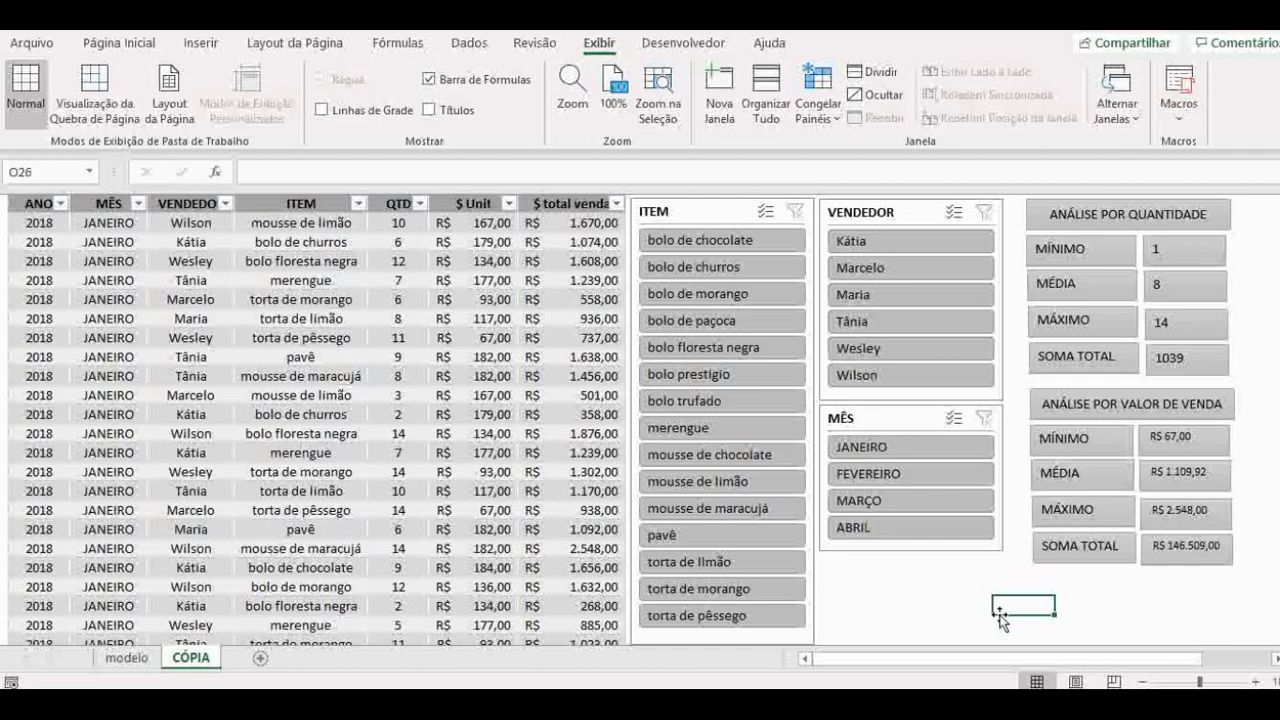
Check the panels with bolo de morango, bolo trufado and mousse de limão filtered together, and clear the ITEM filter
click(705, 295)
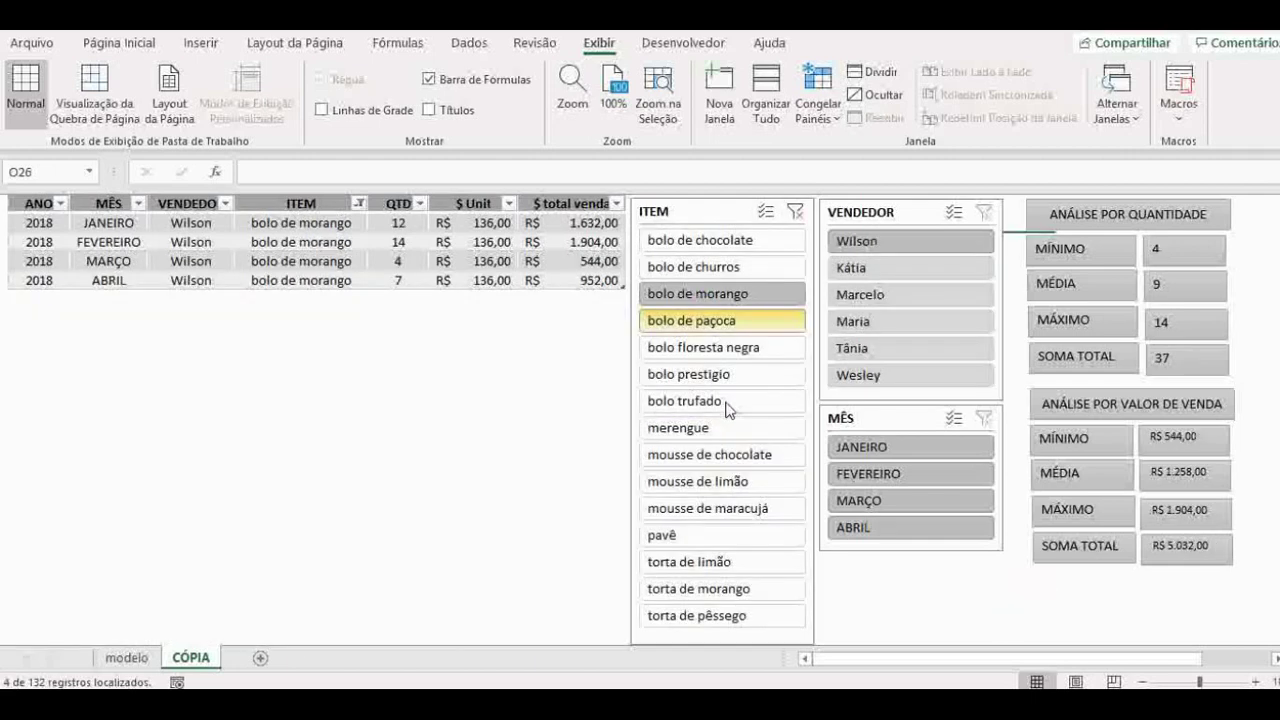
ctrl+click(727, 401)
ctrl+click(725, 483)
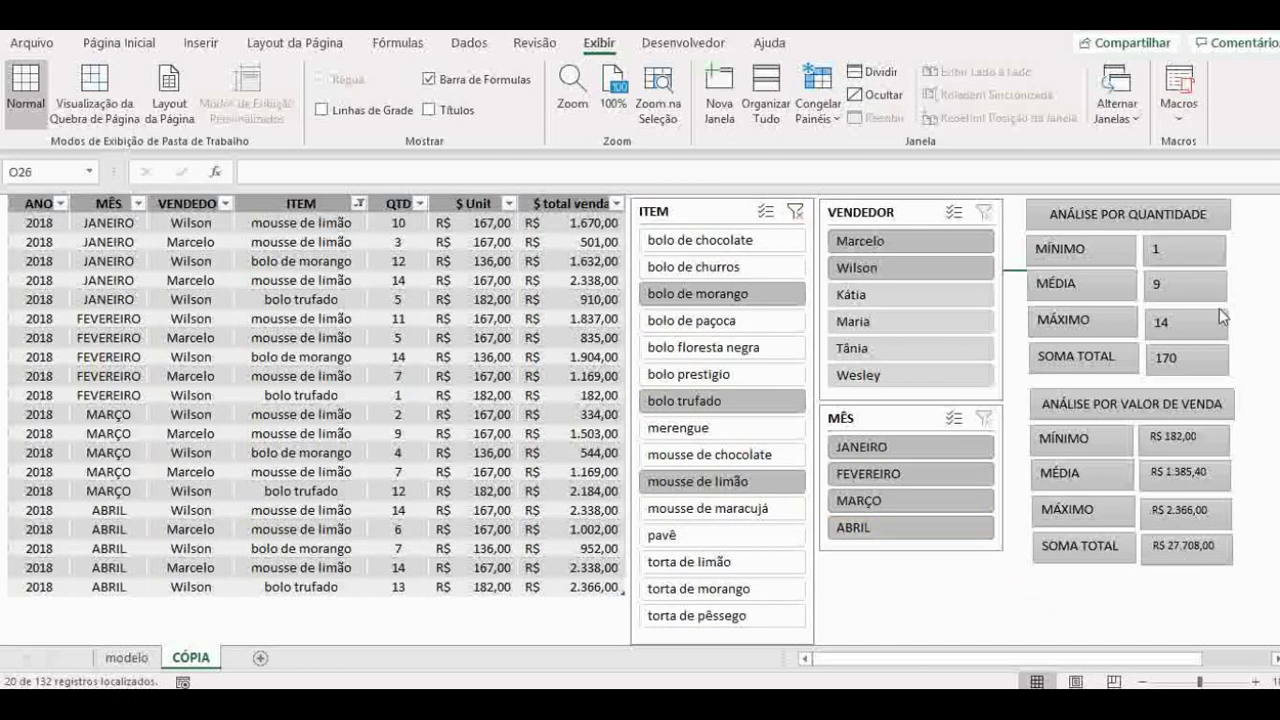
key(alt+c)
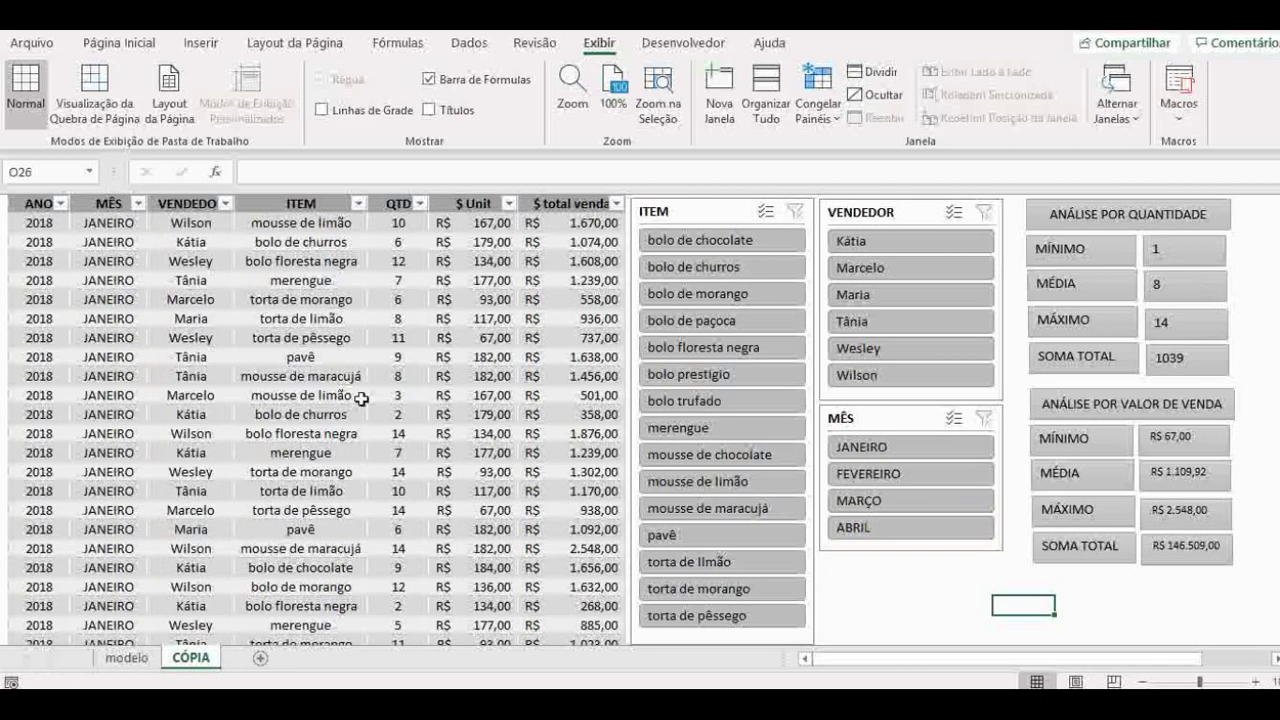
Check the panels with the table filtered to bolo de paçoca and to mousse de maracujá, and clear the ITEM filter
click(565, 280)
click(474, 395)
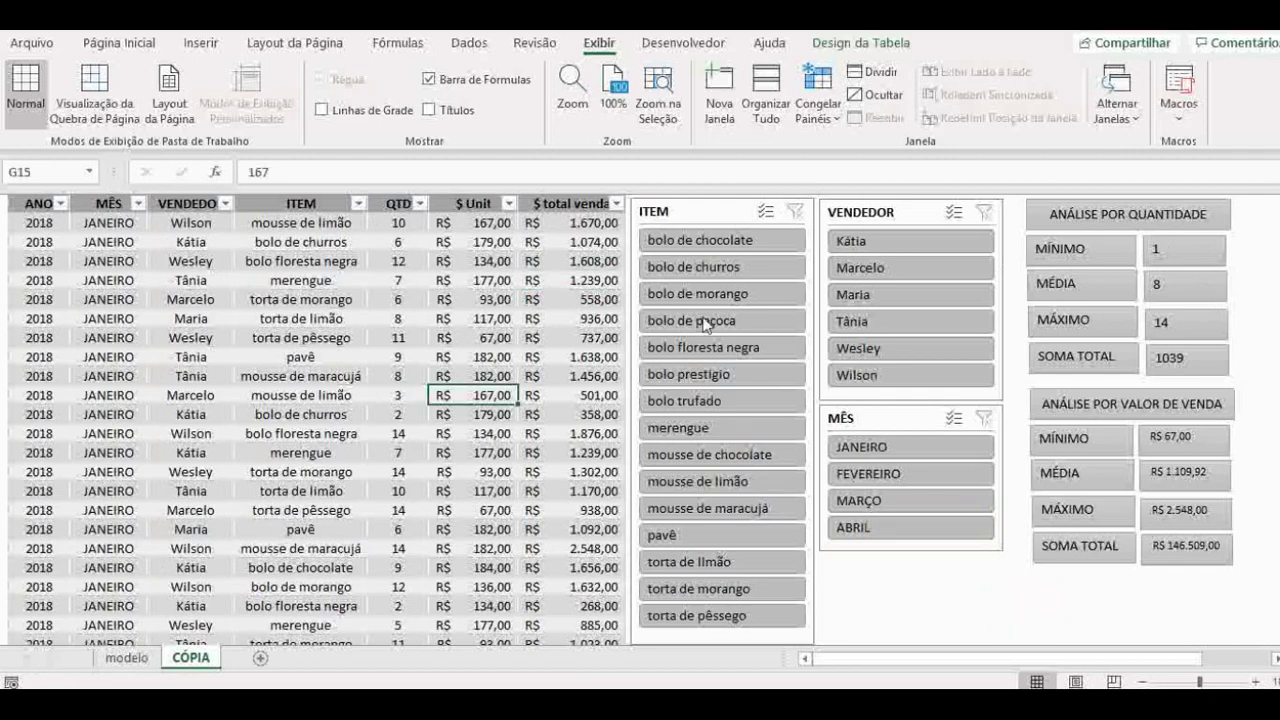
click(705, 323)
click(694, 508)
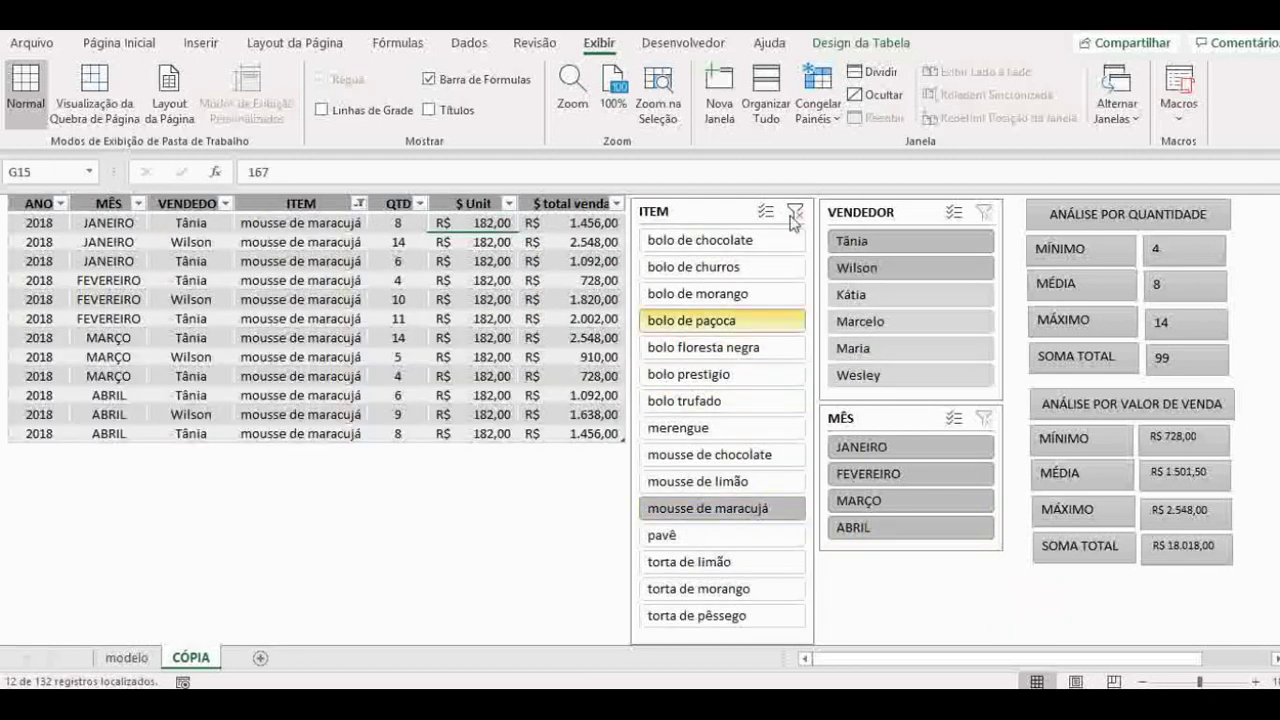
click(795, 212)
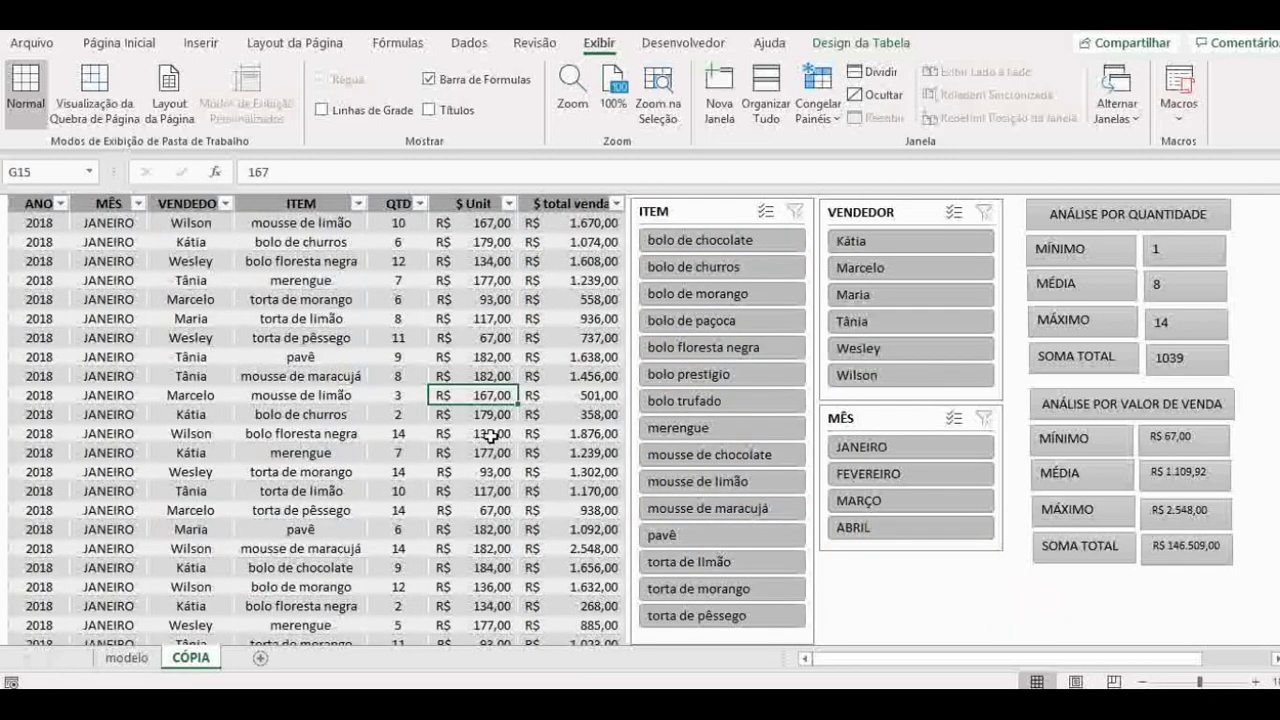